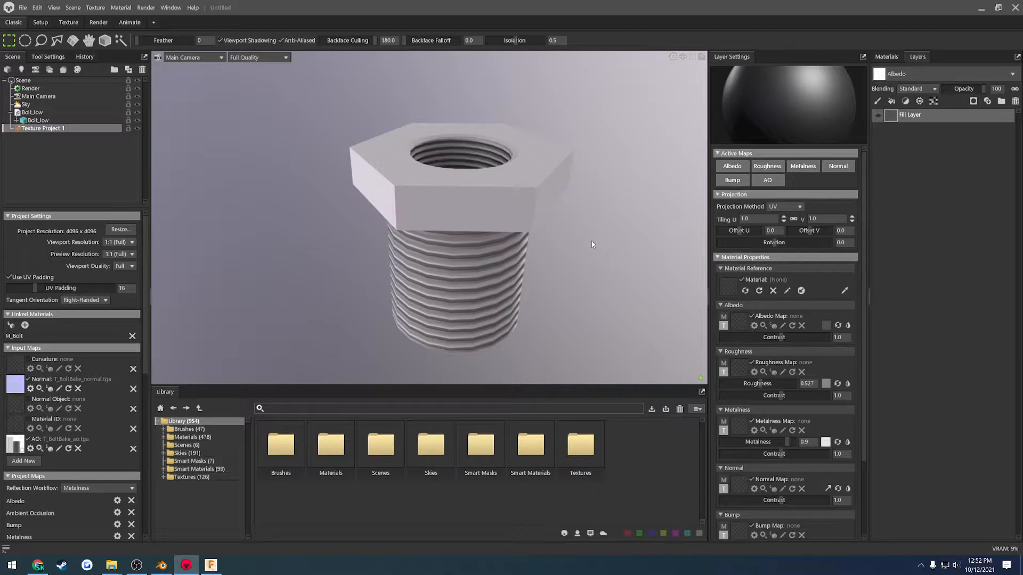
# Open the recent OilFilterSuppressor.tbscene without saving the current bolt scene.
pyautogui.moveTo(591, 244); pyautogui.dragTo(544, 260)
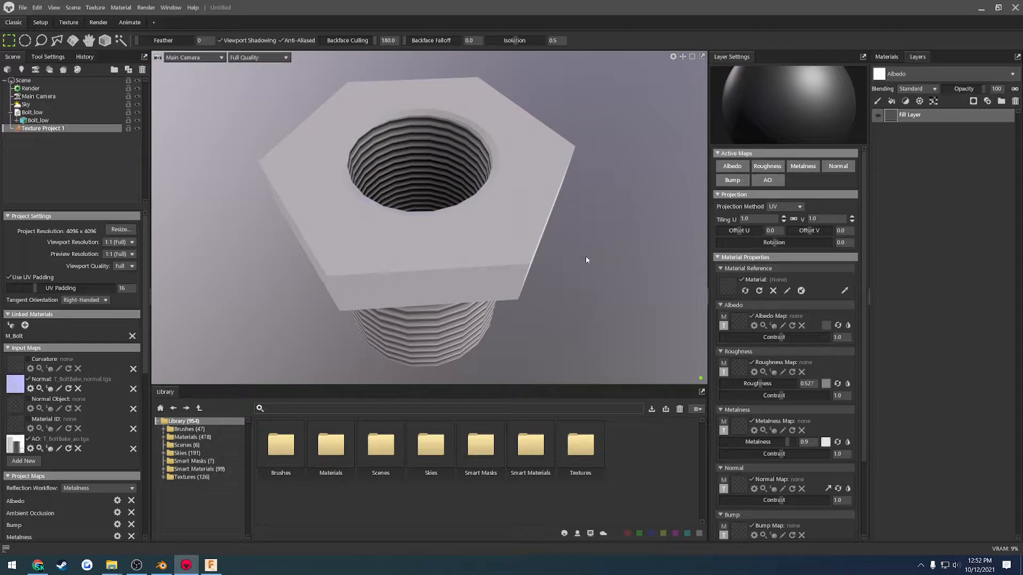
pyautogui.moveTo(639, 270); pyautogui.dragTo(533, 258)
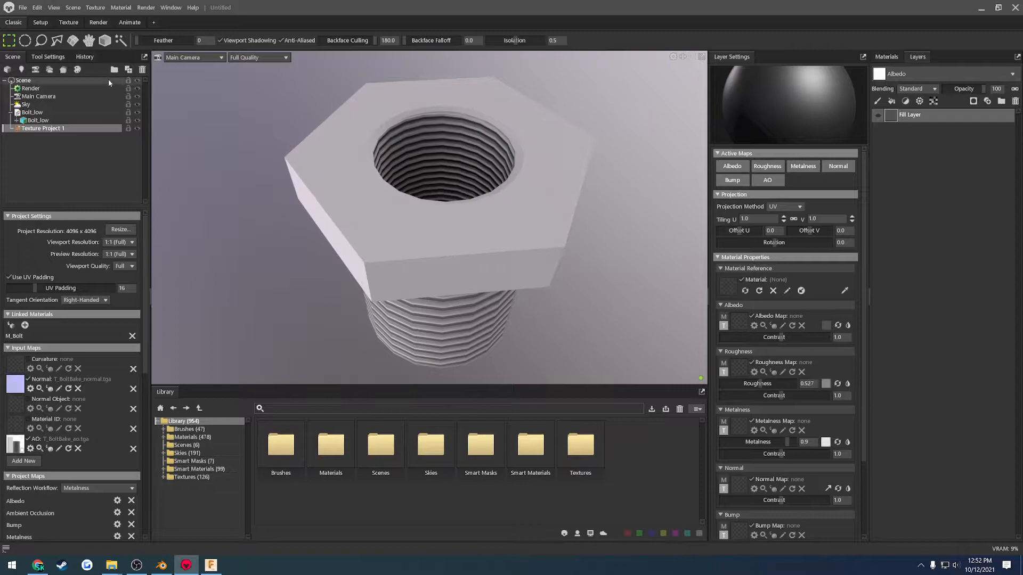
pyautogui.click(23, 8)
pyautogui.moveTo(54, 38)
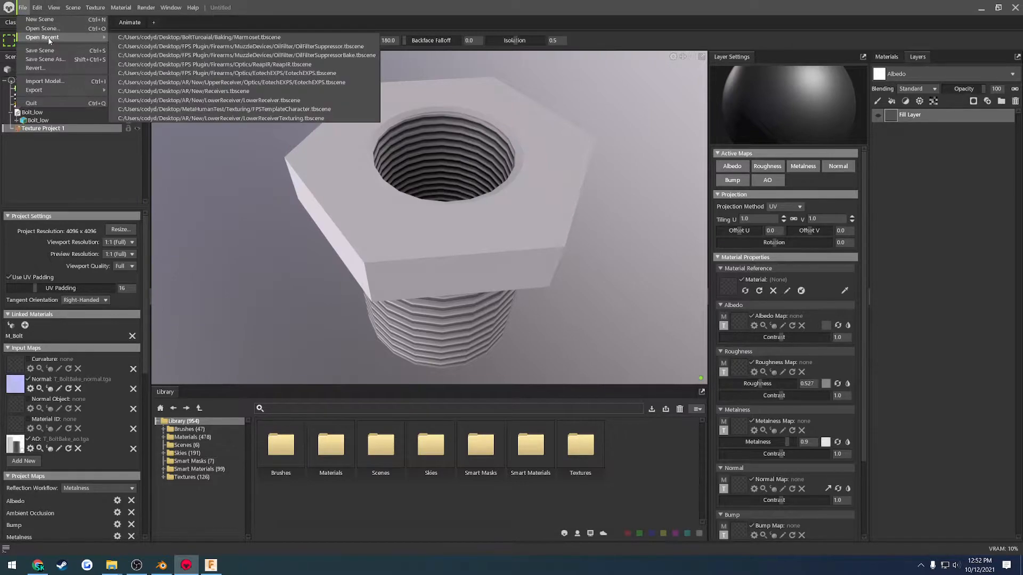
pyautogui.click(264, 47)
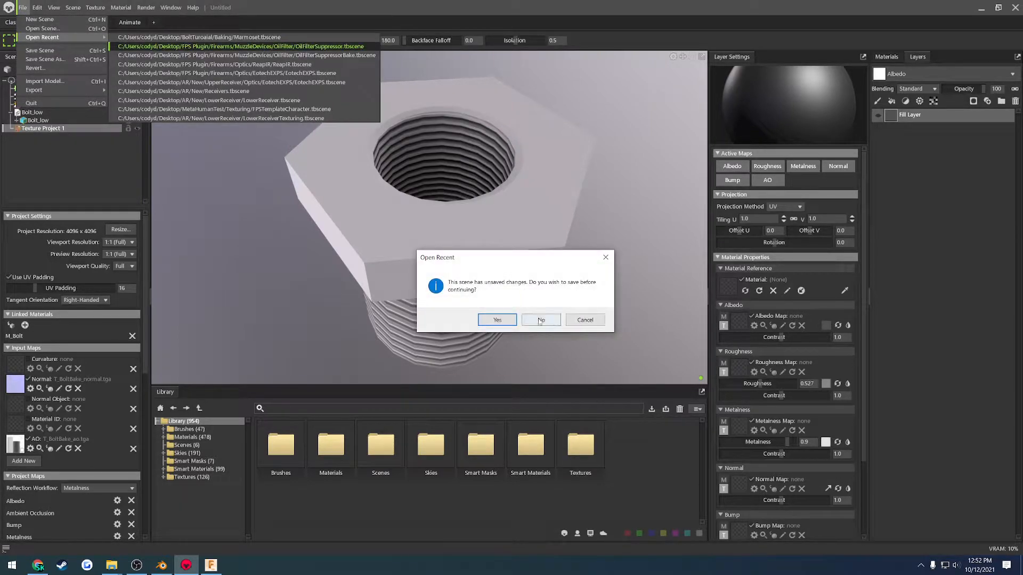
pyautogui.click(539, 319)
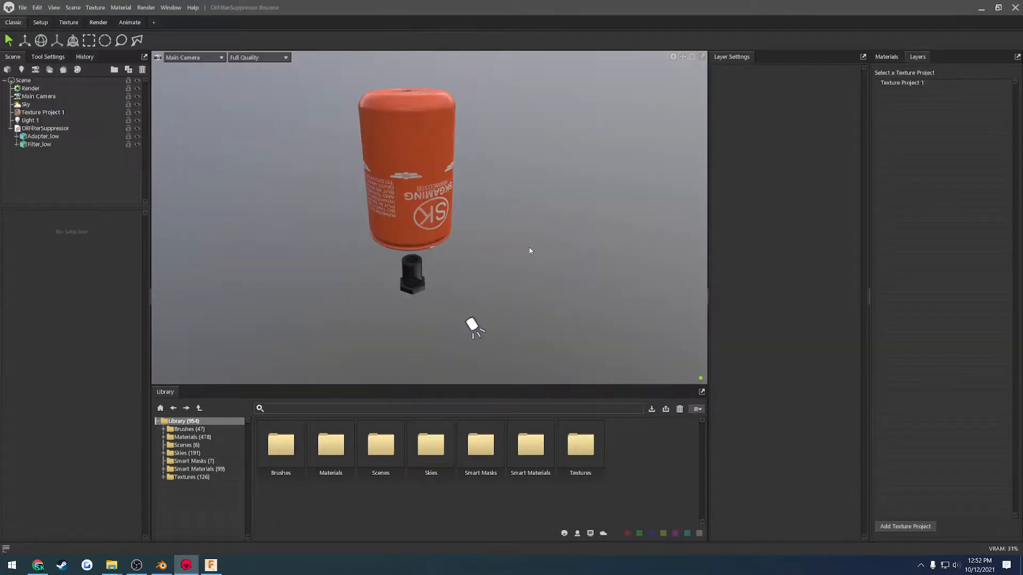
# Examine the black threaded adapter below the oil filter, including its inner thread and hex head.
pyautogui.moveTo(489, 288); pyautogui.dragTo(458, 304)
pyautogui.scroll(4, 539, 159)
pyautogui.scroll(5, 454, 283)
pyautogui.scroll(5, 399, 199)
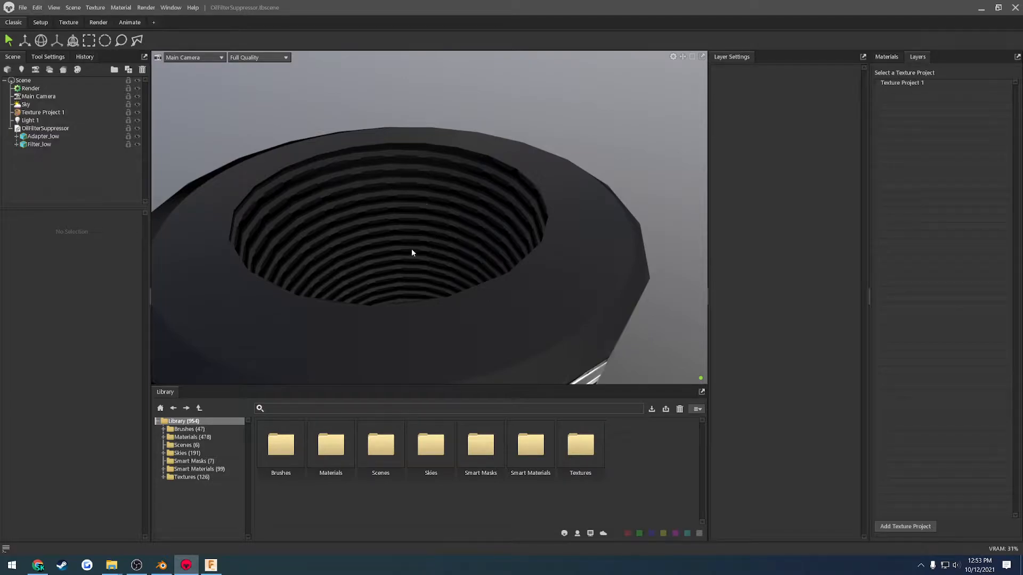
pyautogui.scroll(-5, 413, 240)
pyautogui.moveTo(416, 226); pyautogui.dragTo(512, 353)
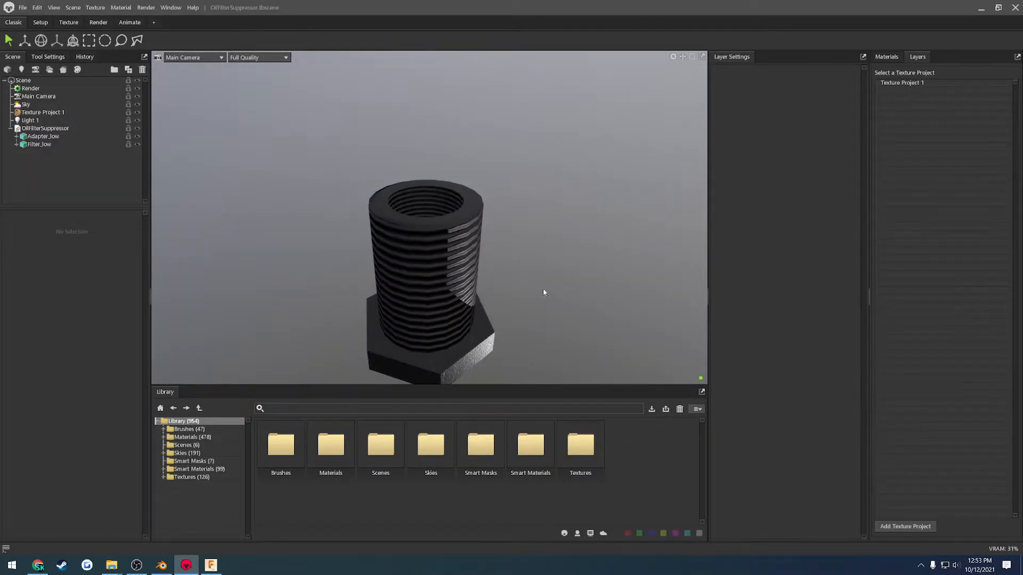
pyautogui.scroll(-4, 533, 271)
pyautogui.moveTo(523, 250); pyautogui.dragTo(522, 277)
pyautogui.scroll(-4, 519, 275)
# Switch to the Render workspace and examine the oil filter and adapter from above and below.
pyautogui.click(98, 22)
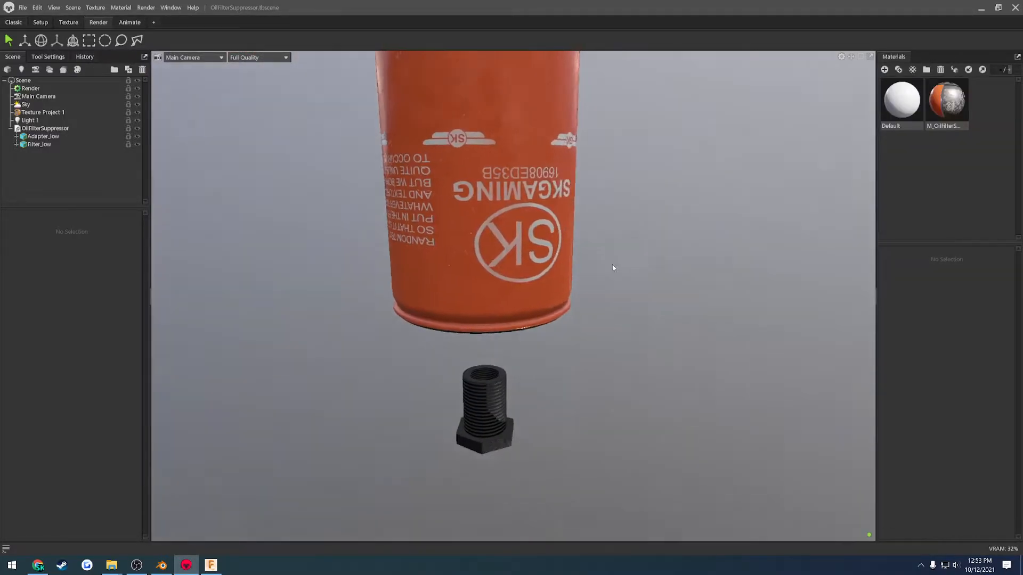
pyautogui.moveTo(613, 268); pyautogui.dragTo(364, 406)
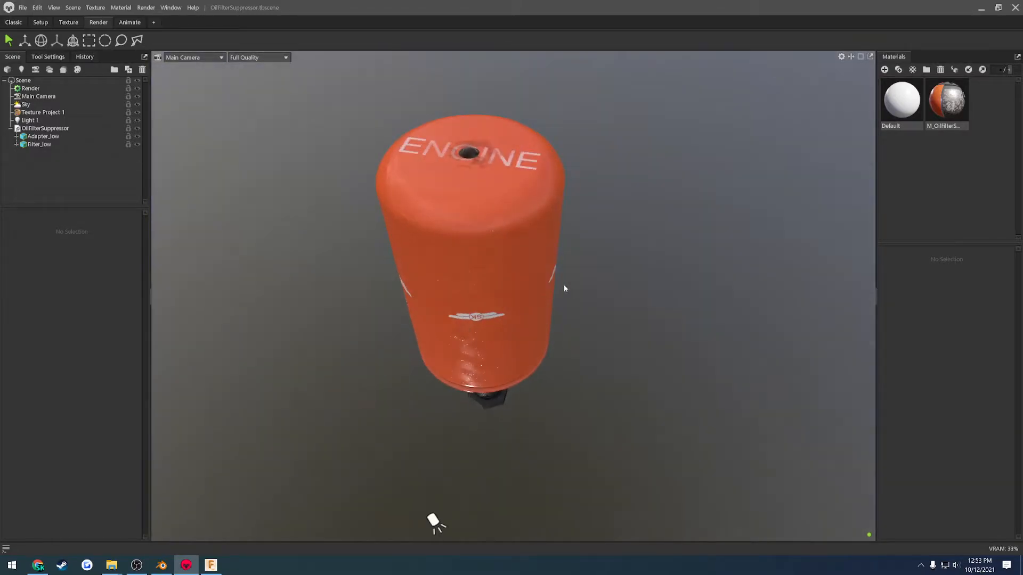
pyautogui.moveTo(564, 288); pyautogui.dragTo(536, 365)
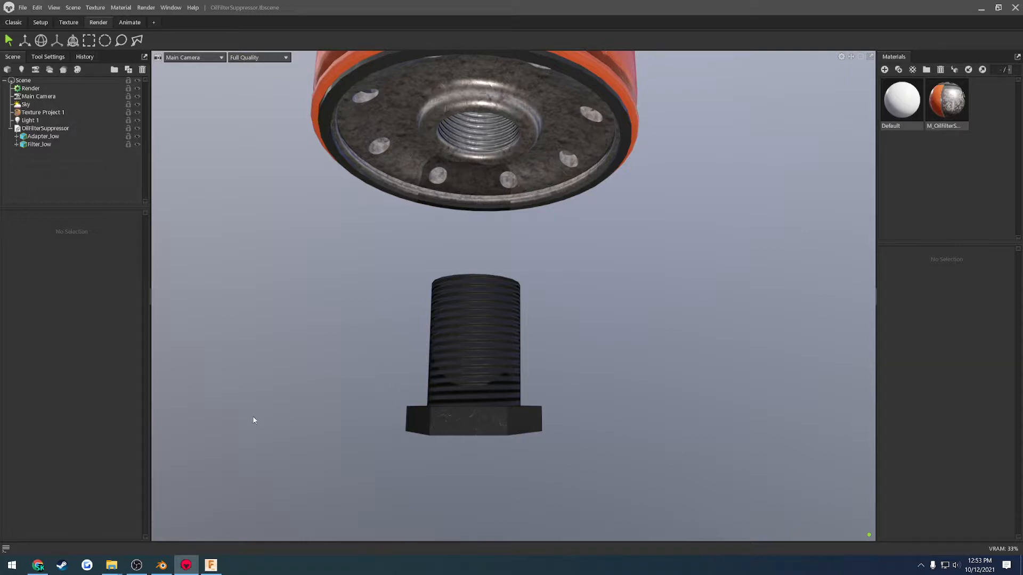
# Switch to Chrome and look through the related images for the oil filter barrel adapter.
pyautogui.click(211, 565)
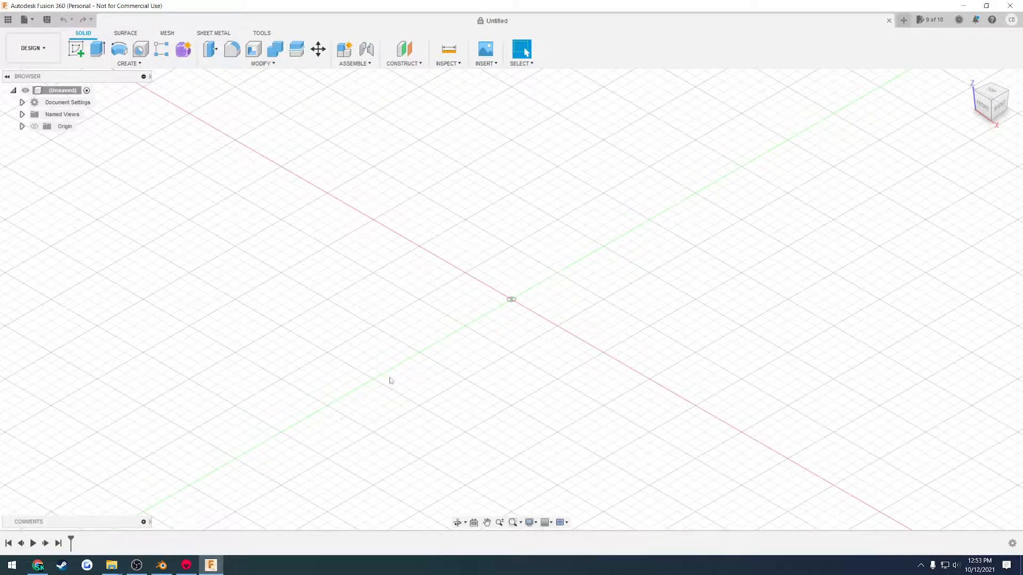
pyautogui.click(38, 565)
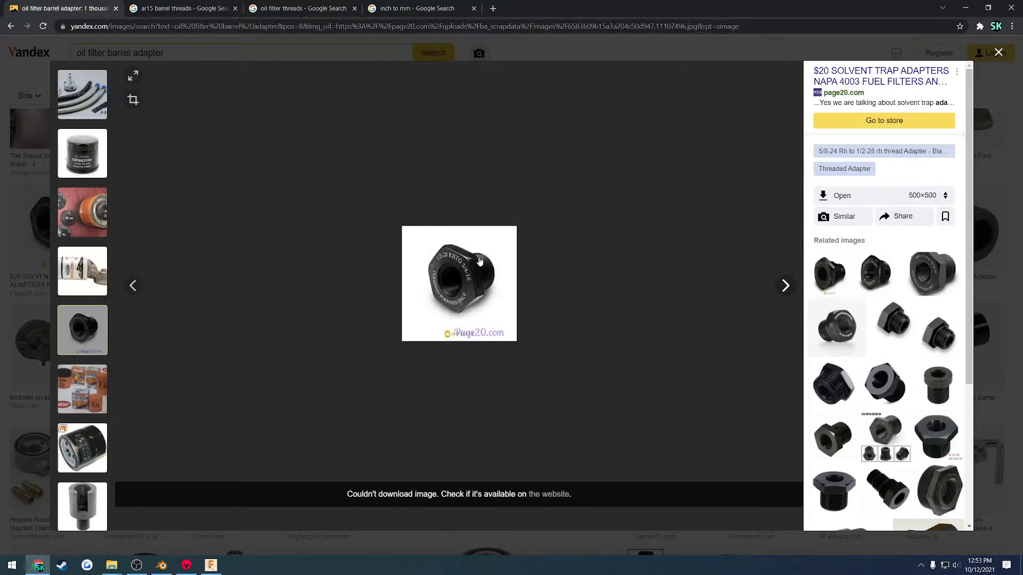
pyautogui.scroll(-7, 891, 381)
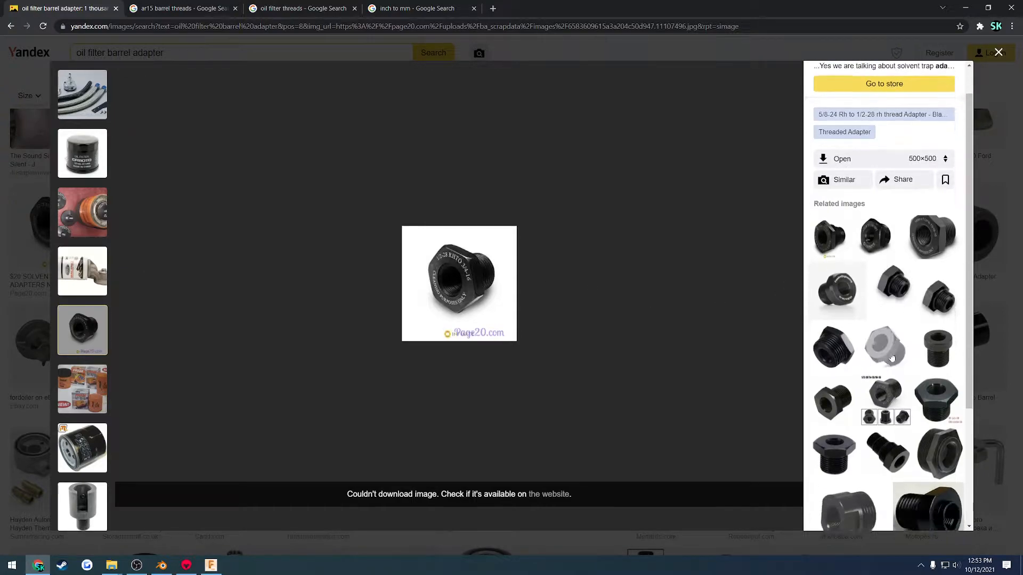
pyautogui.scroll(-3, 890, 382)
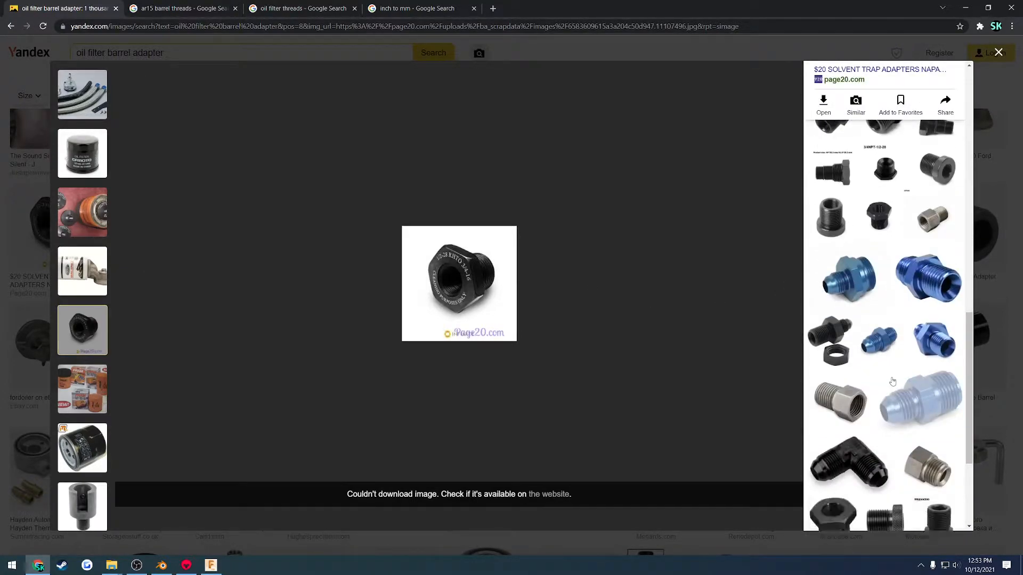
pyautogui.scroll(4, 892, 379)
pyautogui.scroll(5, 892, 377)
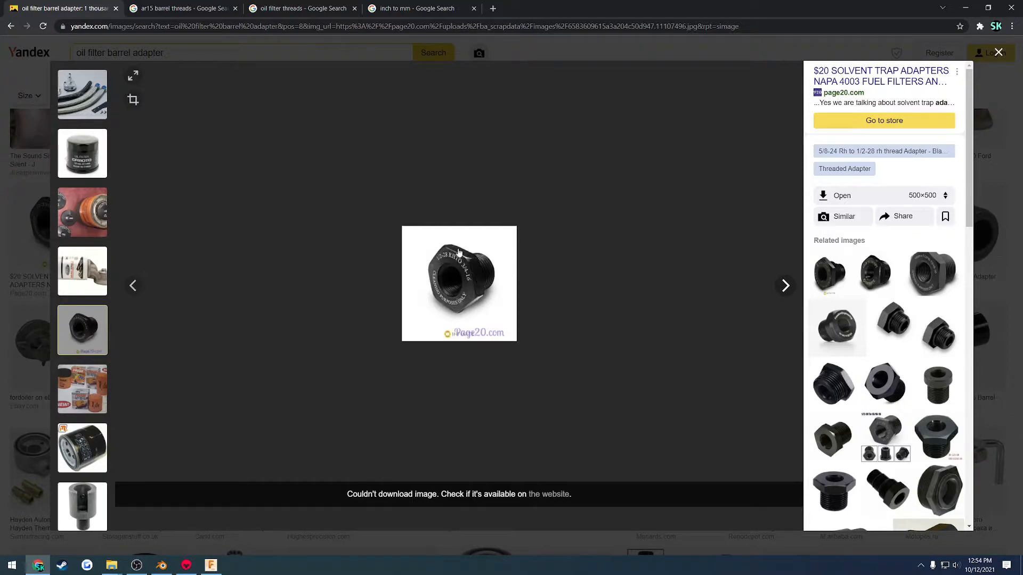
# Switch to Fusion 360 and start a new sketch on the horizontal XY plane.
pyautogui.click(211, 563)
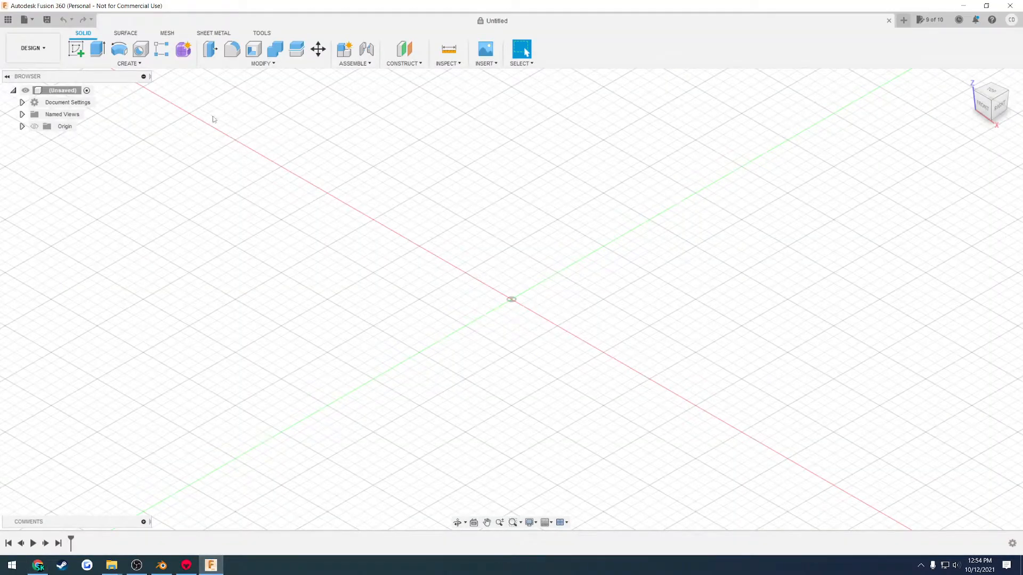
pyautogui.click(76, 49)
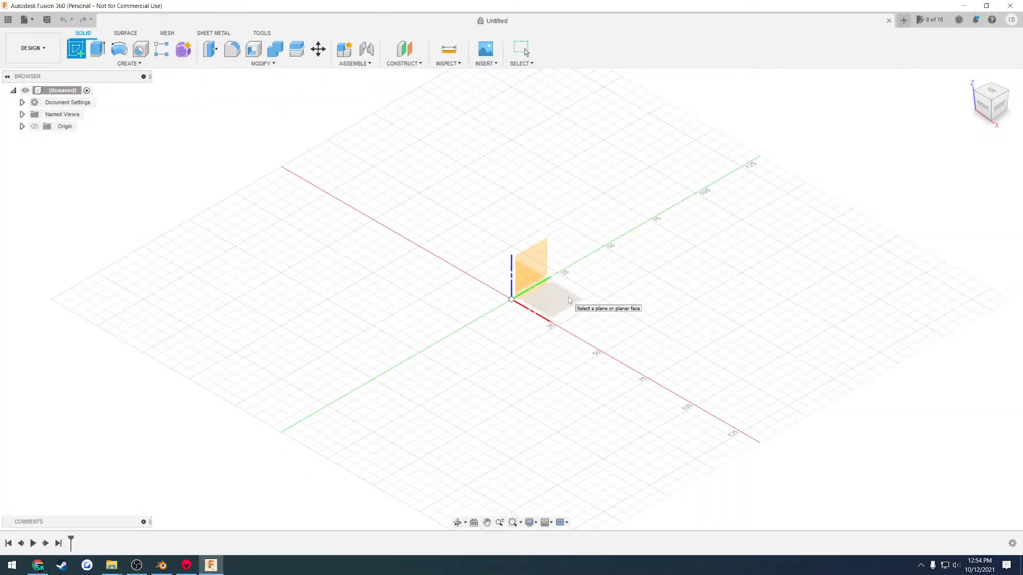
pyautogui.click(569, 301)
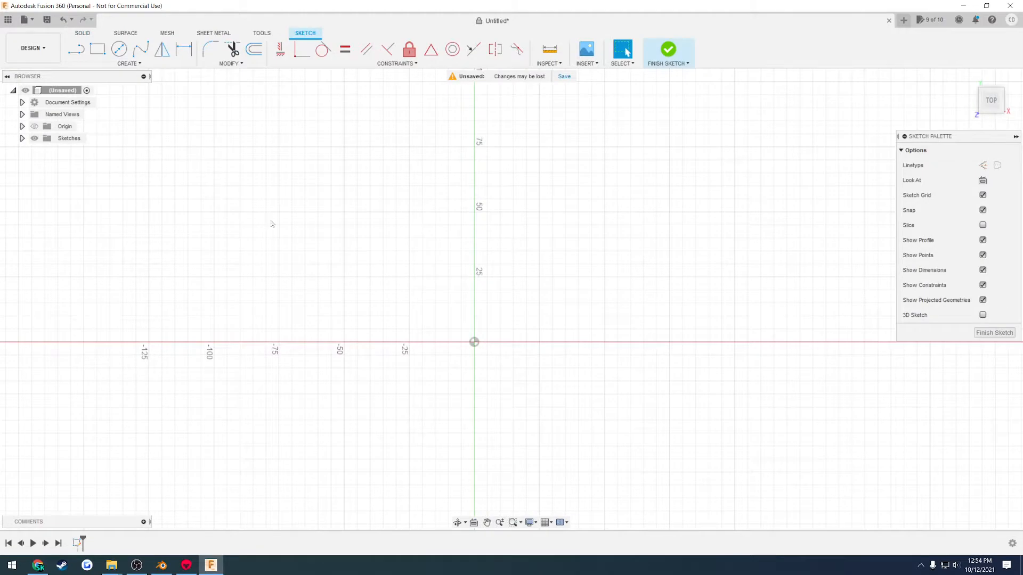
# Check the adapter reference image in Chrome and sketch a .75 in diameter circle centred on the origin in Fusion 360.
pyautogui.click(38, 566)
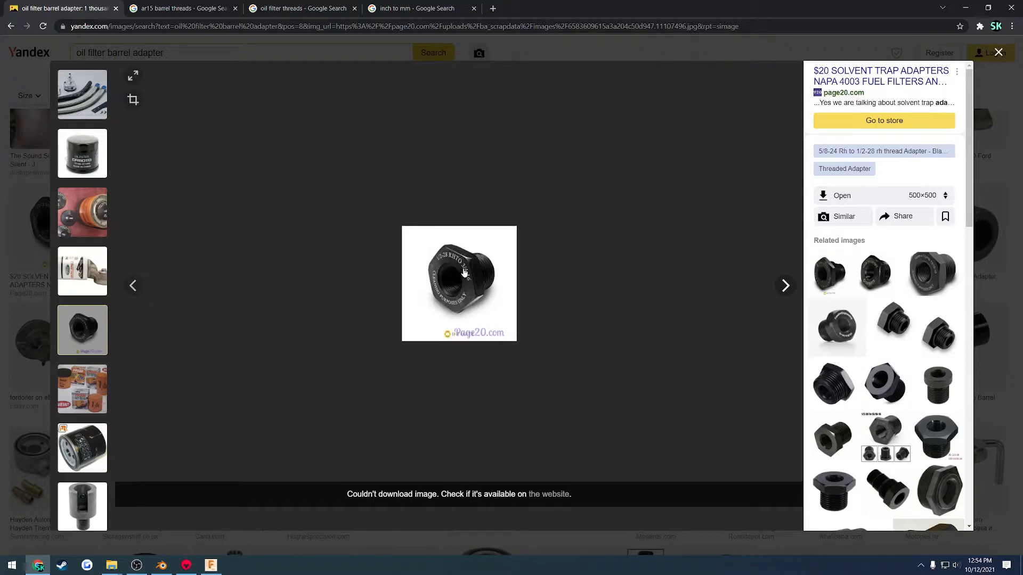
pyautogui.click(211, 565)
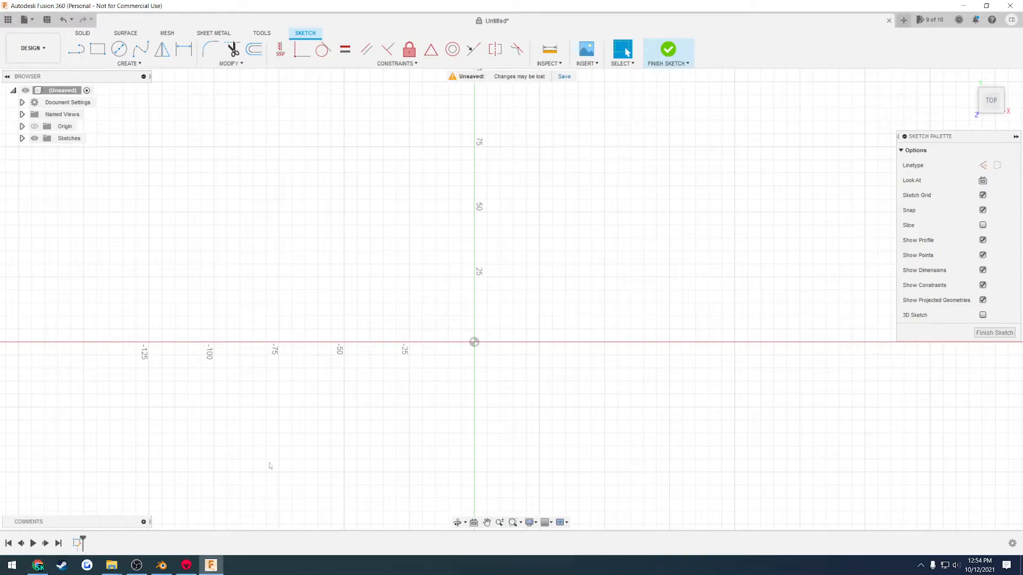
pyautogui.click(119, 49)
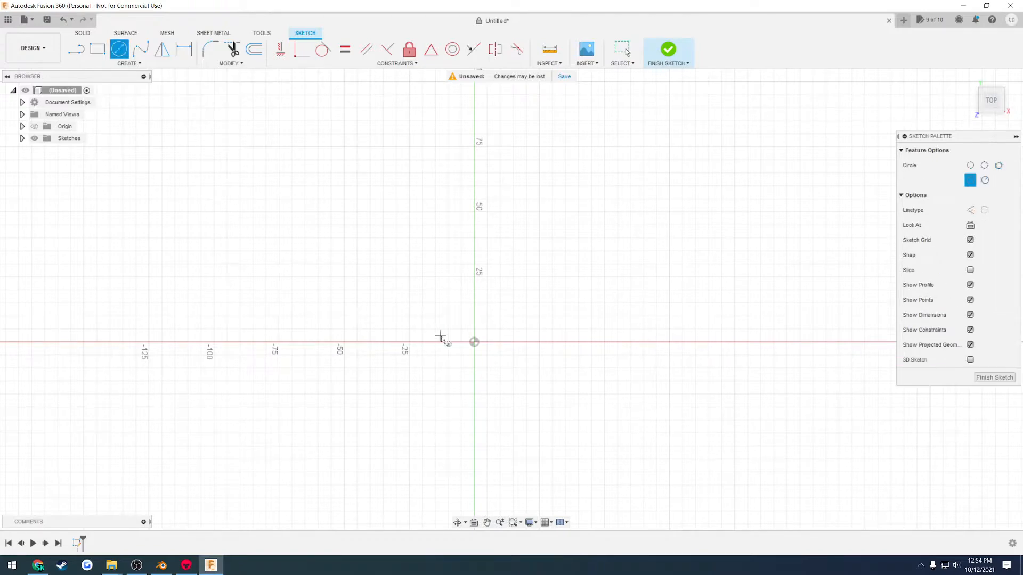
pyautogui.click(474, 342)
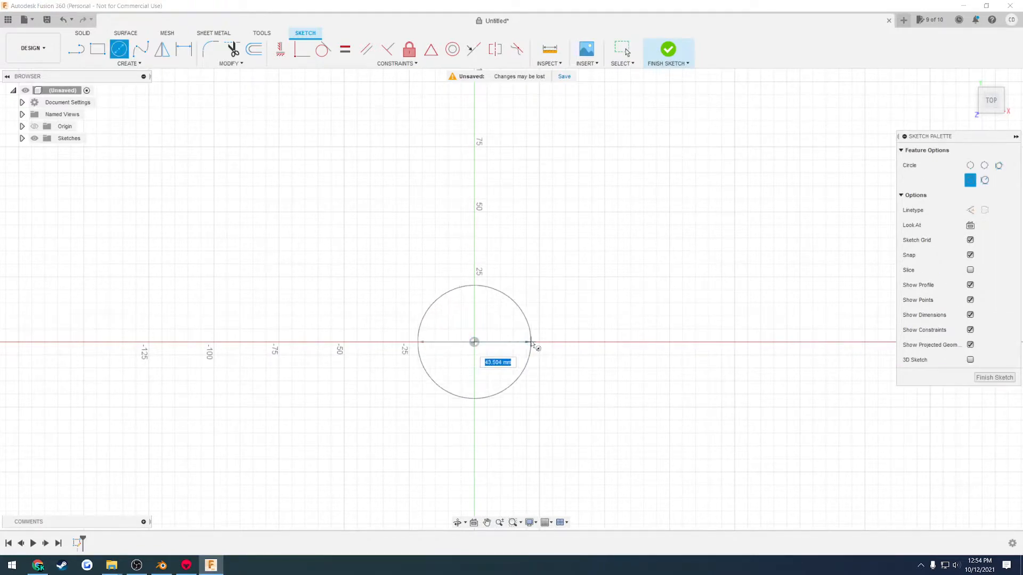
pyautogui.press('BackSpace')
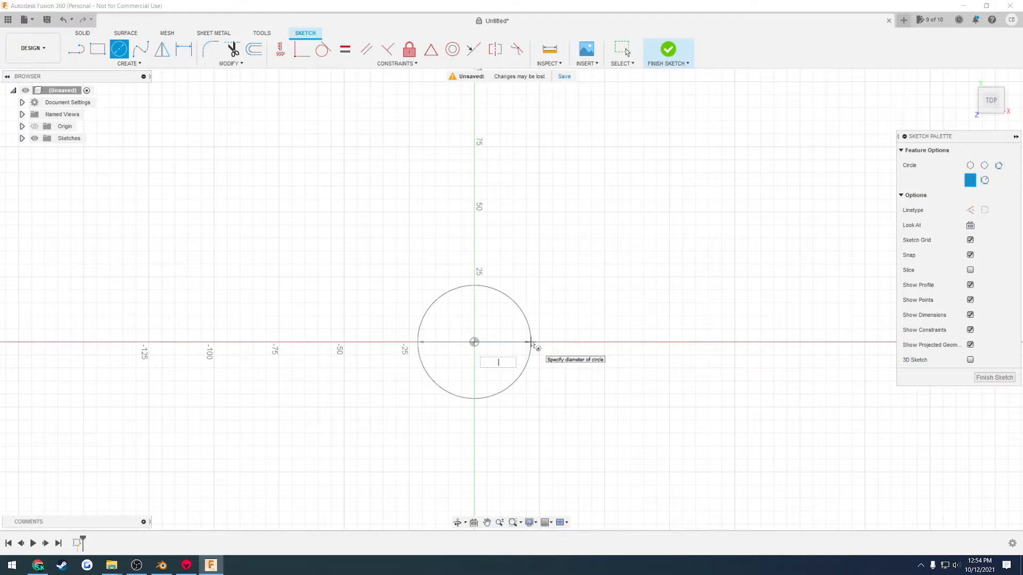
pyautogui.press('Return')
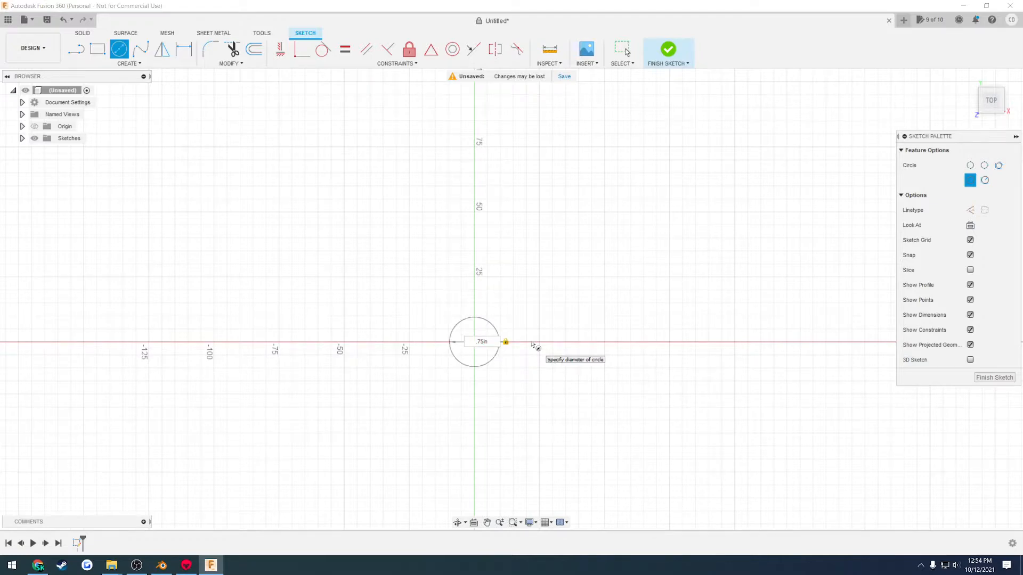
pyautogui.press('Escape')
pyautogui.scroll(5, 472, 362)
pyautogui.scroll(2, 471, 361)
pyautogui.moveTo(471, 356); pyautogui.dragTo(552, 361, button='middle')
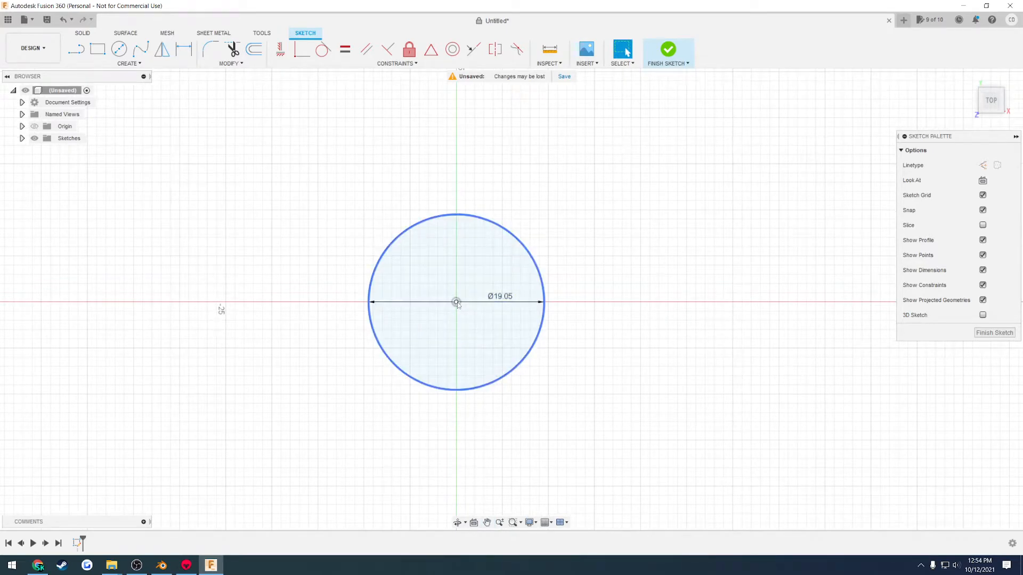
pyautogui.moveTo(521, 304); pyautogui.dragTo(496, 303)
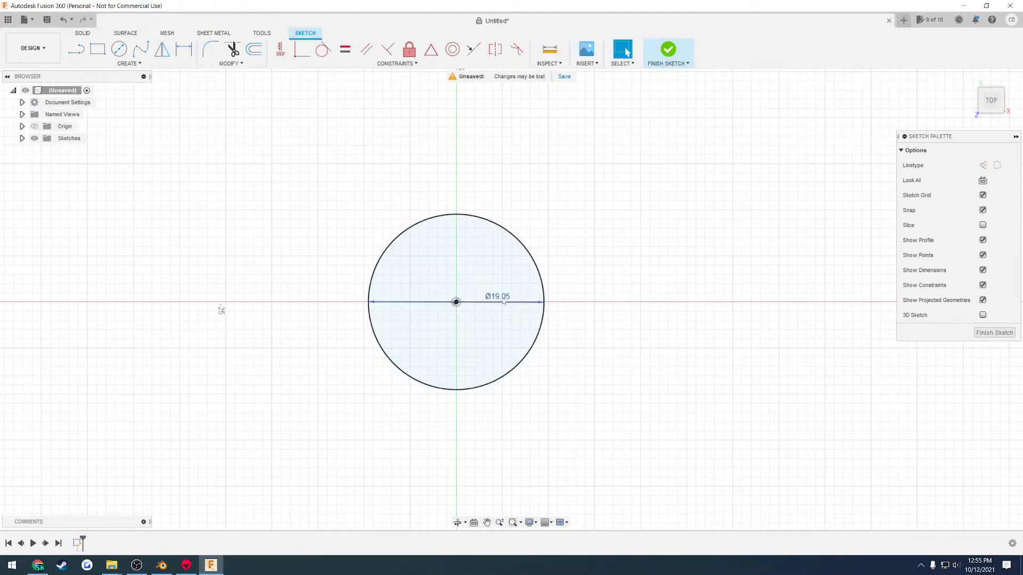
# Rename Sketch1 as Bolt.
pyautogui.click(22, 138)
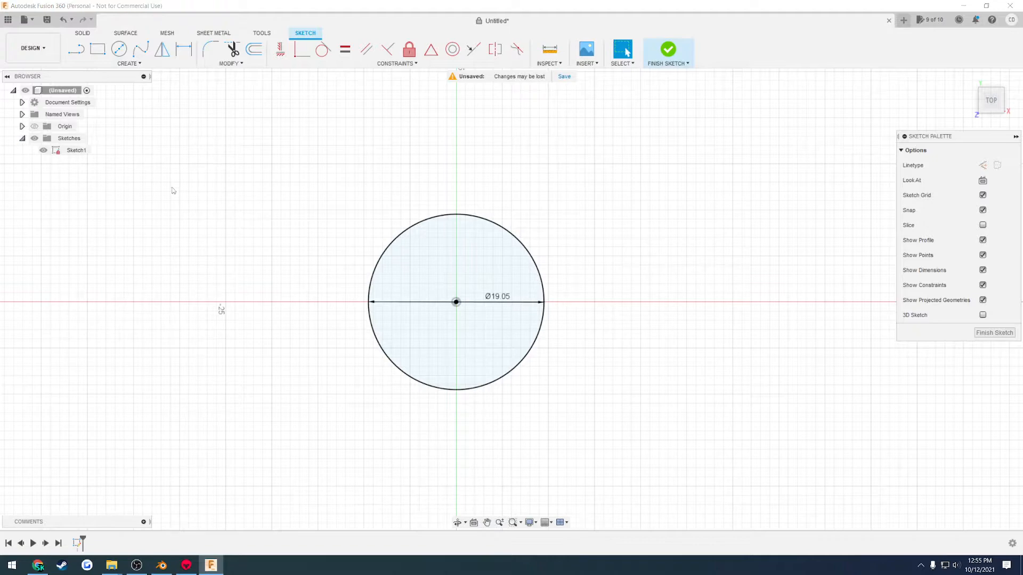
pyautogui.doubleClick(75, 151)
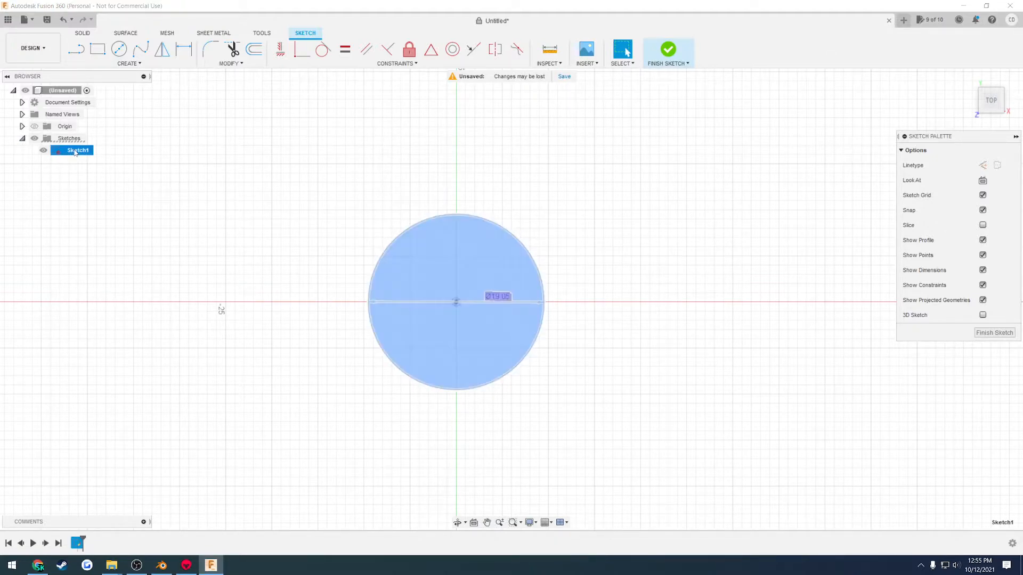
pyautogui.write('Bolt')
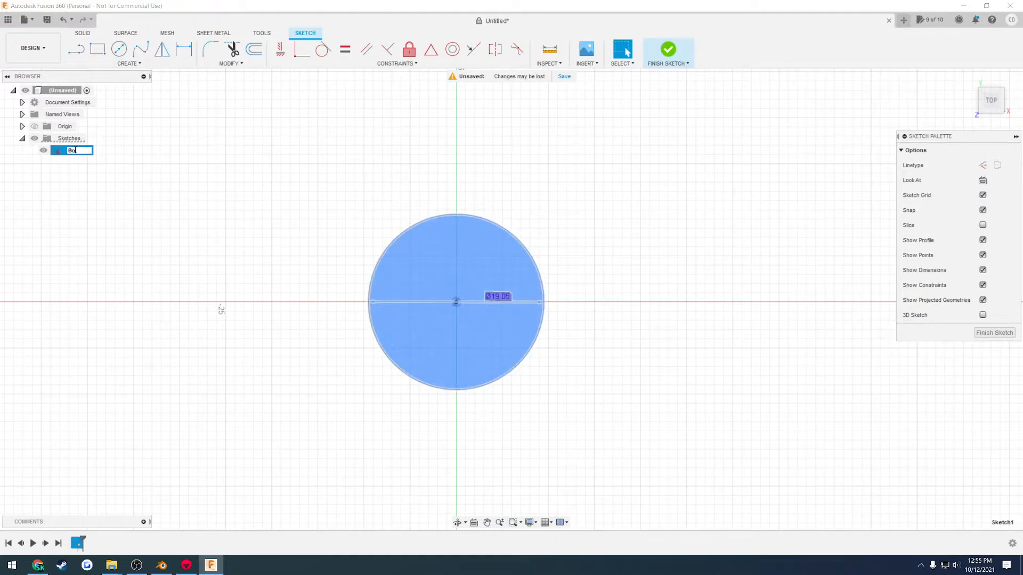
pyautogui.click(339, 303)
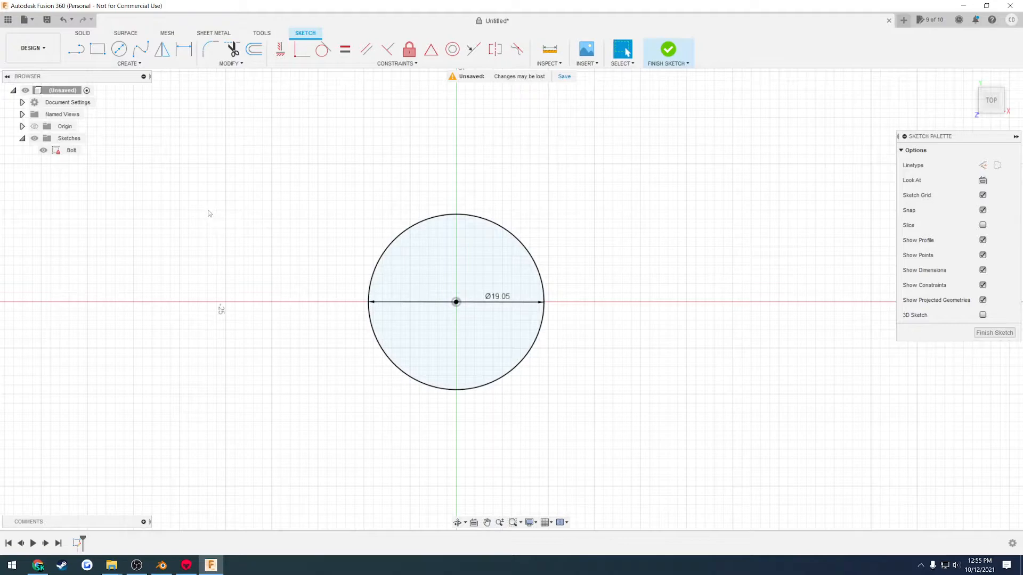
# Check the adapter reference image in Chrome, and in Fusion 360 sketch a six-sided circumscribed polygon at 12 mm around the circle's centre and finish the sketch.
pyautogui.click(39, 566)
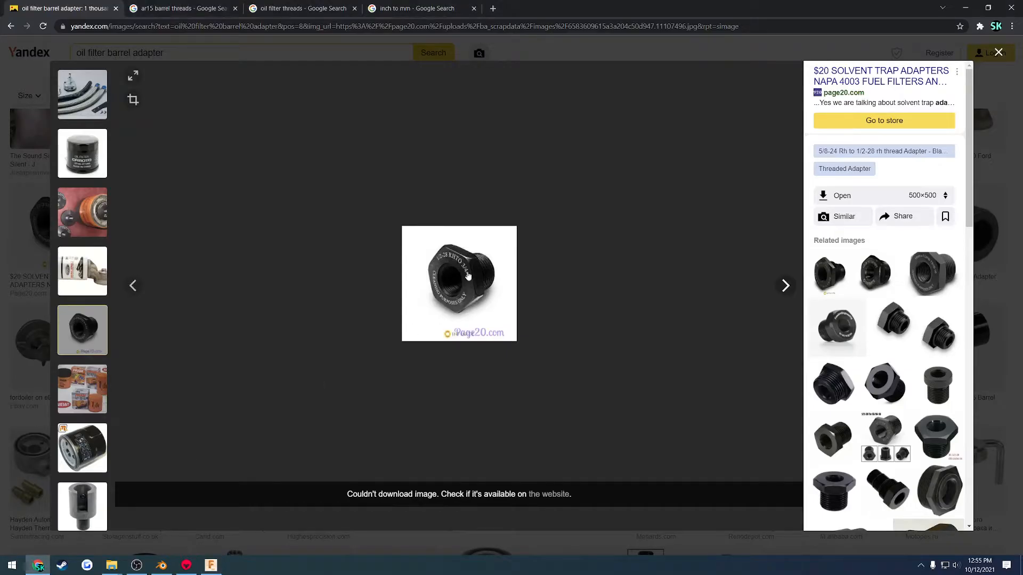
pyautogui.click(211, 565)
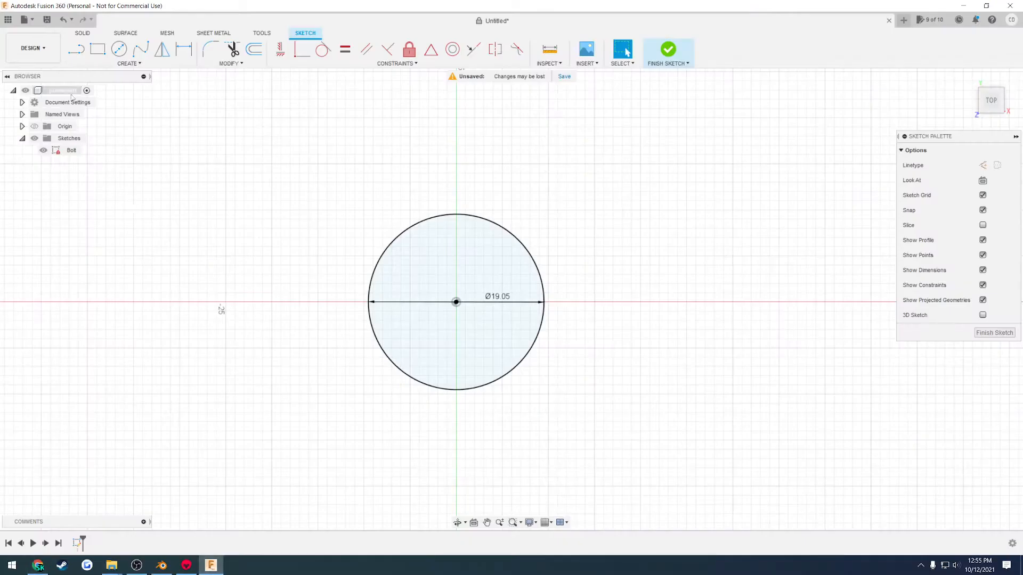
pyautogui.click(99, 62)
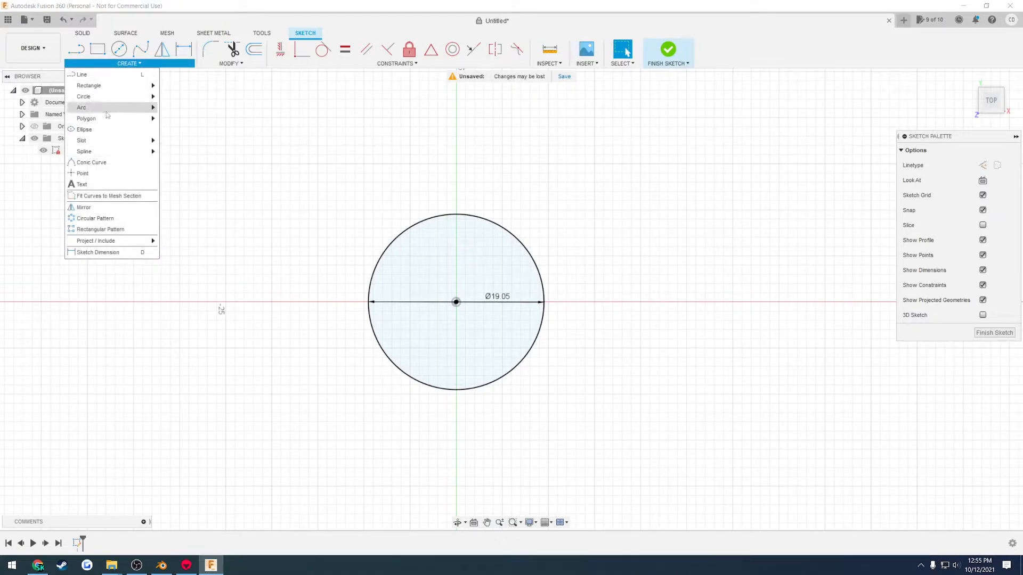
pyautogui.moveTo(106, 118)
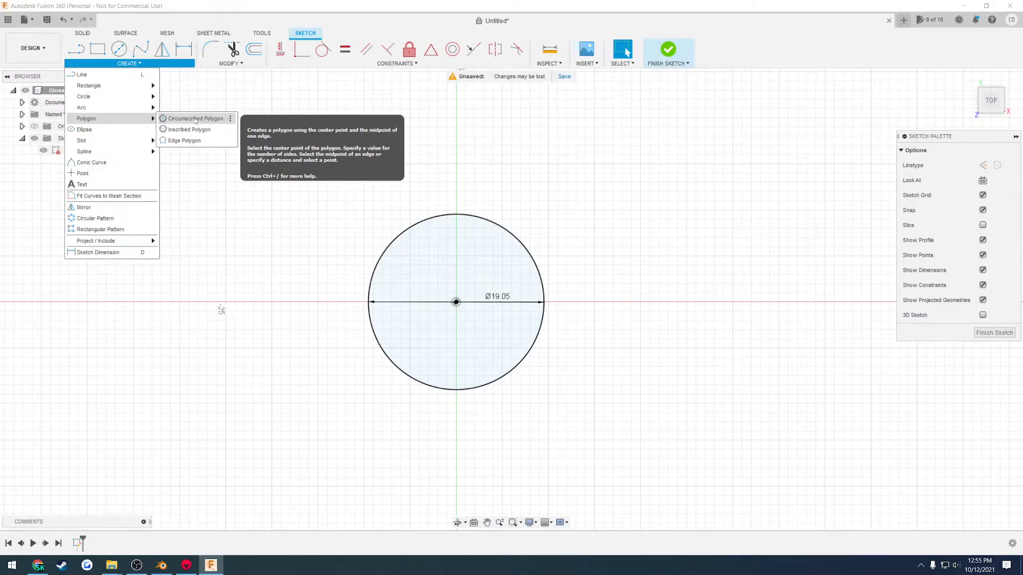
pyautogui.click(212, 118)
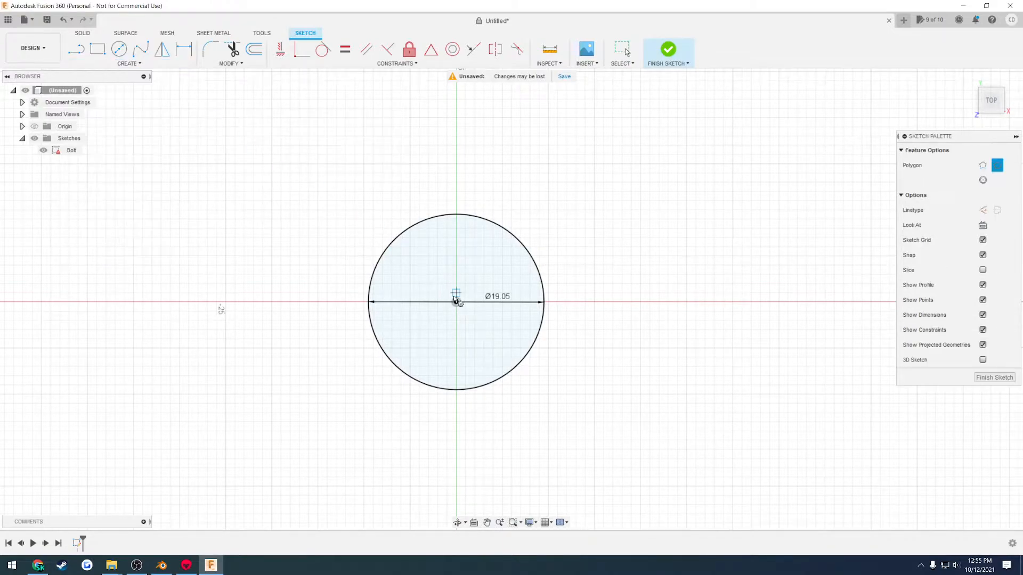
pyautogui.click(456, 302)
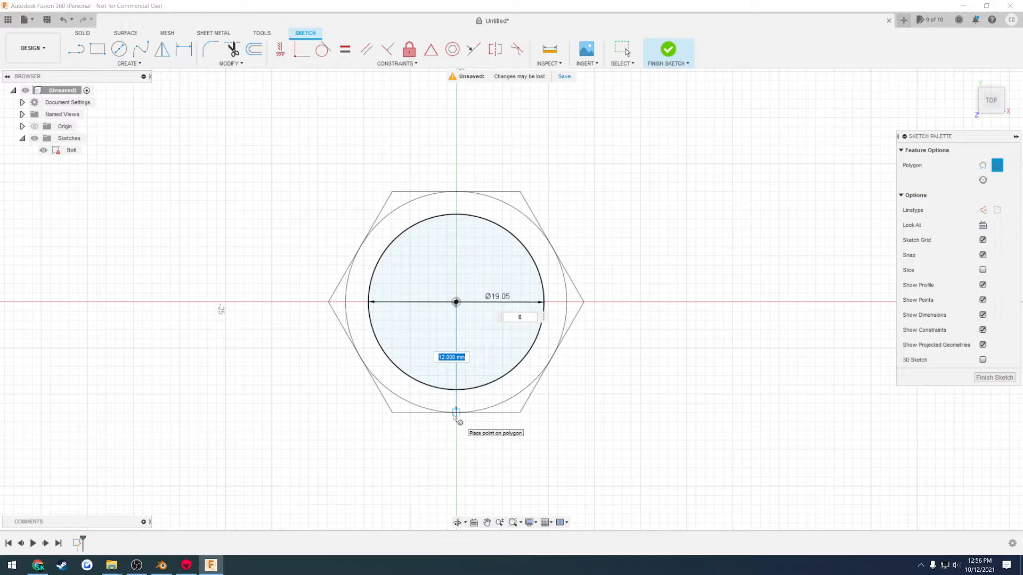
pyautogui.click(456, 416)
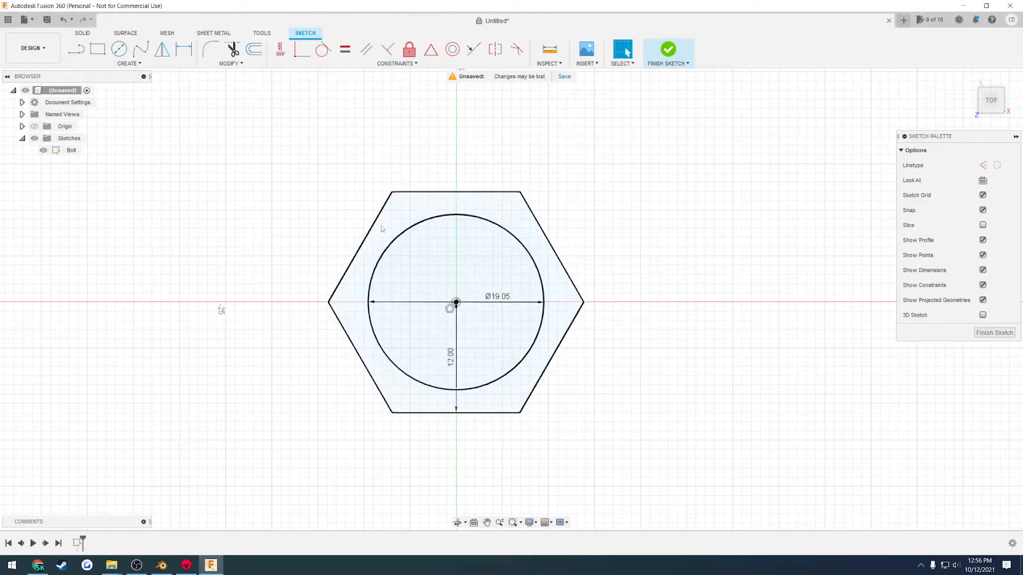
pyautogui.moveTo(380, 225); pyautogui.dragTo(384, 207)
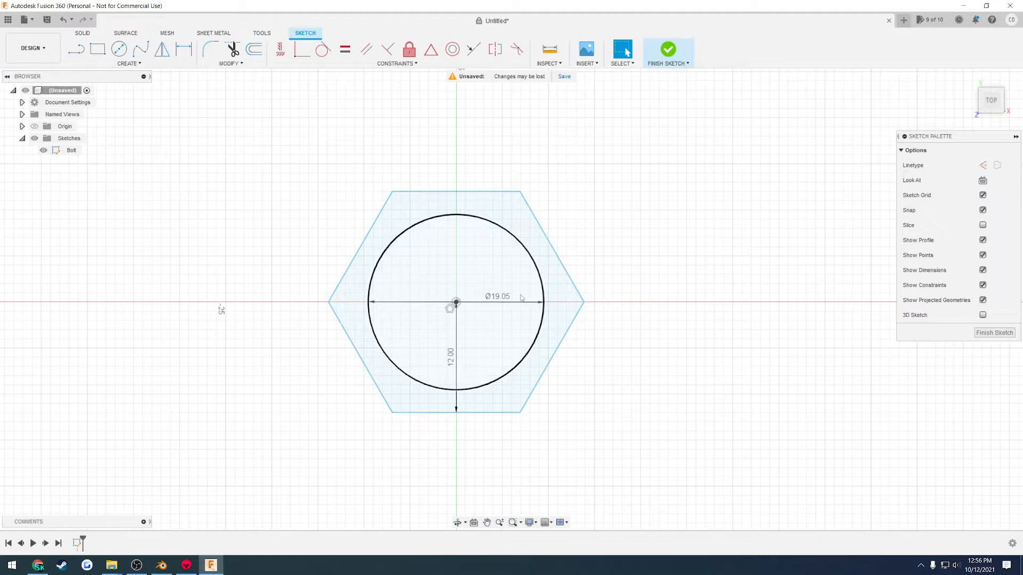
pyautogui.click(668, 51)
# Extrude the circular profile by -25 mm as a new body to form the bolt's shank.
pyautogui.keyDown('shift'); pyautogui.moveTo(642, 242); pyautogui.dragTo(650, 341, button='middle'); pyautogui.keyUp('shift')
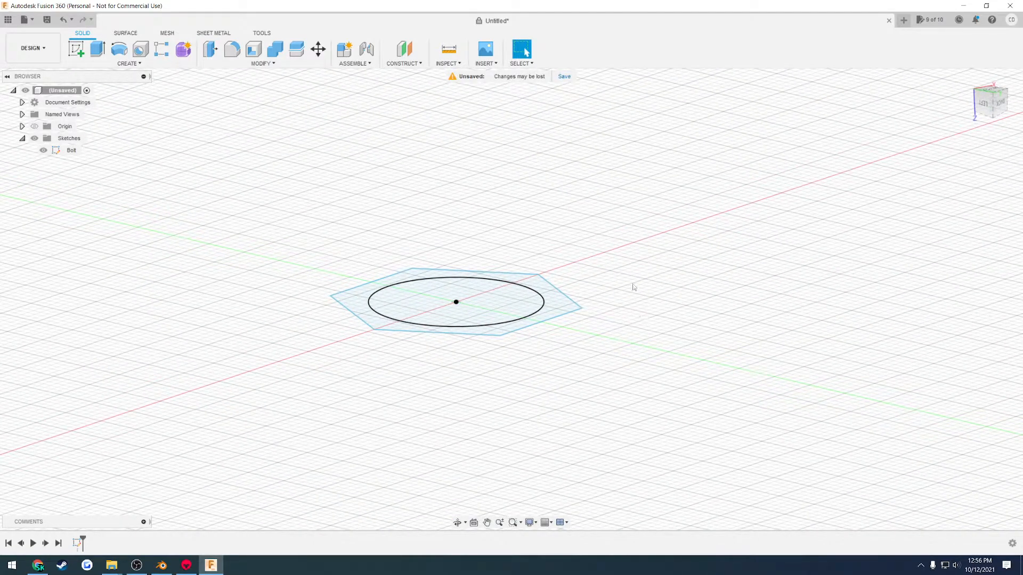
pyautogui.moveTo(633, 287)
pyautogui.keyDown('shift'); pyautogui.mouseDown(button='middle')
pyautogui.moveTo(648, 290)
pyautogui.moveTo(642, 320)
pyautogui.moveTo(609, 302)
pyautogui.moveTo(603, 319)
pyautogui.moveTo(612, 333)
pyautogui.moveTo(600, 312)
pyautogui.moveTo(624, 338)
pyautogui.mouseUp(button='middle'); pyautogui.keyUp('shift')
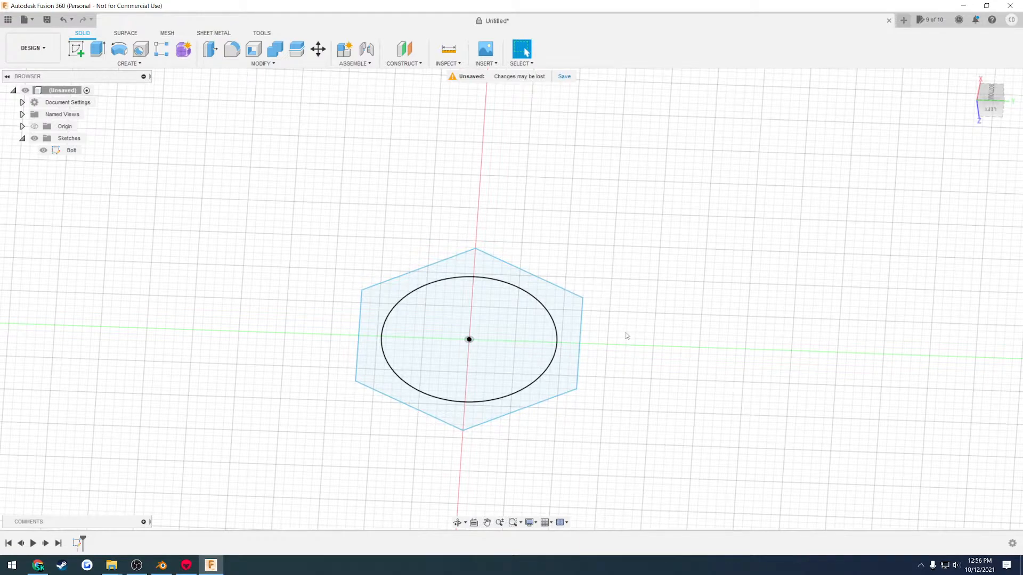
pyautogui.click(522, 321)
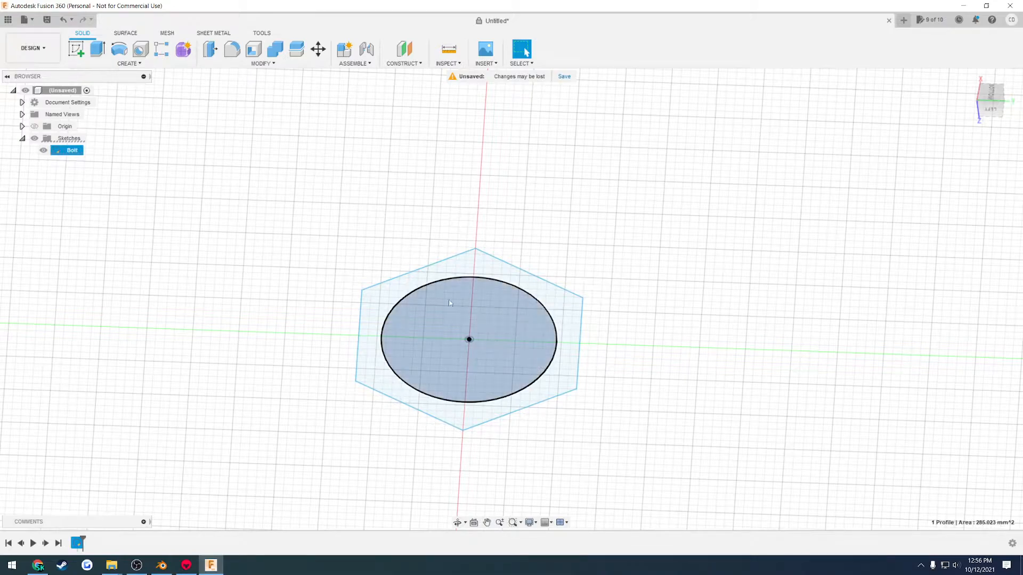
pyautogui.keyDown('shift'); pyautogui.moveTo(646, 350); pyautogui.dragTo(645, 315, button='middle'); pyautogui.keyUp('shift')
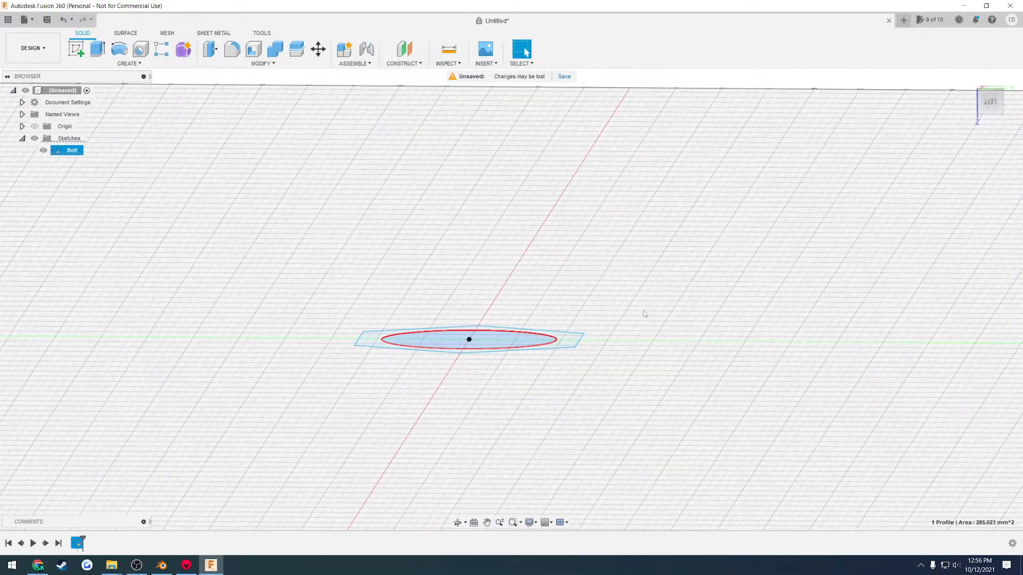
pyautogui.press('e')
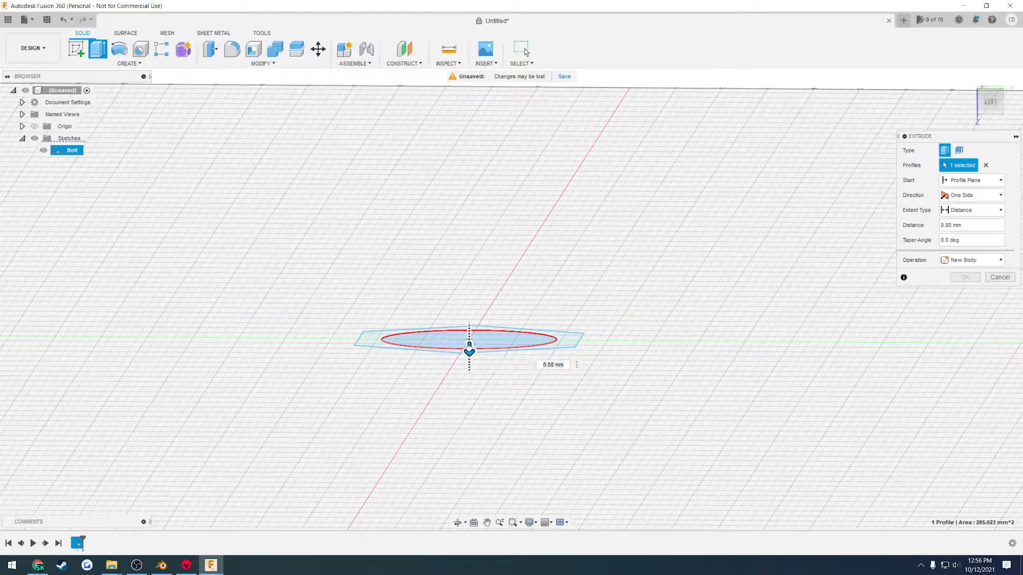
pyautogui.moveTo(468, 343); pyautogui.dragTo(457, 166)
pyautogui.moveTo(661, 307)
pyautogui.keyDown('shift'); pyautogui.mouseDown(button='middle')
pyautogui.moveTo(660, 282)
pyautogui.moveTo(657, 292)
pyautogui.mouseUp(button='middle'); pyautogui.keyUp('shift')
pyautogui.moveTo(467, 147); pyautogui.dragTo(468, 99)
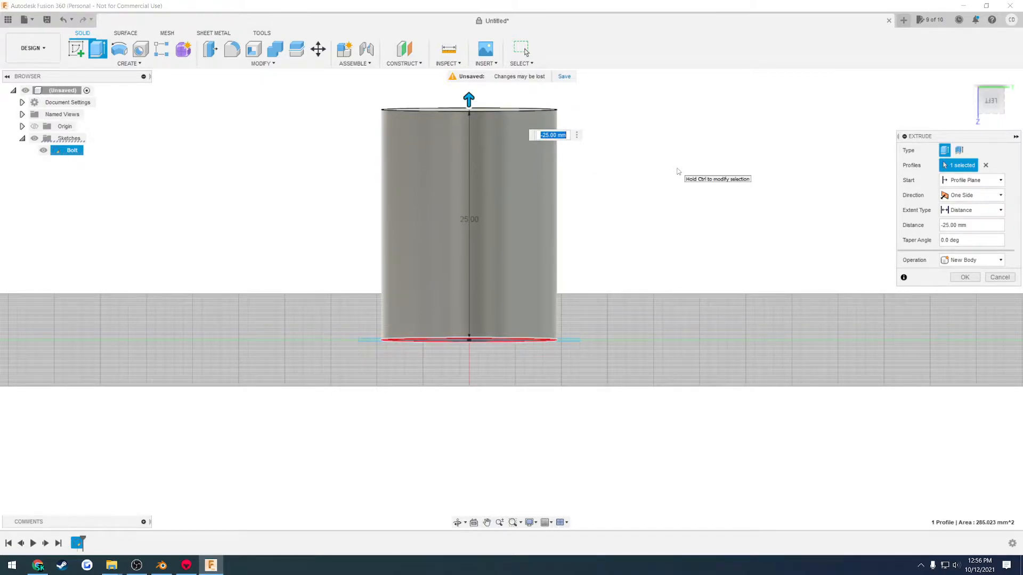
pyautogui.keyDown('shift'); pyautogui.moveTo(678, 171); pyautogui.dragTo(639, 233, button='middle'); pyautogui.keyUp('shift')
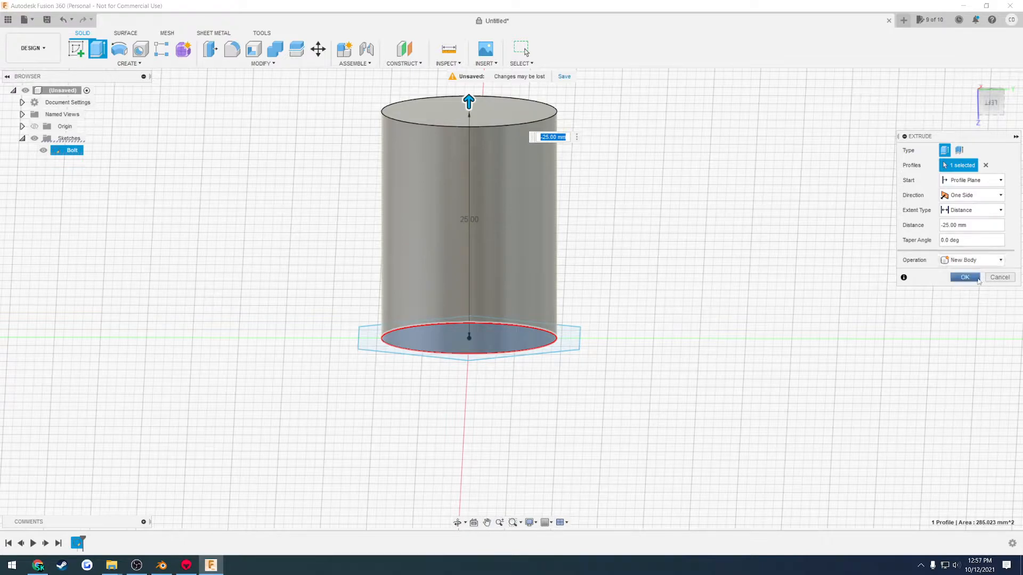
pyautogui.click(975, 281)
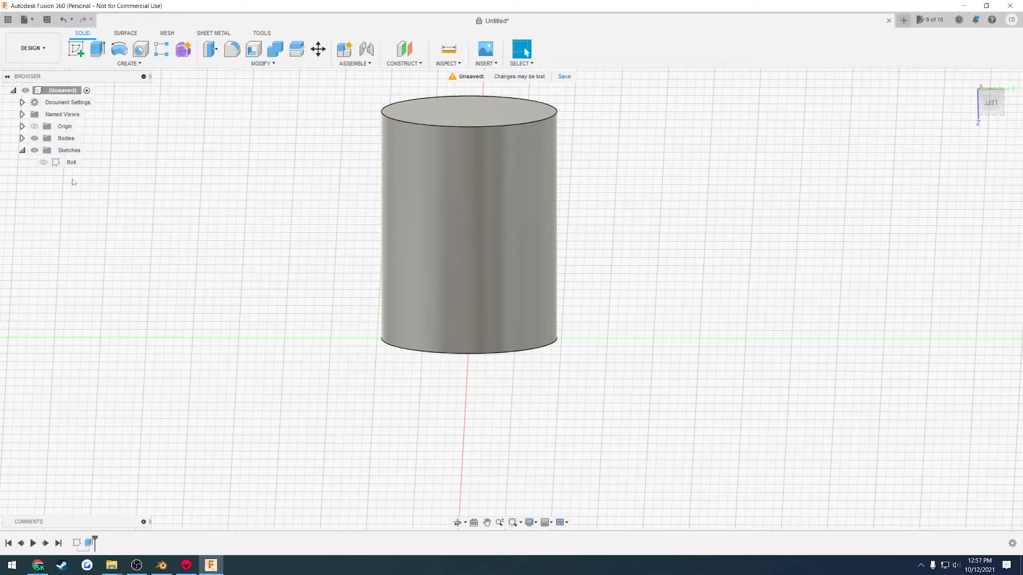
# Show the Bolt sketch again and extrude the hexagonal ring profile around the shank by -5 mm for the bolt head.
pyautogui.click(43, 162)
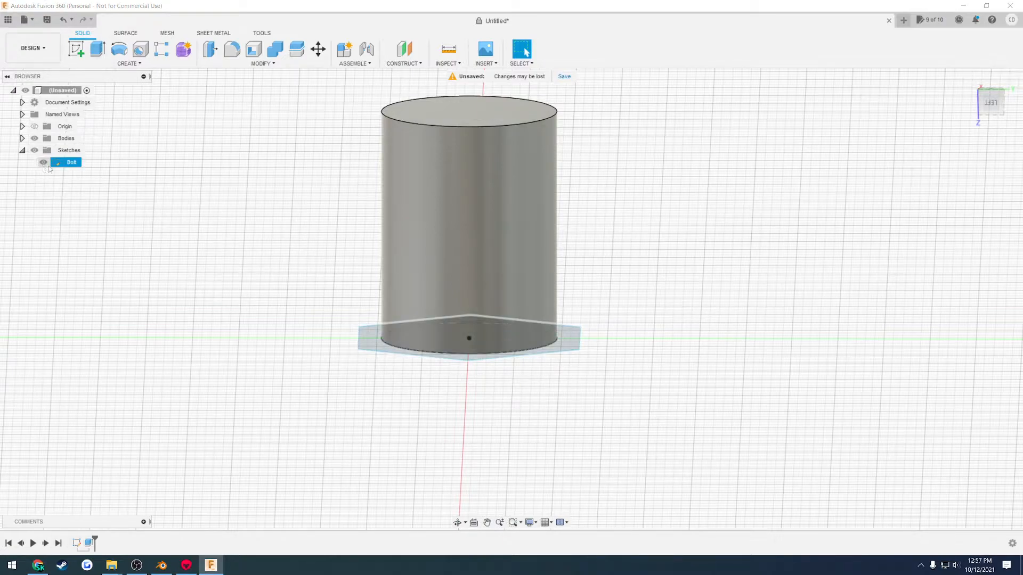
pyautogui.click(119, 210)
pyautogui.keyDown('shift'); pyautogui.moveTo(295, 323); pyautogui.dragTo(297, 347, button='middle'); pyautogui.keyUp('shift')
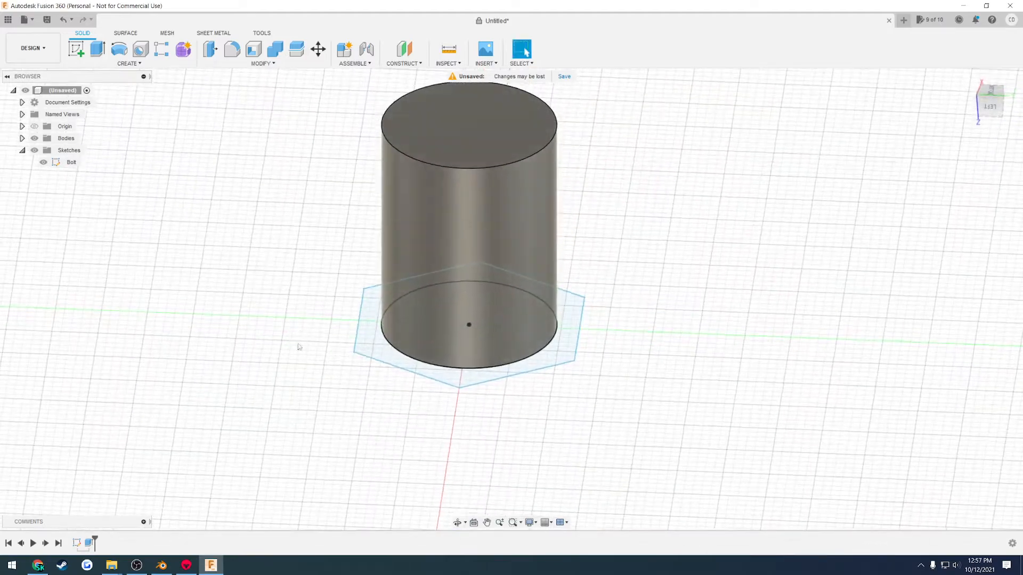
pyautogui.click(371, 331)
pyautogui.moveTo(495, 434)
pyautogui.keyDown('shift'); pyautogui.mouseDown(button='middle')
pyautogui.moveTo(554, 414)
pyautogui.moveTo(538, 356)
pyautogui.moveTo(531, 429)
pyautogui.mouseUp(button='middle'); pyautogui.keyUp('shift')
pyautogui.press('e')
pyautogui.keyDown('shift'); pyautogui.moveTo(554, 359); pyautogui.dragTo(565, 326, button='middle'); pyautogui.keyUp('shift')
pyautogui.moveTo(469, 342); pyautogui.dragTo(468, 277)
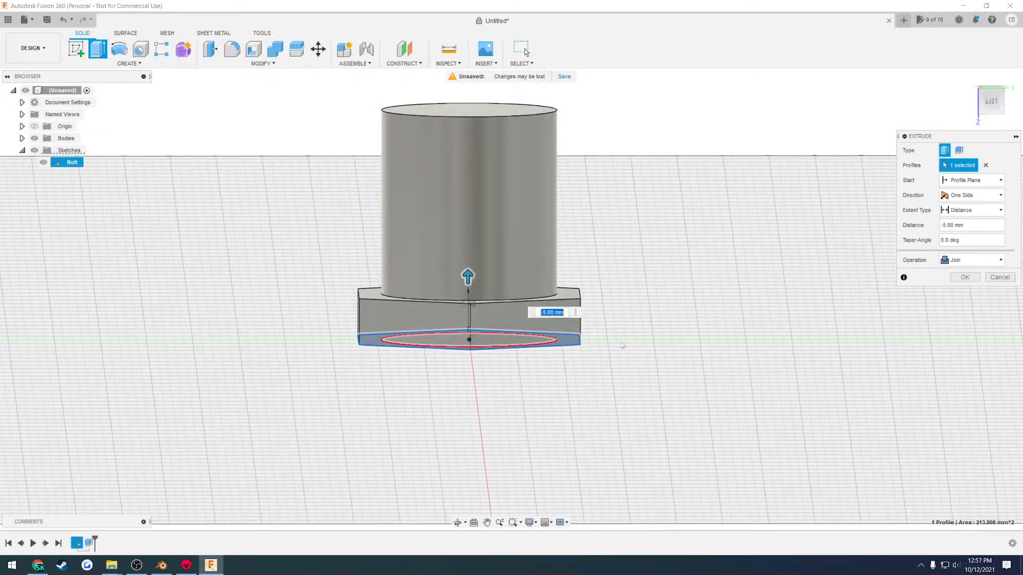
pyautogui.scroll(-2, 641, 324)
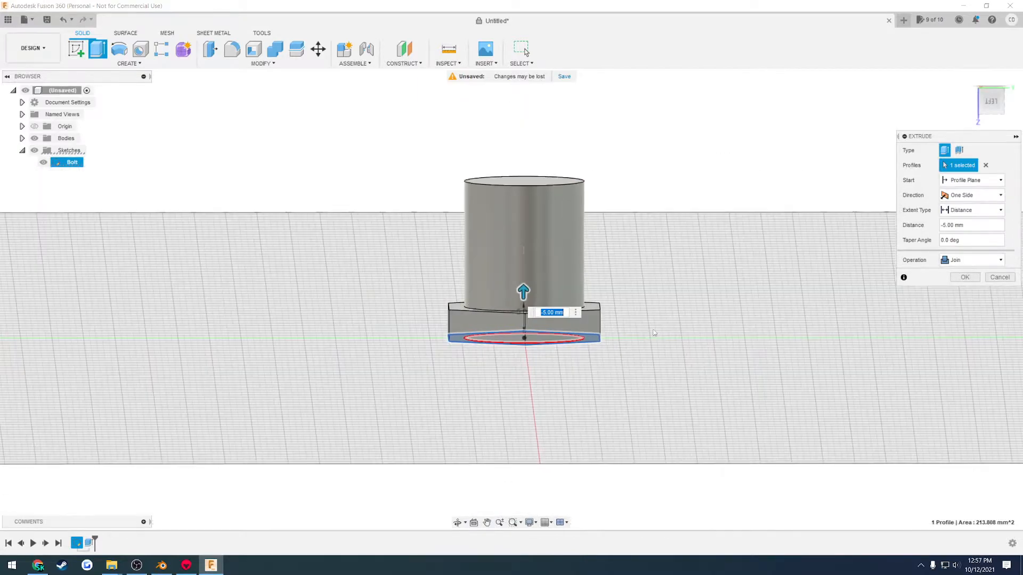
pyautogui.scroll(5, 613, 330)
pyautogui.keyDown('shift'); pyautogui.moveTo(595, 335); pyautogui.dragTo(643, 279, button='middle'); pyautogui.keyUp('shift')
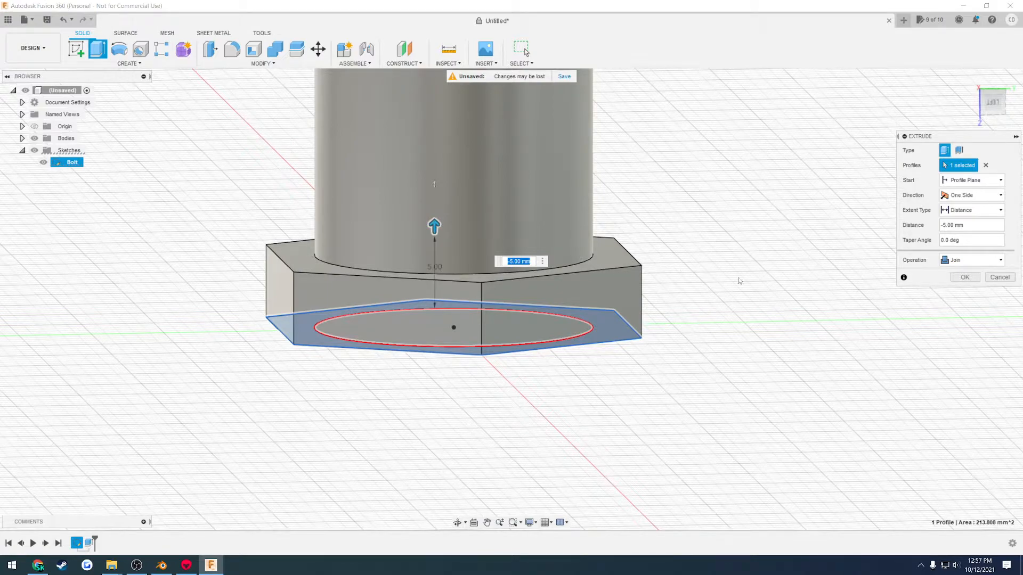
# Try the Cut operation for the hexagonal extrusion, set it back to Join and complete the extrusion.
pyautogui.click(973, 260)
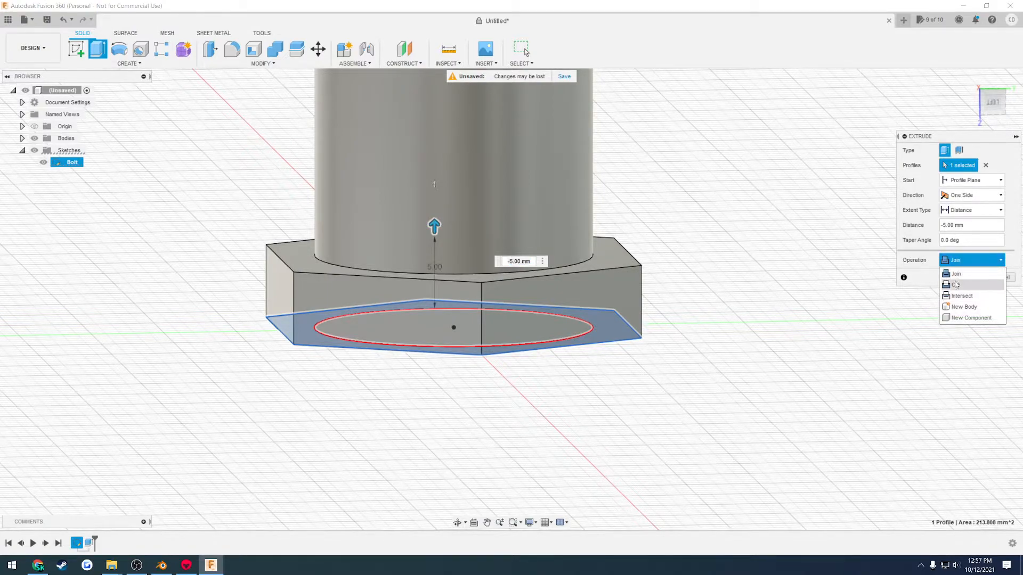
pyautogui.click(948, 284)
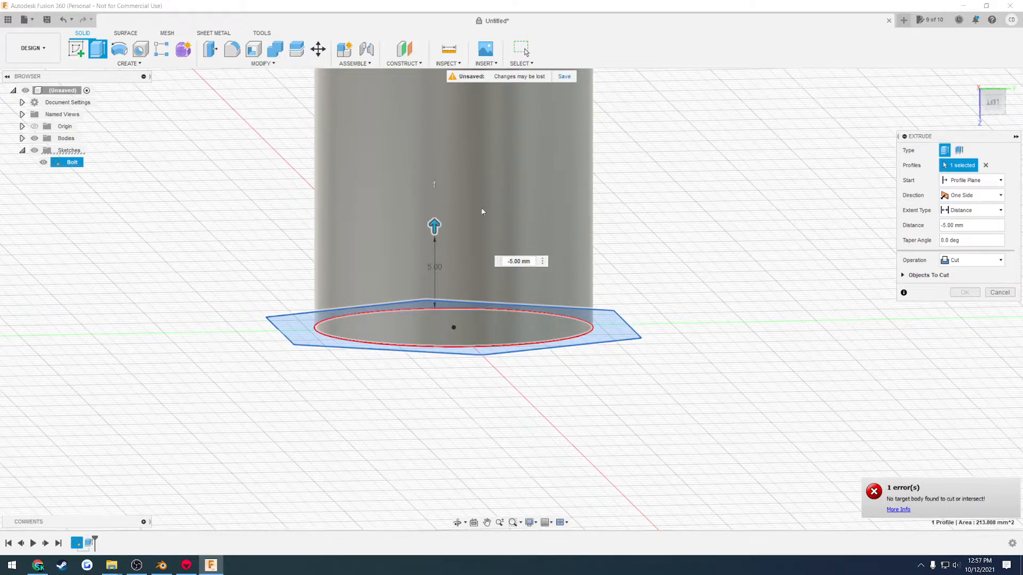
pyautogui.click(973, 260)
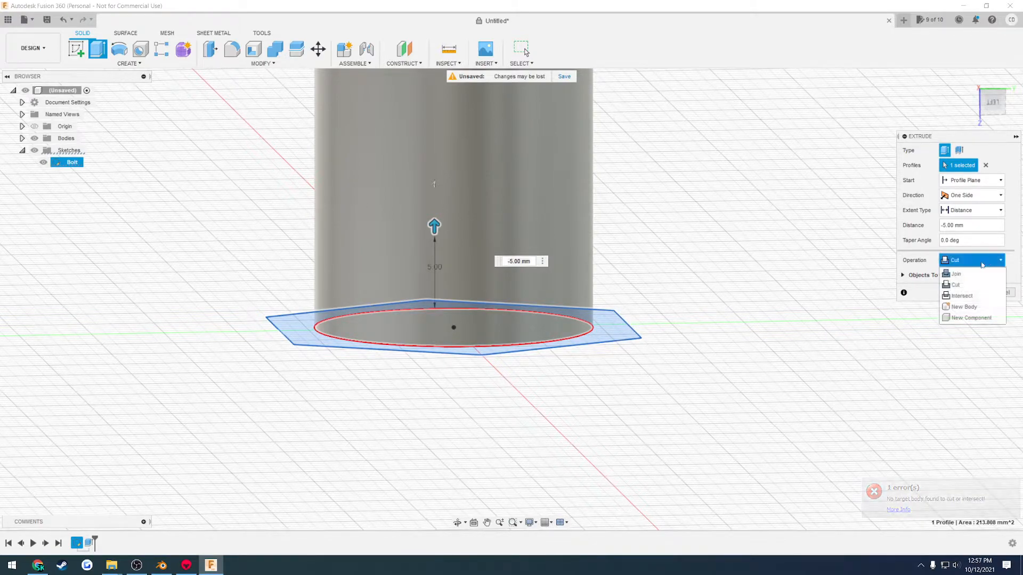
pyautogui.click(962, 272)
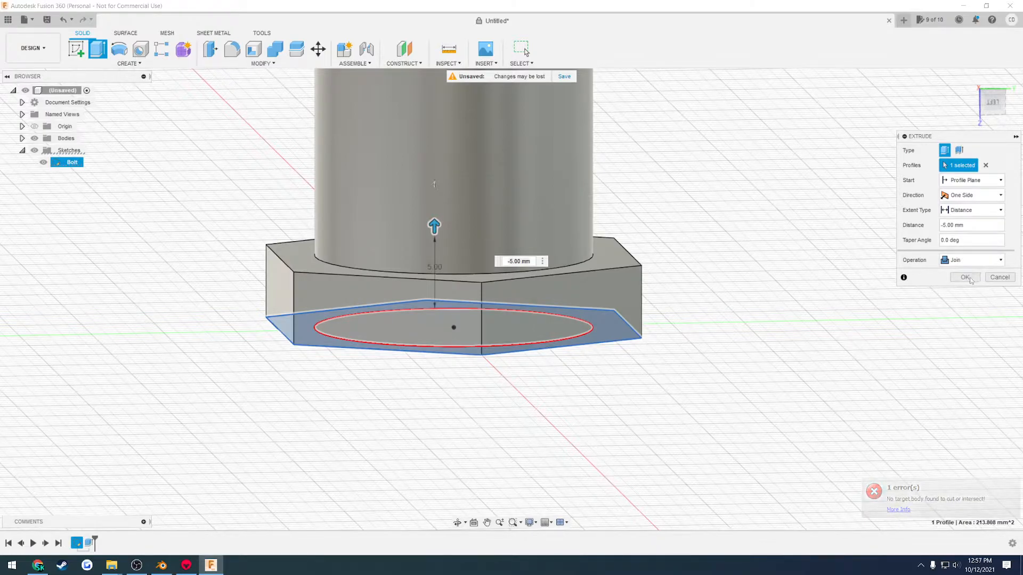
pyautogui.click(965, 277)
# Check the joined body in the Bodies folder and hide the Bolt sketch.
pyautogui.keyDown('shift'); pyautogui.moveTo(695, 291); pyautogui.dragTo(689, 403, button='middle'); pyautogui.keyUp('shift')
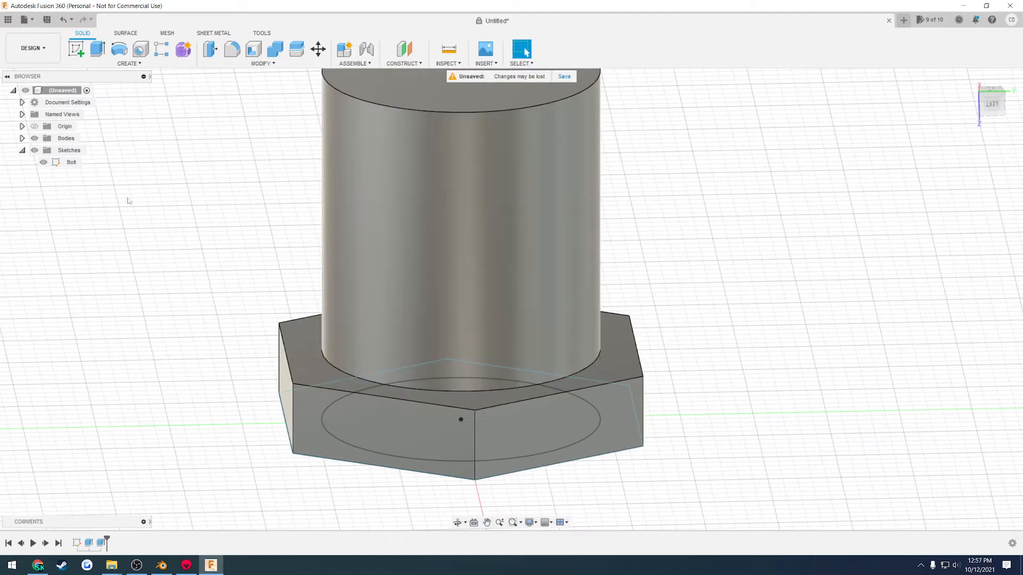
pyautogui.click(22, 138)
pyautogui.click(72, 151)
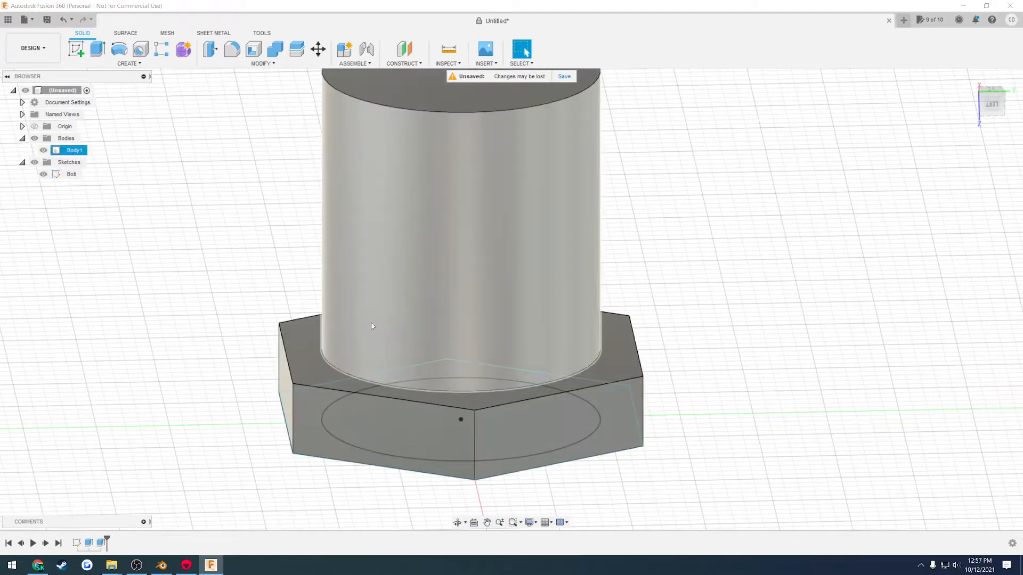
pyautogui.moveTo(656, 309)
pyautogui.keyDown('shift'); pyautogui.mouseDown(button='middle')
pyautogui.moveTo(660, 319)
pyautogui.moveTo(661, 304)
pyautogui.mouseUp(button='middle'); pyautogui.keyUp('shift')
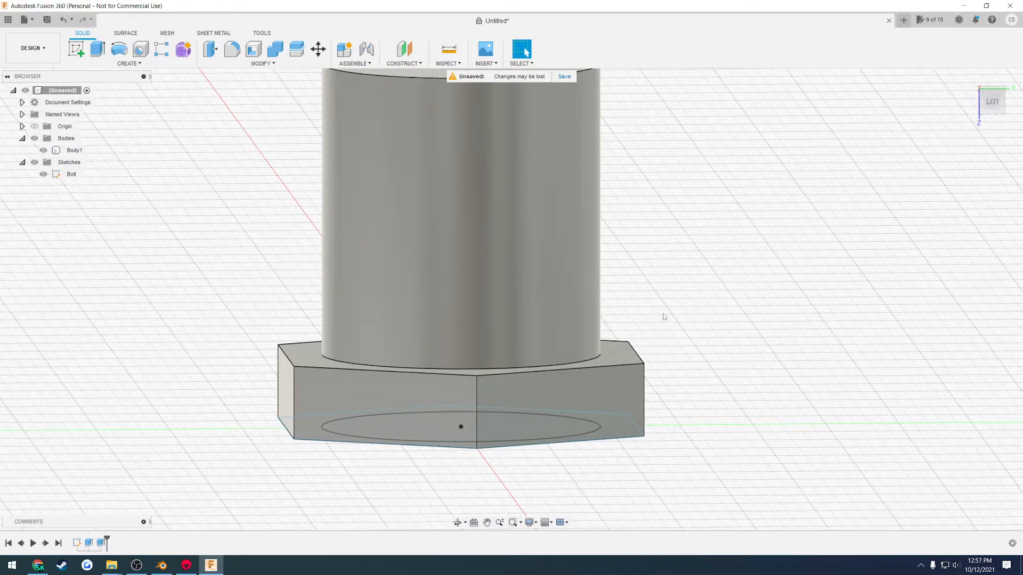
pyautogui.click(43, 174)
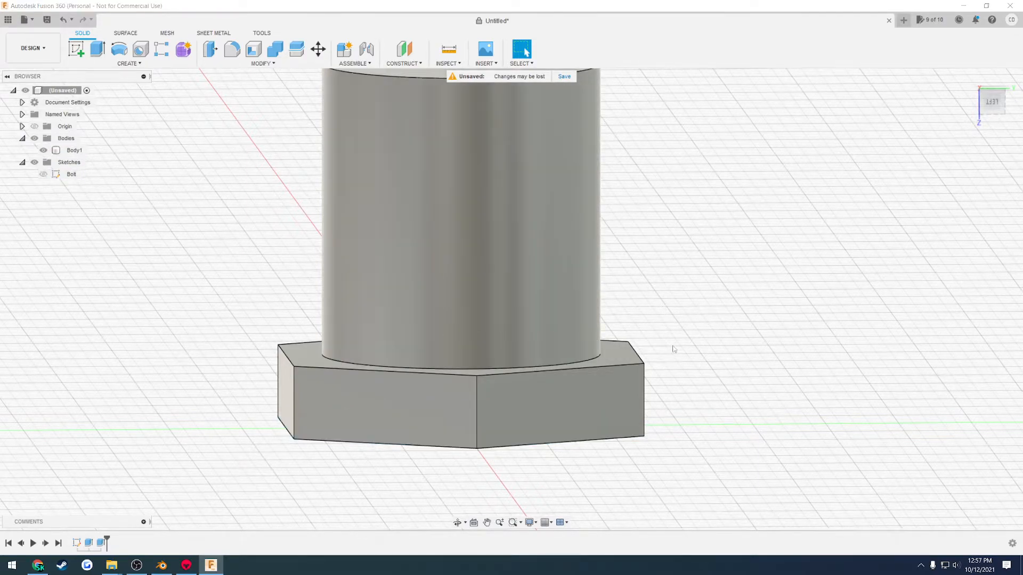
# Switch to the browser, compare the bolt head with the adapter reference image, and return to the model.
pyautogui.keyDown('shift'); pyautogui.moveTo(674, 350); pyautogui.dragTo(672, 240, button='middle'); pyautogui.keyUp('shift')
pyautogui.click(39, 569)
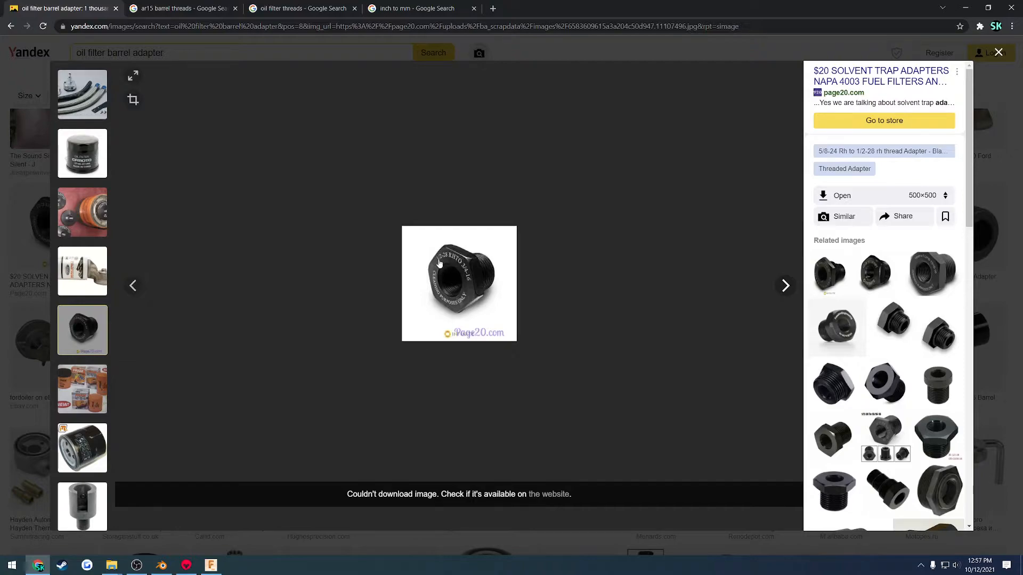
pyautogui.hotkey('alt', 'Tab')
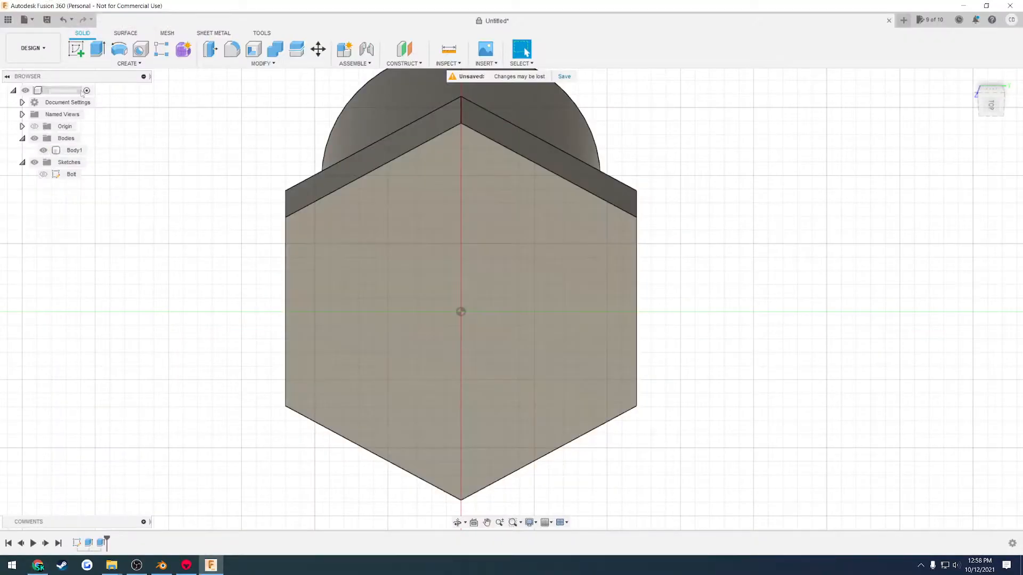
# Start a new sketch on the XY origin plane through the bolt's base.
pyautogui.keyDown('shift'); pyautogui.moveTo(154, 141); pyautogui.dragTo(166, 275, button='middle'); pyautogui.keyUp('shift')
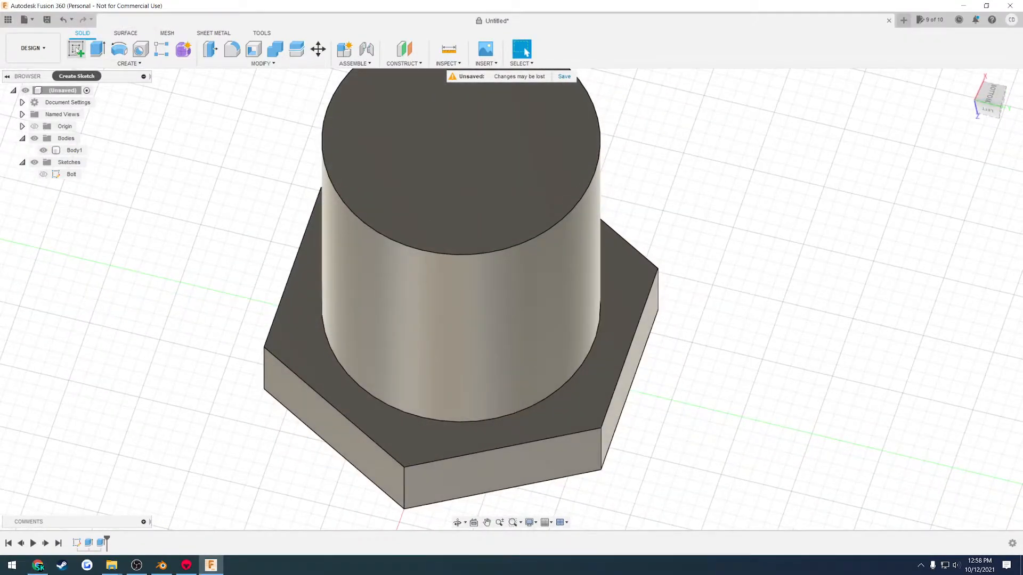
pyautogui.click(78, 51)
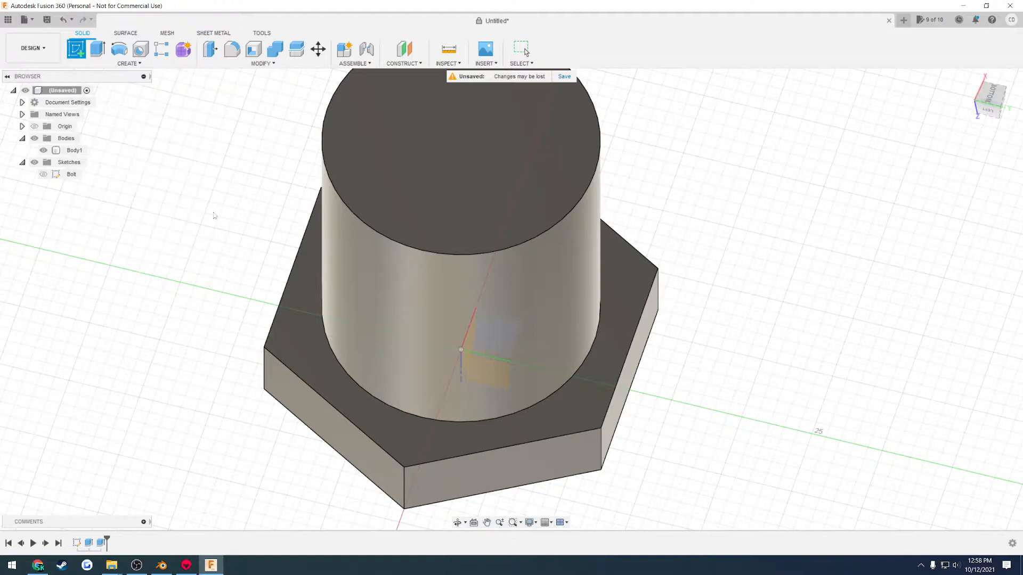
pyautogui.click(501, 337)
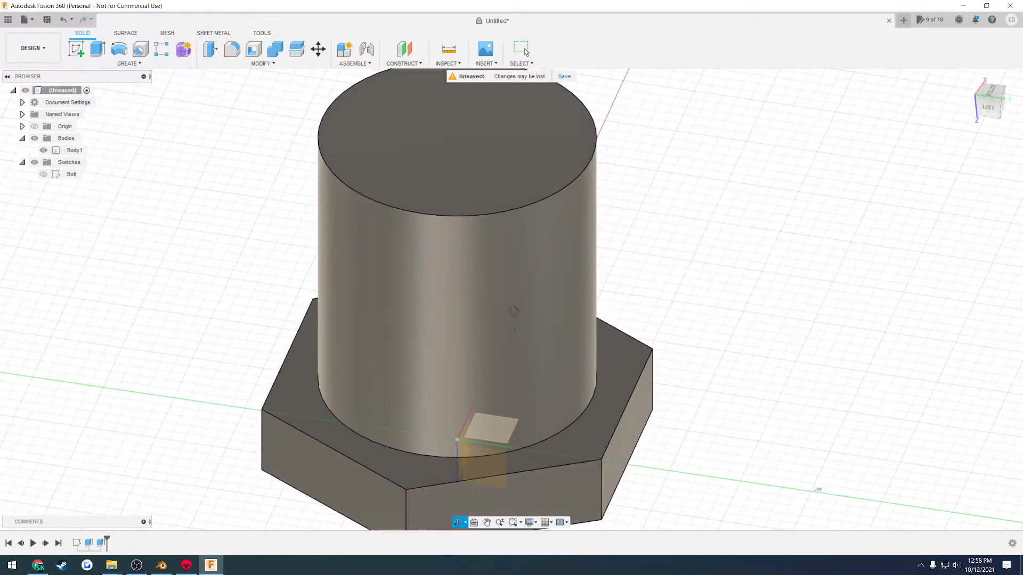
pyautogui.moveTo(495, 428)
pyautogui.keyDown('shift'); pyautogui.mouseDown(button='middle')
pyautogui.moveTo(495, 468)
pyautogui.moveTo(496, 431)
pyautogui.mouseUp(button='middle'); pyautogui.keyUp('shift')
pyautogui.click(496, 433)
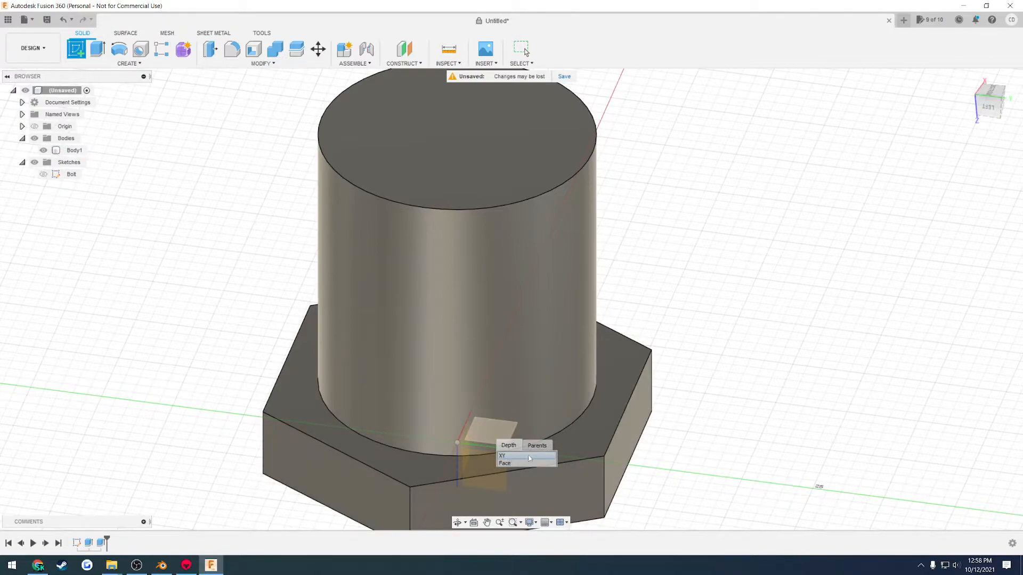
pyautogui.click(519, 459)
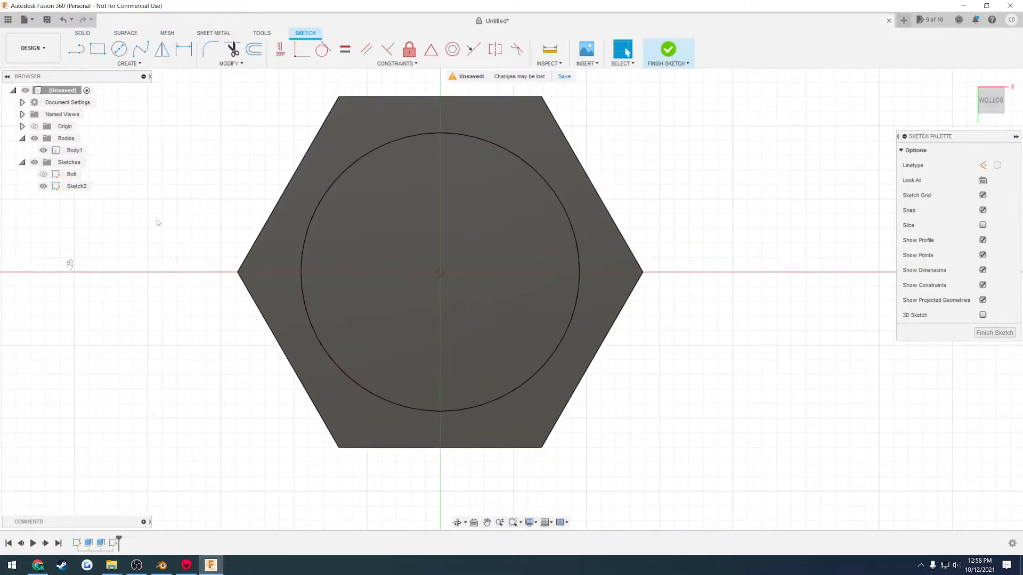
# Sketch a circle 0.5 in in diameter centred on the origin and finish the sketch.
pyautogui.click(118, 49)
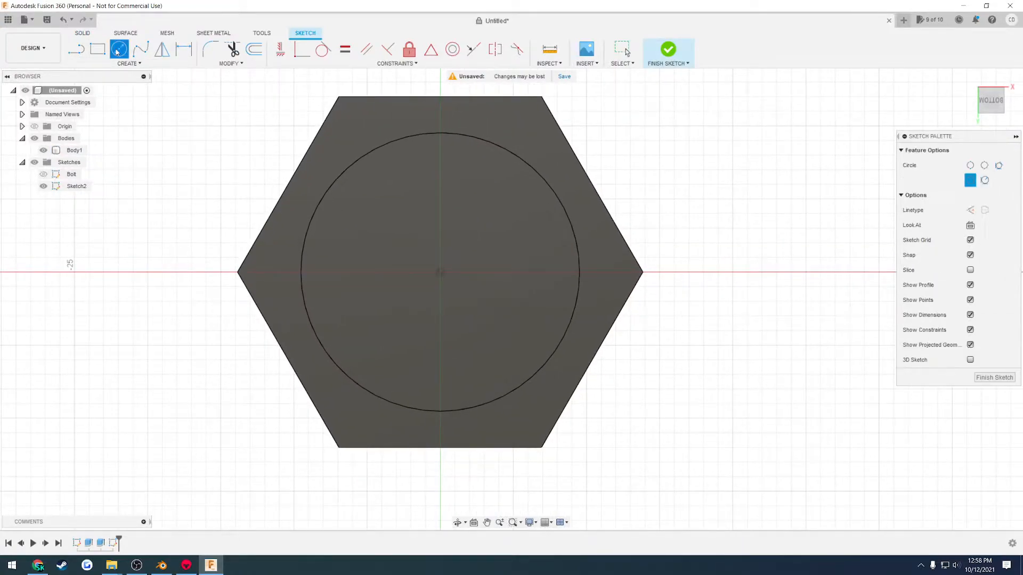
pyautogui.click(440, 272)
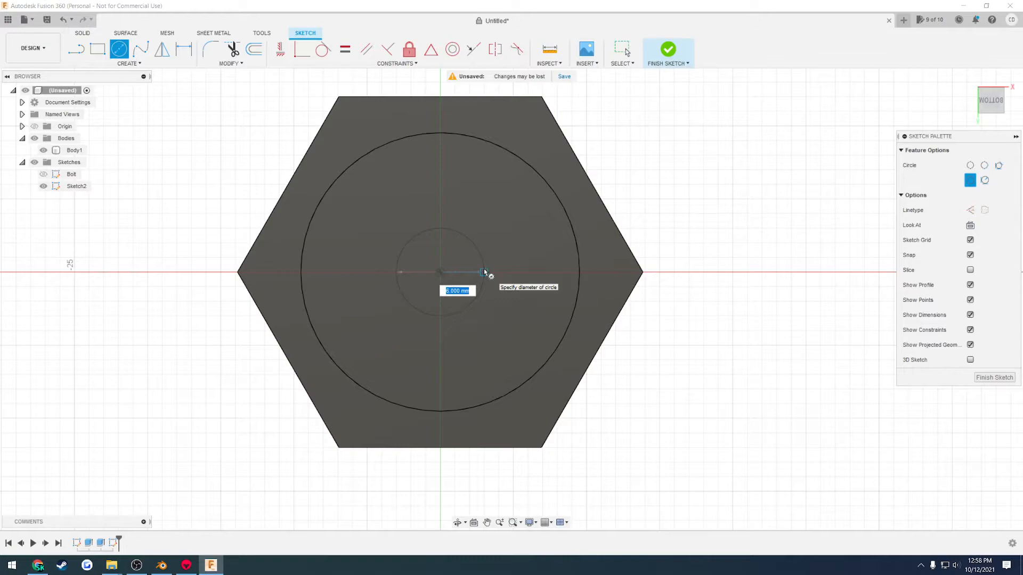
pyautogui.press('BackSpace')
pyautogui.write('.5in')
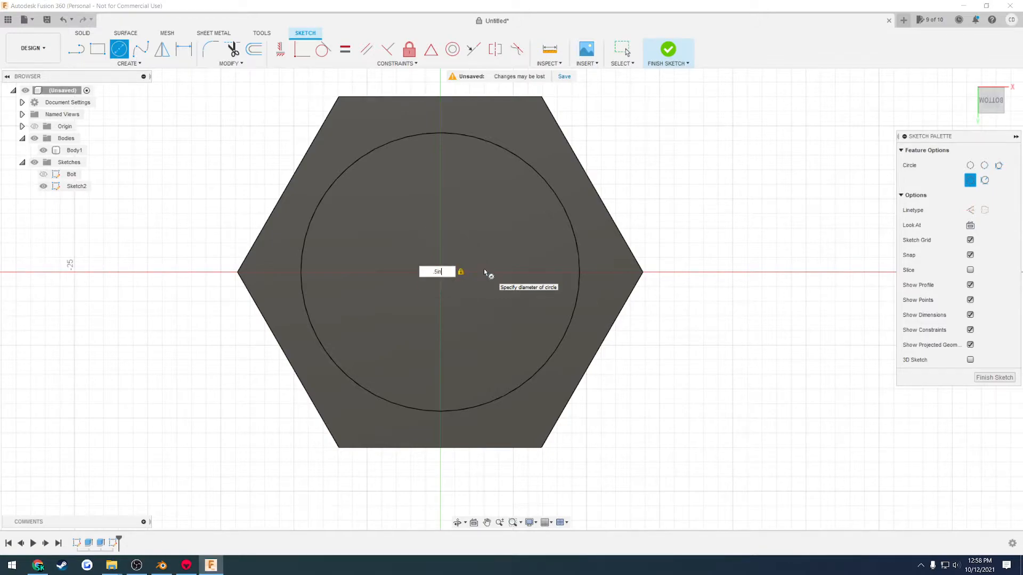
pyautogui.press('Return')
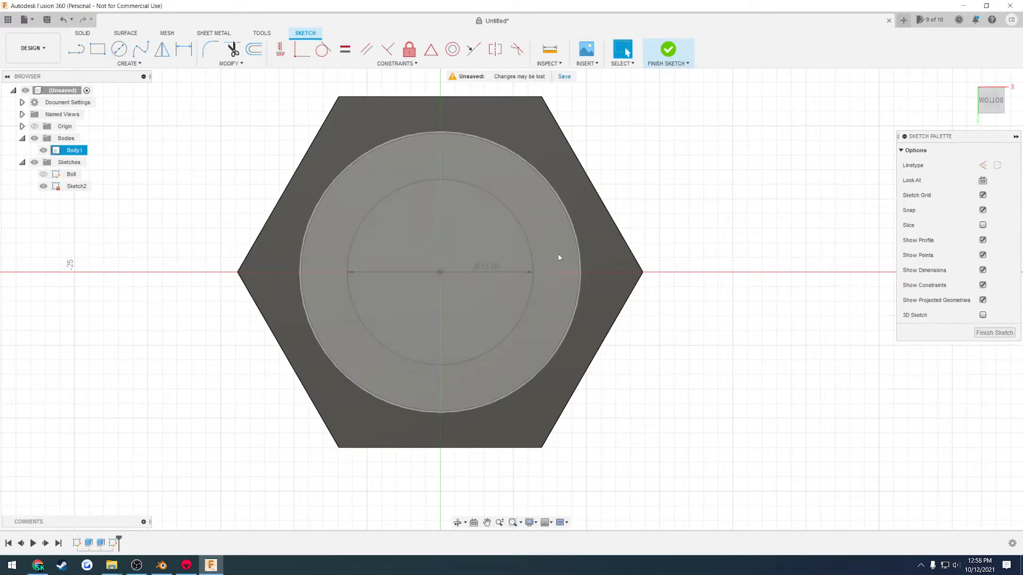
pyautogui.press('Escape')
pyautogui.click(666, 58)
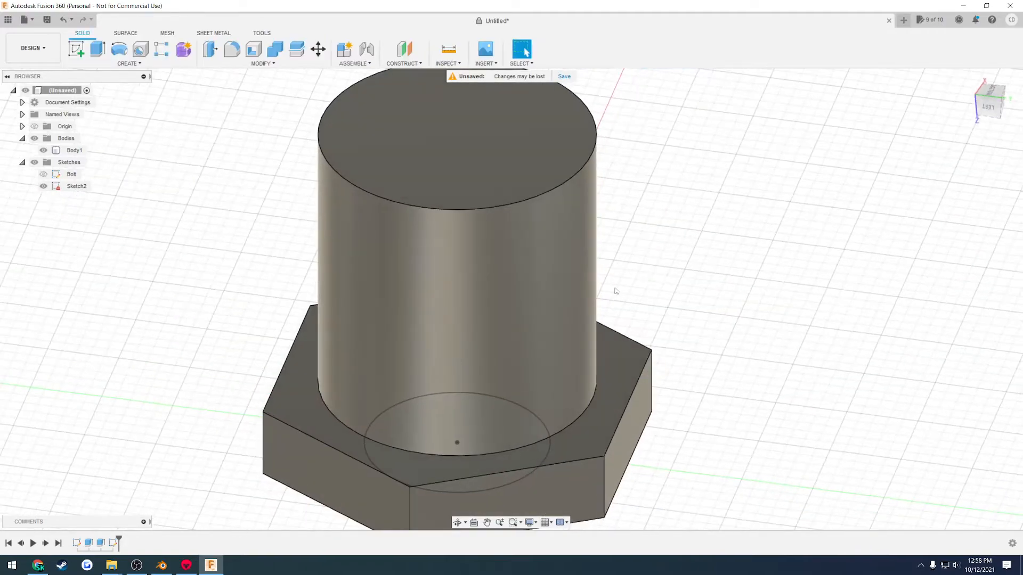
# Extrude the 0.5 in circle by -26 mm with the Cut operation to bore through the bolt.
pyautogui.moveTo(613, 373)
pyautogui.keyDown('shift'); pyautogui.mouseDown(button='middle')
pyautogui.moveTo(637, 283)
pyautogui.moveTo(631, 261)
pyautogui.moveTo(730, 219)
pyautogui.moveTo(715, 272)
pyautogui.moveTo(583, 374)
pyautogui.mouseUp(button='middle'); pyautogui.keyUp('shift')
pyautogui.click(509, 349)
pyautogui.press('e')
pyautogui.moveTo(457, 469); pyautogui.dragTo(457, 86)
pyautogui.keyDown('shift'); pyautogui.moveTo(656, 193); pyautogui.dragTo(693, 288, button='middle'); pyautogui.keyUp('shift')
pyautogui.click(976, 261)
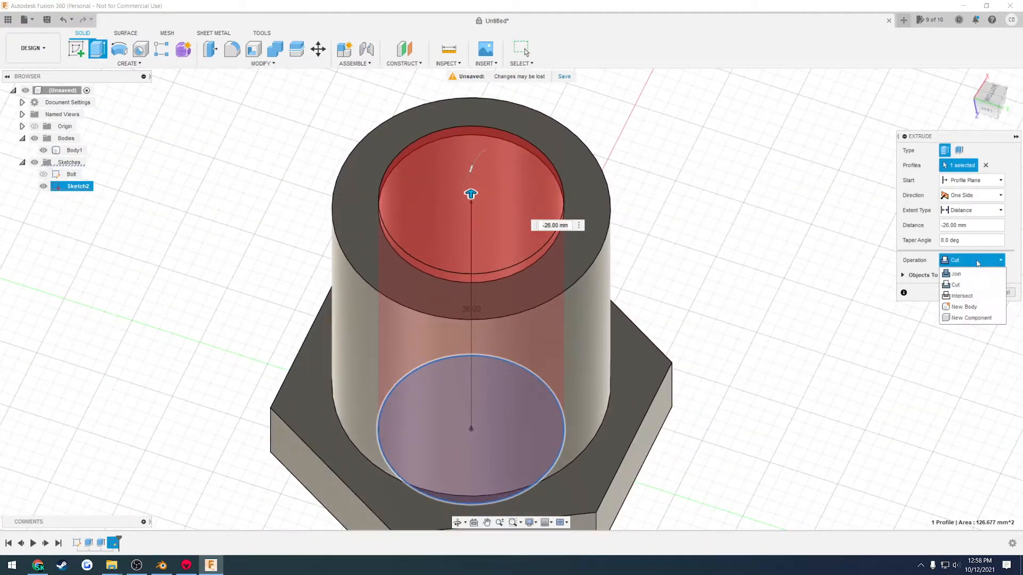
pyautogui.click(977, 262)
pyautogui.moveTo(578, 290)
pyautogui.keyDown('shift'); pyautogui.mouseDown(button='middle')
pyautogui.moveTo(583, 300)
pyautogui.moveTo(612, 160)
pyautogui.moveTo(578, 309)
pyautogui.mouseUp(button='middle'); pyautogui.keyUp('shift')
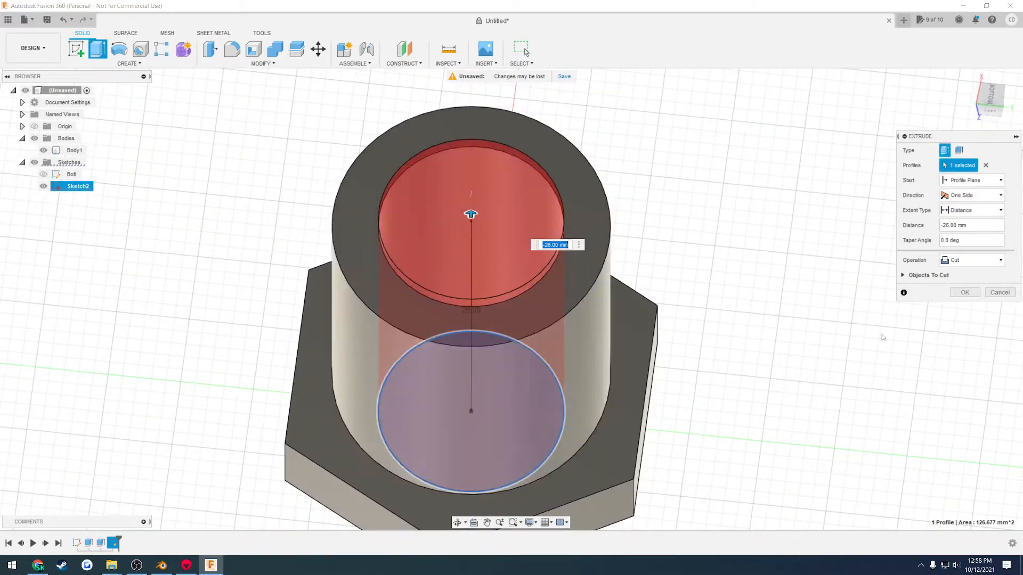
pyautogui.click(965, 292)
# Inspect the bore from both ends of the bolt and compare it with the reference image in the browser.
pyautogui.keyDown('shift'); pyautogui.moveTo(726, 236); pyautogui.dragTo(688, 134, button='middle'); pyautogui.keyUp('shift')
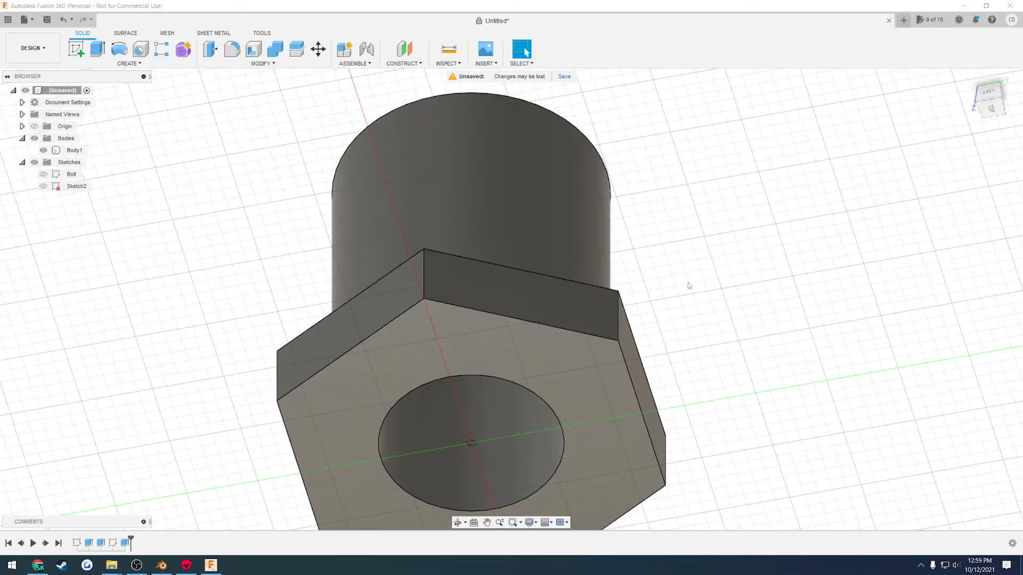
pyautogui.keyDown('shift'); pyautogui.moveTo(688, 283); pyautogui.dragTo(685, 431, button='middle'); pyautogui.keyUp('shift')
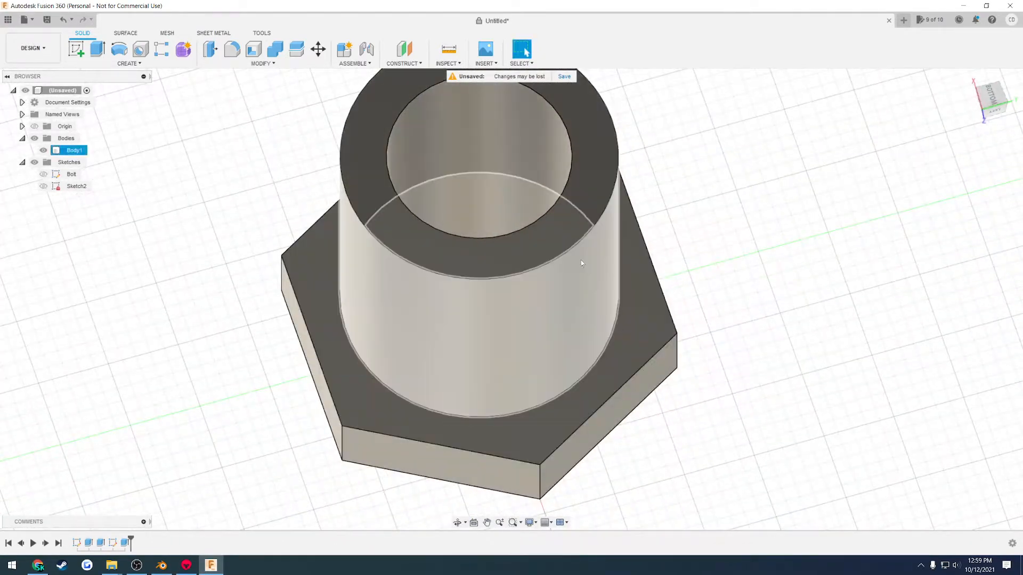
pyautogui.keyDown('shift'); pyautogui.moveTo(581, 262); pyautogui.dragTo(619, 270, button='middle'); pyautogui.keyUp('shift')
pyautogui.click(36, 566)
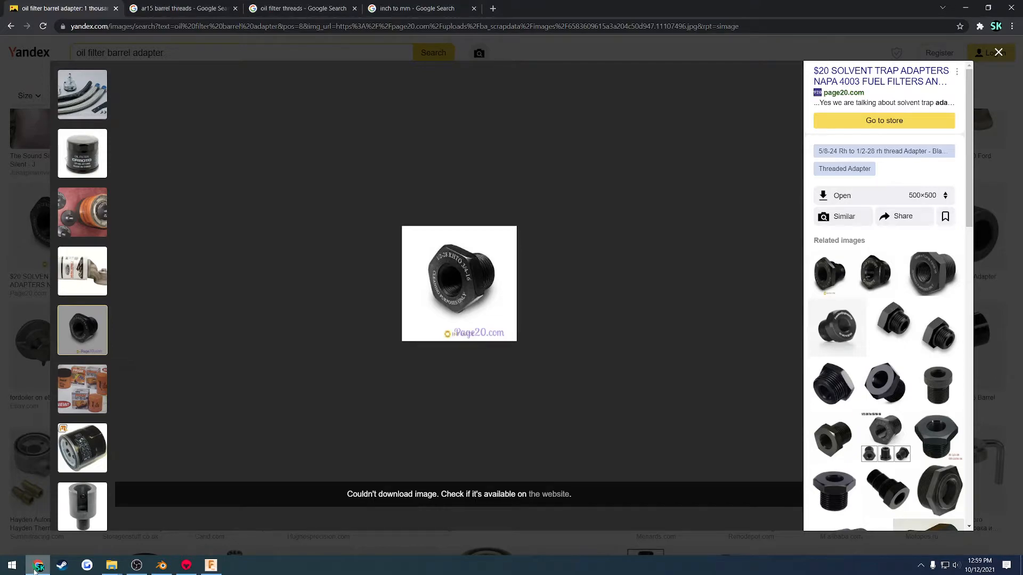
pyautogui.click(36, 566)
pyautogui.click(466, 285)
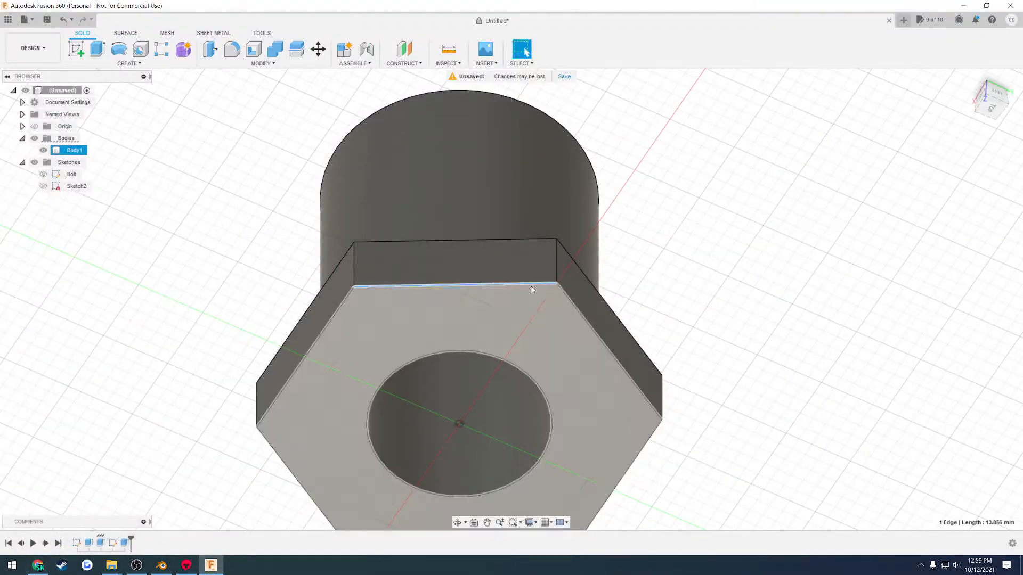
pyautogui.keyDown('ctrl'); pyautogui.click(568, 296); pyautogui.keyUp('ctrl')
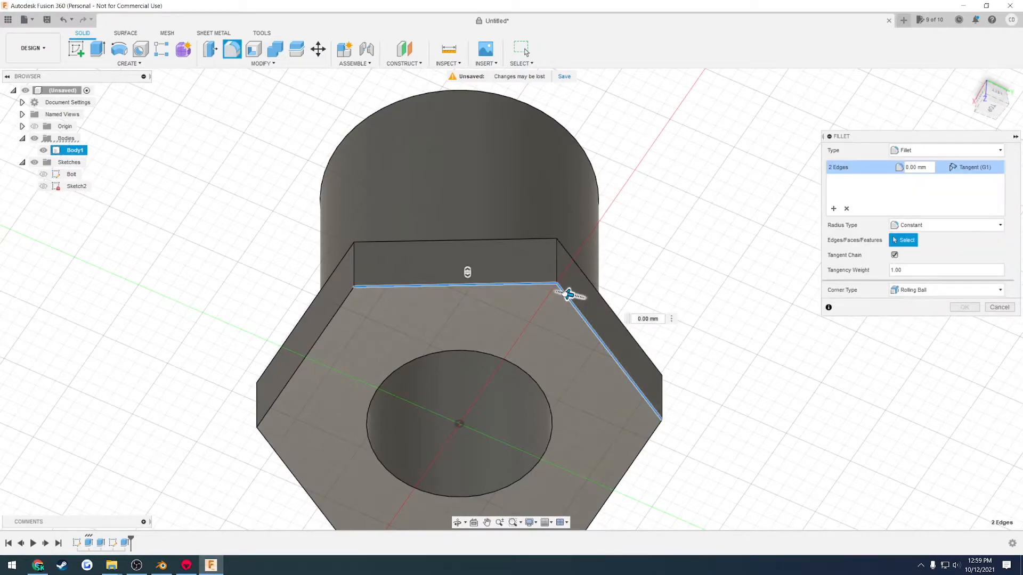
pyautogui.hotkey('alt', 'Tab')
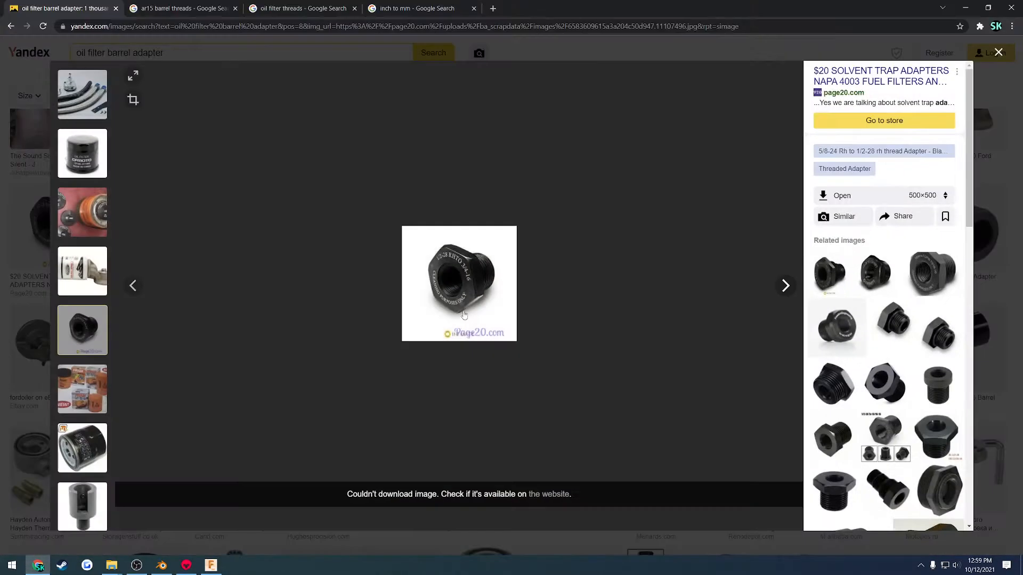
pyautogui.hotkey('alt', 'Tab')
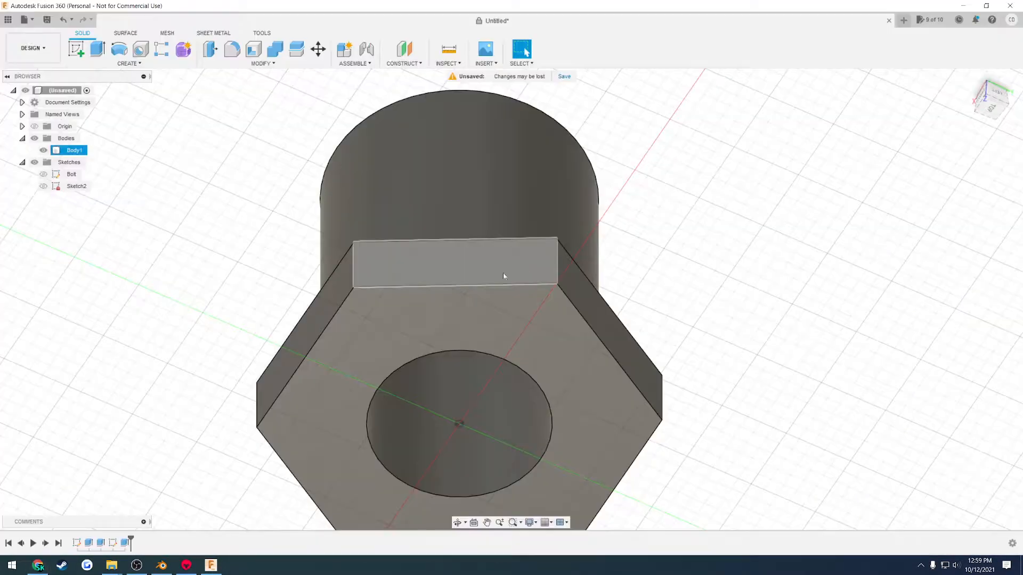
pyautogui.click(558, 261)
pyautogui.press('f')
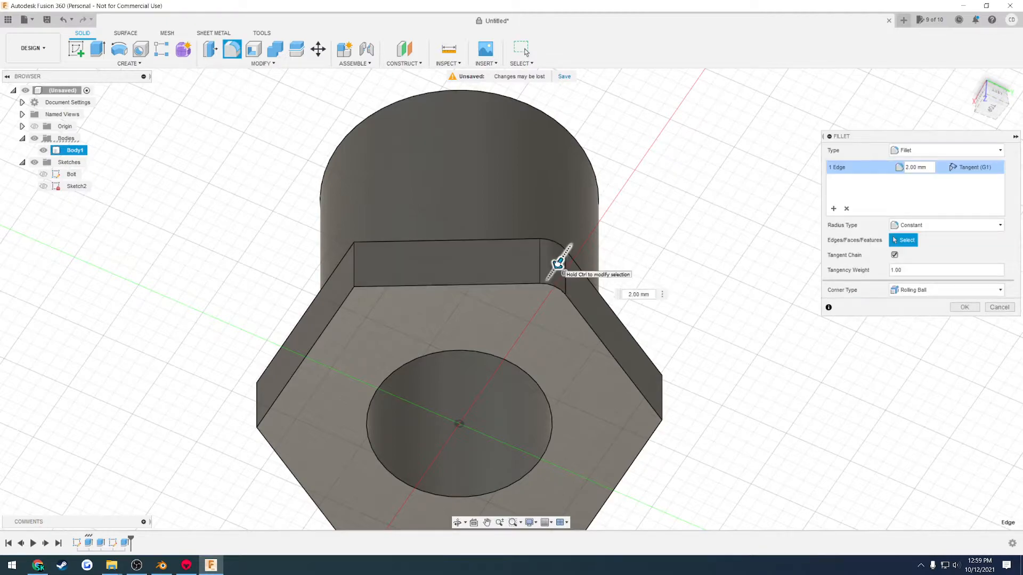
pyautogui.moveTo(558, 264); pyautogui.dragTo(559, 263)
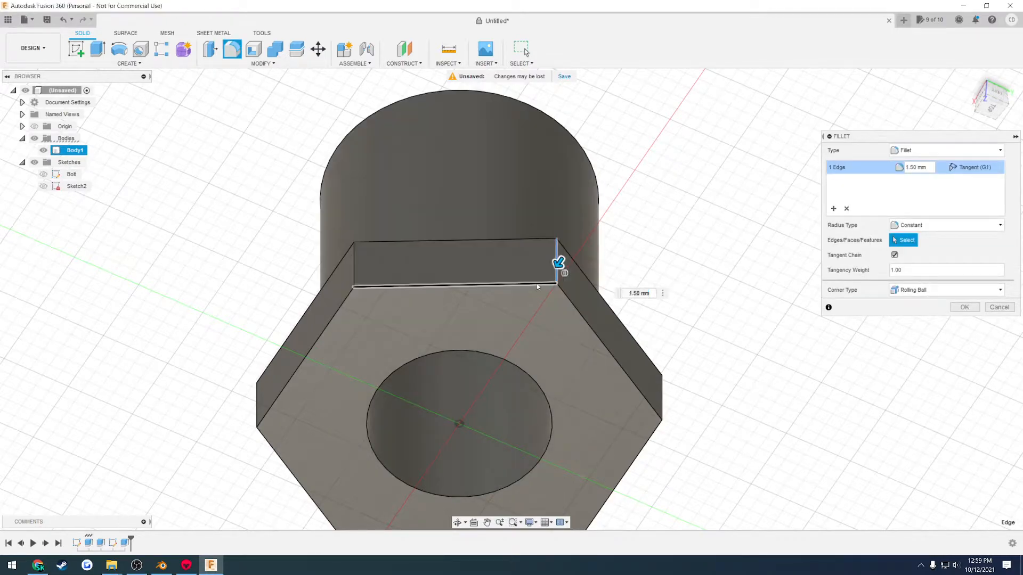
pyautogui.click(537, 287)
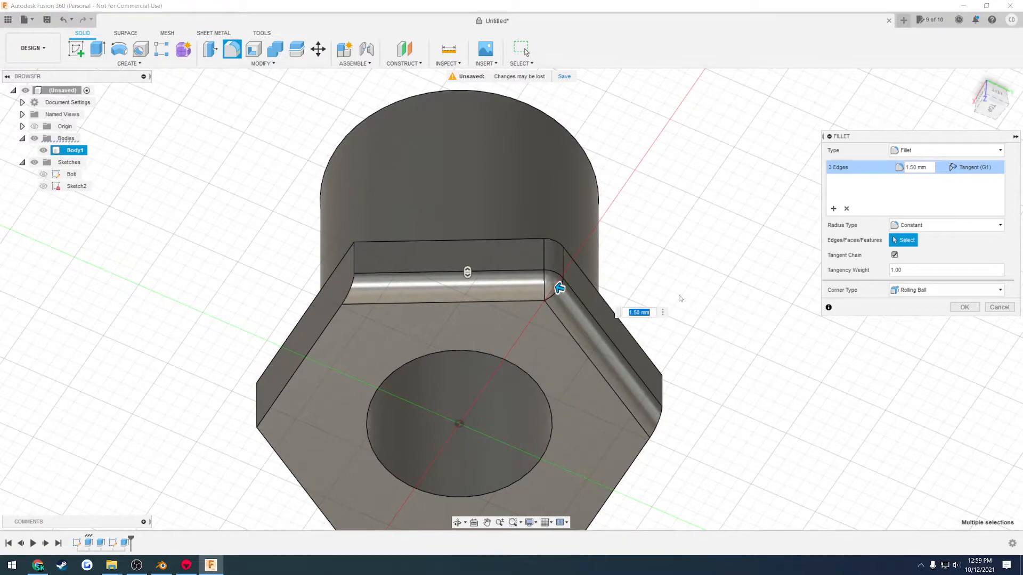
pyautogui.press('Escape')
# Compare the hexagonal head's edges and overall shape with the adapter reference image in the browser.
pyautogui.hotkey('alt', 'Tab')
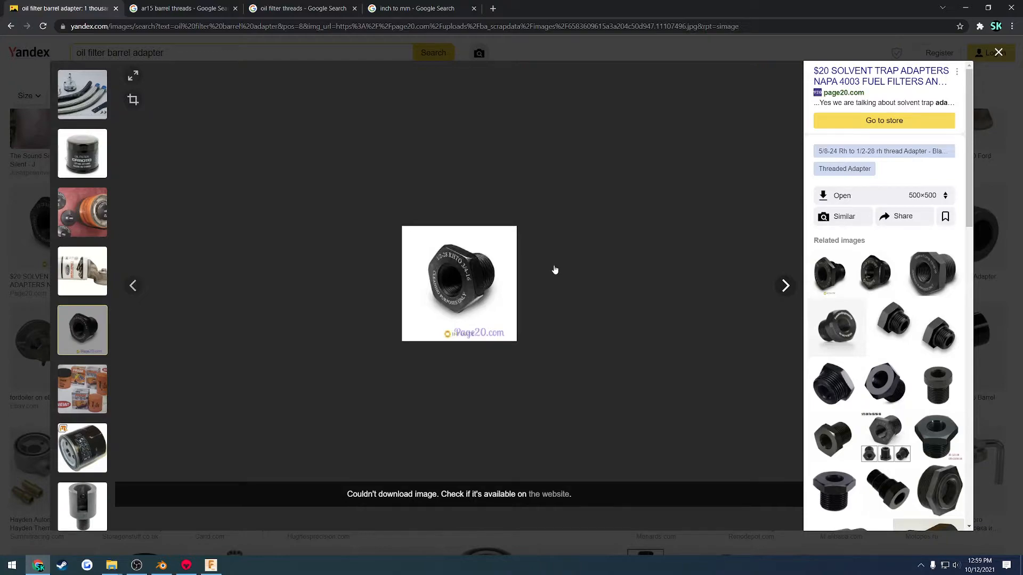
pyautogui.hotkey('alt', 'Tab')
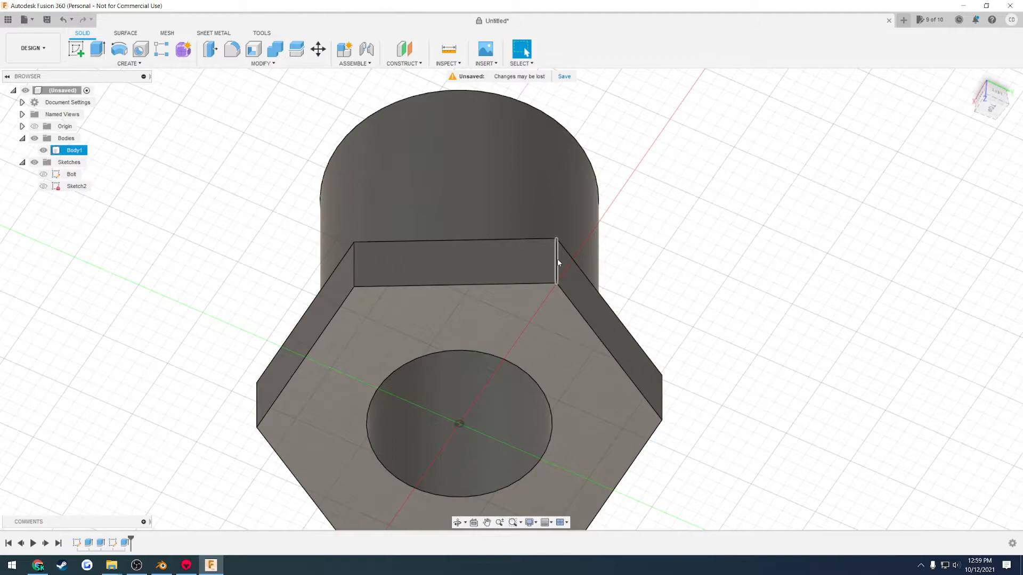
pyautogui.keyDown('shift'); pyautogui.moveTo(663, 282); pyautogui.dragTo(676, 343, button='middle'); pyautogui.keyUp('shift')
pyautogui.hotkey('alt', 'Tab')
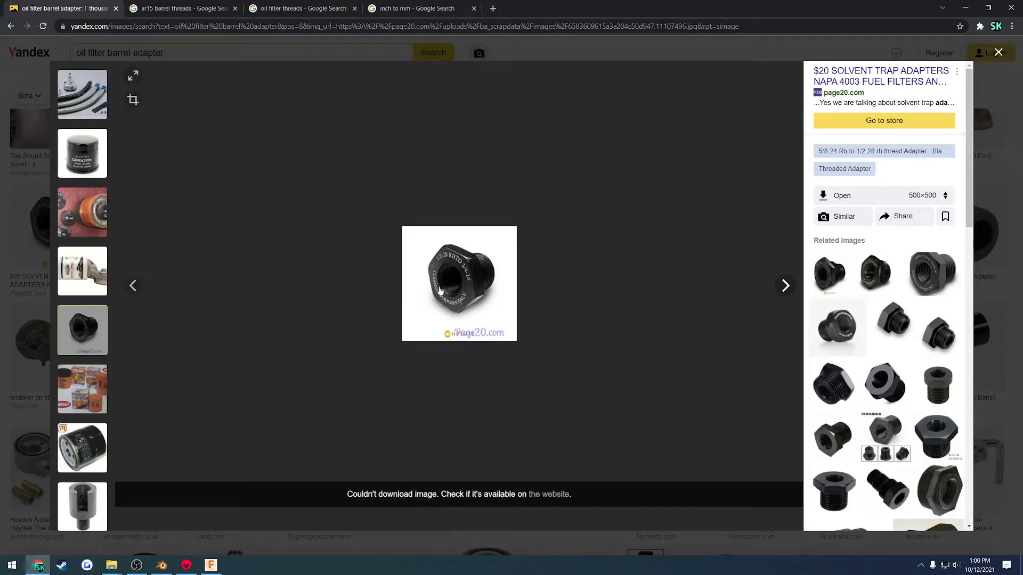
pyautogui.hotkey('alt', 'Tab')
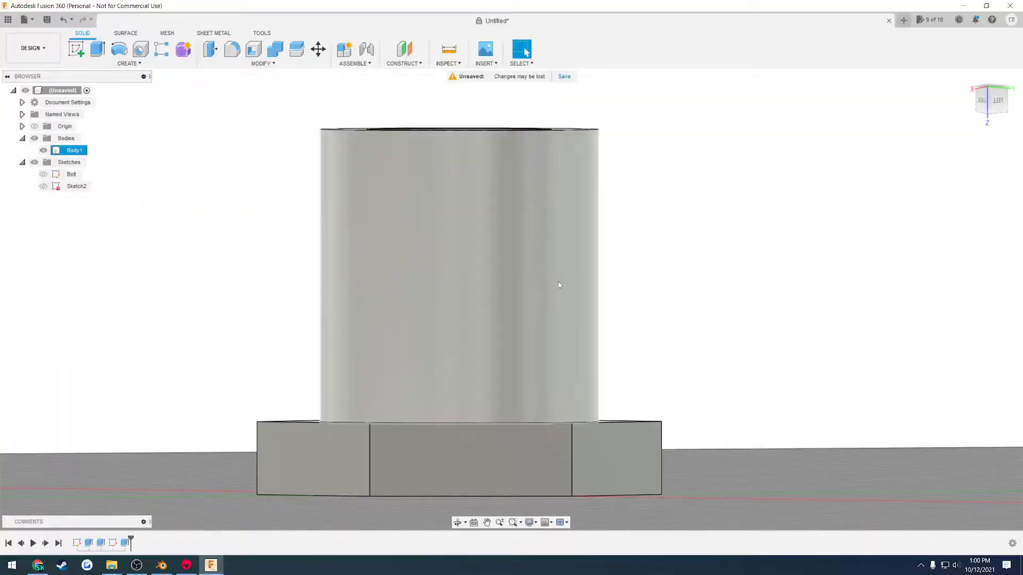
# Check the radii of the shank's outer face and the bore's inner face.
pyautogui.moveTo(655, 268)
pyautogui.keyDown('shift'); pyautogui.mouseDown(button='middle')
pyautogui.moveTo(650, 300)
pyautogui.moveTo(663, 286)
pyautogui.mouseUp(button='middle'); pyautogui.keyUp('shift')
pyautogui.scroll(2, 651, 300)
pyautogui.scroll(-3, 657, 297)
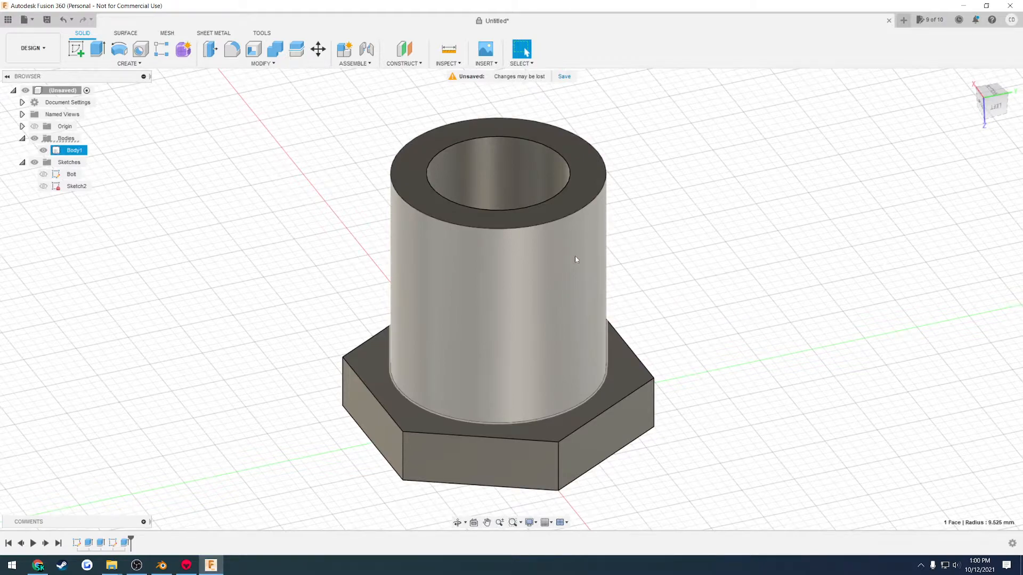
pyautogui.click(575, 259)
pyautogui.click(692, 259)
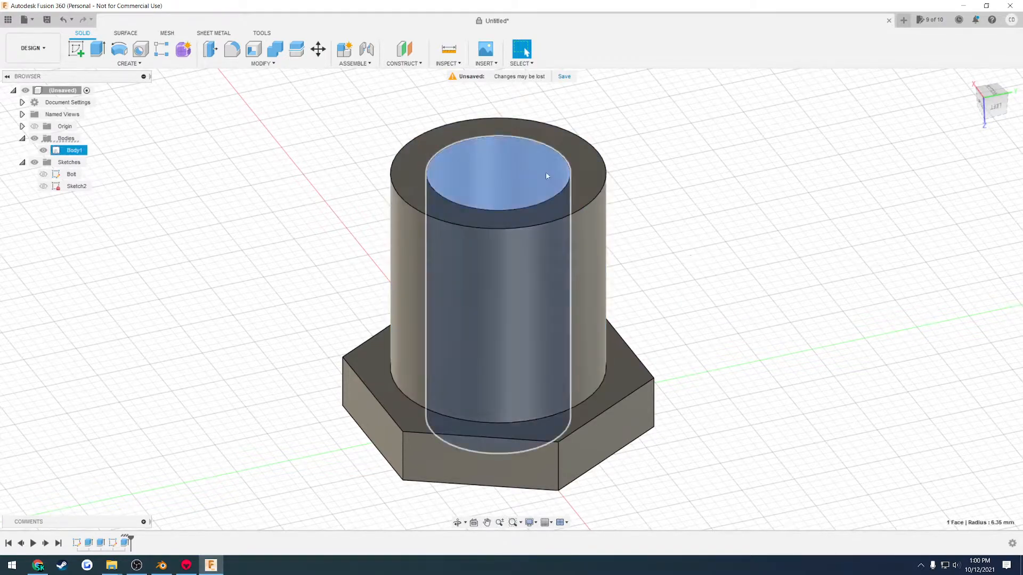
pyautogui.click(541, 171)
pyautogui.click(685, 212)
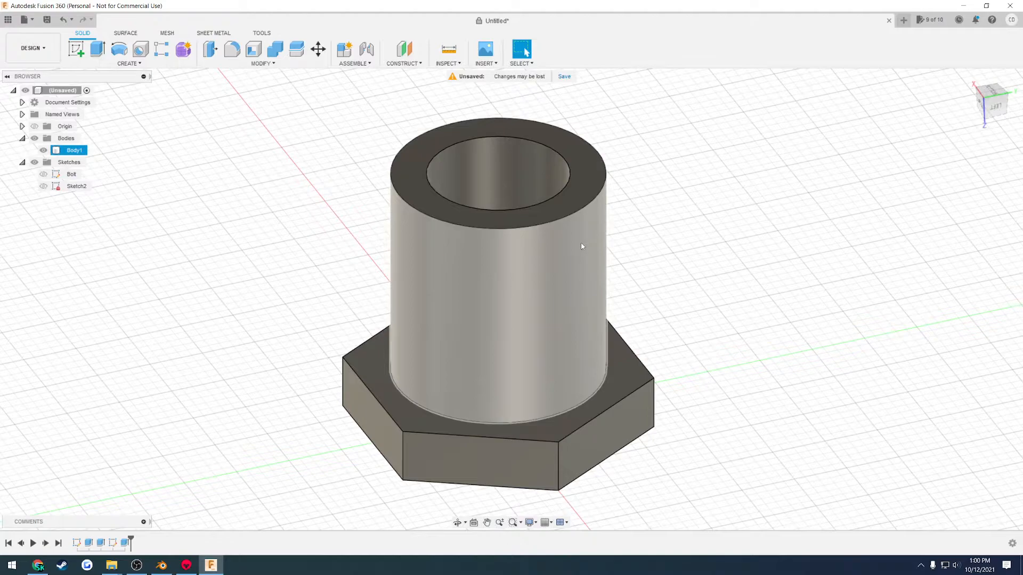
# Add a modeled, full-length thread to the shank's outer face using ANSI Unified Screw Threads, size 0.75 in, designation 3/4-16 UNF.
pyautogui.click(582, 246)
pyautogui.click(129, 63)
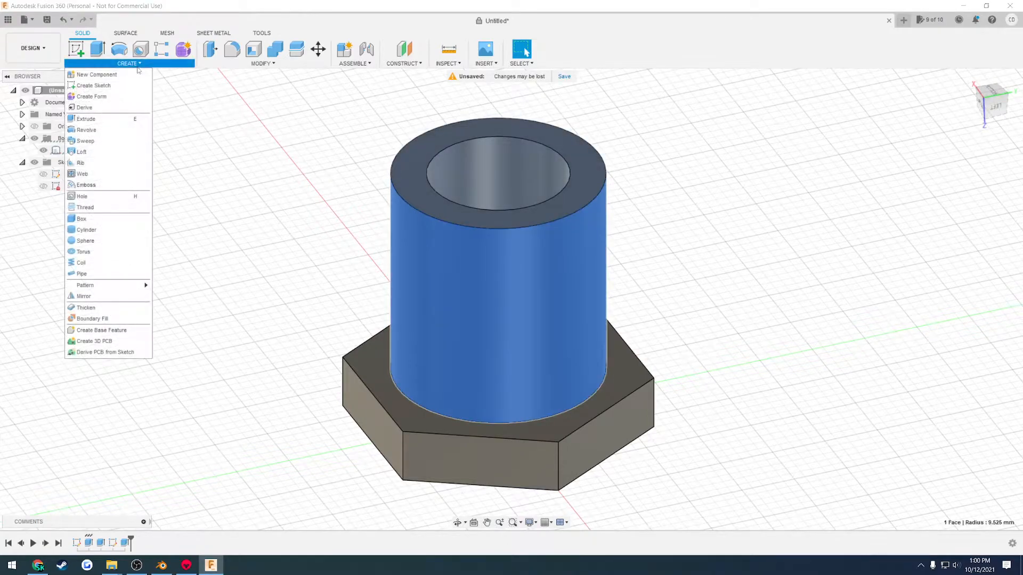
pyautogui.click(94, 208)
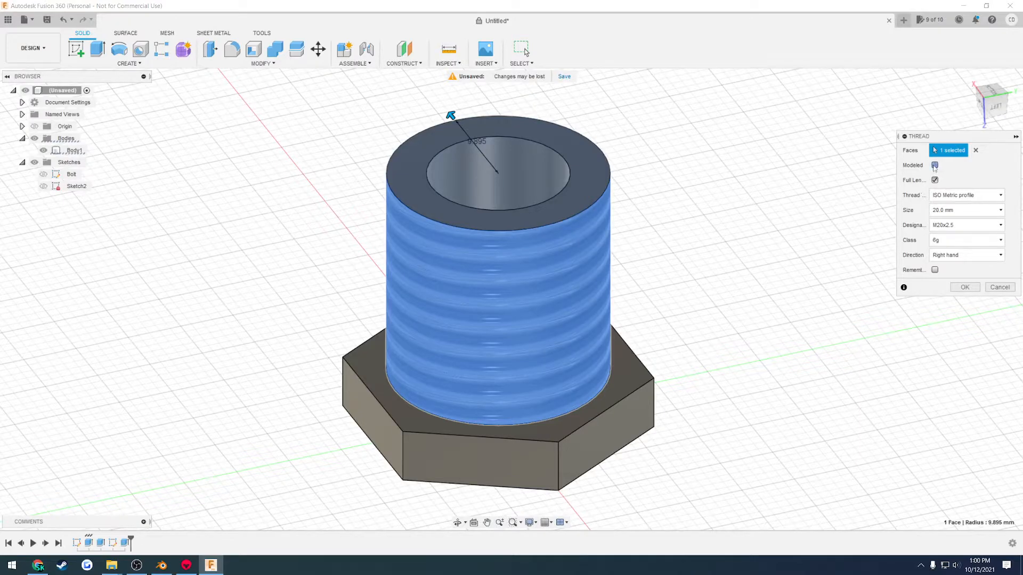
pyautogui.click(934, 166)
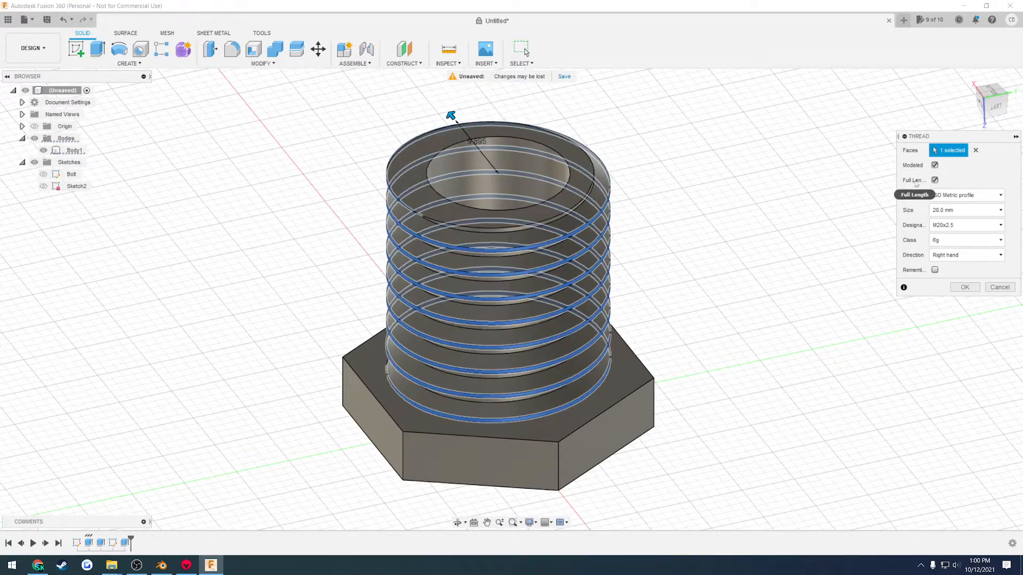
pyautogui.keyDown('shift'); pyautogui.moveTo(809, 246); pyautogui.dragTo(740, 262, button='middle'); pyautogui.keyUp('shift')
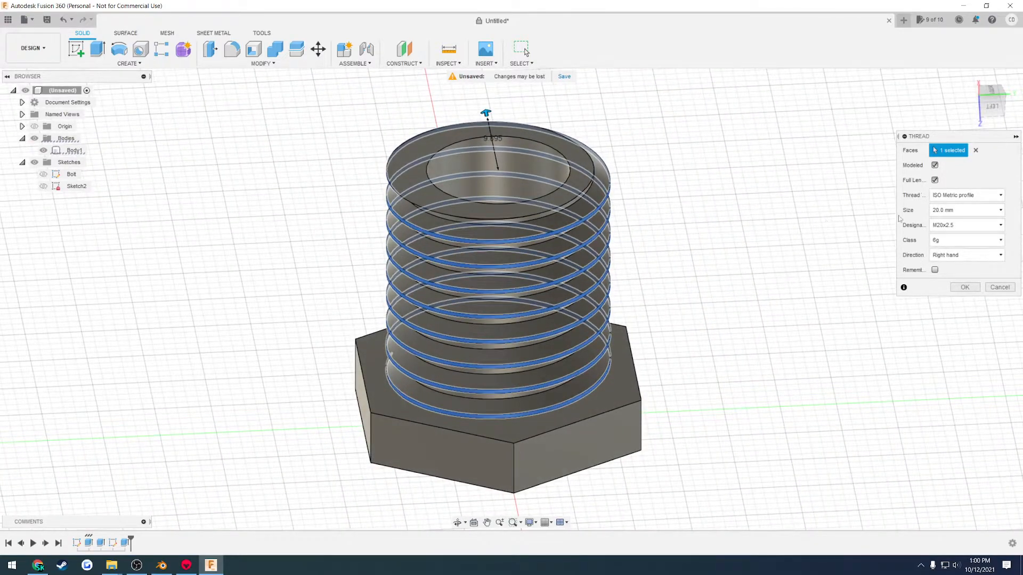
pyautogui.click(965, 201)
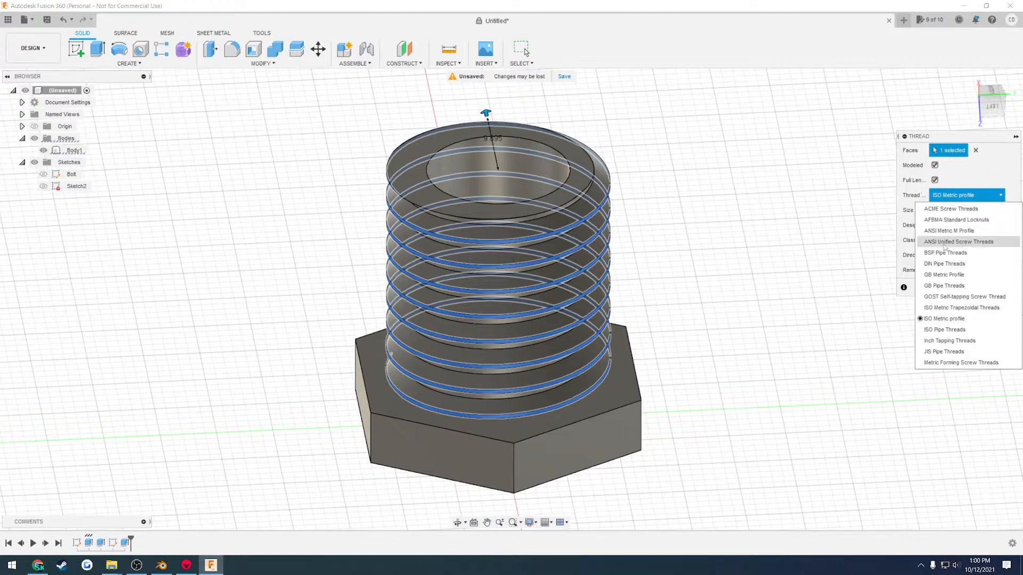
pyautogui.click(975, 243)
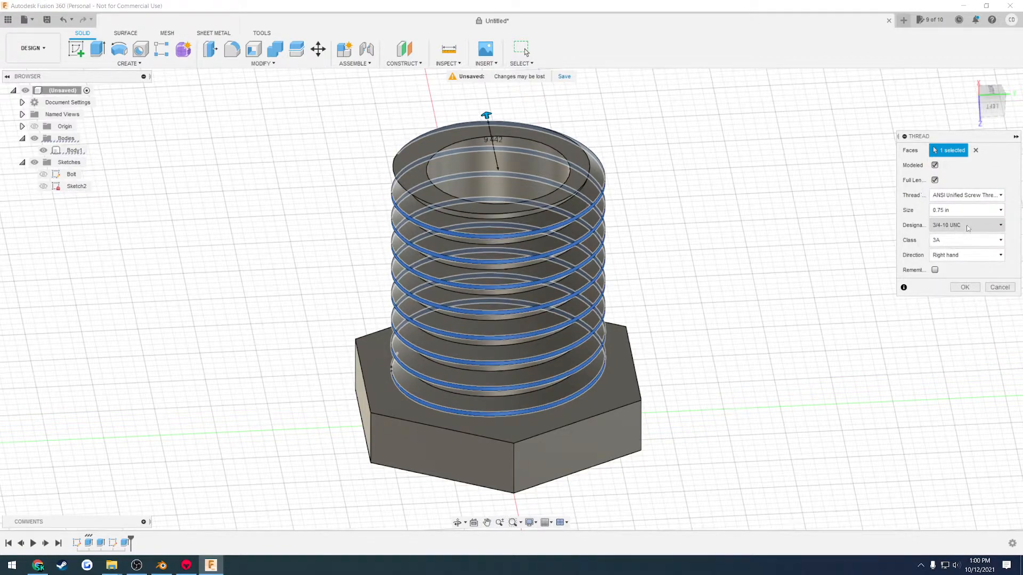
pyautogui.click(968, 228)
pyautogui.click(957, 272)
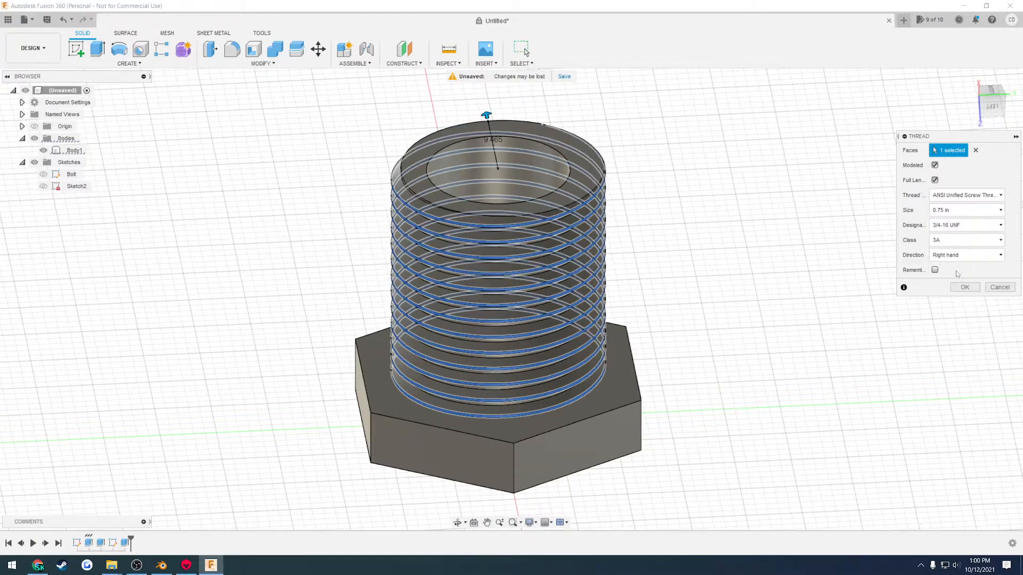
pyautogui.click(965, 288)
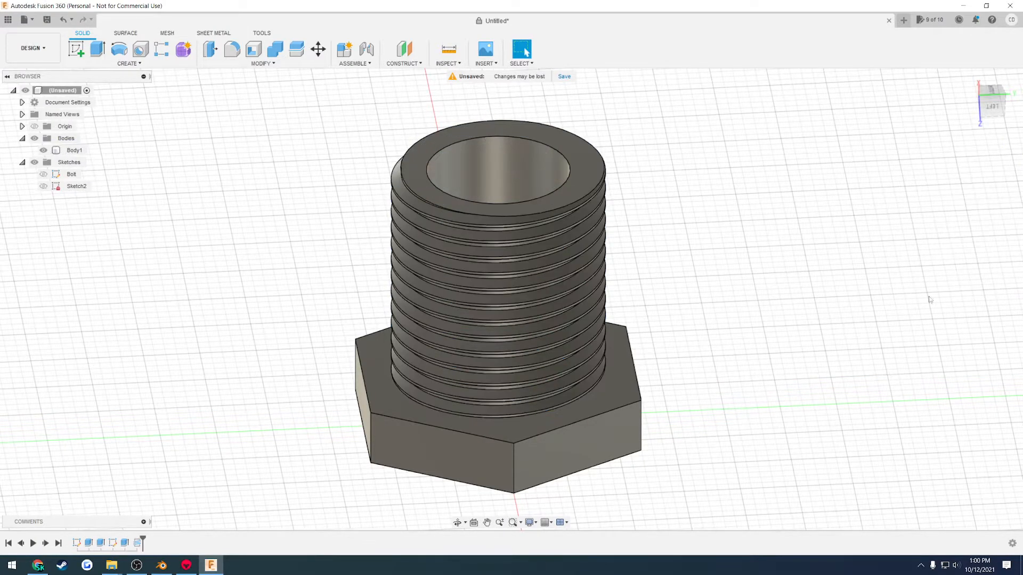
# Add a modeled, full-length thread to the bore's inner face using ANSI Unified Screw Threads, size 0.5 in, designation 1/2-28 UNEF.
pyautogui.keyDown('shift'); pyautogui.moveTo(628, 301); pyautogui.dragTo(619, 282, button='middle'); pyautogui.keyUp('shift')
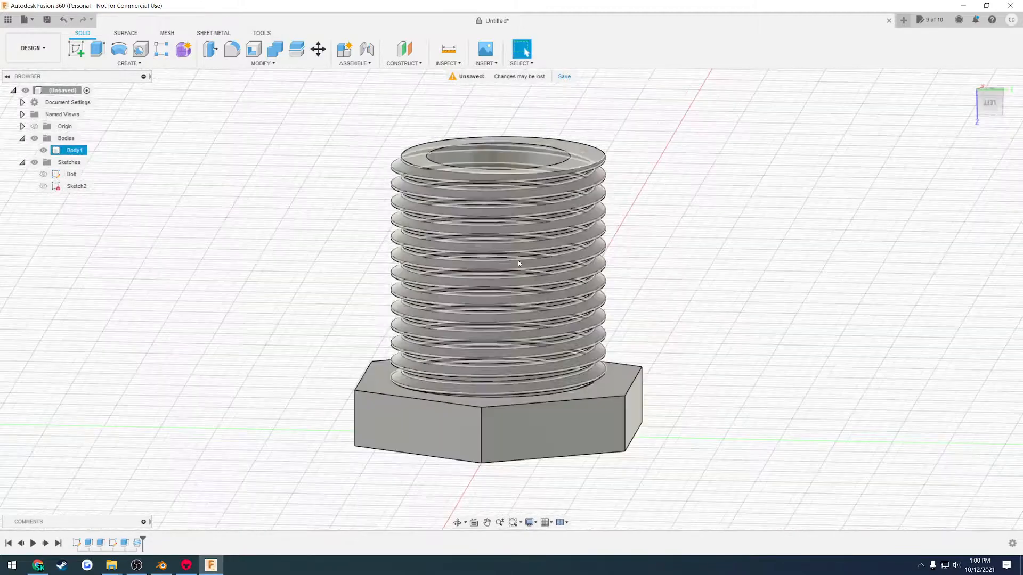
pyautogui.keyDown('shift'); pyautogui.moveTo(671, 205); pyautogui.dragTo(716, 255, button='middle'); pyautogui.keyUp('shift')
pyautogui.click(475, 186)
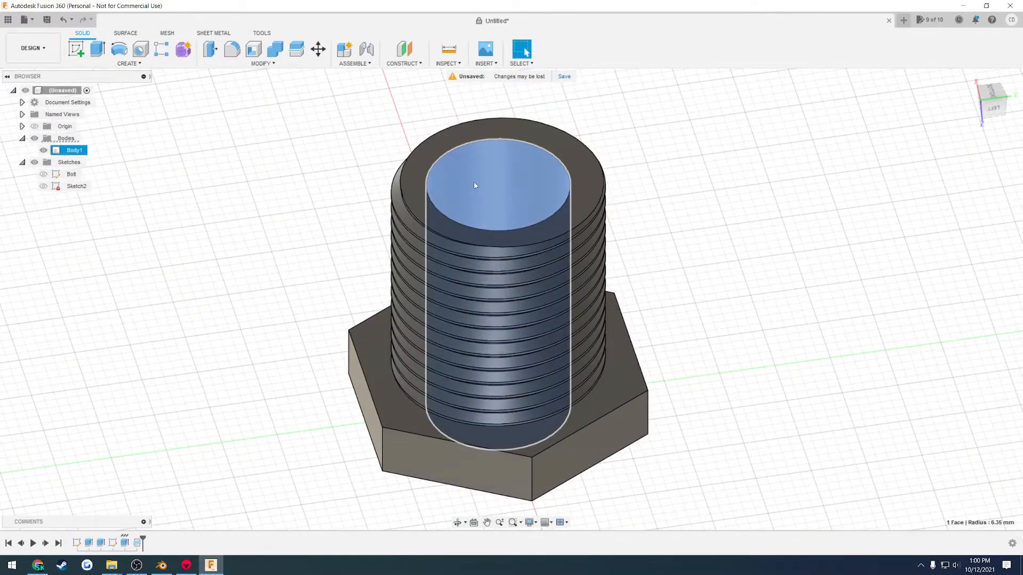
pyautogui.click(129, 64)
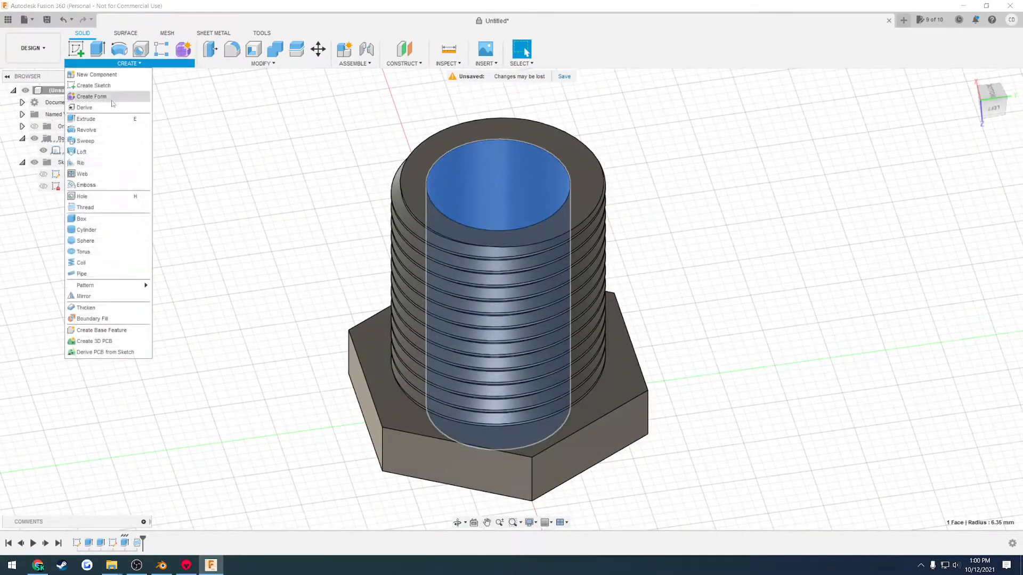
pyautogui.click(88, 203)
pyautogui.click(973, 203)
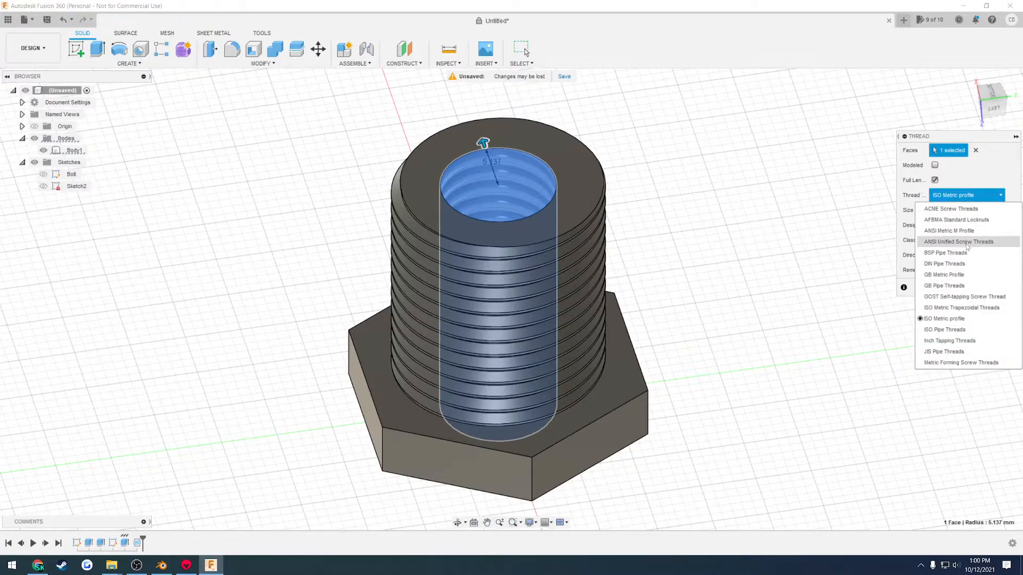
pyautogui.click(958, 232)
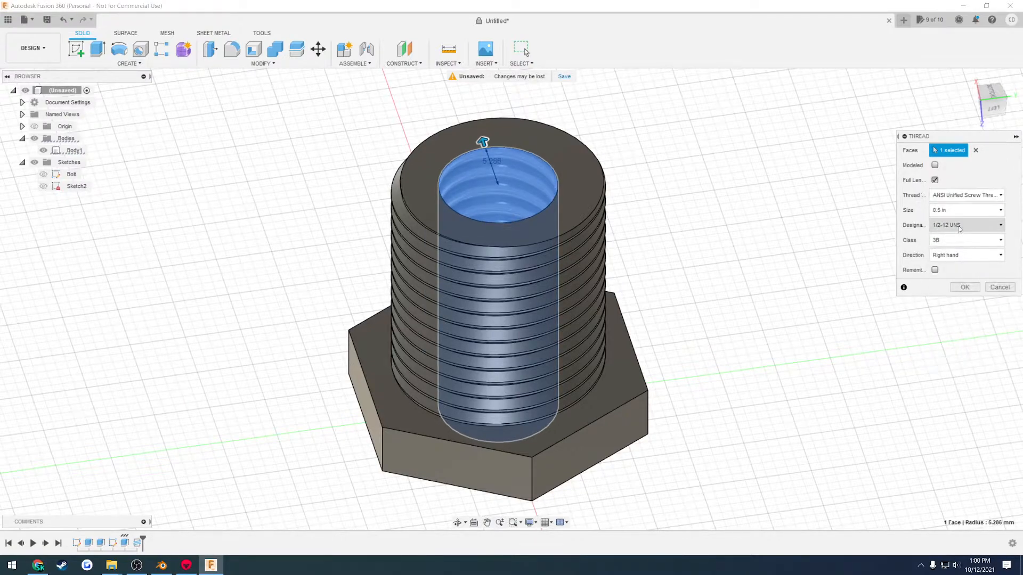
pyautogui.click(959, 228)
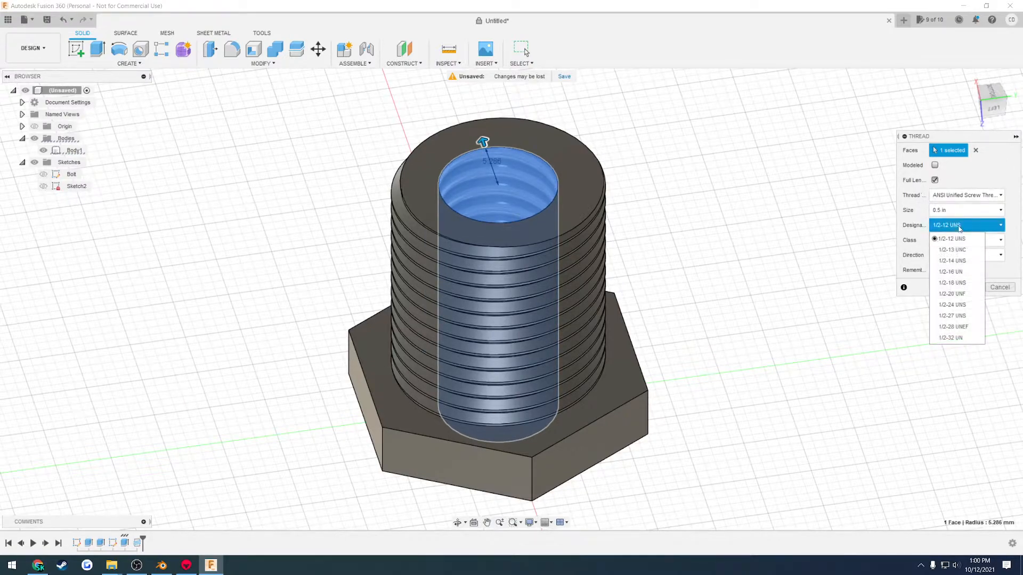
pyautogui.click(953, 327)
pyautogui.click(935, 166)
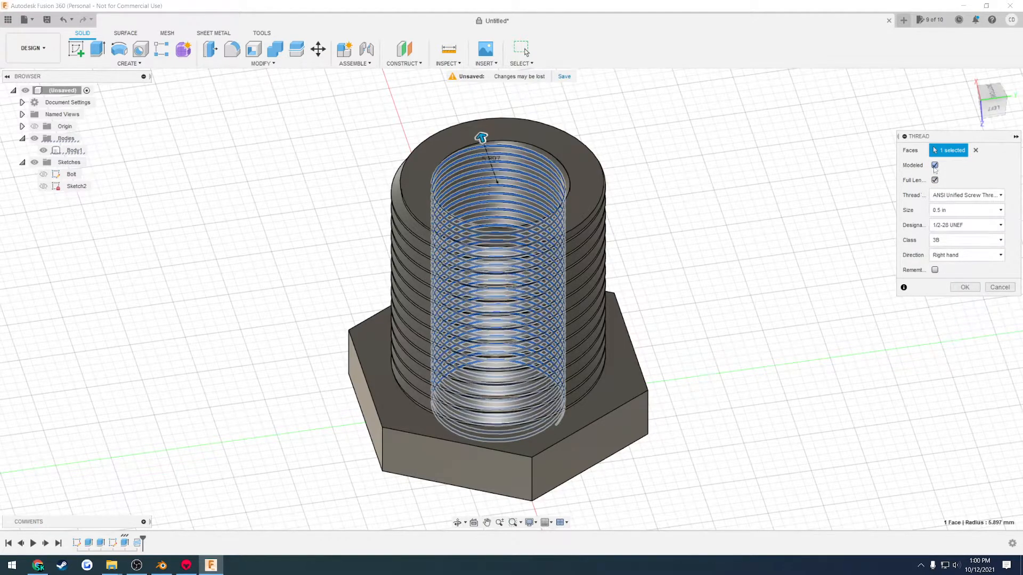
pyautogui.click(967, 287)
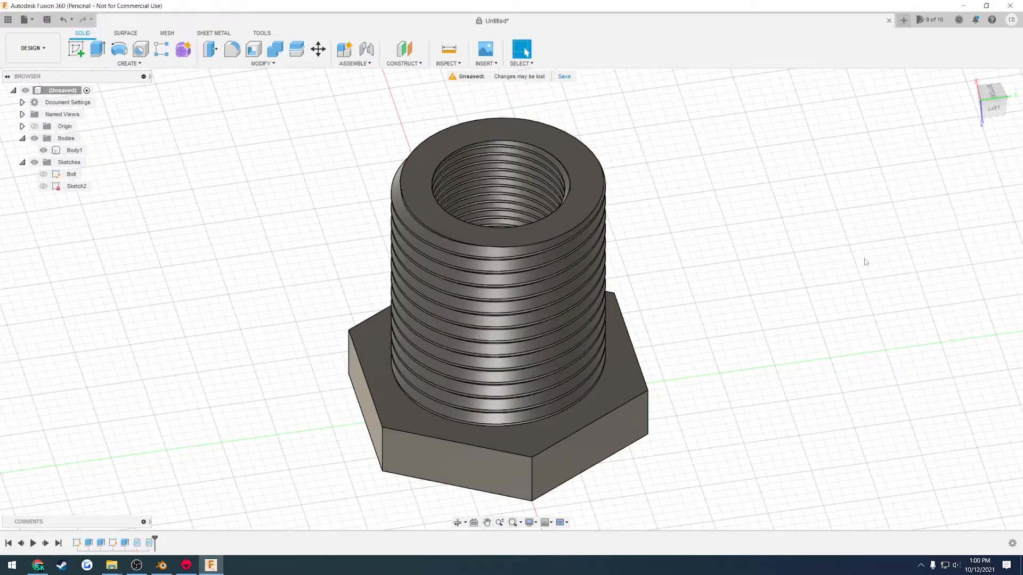
# Try to chamfer the threaded bore's edges on the hexagonal head's face by 1 mm.
pyautogui.keyDown('shift'); pyautogui.moveTo(700, 262); pyautogui.dragTo(469, 226, button='middle'); pyautogui.keyUp('shift')
pyautogui.scroll(3, 531, 157)
pyautogui.moveTo(689, 297); pyautogui.dragTo(763, 357, button='middle')
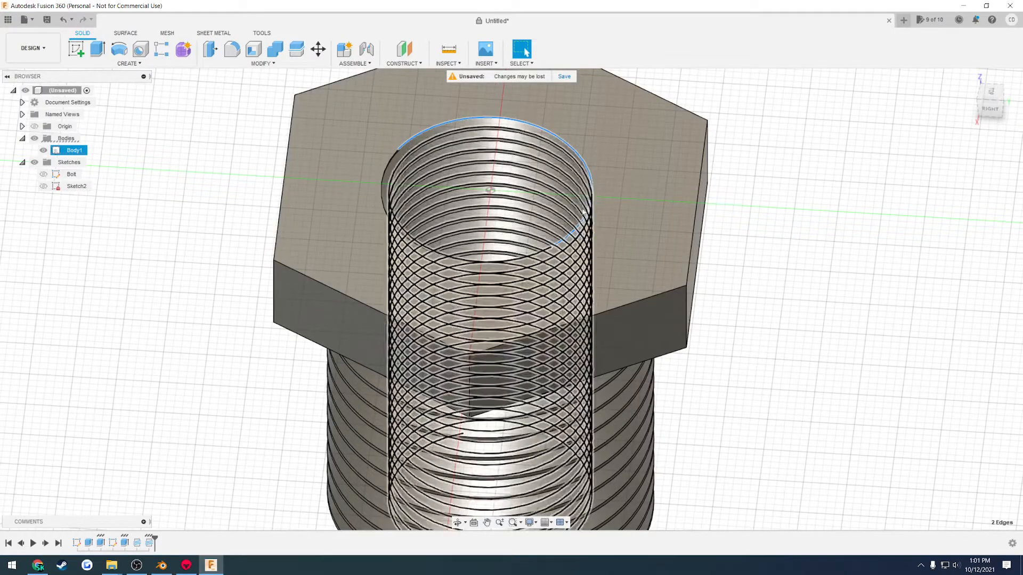
pyautogui.keyDown('ctrl'); pyautogui.click(383, 200); pyautogui.keyUp('ctrl')
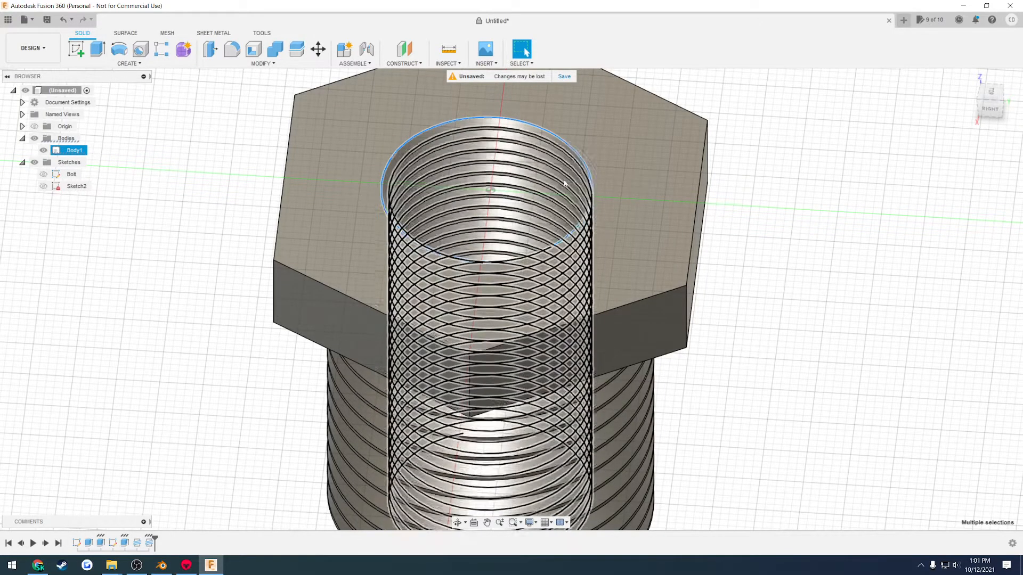
pyautogui.click(261, 63)
pyautogui.click(218, 107)
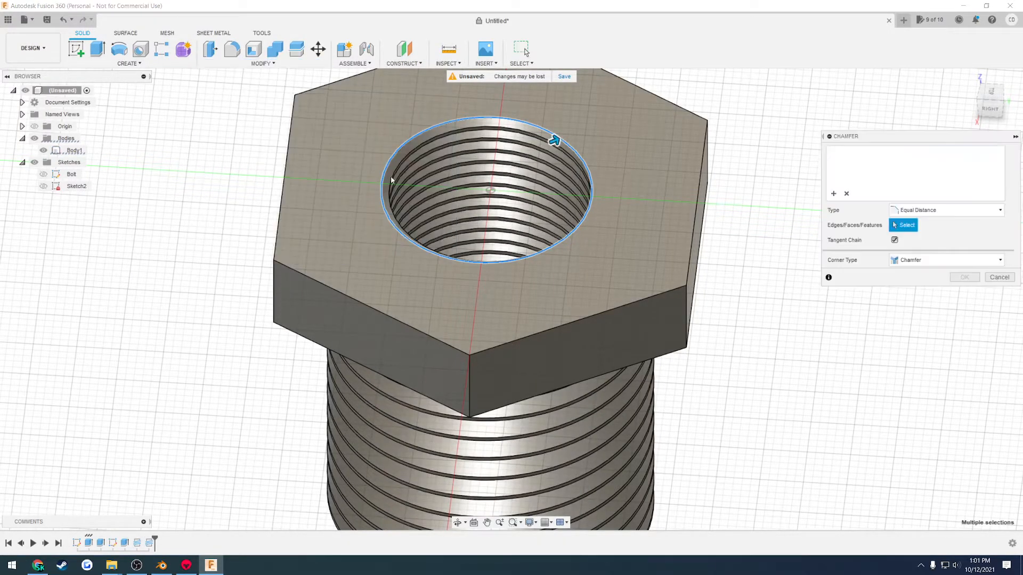
pyautogui.moveTo(554, 139); pyautogui.dragTo(564, 135)
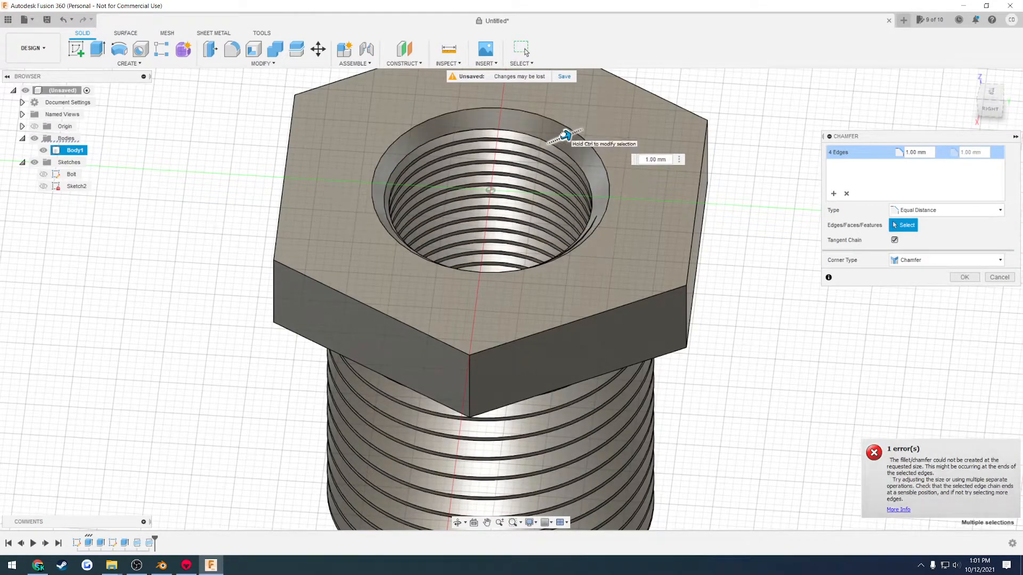
pyautogui.keyDown('shift'); pyautogui.moveTo(563, 137); pyautogui.dragTo(392, 255, button='middle'); pyautogui.keyUp('shift')
pyautogui.keyDown('shift'); pyautogui.moveTo(392, 256); pyautogui.dragTo(392, 277, button='middle'); pyautogui.keyUp('shift')
pyautogui.press('Escape')
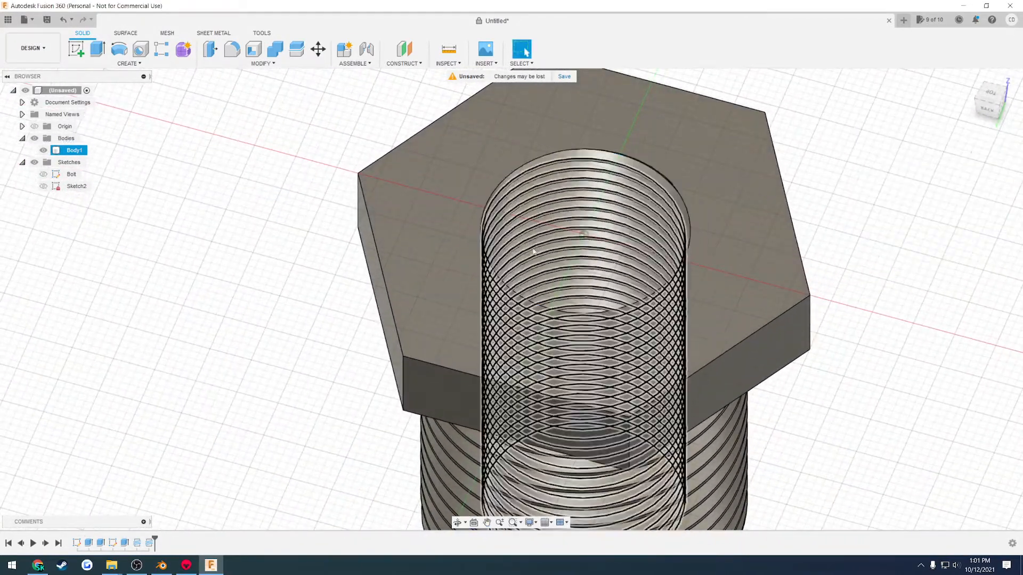
# Roll the timeline back to before the bore thread and set up a 1 mm equal-distance chamfer on the bore's edge at the head.
pyautogui.moveTo(156, 539)
pyautogui.mouseDown()
pyautogui.moveTo(131, 541)
pyautogui.moveTo(142, 540)
pyautogui.mouseUp()
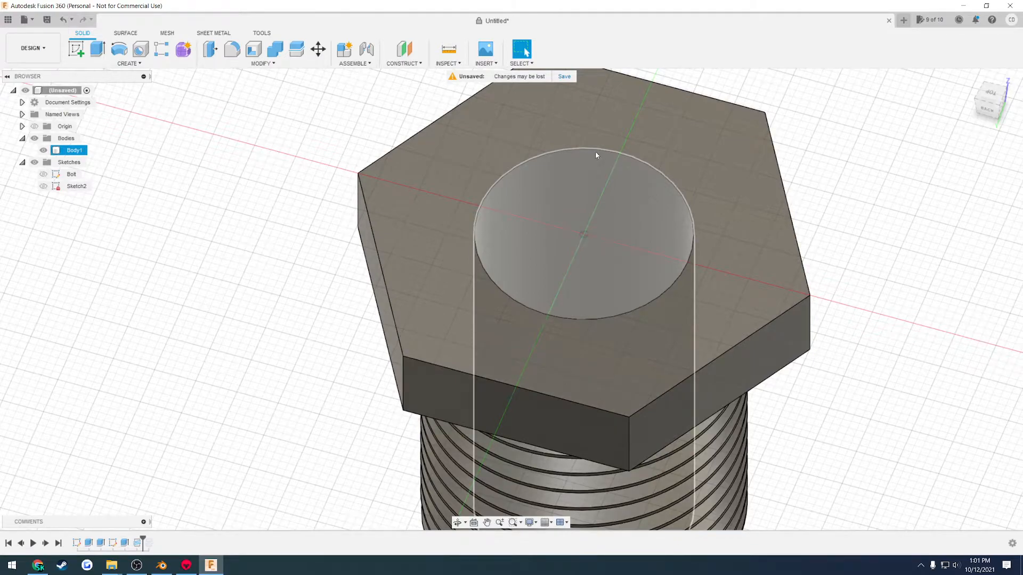
pyautogui.click(596, 151)
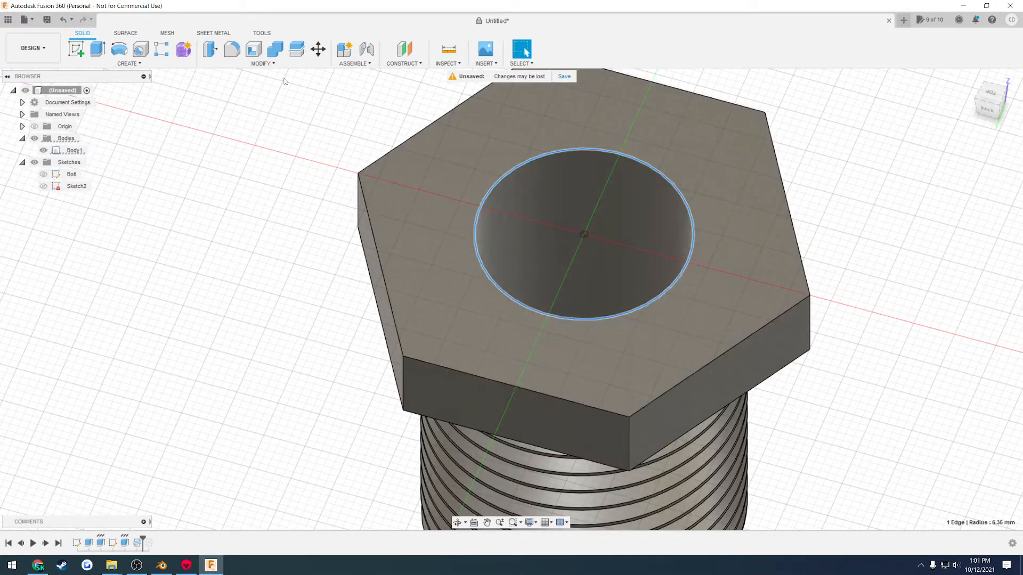
pyautogui.click(260, 63)
pyautogui.click(229, 106)
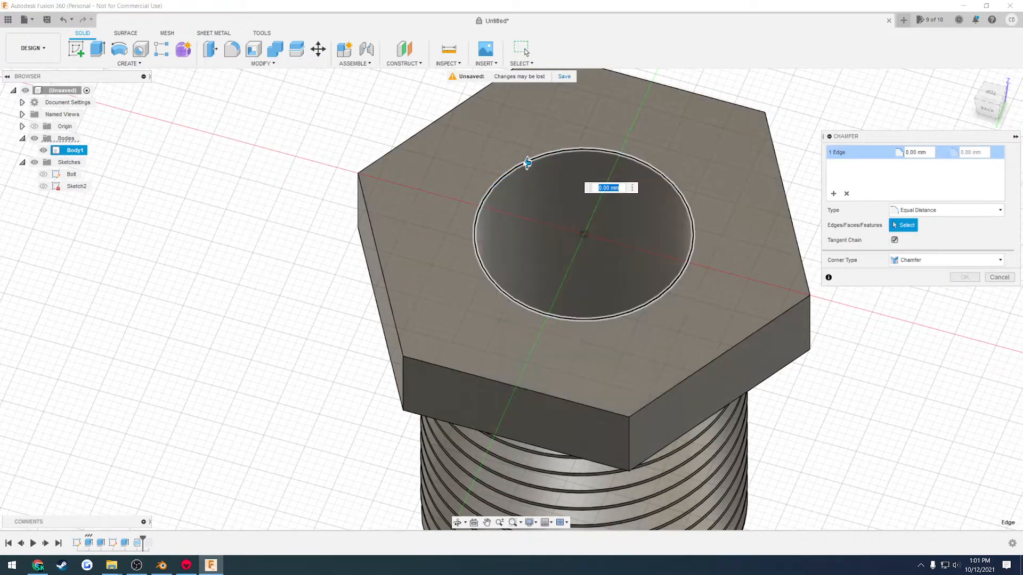
pyautogui.click(527, 163)
pyautogui.click(527, 163)
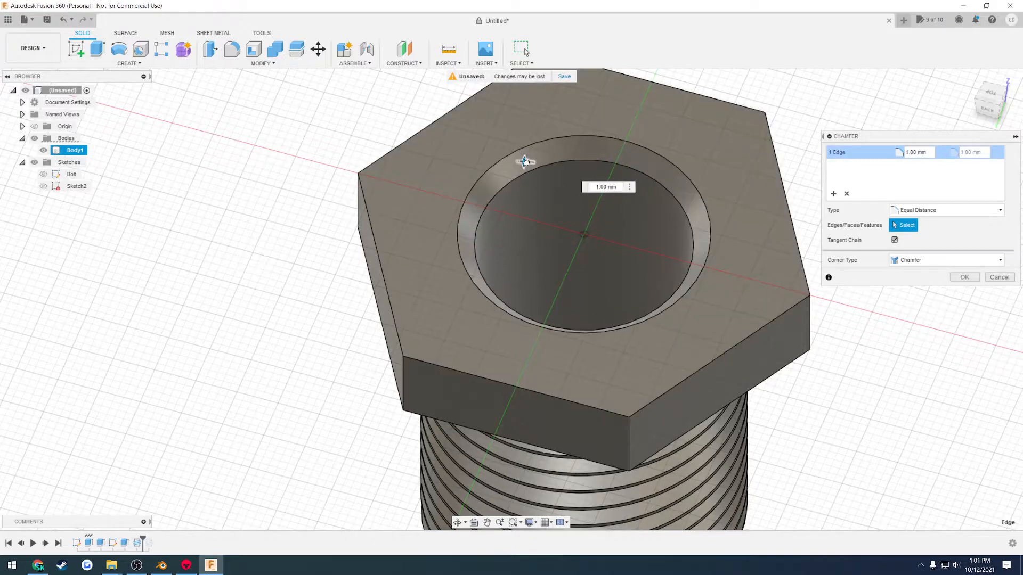
pyautogui.moveTo(527, 161); pyautogui.dragTo(532, 171)
pyautogui.scroll(-1, 556, 196)
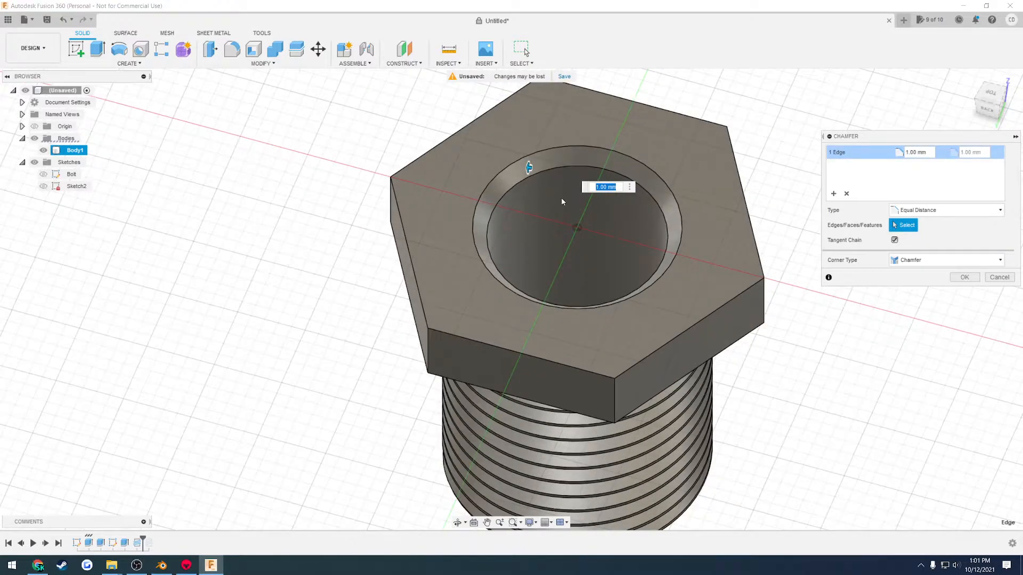
pyautogui.scroll(2, 561, 197)
pyautogui.keyDown('shift'); pyautogui.moveTo(561, 197); pyautogui.dragTo(500, 162, button='middle'); pyautogui.keyUp('shift')
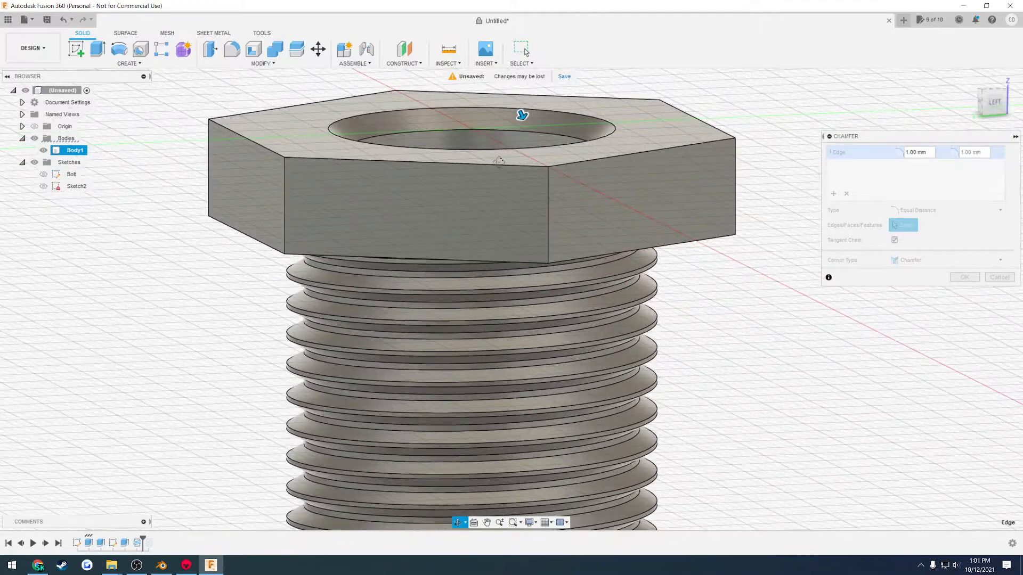
# Switch to the browser and compare the bore's chamfer with the 1/2-28 to 3/4-16 adapter image.
pyautogui.hotkey('alt', 'Tab')
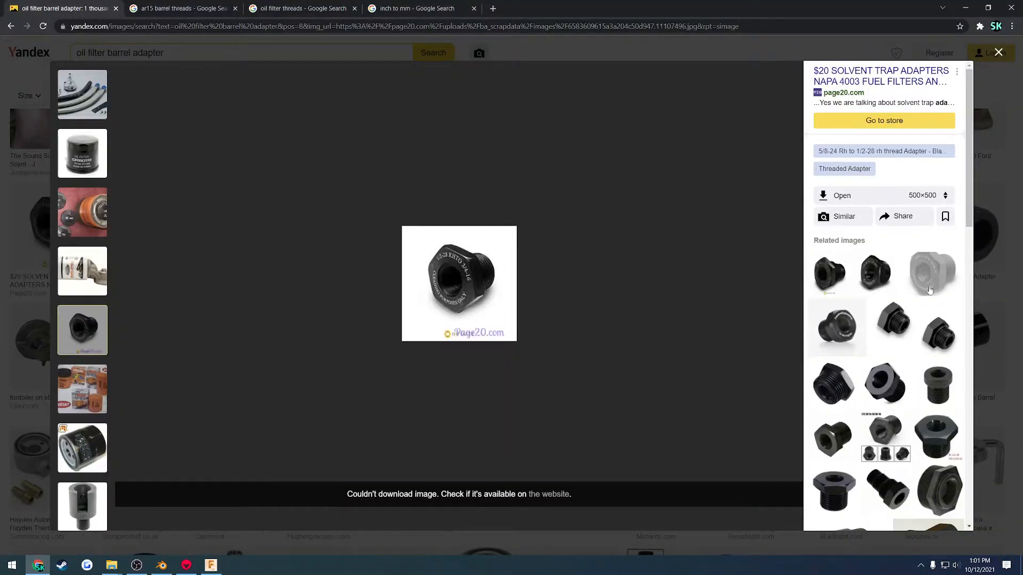
pyautogui.click(930, 277)
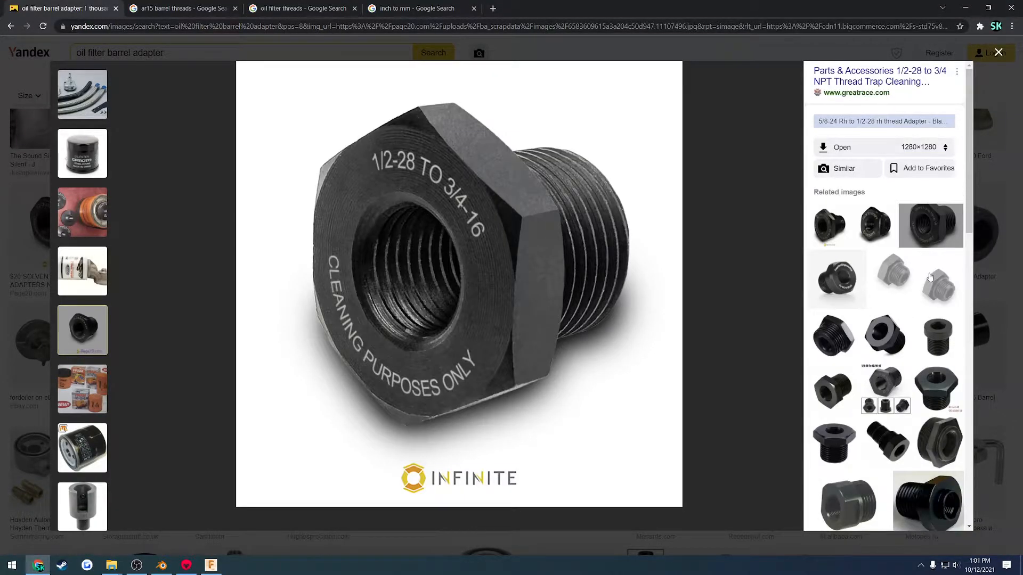
pyautogui.hotkey('alt', 'Tab')
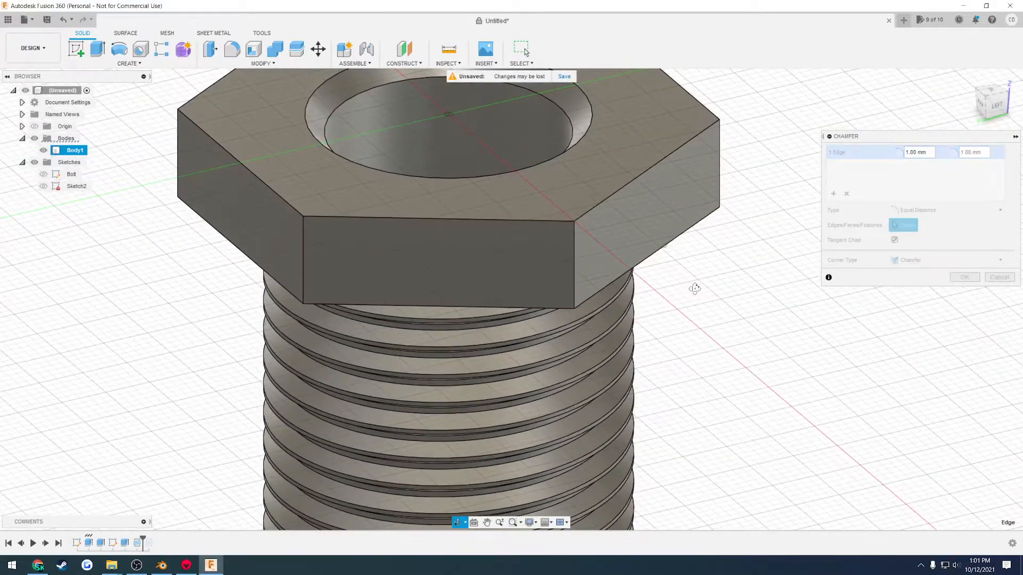
# Accept the bore's chamfer in Fusion 360 and roll the timeline forward past the bore thread.
pyautogui.keyDown('shift'); pyautogui.moveTo(695, 288); pyautogui.dragTo(734, 310, button='middle'); pyautogui.keyUp('shift')
pyautogui.click(964, 277)
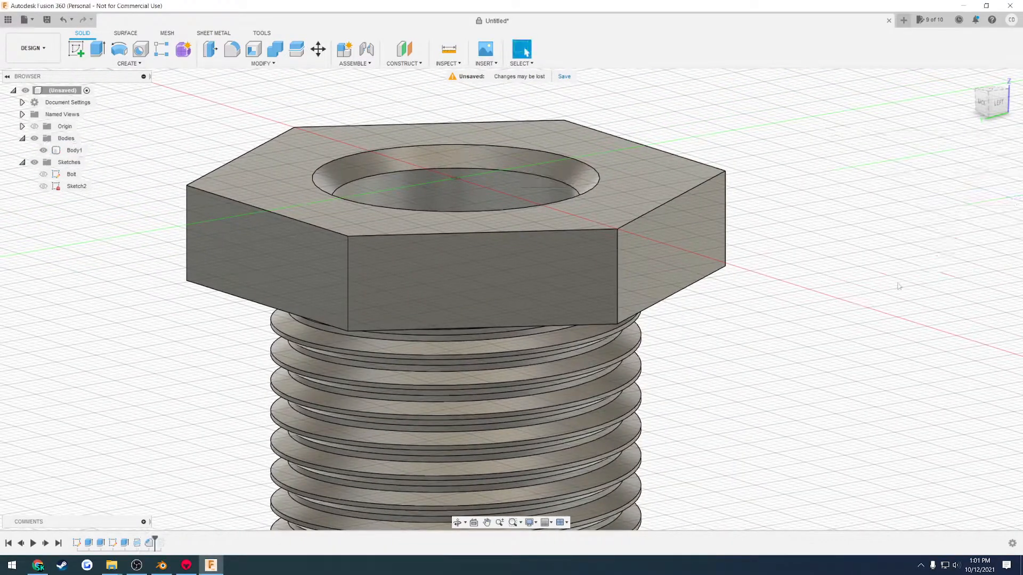
pyautogui.scroll(3, 235, 388)
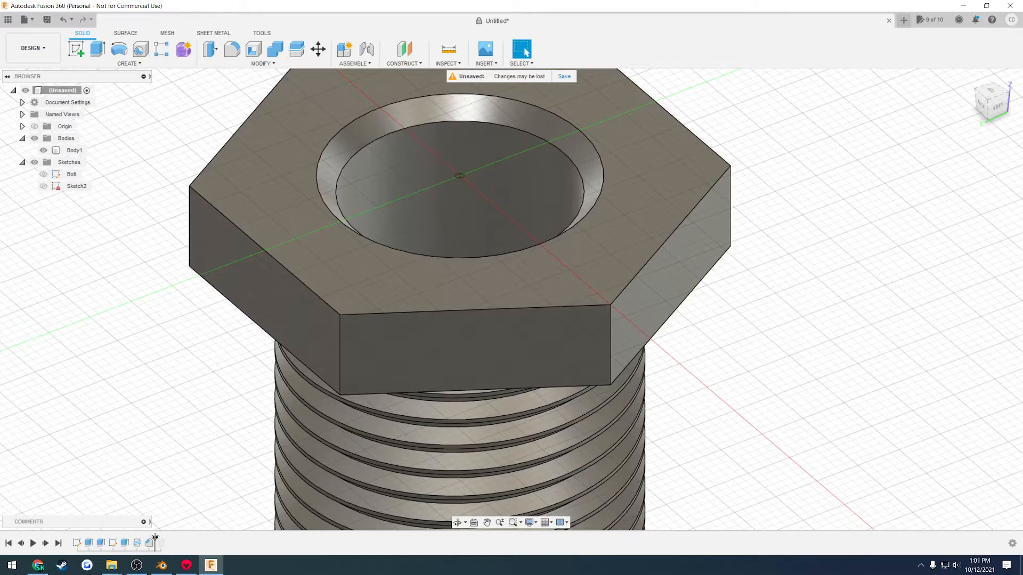
pyautogui.moveTo(155, 536); pyautogui.dragTo(190, 539)
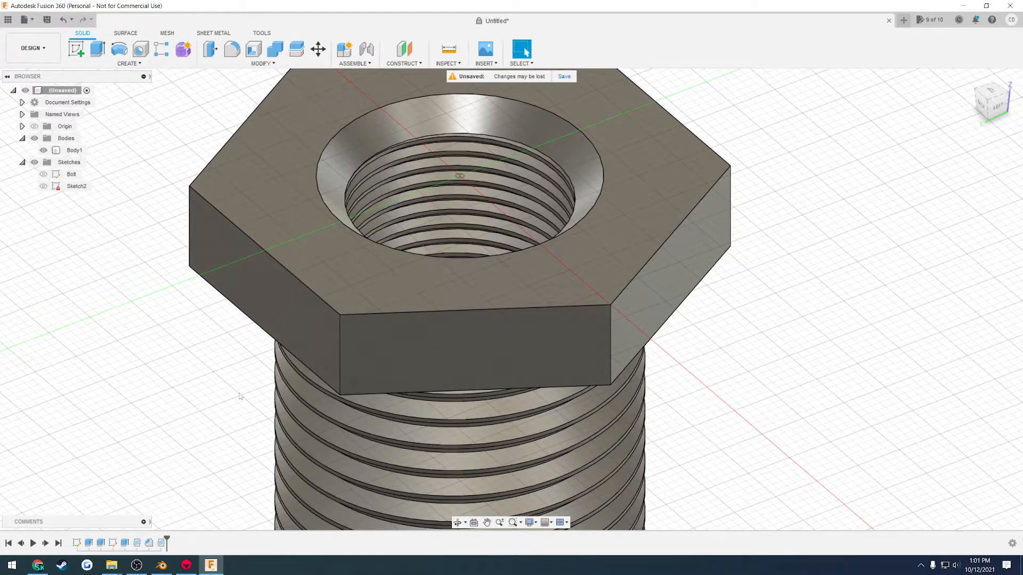
pyautogui.keyDown('shift'); pyautogui.moveTo(240, 397); pyautogui.dragTo(240, 497, button='middle'); pyautogui.keyUp('shift')
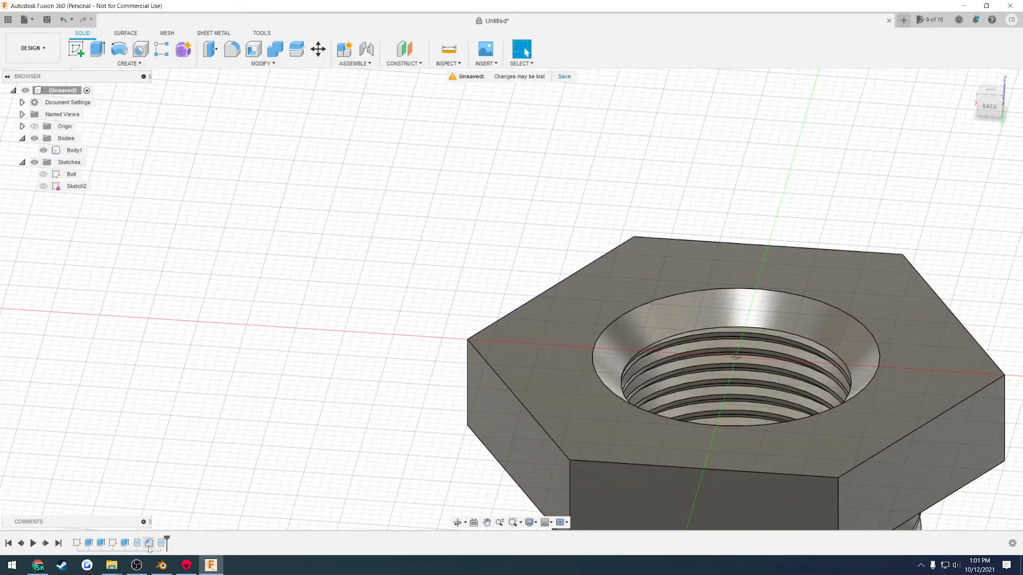
pyautogui.click(149, 544)
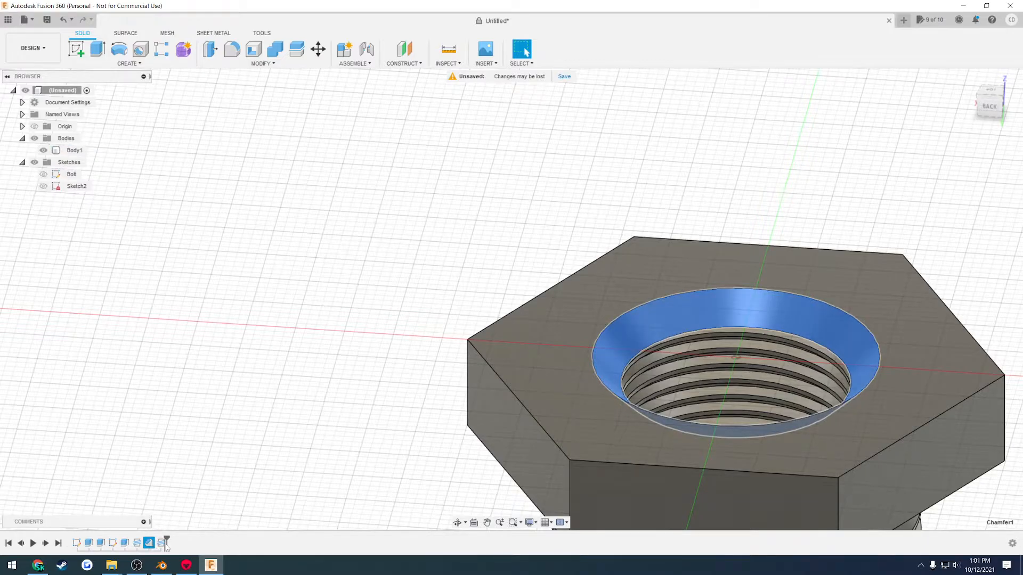
# Move the bore's chamfer after the bore thread in the timeline.
pyautogui.moveTo(150, 543); pyautogui.dragTo(167, 545)
pyautogui.keyDown('shift'); pyautogui.moveTo(381, 409); pyautogui.dragTo(706, 393, button='middle'); pyautogui.keyUp('shift')
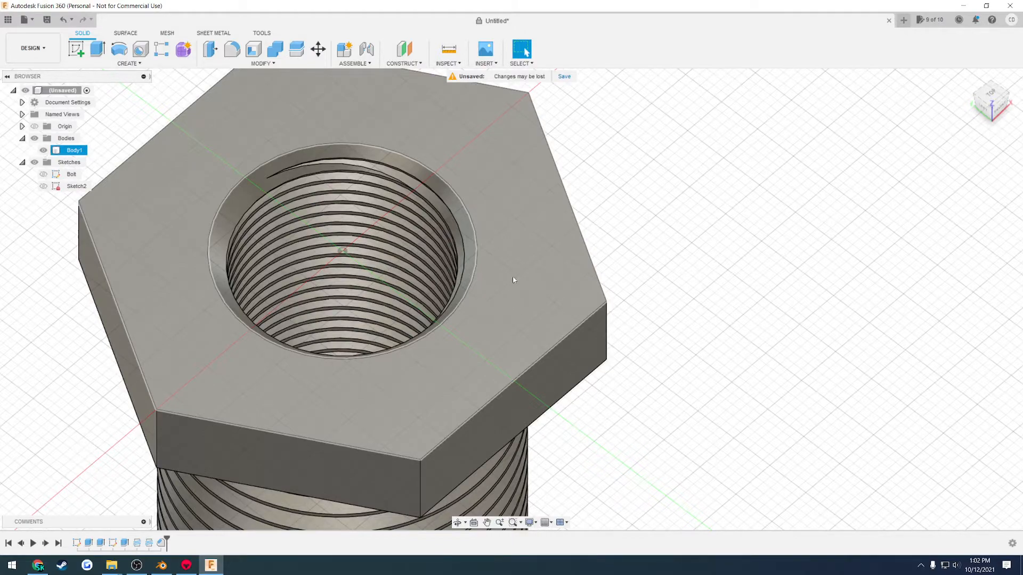
# Edit the bore thread to turn off full length and set its length to 24.50 mm.
pyautogui.rightClick(154, 545)
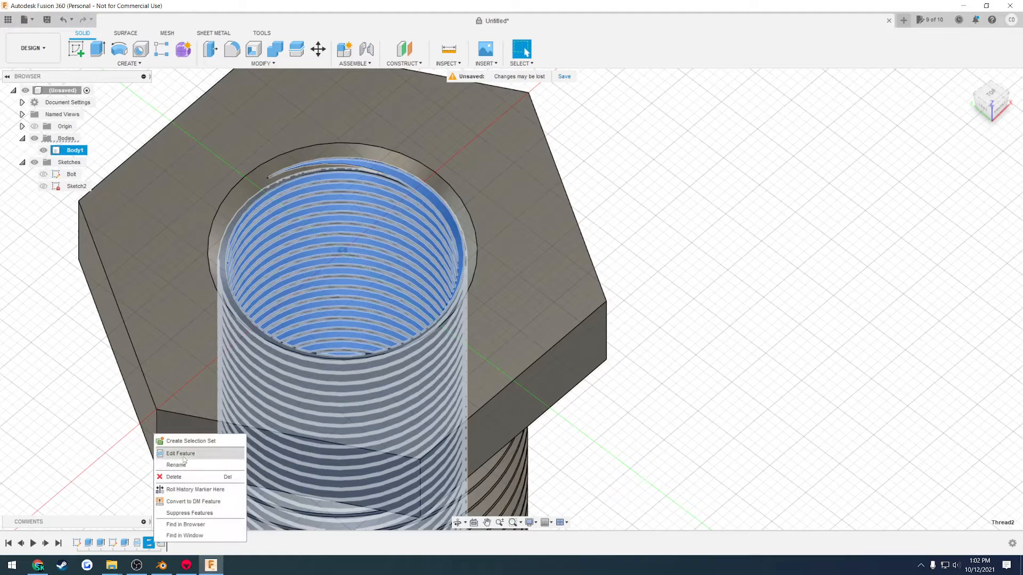
pyautogui.click(170, 440)
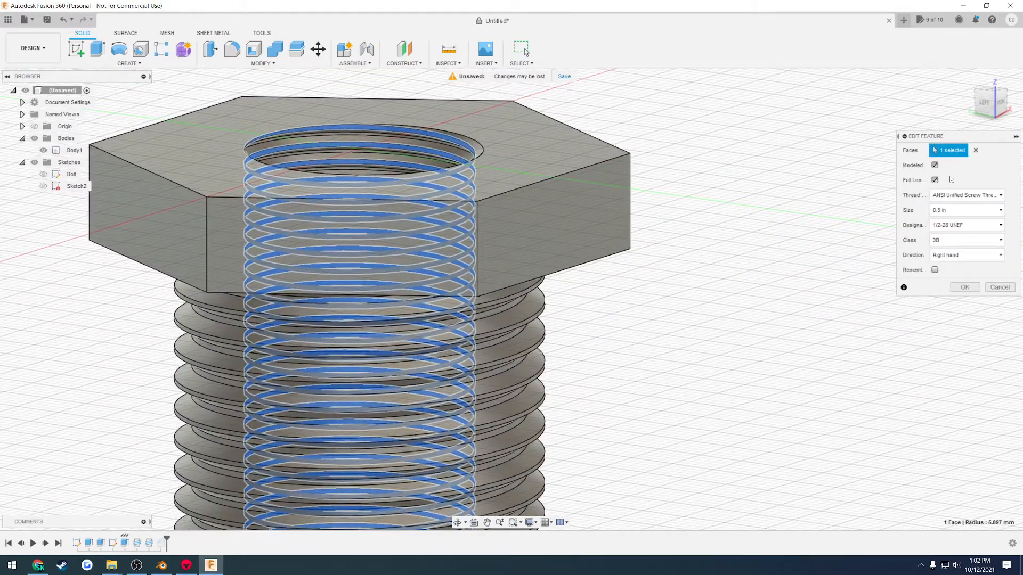
pyautogui.click(935, 181)
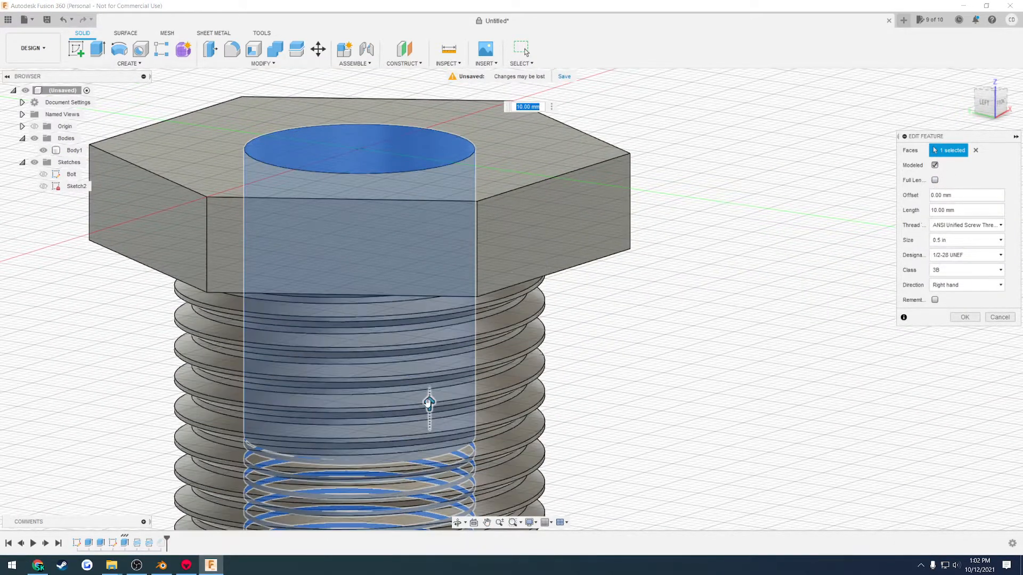
pyautogui.moveTo(421, 202); pyautogui.dragTo(411, 107)
pyautogui.scroll(-4, 569, 271)
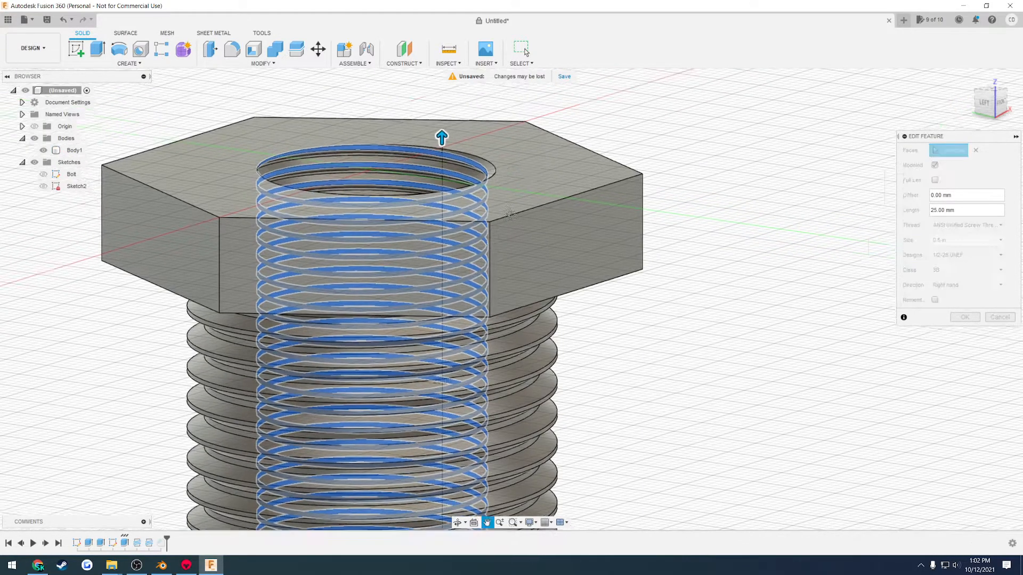
pyautogui.scroll(5, 568, 271)
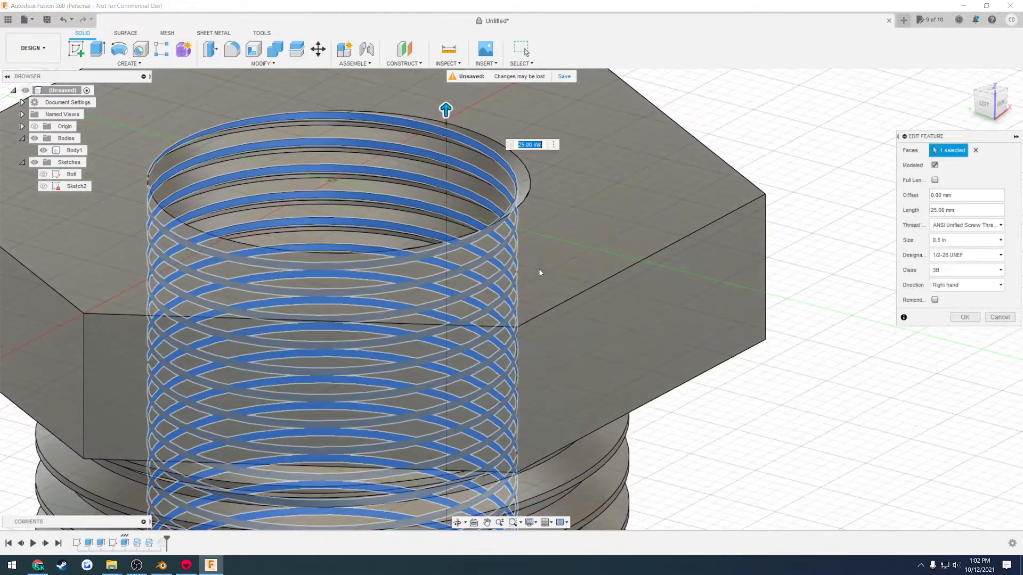
pyautogui.moveTo(446, 110); pyautogui.dragTo(445, 124)
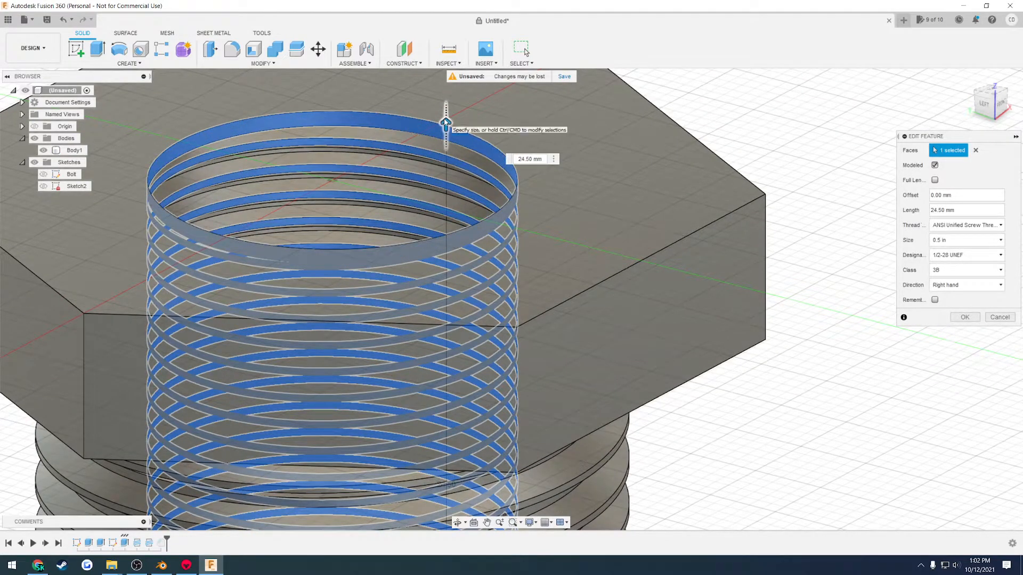
pyautogui.click(965, 317)
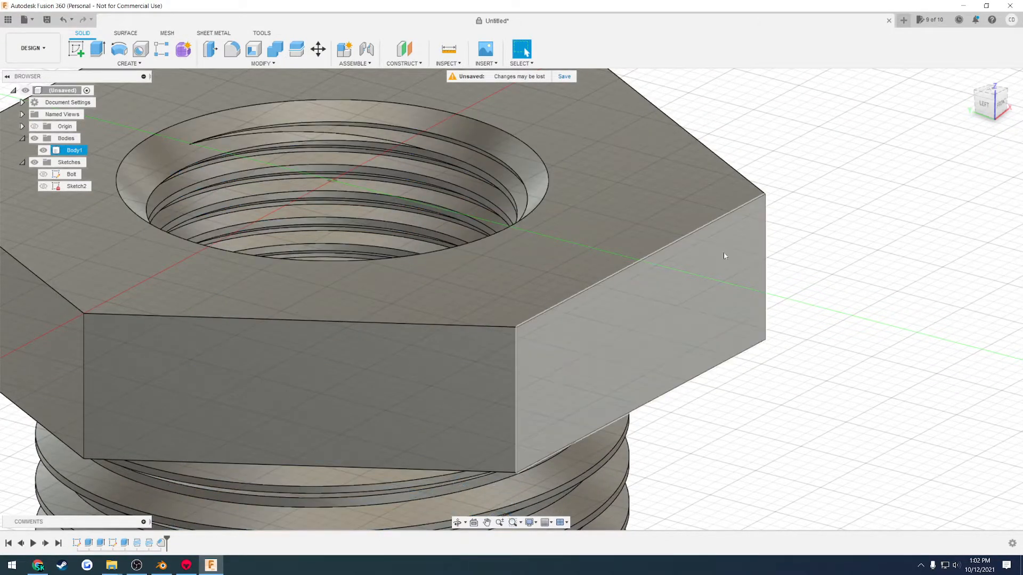
# Edit the bore thread again, turning off full length and extending it up towards the chamfered opening in the head.
pyautogui.keyDown('shift'); pyautogui.moveTo(726, 256); pyautogui.dragTo(668, 234, button='middle'); pyautogui.keyUp('shift')
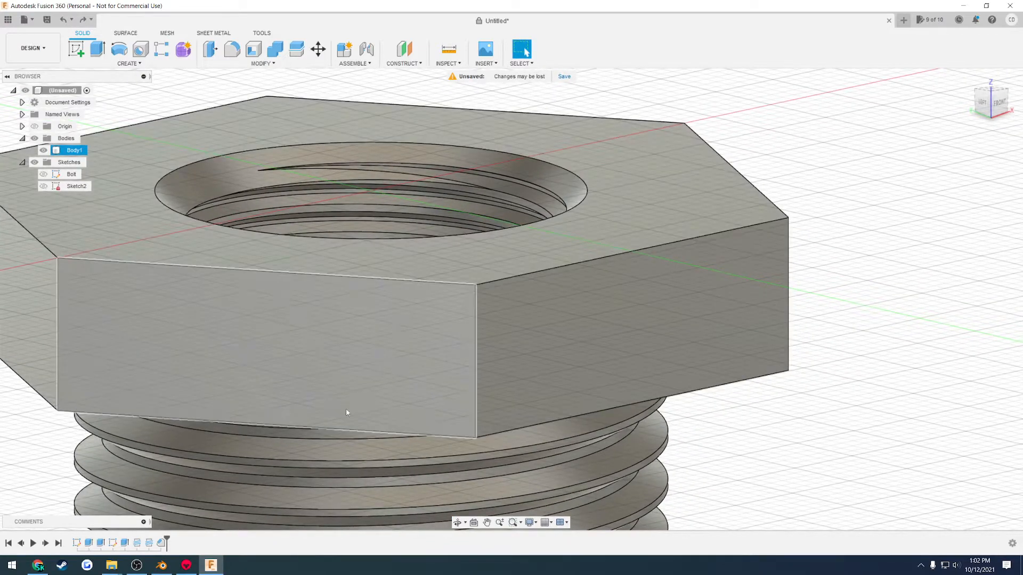
pyautogui.rightClick(148, 542)
pyautogui.click(177, 449)
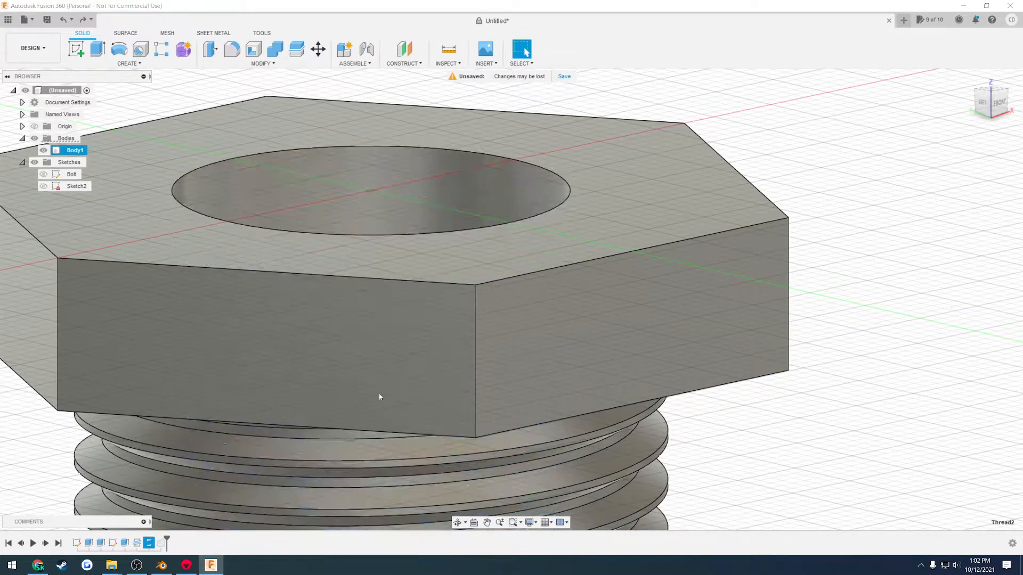
pyautogui.click(935, 180)
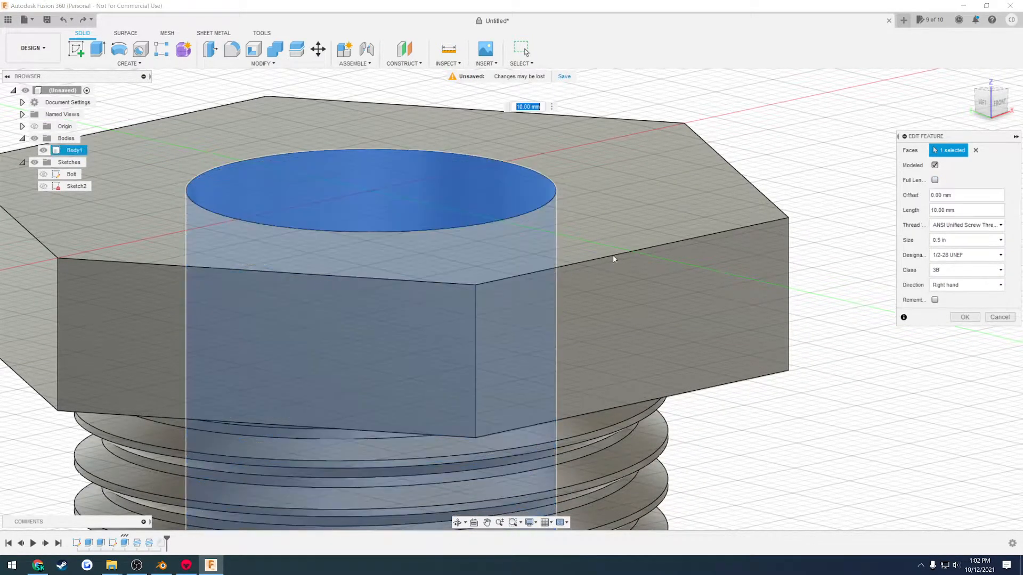
pyautogui.scroll(-3, 471, 386)
pyautogui.moveTo(501, 502); pyautogui.dragTo(496, 311)
pyautogui.scroll(5, 500, 277)
pyautogui.click(975, 316)
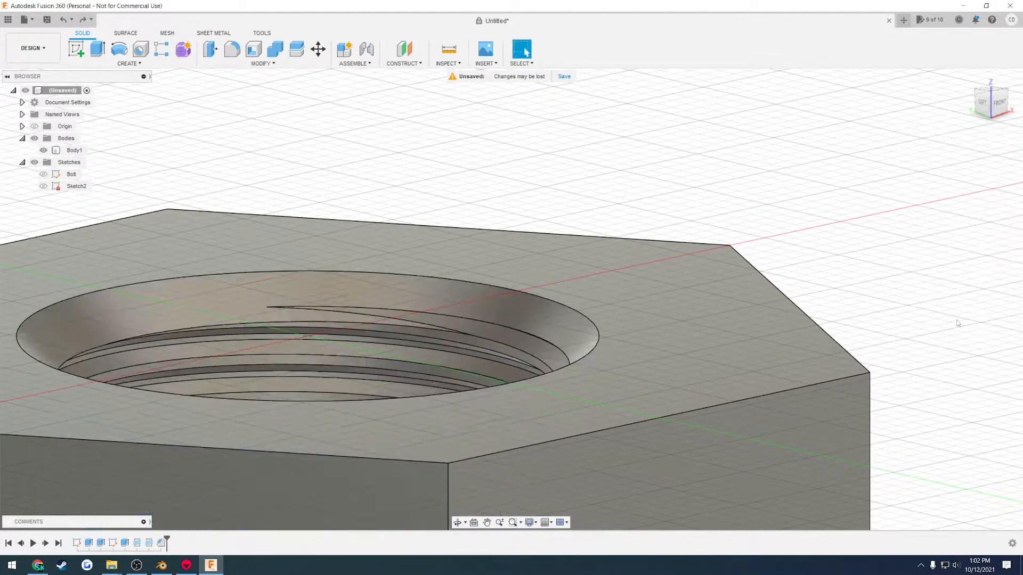
# Inspect the bore's chamfer and thread run-out at the head and the outer thread at the opposite end.
pyautogui.scroll(4, 602, 346)
pyautogui.scroll(-5, 606, 306)
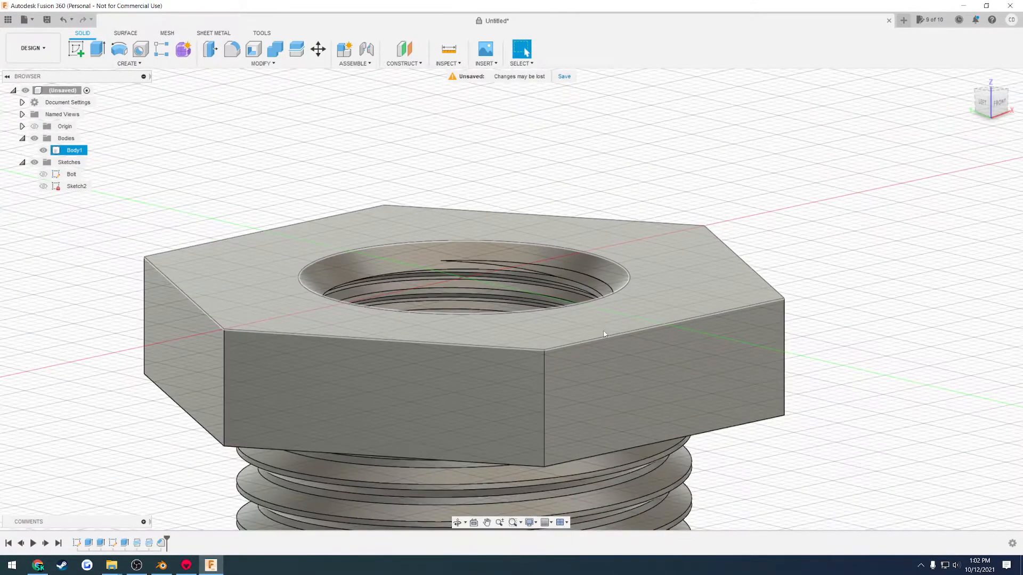
pyautogui.keyDown('shift'); pyautogui.moveTo(619, 324); pyautogui.dragTo(613, 362, button='middle'); pyautogui.keyUp('shift')
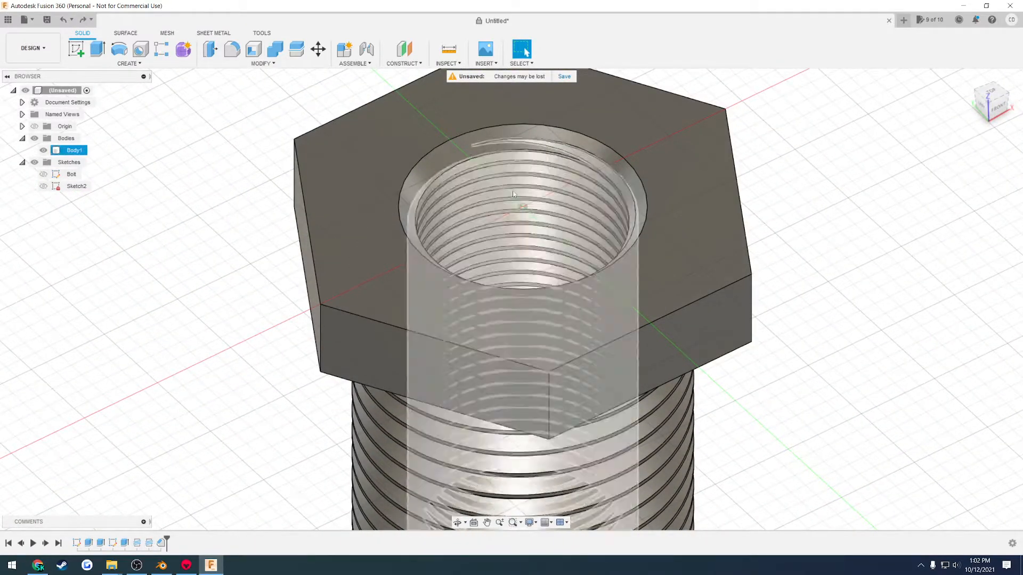
pyautogui.keyDown('shift'); pyautogui.moveTo(764, 321); pyautogui.dragTo(614, 289, button='middle'); pyautogui.keyUp('shift')
pyautogui.scroll(-3, 558, 334)
pyautogui.keyDown('shift'); pyautogui.moveTo(607, 301); pyautogui.dragTo(606, 362, button='middle'); pyautogui.keyUp('shift')
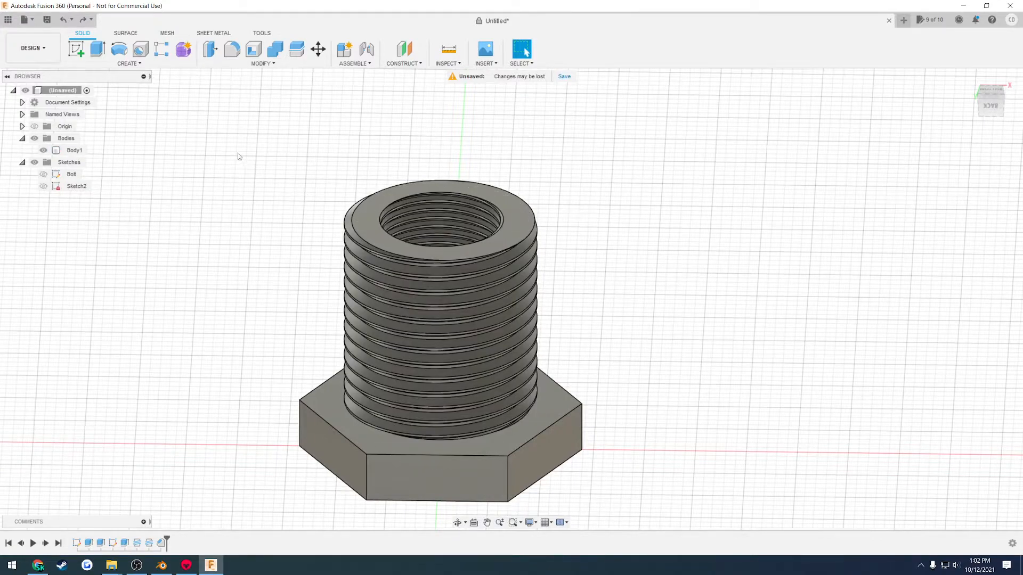
# Export the threaded bolt as a STEP file named Bolt_high in the BoltTuroaial folder.
pyautogui.click(24, 20)
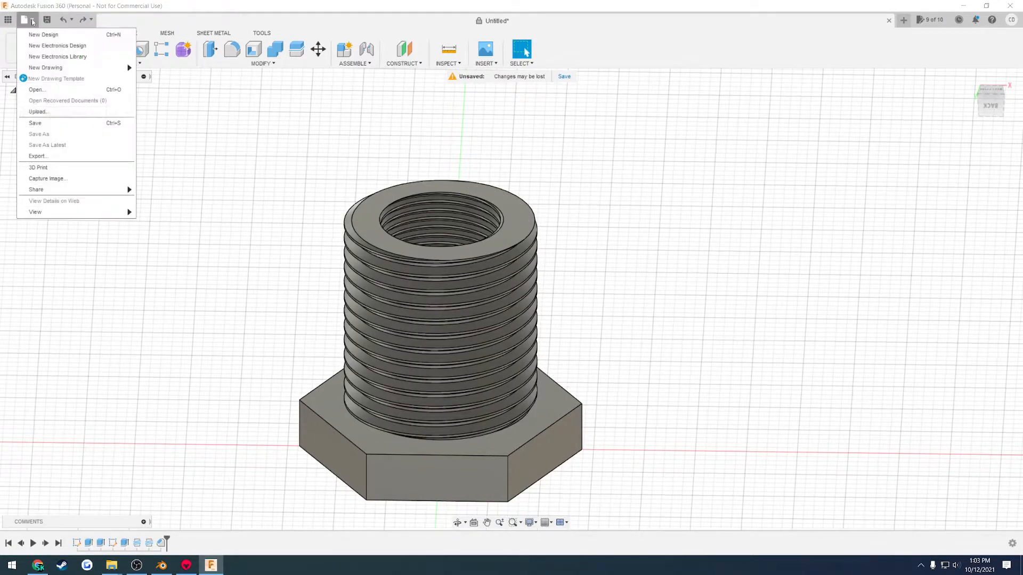
pyautogui.click(63, 156)
pyautogui.click(448, 131)
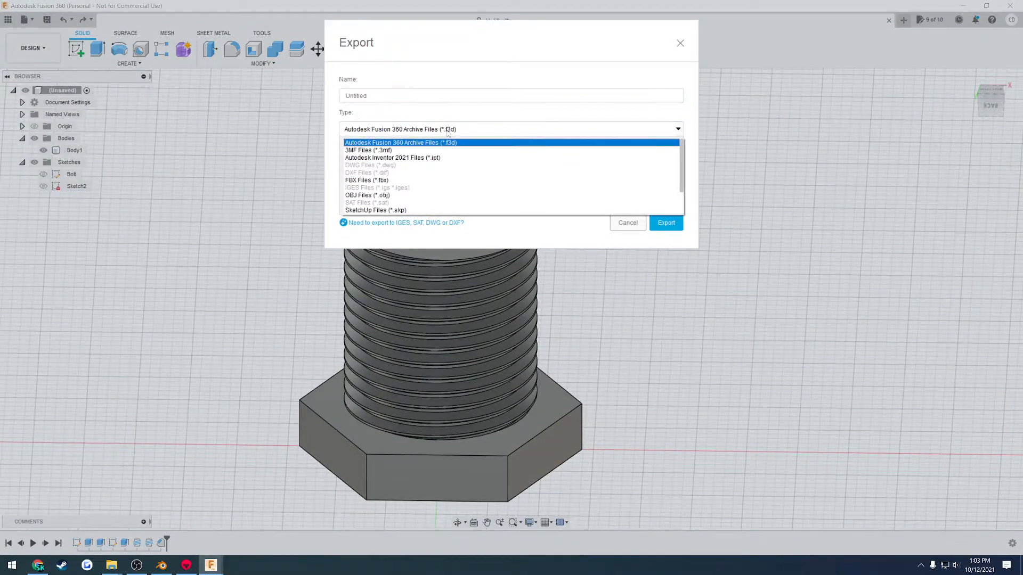
pyautogui.scroll(-1, 395, 176)
pyautogui.click(394, 203)
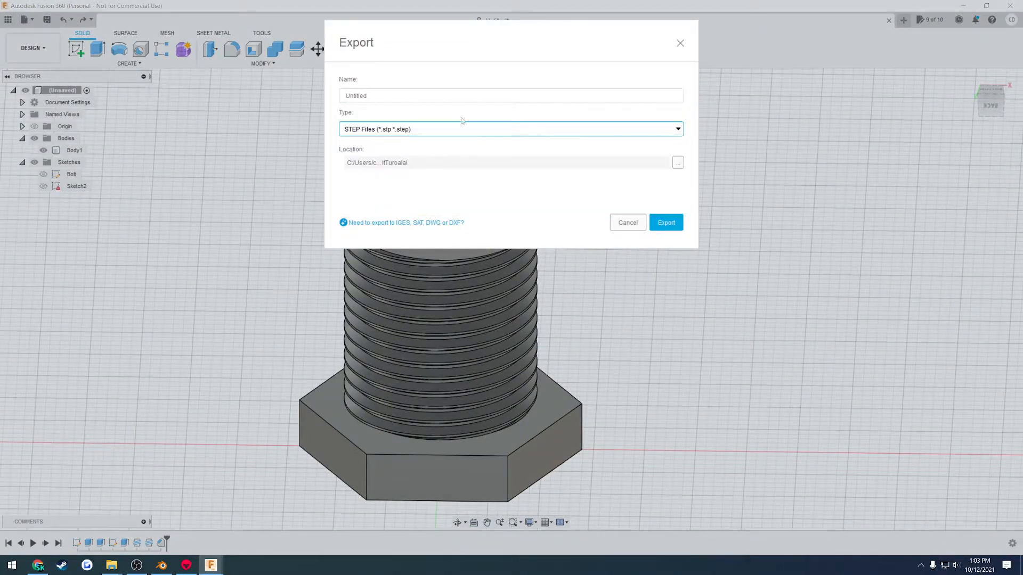
pyautogui.click(678, 162)
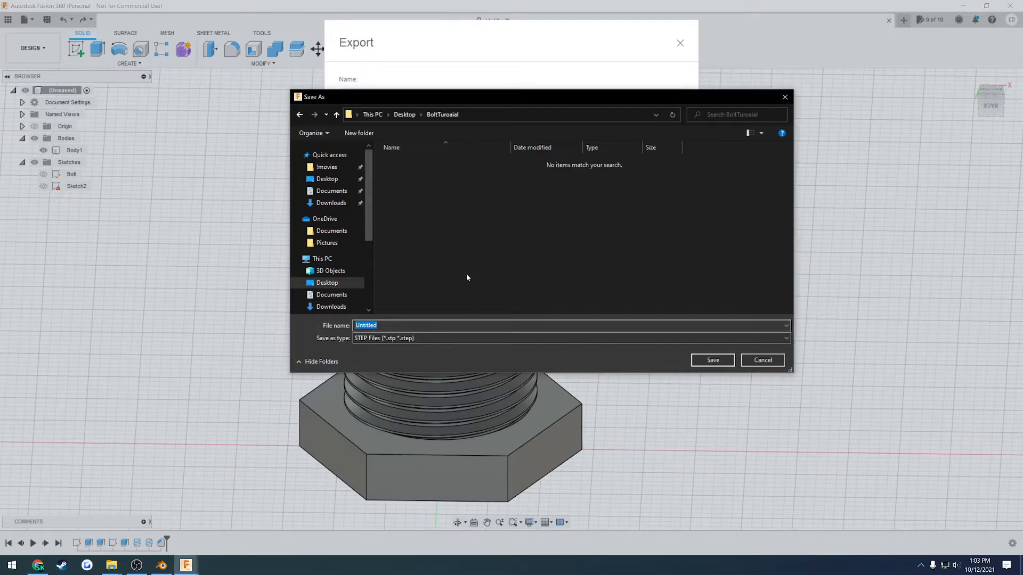
pyautogui.write('Bolt_high')
pyautogui.press('Return')
pyautogui.click(662, 222)
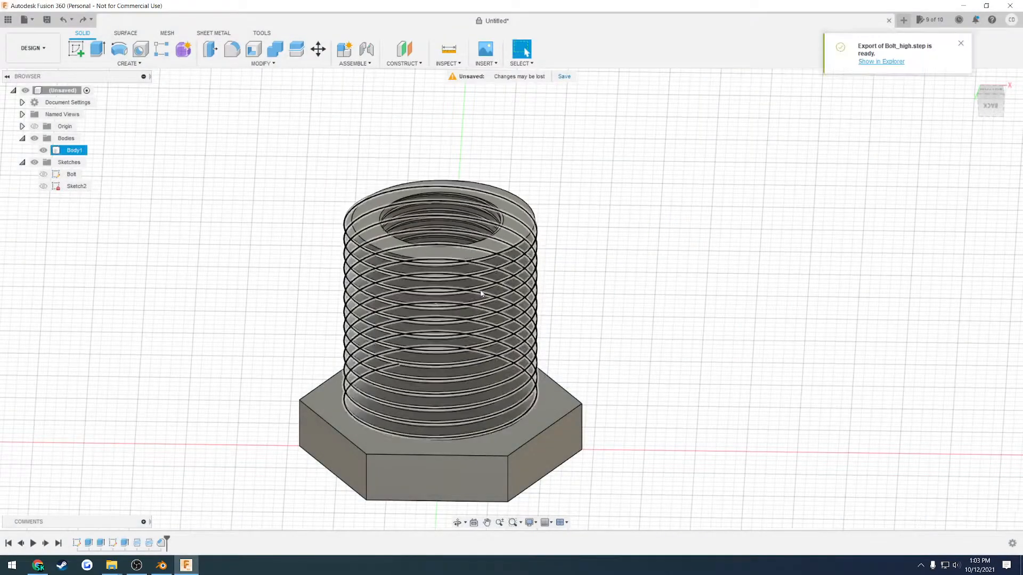
# Suppress both the outer and bore thread features in the timeline.
pyautogui.click(207, 464)
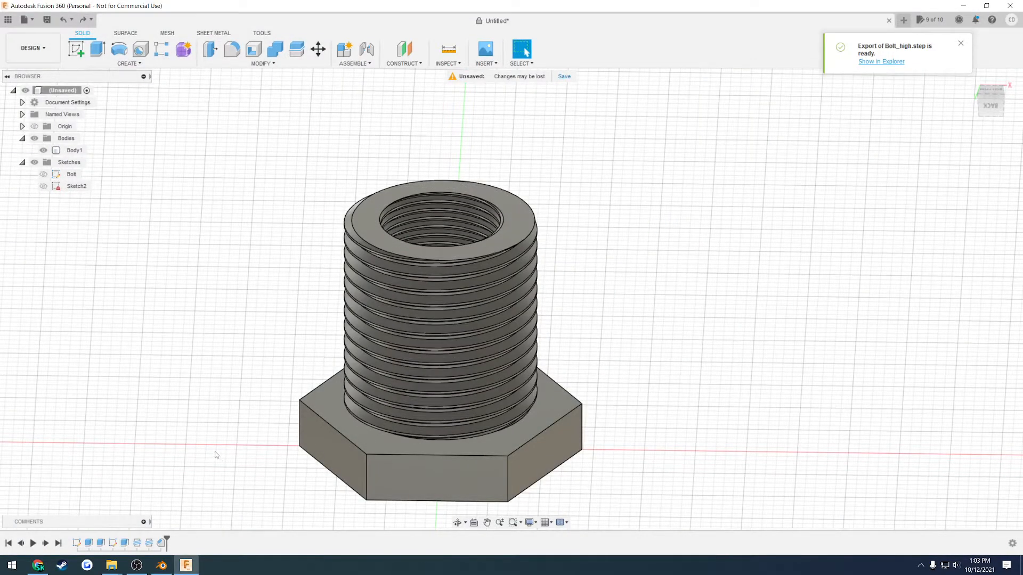
pyautogui.click(138, 544)
pyautogui.keyDown('ctrl'); pyautogui.click(149, 545); pyautogui.keyUp('ctrl')
pyautogui.rightClick(149, 546)
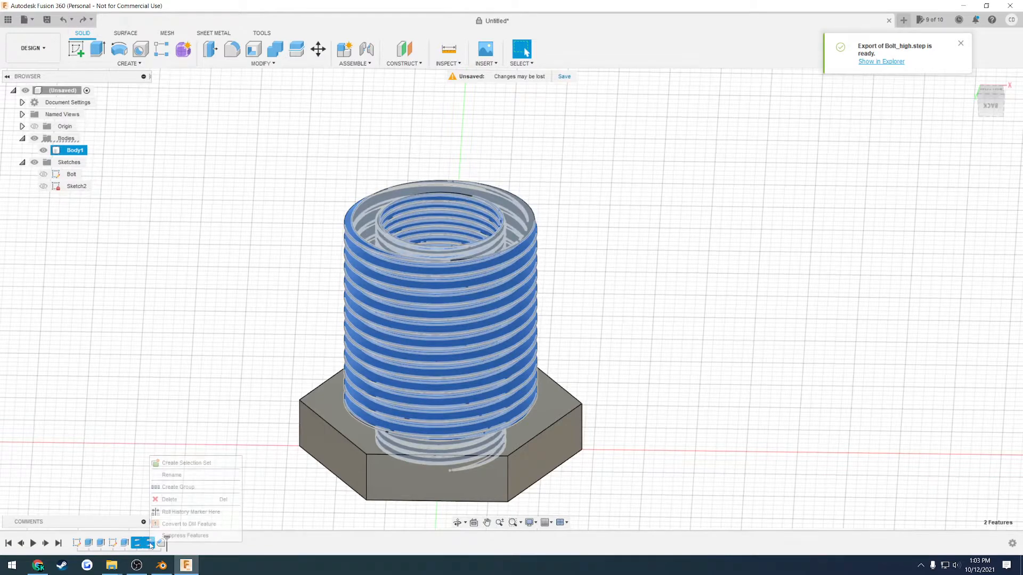
pyautogui.click(171, 536)
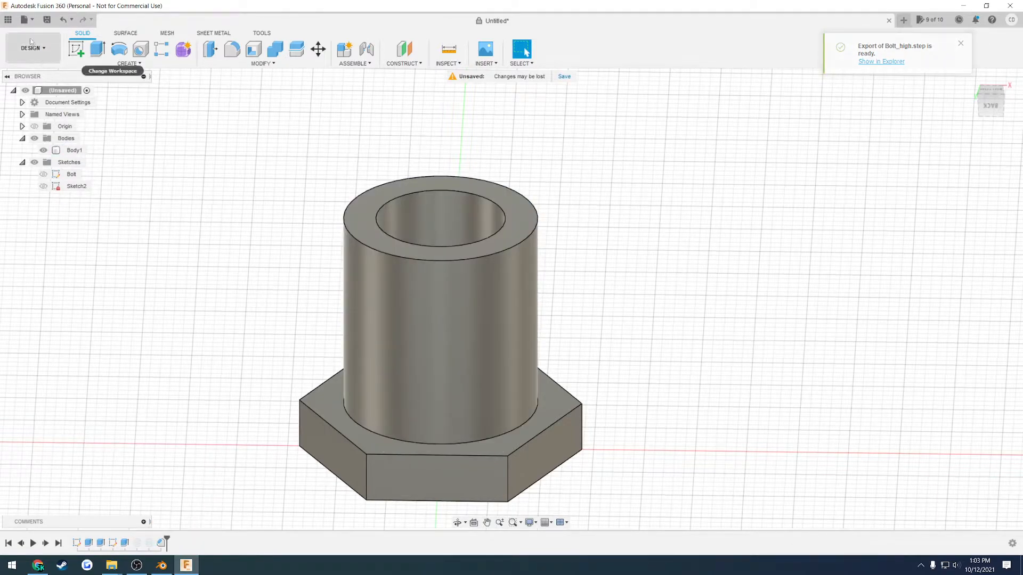
# Export the unthreaded bolt as a STEP file named Bolt_low in the BoltTuroaial folder.
pyautogui.click(24, 20)
pyautogui.click(85, 158)
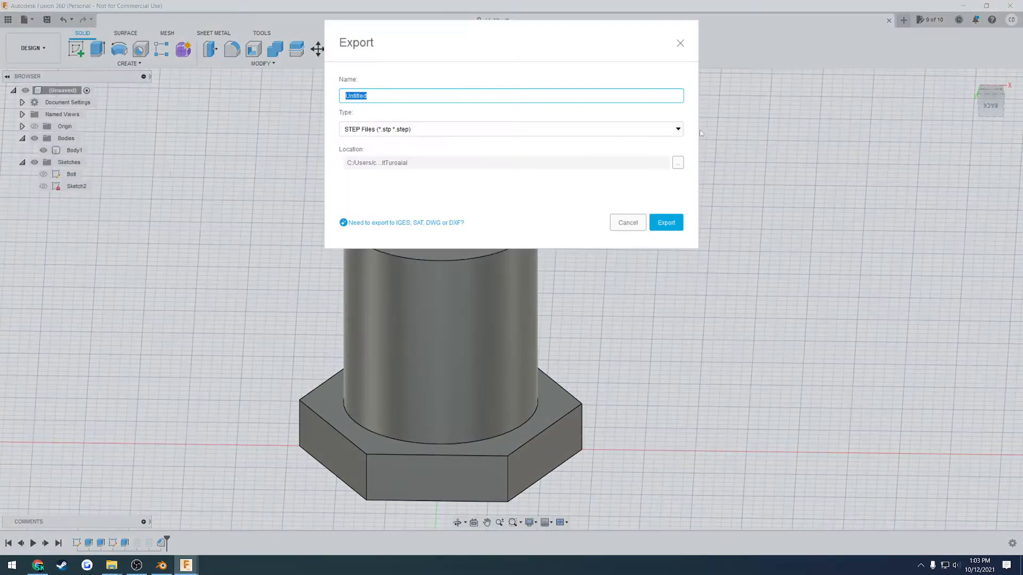
pyautogui.click(678, 163)
pyautogui.click(384, 337)
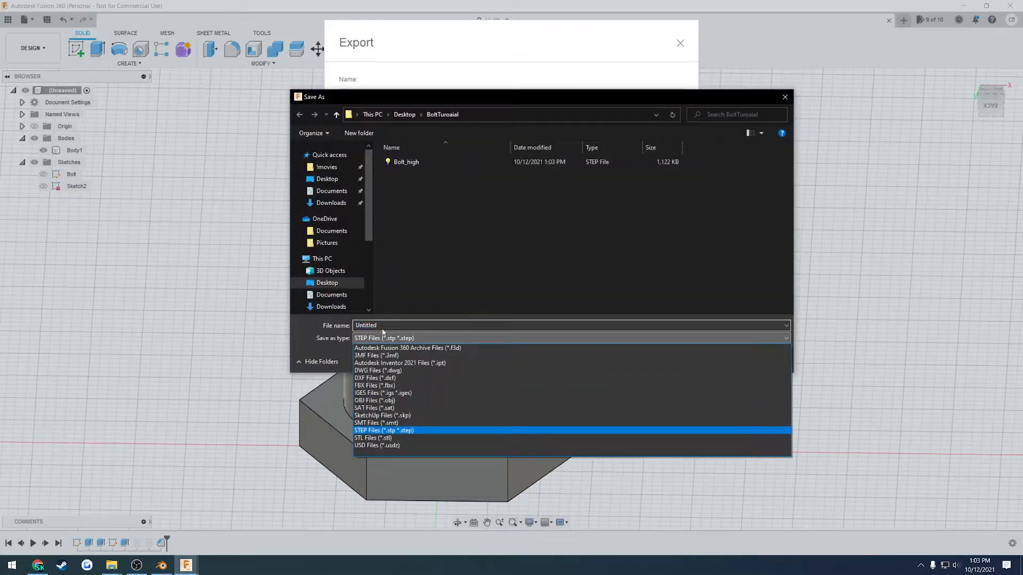
pyautogui.click(382, 331)
pyautogui.write('Bolt')
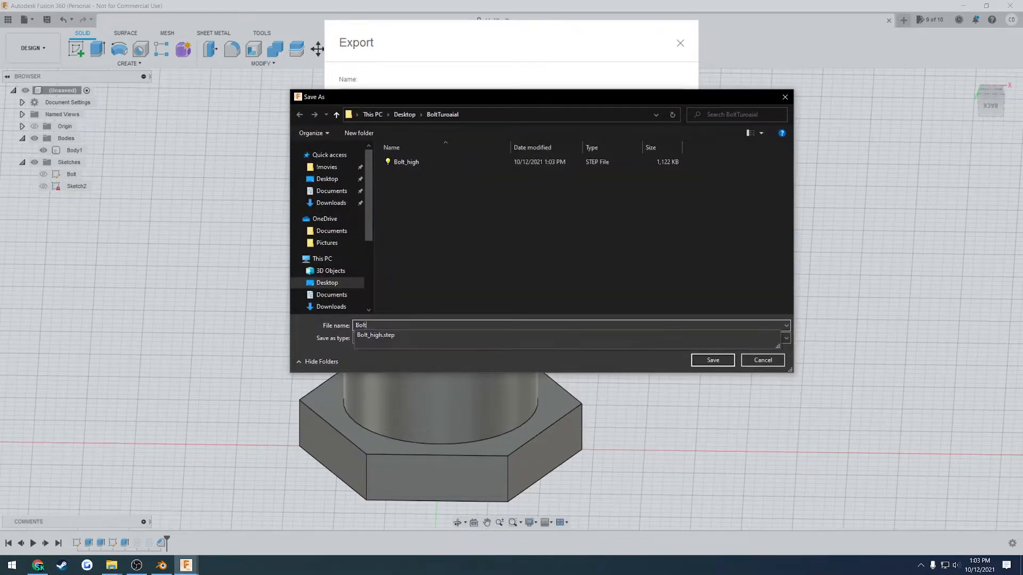
pyautogui.write('_low')
pyautogui.press('Return')
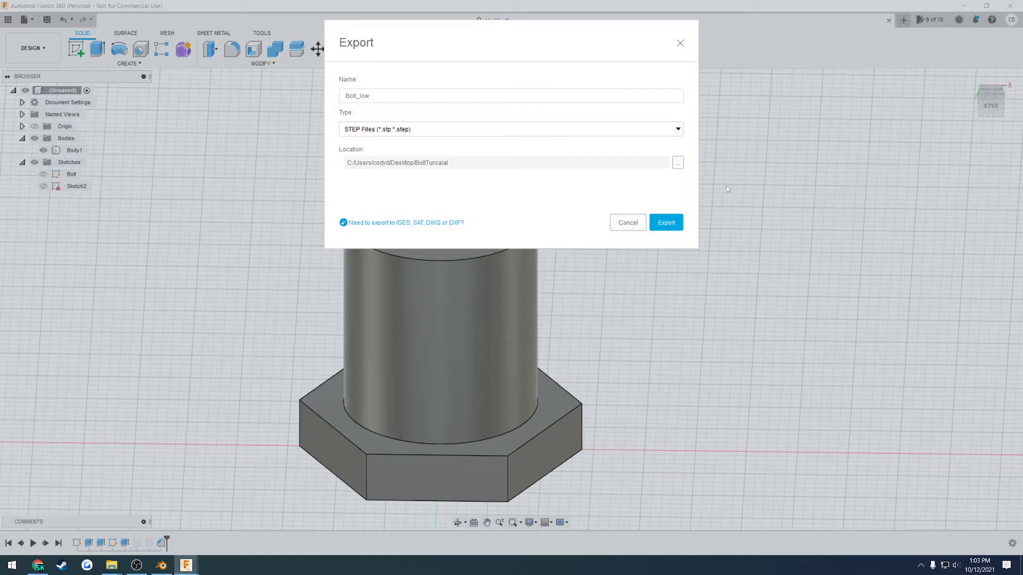
pyautogui.click(666, 222)
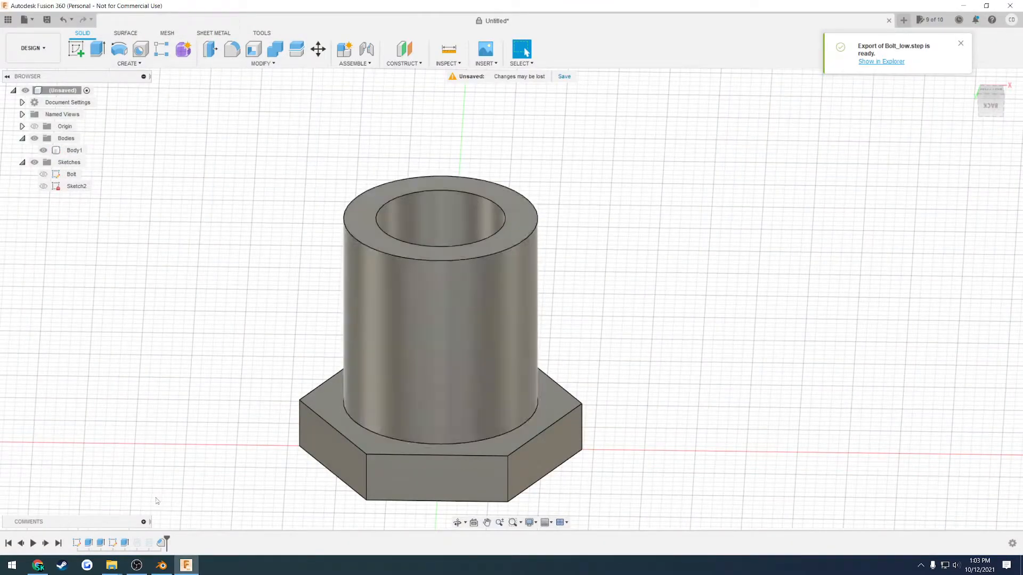
# Open the exported Bolt_low STEP file in MoI from its folder and show only the 3D view.
pyautogui.click(882, 62)
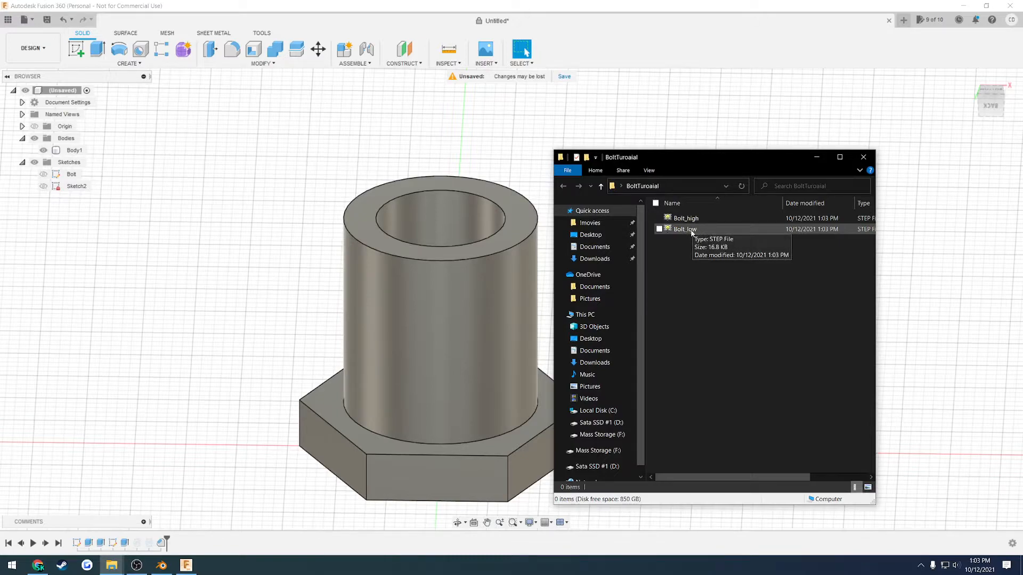
pyautogui.doubleClick(685, 229)
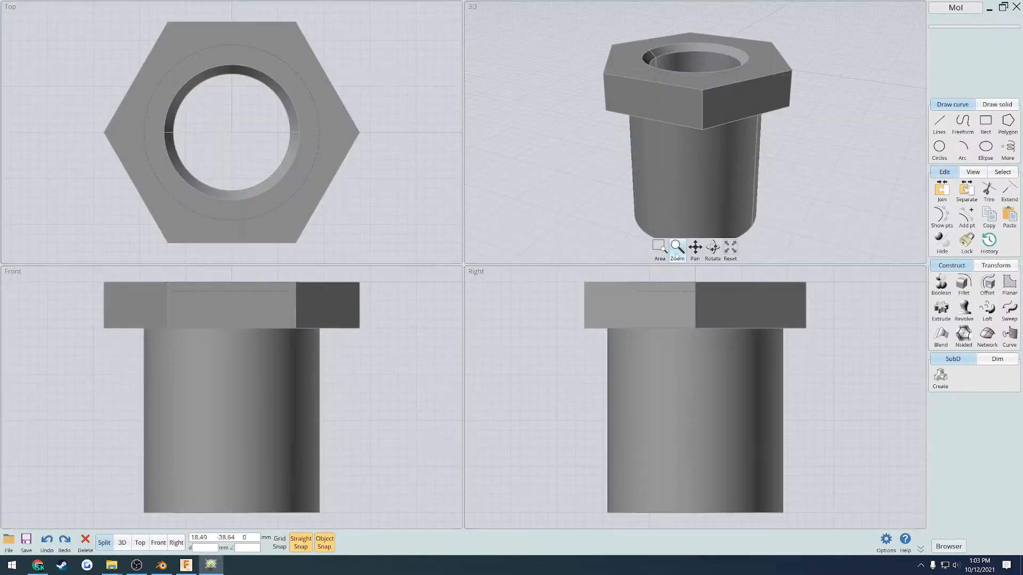
pyautogui.click(122, 543)
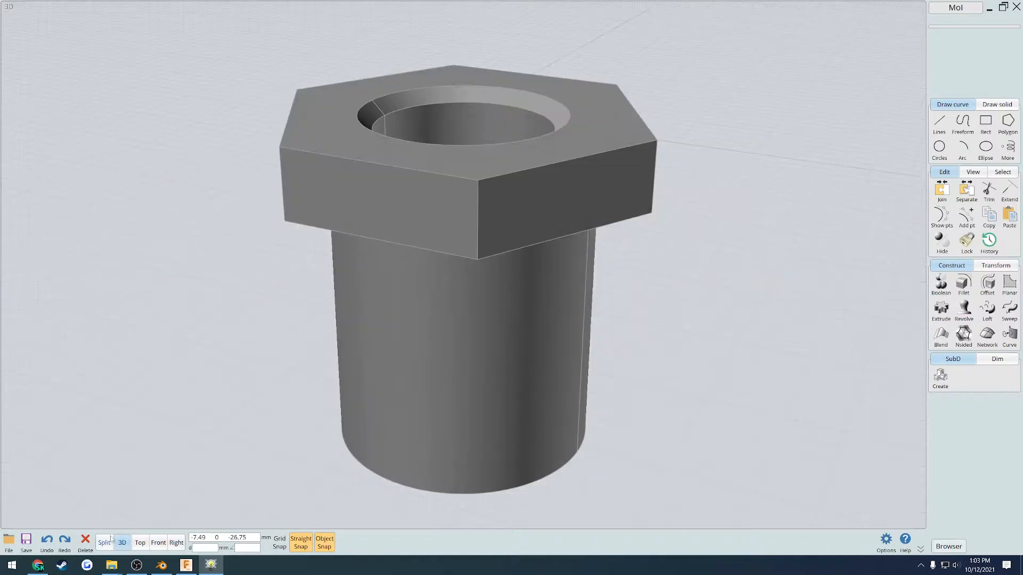
# Save the unthreaded bolt as an FBX file named Bolt_low in the BoltTuroaial folder and place the meshing options beside the model.
pyautogui.click(28, 542)
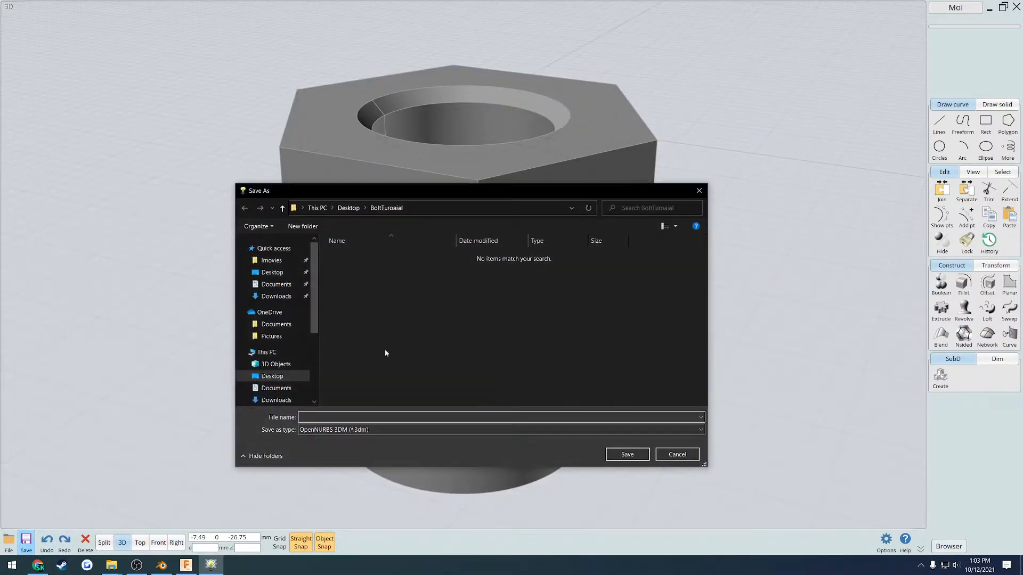
pyautogui.click(361, 430)
pyautogui.click(341, 506)
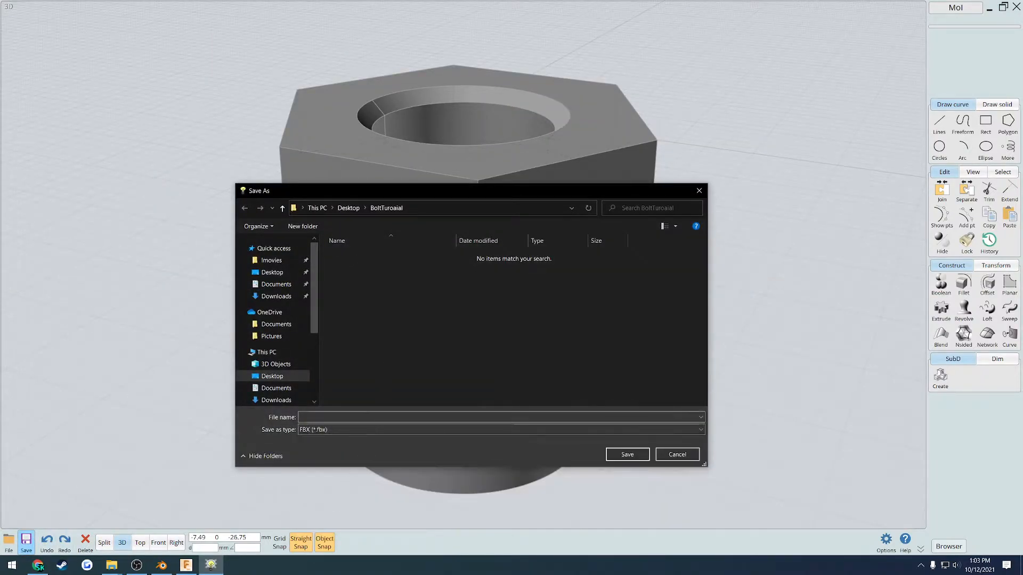
pyautogui.click(399, 417)
pyautogui.write('Bolt_low')
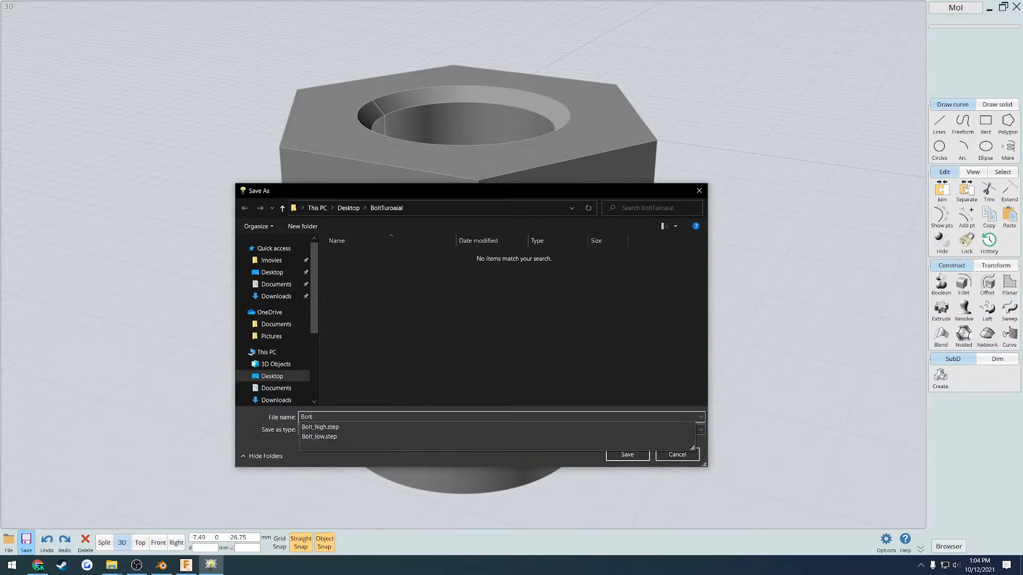
pyautogui.press('Return')
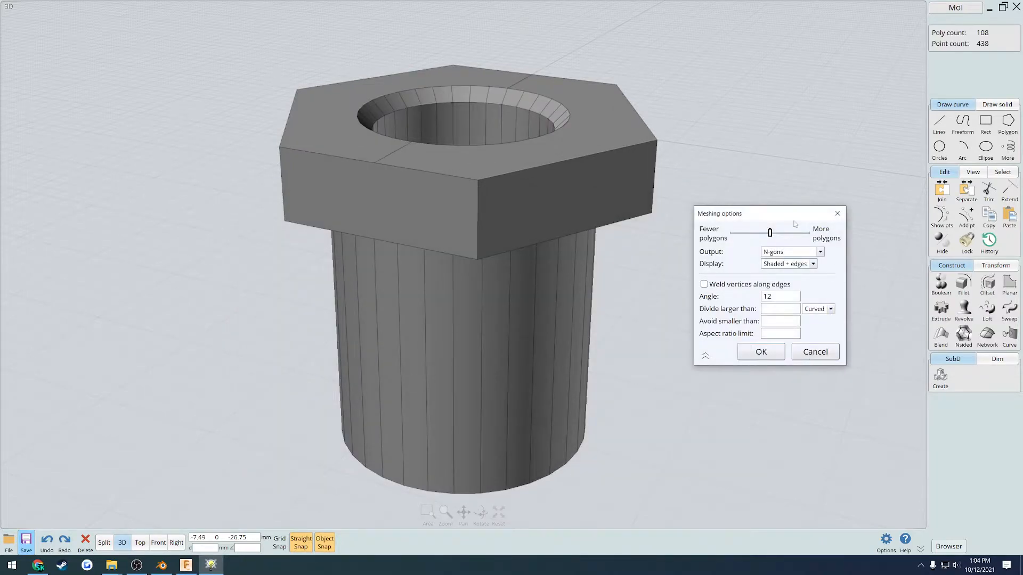
pyautogui.moveTo(794, 224); pyautogui.dragTo(162, 211)
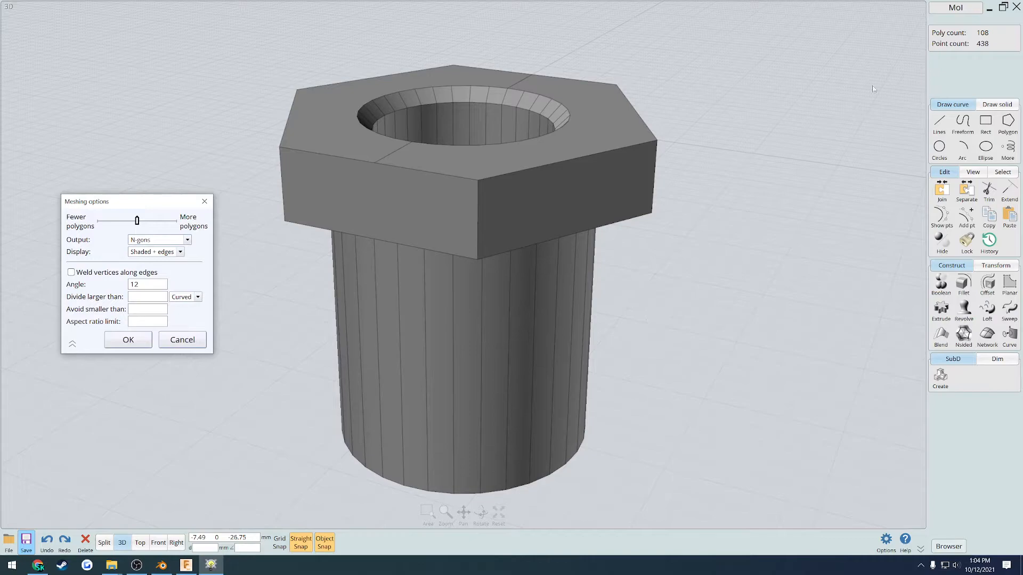
# Preview the unthreaded bolt's mesh with the output set to Triangles only and inspect its head.
pyautogui.click(187, 240)
pyautogui.click(154, 263)
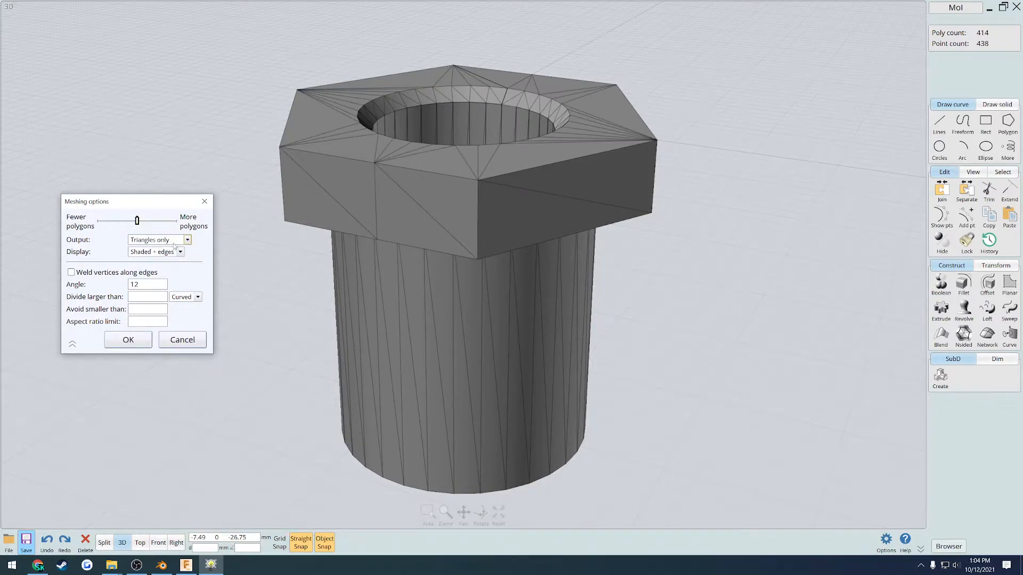
pyautogui.moveTo(638, 284); pyautogui.dragTo(629, 322)
pyautogui.moveTo(629, 322); pyautogui.dragTo(682, 319, button='right')
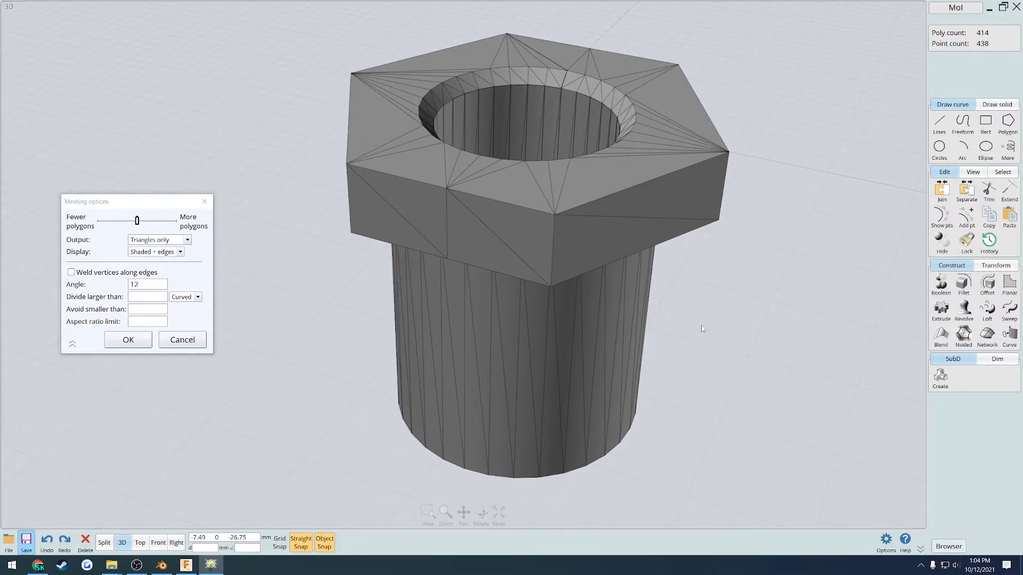
pyautogui.moveTo(701, 325); pyautogui.dragTo(433, 270)
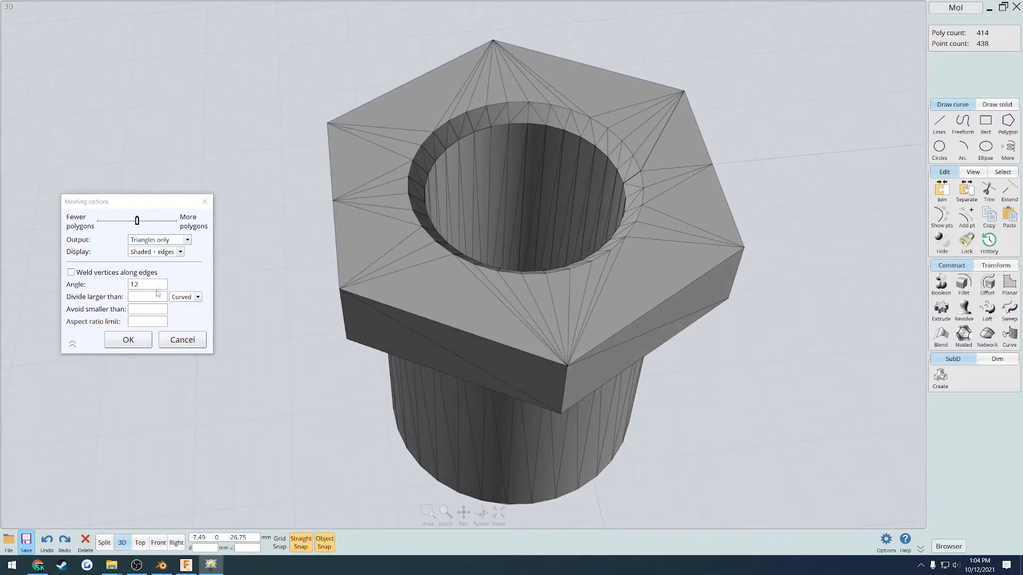
# Set the meshing angle to 20 and inspect the bore and hex head of the mesh.
pyautogui.click(138, 285)
pyautogui.write('20')
pyautogui.press('Return')
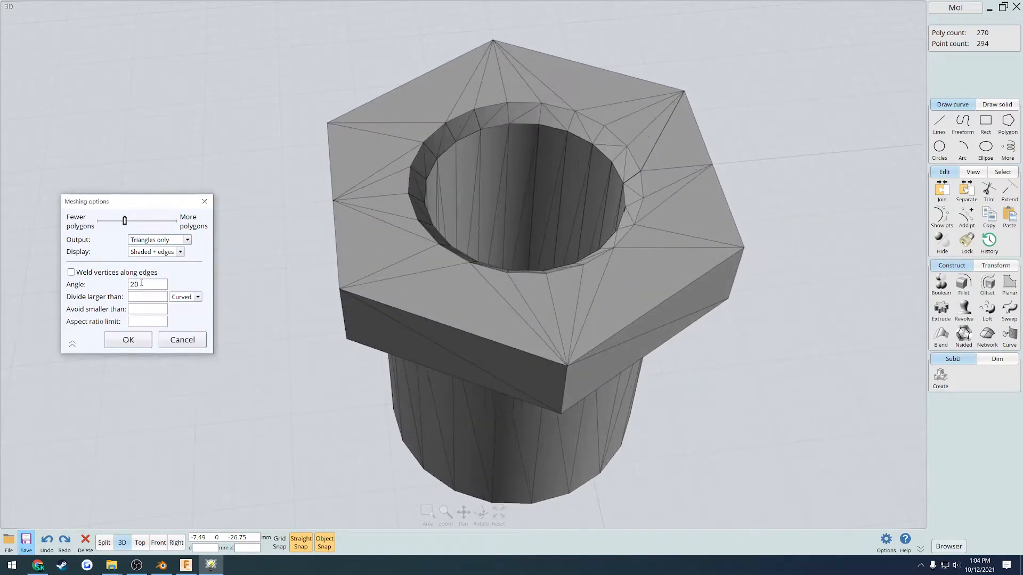
pyautogui.moveTo(215, 289); pyautogui.dragTo(395, 123)
pyautogui.moveTo(394, 127); pyautogui.dragTo(542, 256, button='right')
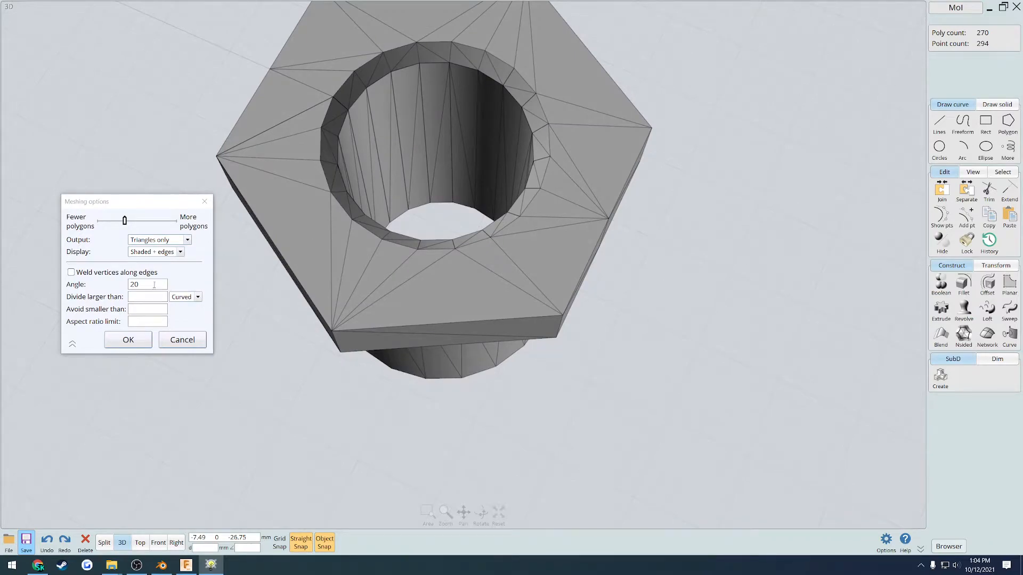
# Try a meshing angle of 25 on the unthreaded bolt and restore it to 20.
pyautogui.click(114, 291)
pyautogui.write('25')
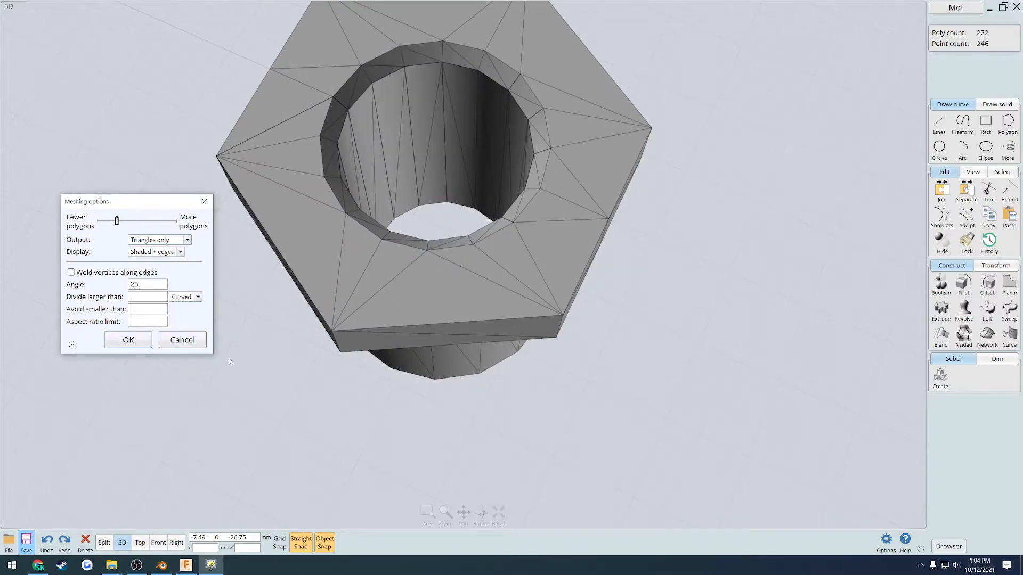
pyautogui.moveTo(229, 358); pyautogui.dragTo(131, 285, button='right')
pyautogui.click(113, 289)
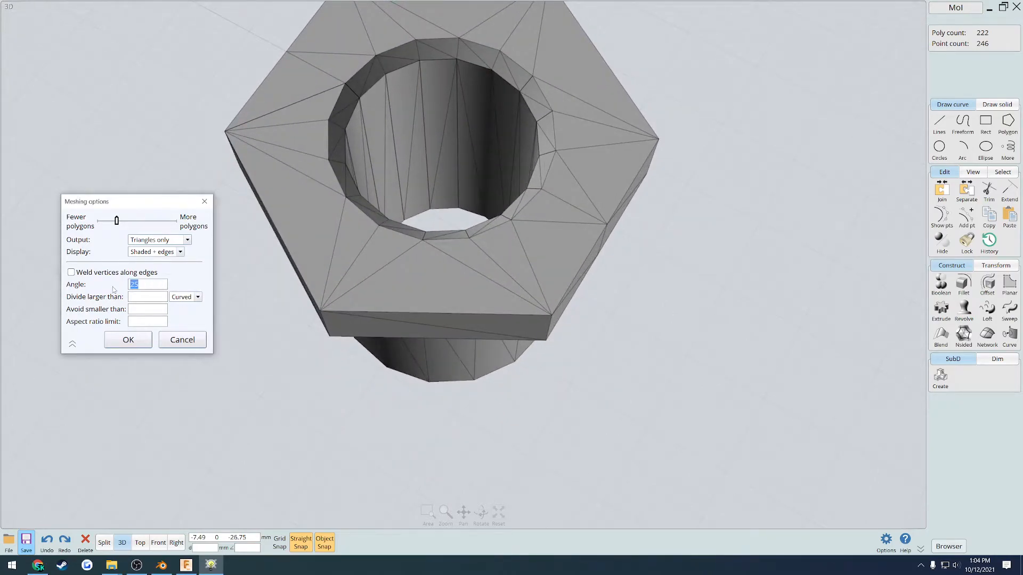
pyautogui.write('20')
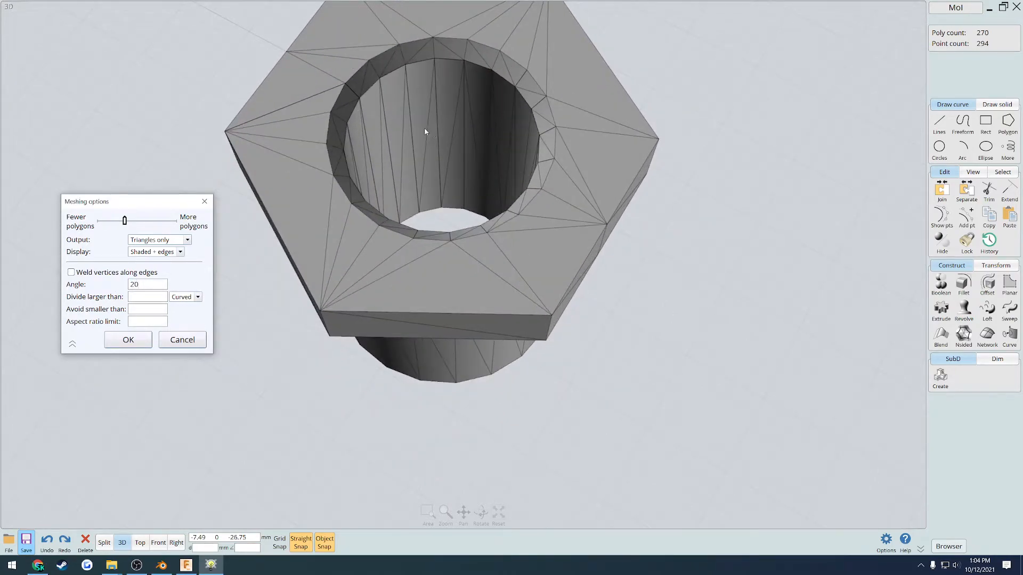
# Set the mesh output to N-gons and finish the Bolt_low FBX export.
pyautogui.click(187, 240)
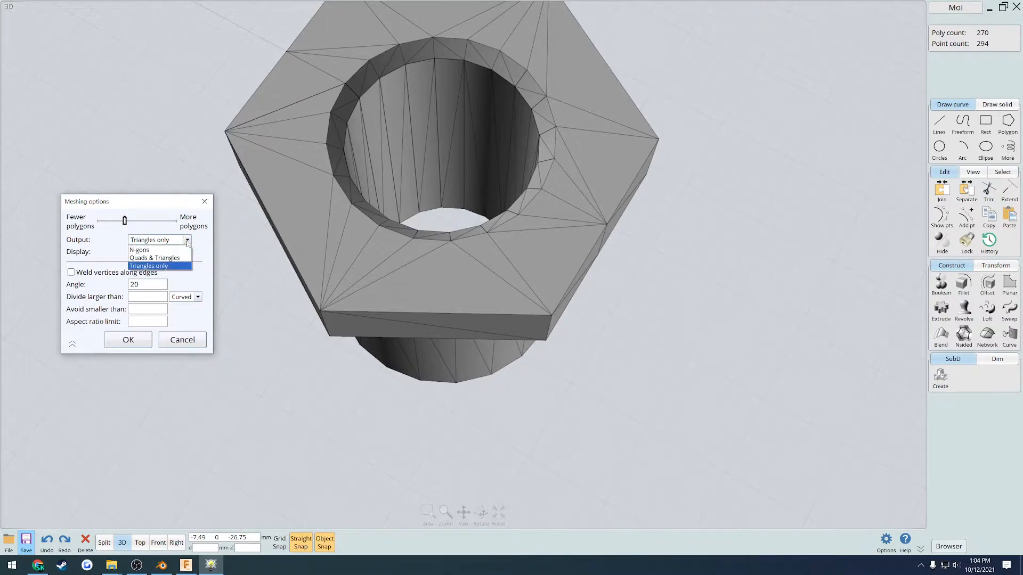
pyautogui.click(140, 247)
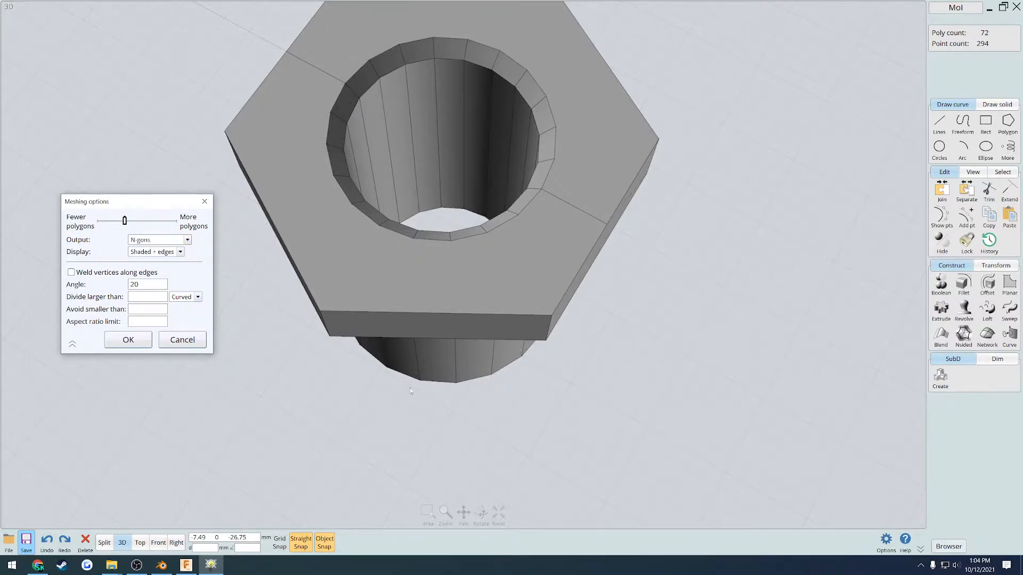
pyautogui.moveTo(410, 392); pyautogui.dragTo(506, 399)
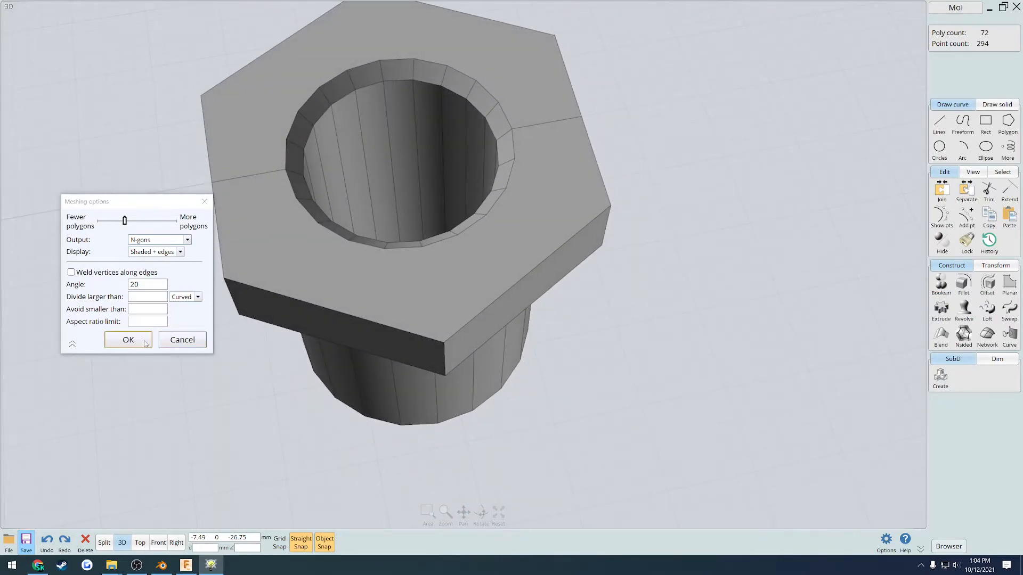
pyautogui.click(128, 340)
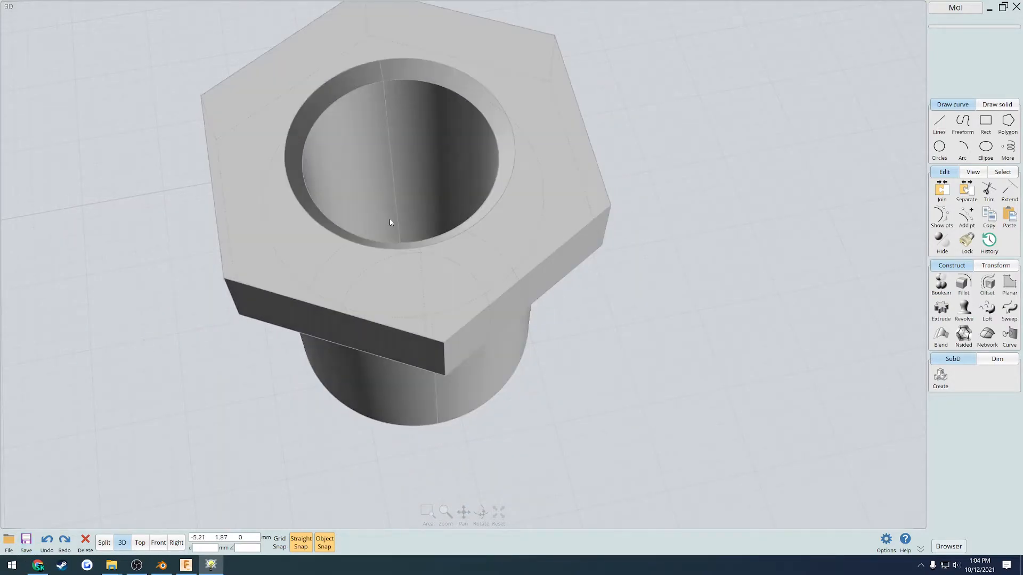
# Open the Bolt_high STEP file, discarding changes to the current model, and show only the 3D view.
pyautogui.click(9, 542)
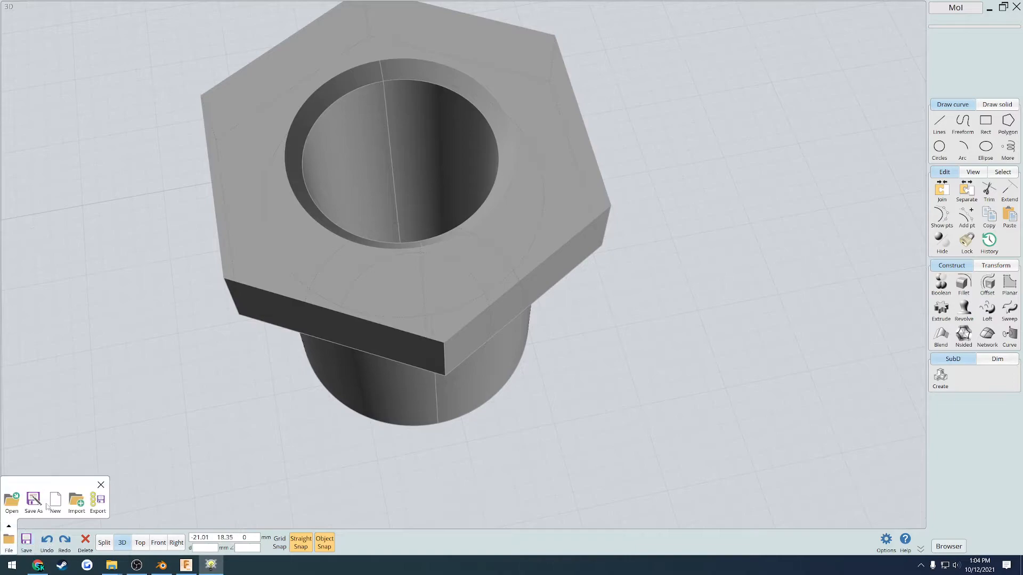
pyautogui.click(14, 507)
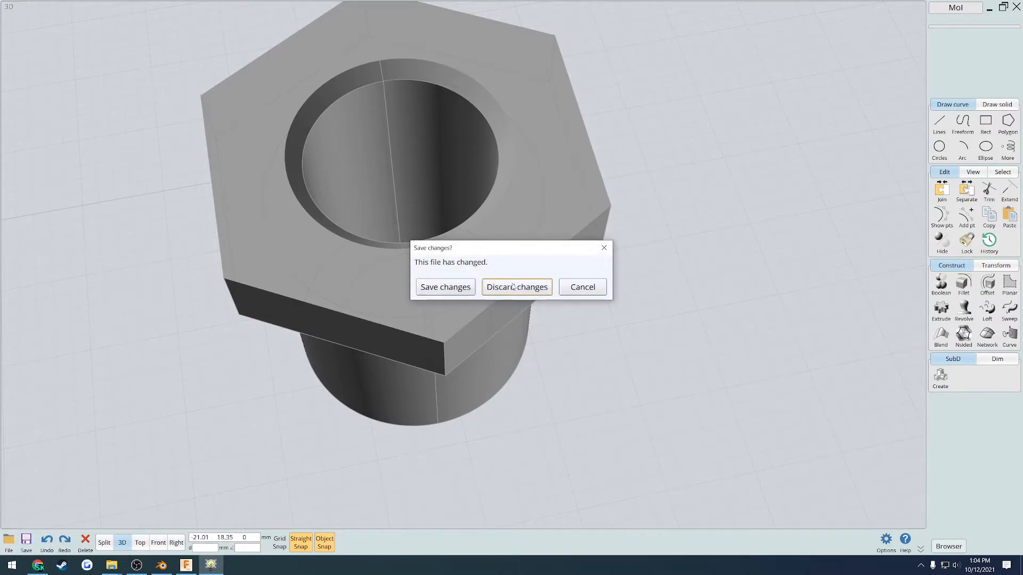
pyautogui.click(515, 287)
pyautogui.doubleClick(366, 257)
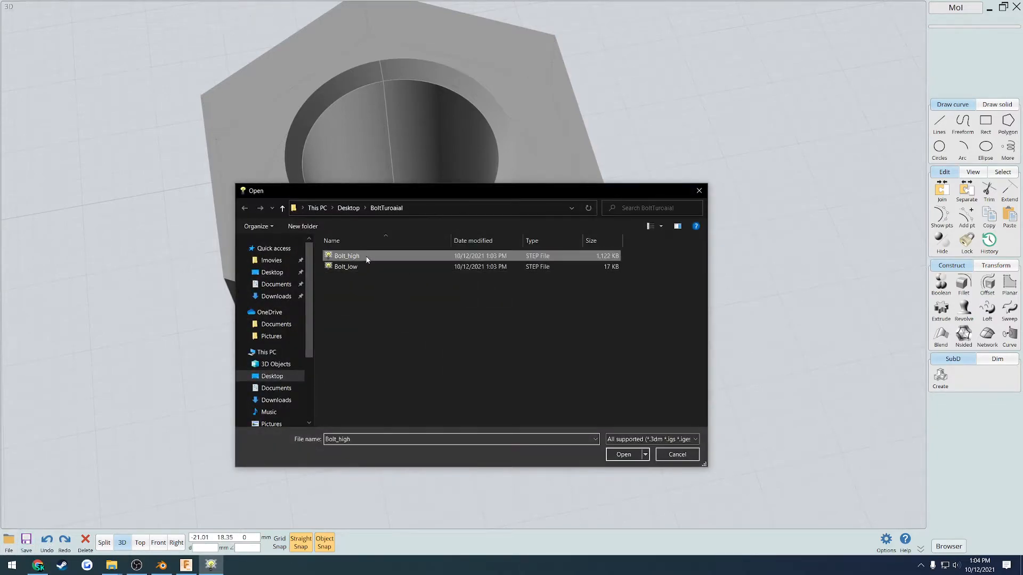
pyautogui.click(122, 543)
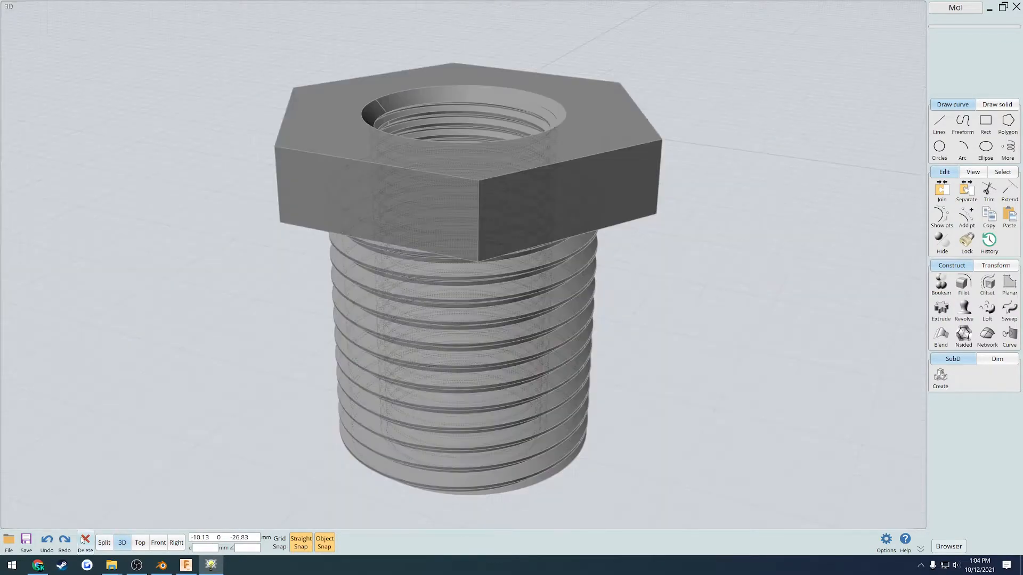
# Save the threaded bolt as an FBX file named Bolt_high in the BoltTuroaial folder.
pyautogui.click(26, 542)
pyautogui.moveTo(414, 197); pyautogui.dragTo(194, 225)
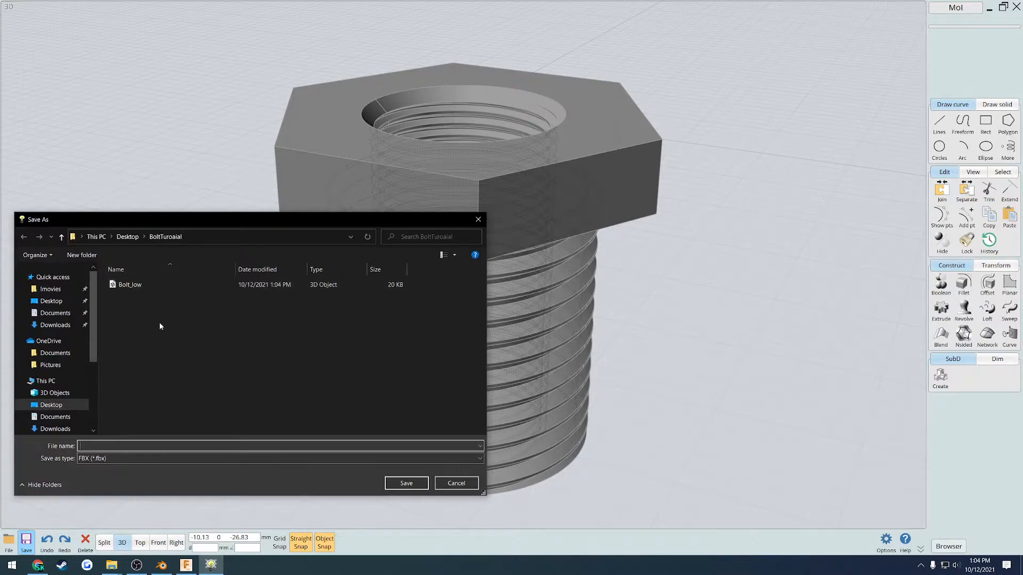
pyautogui.click(149, 288)
pyautogui.doubleClick(99, 446)
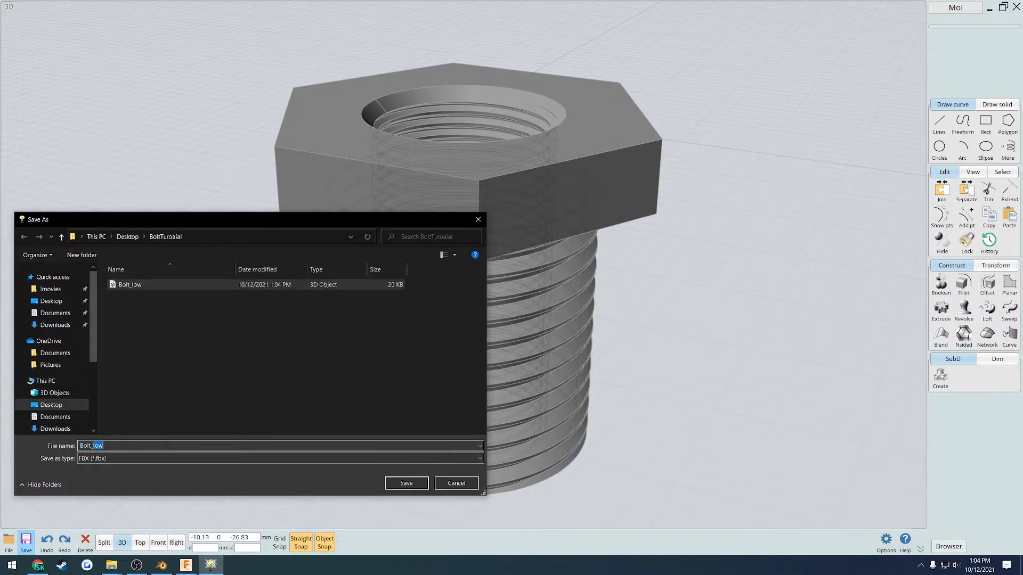
pyautogui.press('Return')
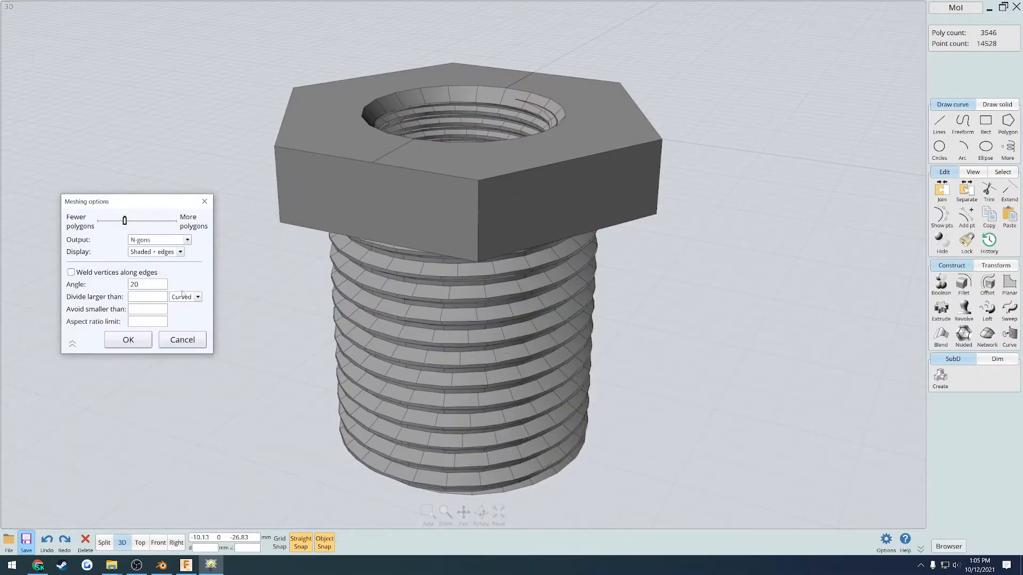
# Preview the threaded bolt's mesh with Triangles only output and a meshing angle of 0.
pyautogui.click(174, 239)
pyautogui.click(149, 257)
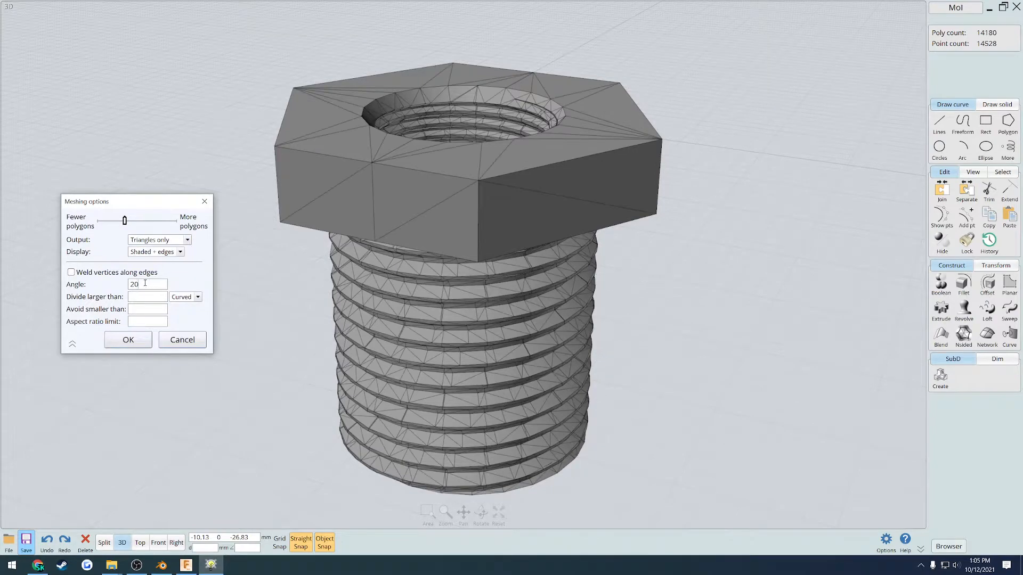
pyautogui.write('0')
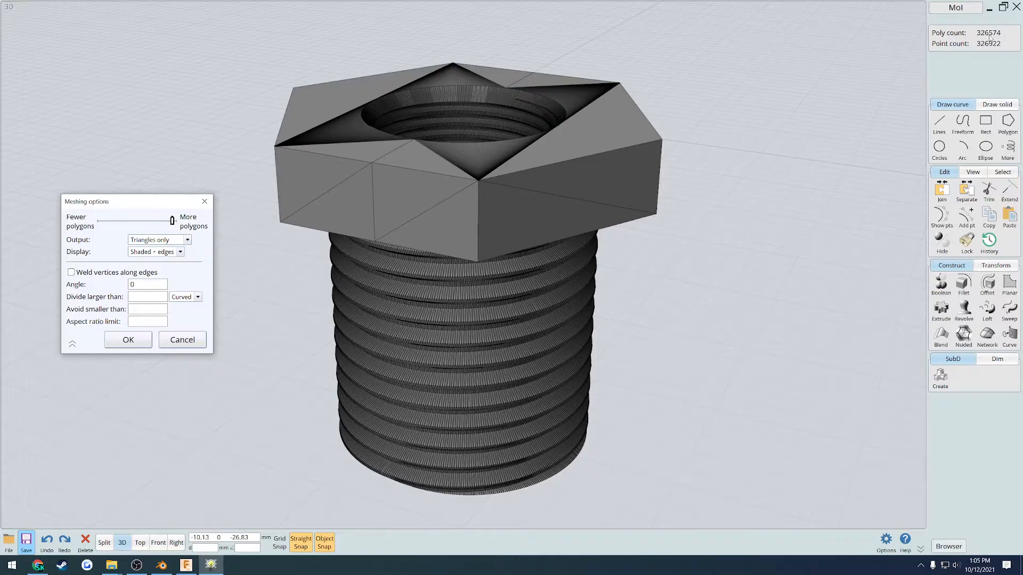
pyautogui.moveTo(666, 229); pyautogui.dragTo(448, 258, button='right')
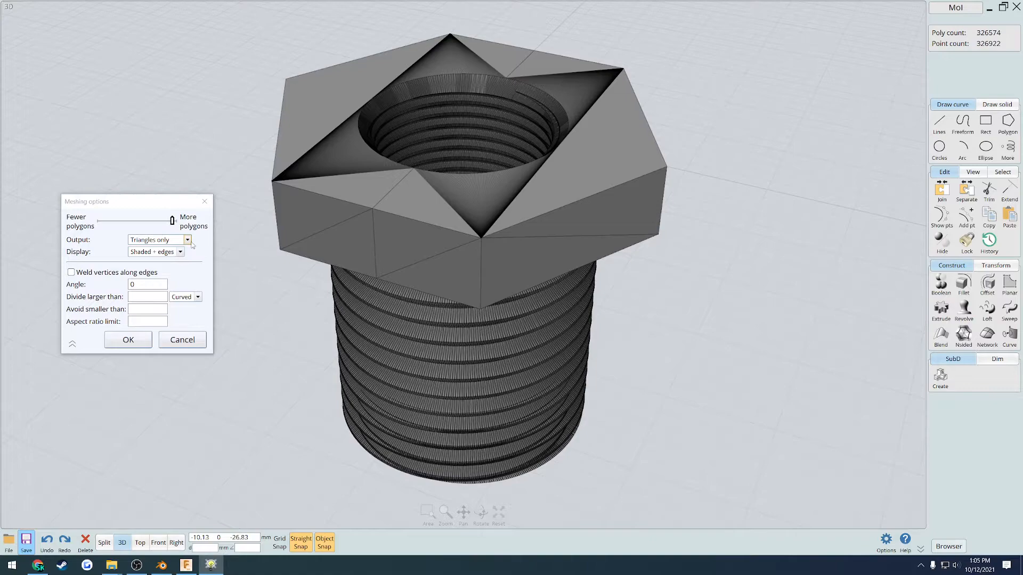
# Set the mesh output to N-gons with an angle of 3, check the threads, and finish the Bolt_high FBX export.
pyautogui.click(187, 240)
pyautogui.click(153, 269)
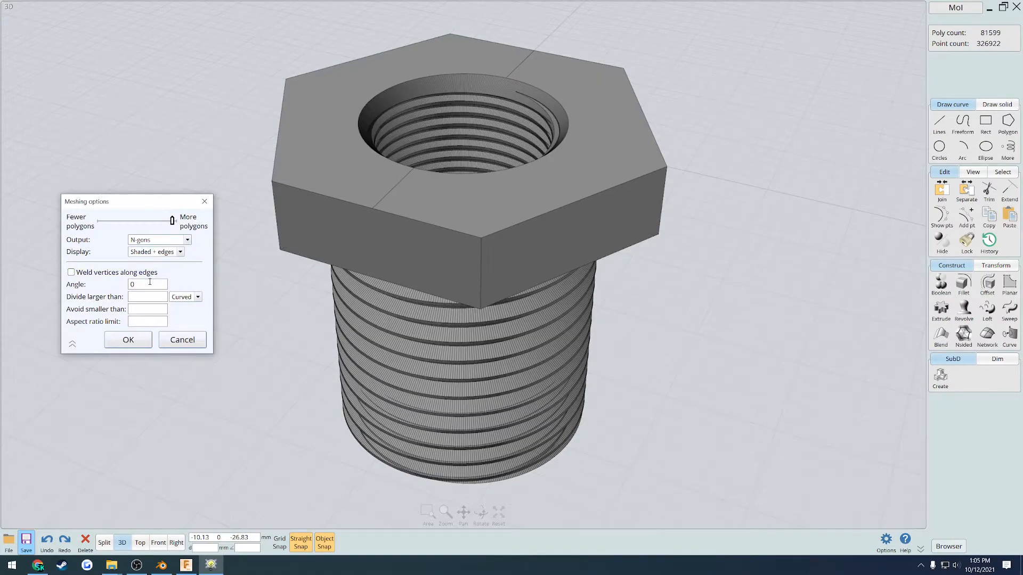
pyautogui.write('3')
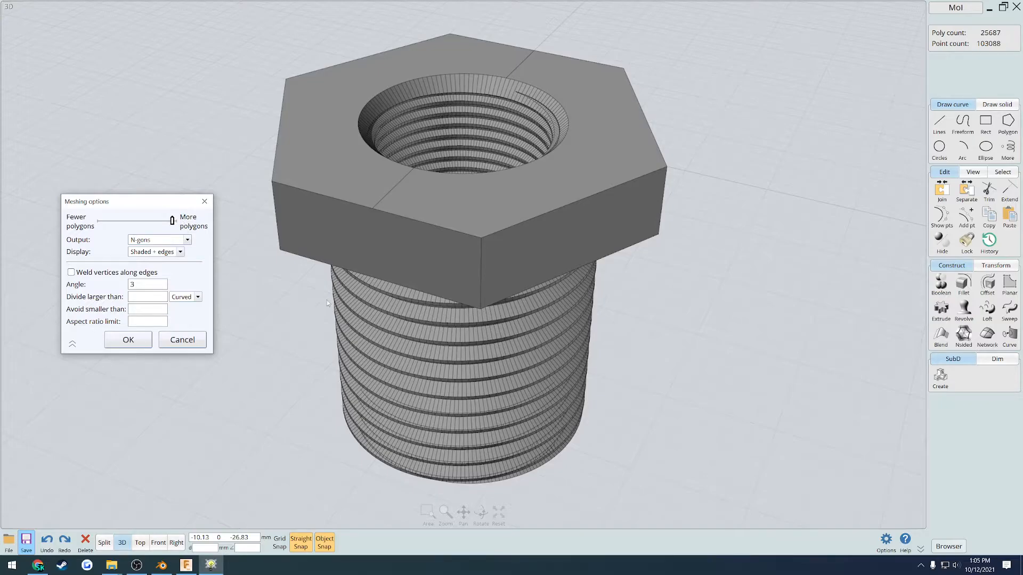
pyautogui.moveTo(532, 391); pyautogui.dragTo(312, 299, button='right')
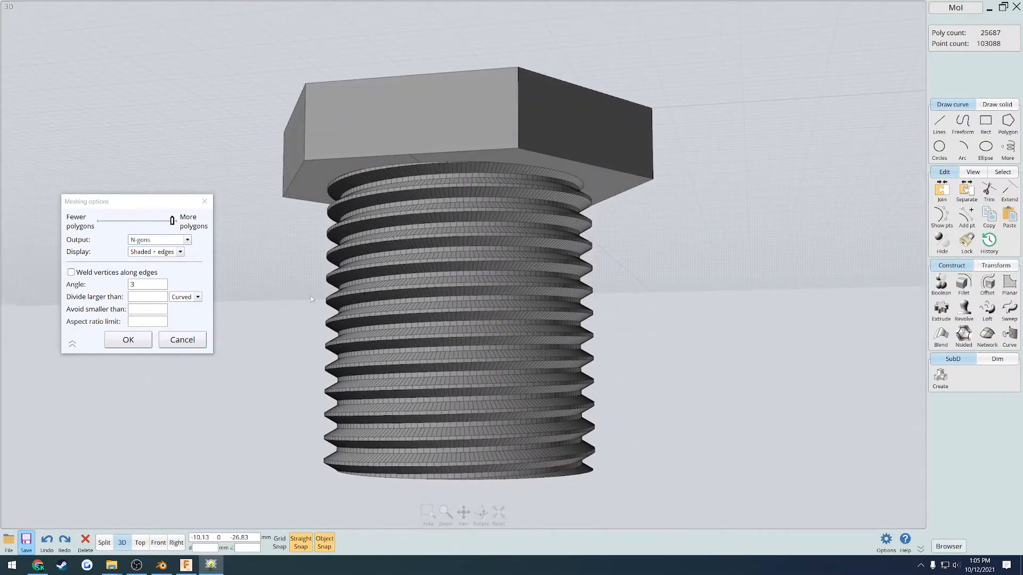
pyautogui.moveTo(172, 221)
pyautogui.mouseDown()
pyautogui.moveTo(142, 223)
pyautogui.moveTo(173, 222)
pyautogui.mouseUp()
pyautogui.moveTo(266, 235); pyautogui.dragTo(296, 311, button='right')
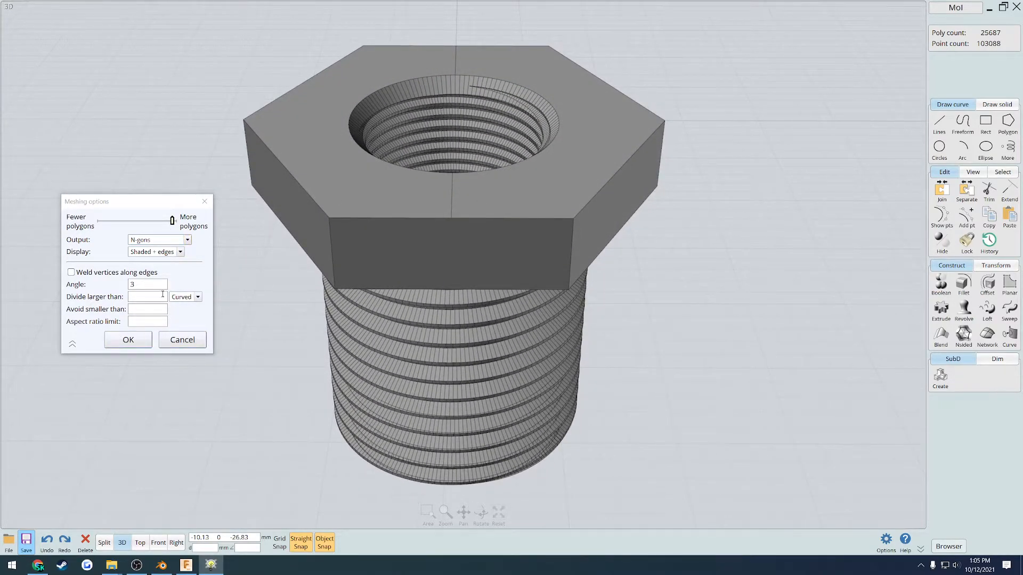
pyautogui.click(127, 340)
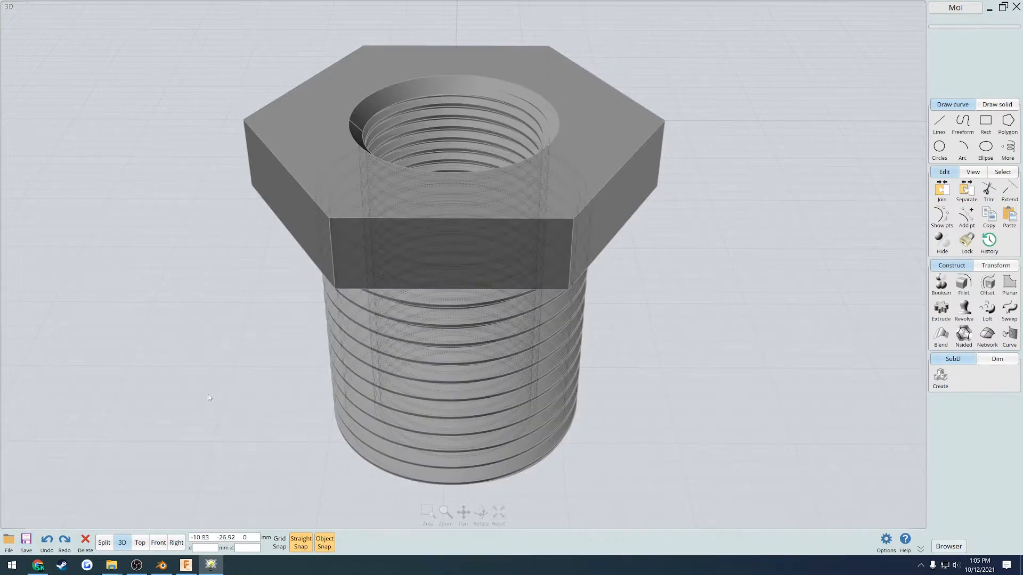
# Switch to Blender with a new scene and delete all its default objects.
pyautogui.click(219, 569)
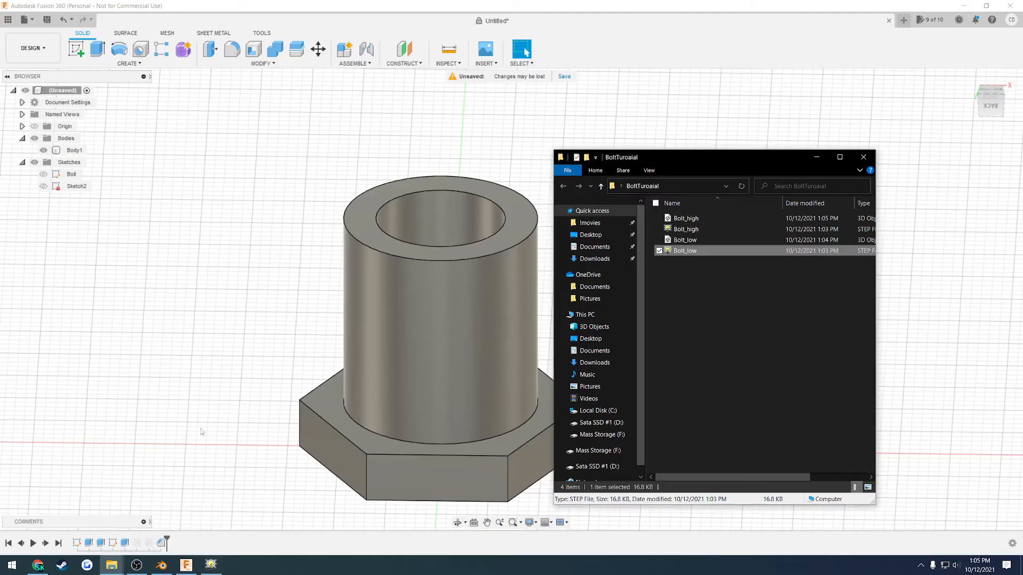
pyautogui.press('super')
pyautogui.click(87, 304)
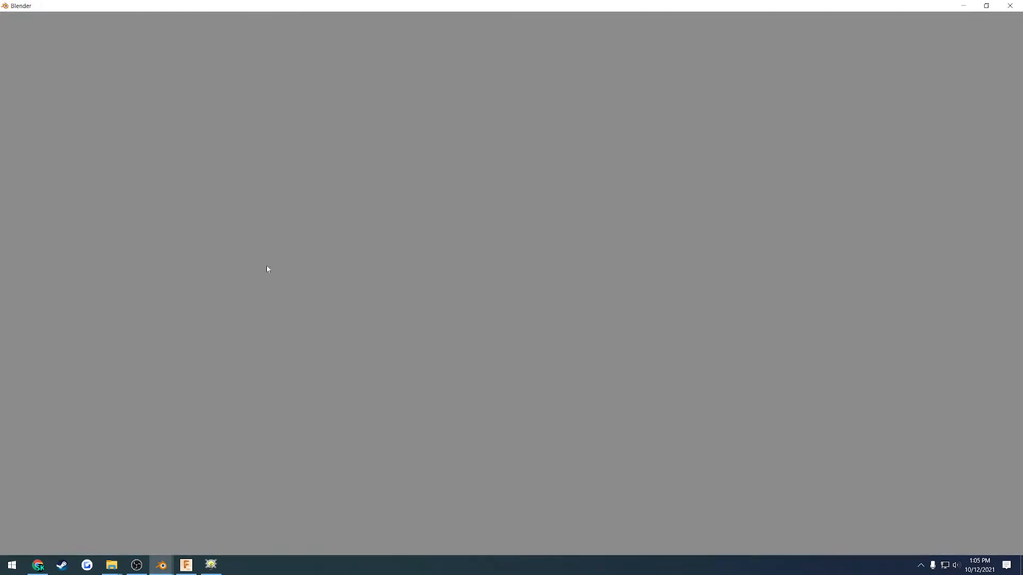
pyautogui.press('a')
pyautogui.press('Delete')
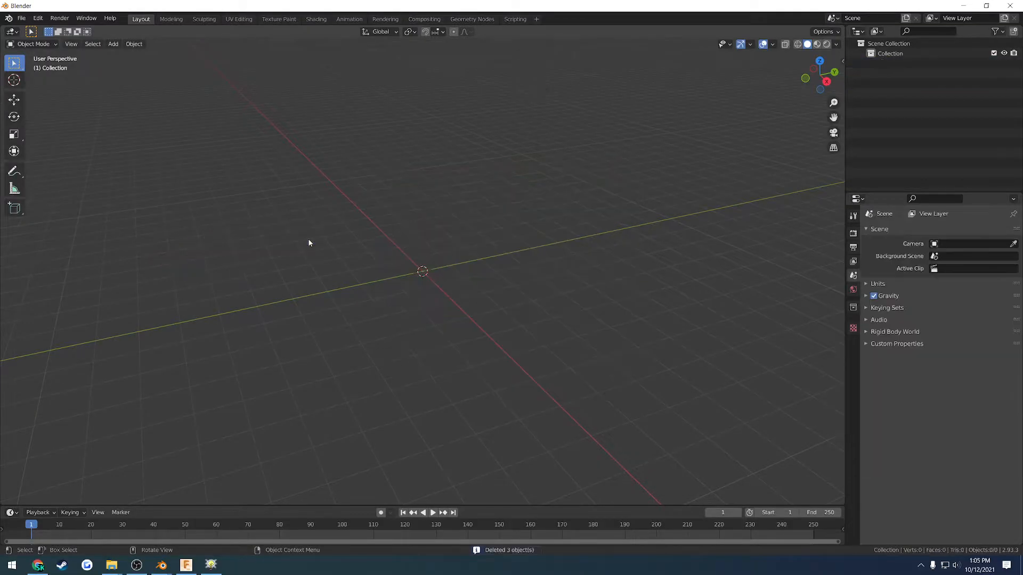
# Save the scene as untitled.blend in the BoltTuroaial folder and import Bolt_high.fbx and Bolt_low.fbx.
pyautogui.hotkey('ctrl', 's')
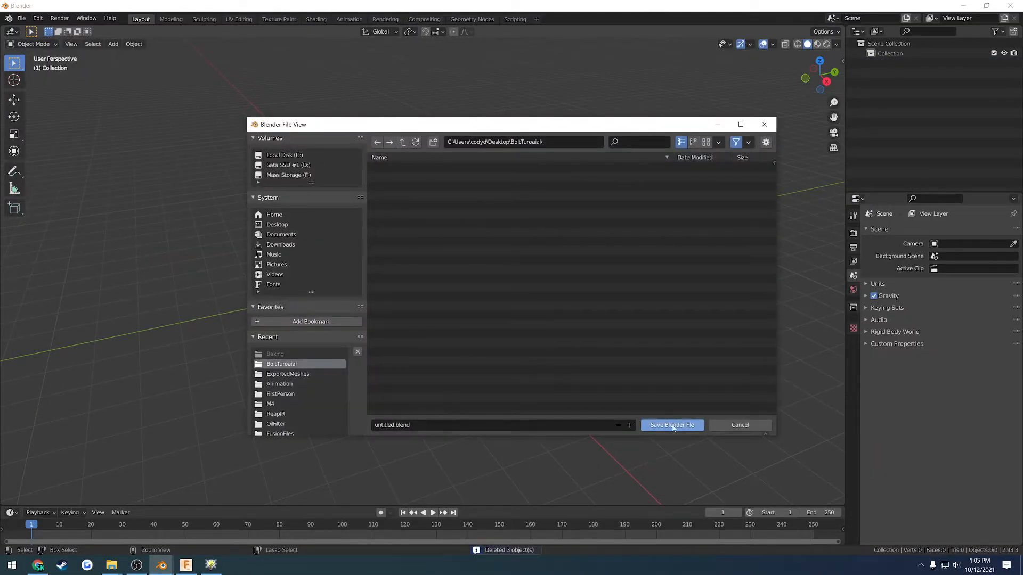
pyautogui.click(670, 424)
pyautogui.click(22, 18)
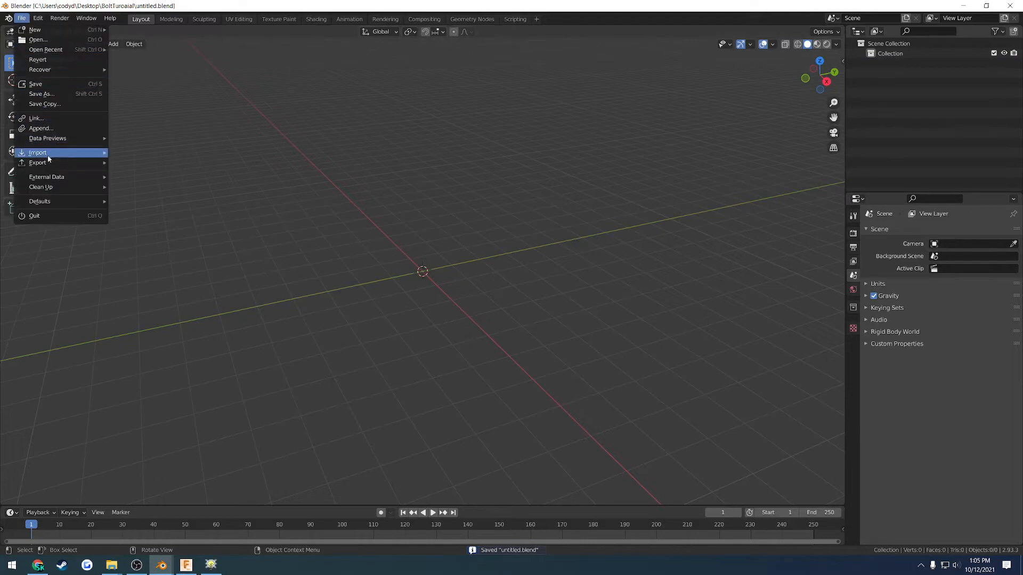
pyautogui.moveTo(47, 154)
pyautogui.click(161, 221)
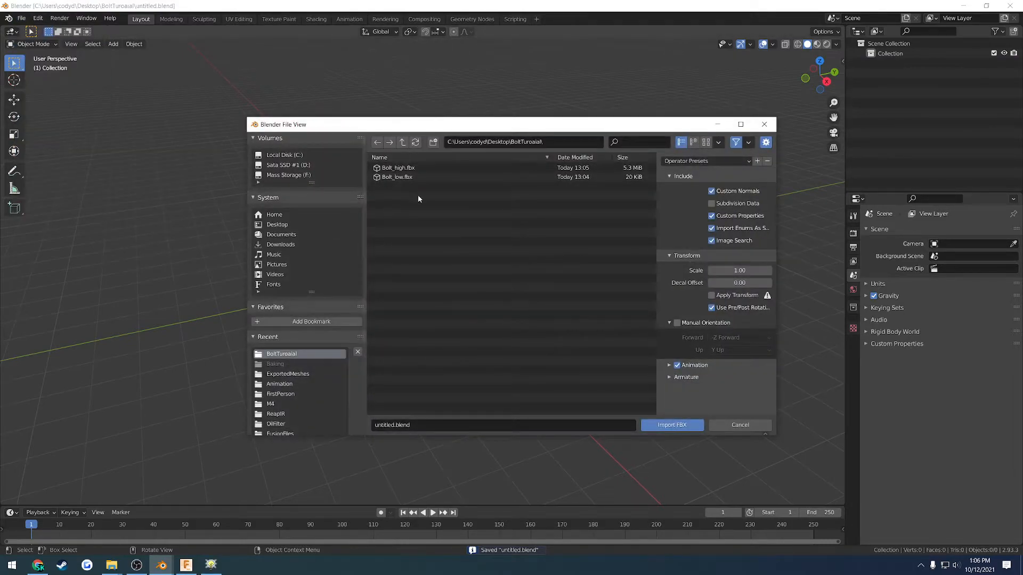
pyautogui.moveTo(418, 195); pyautogui.dragTo(389, 163)
pyautogui.click(676, 424)
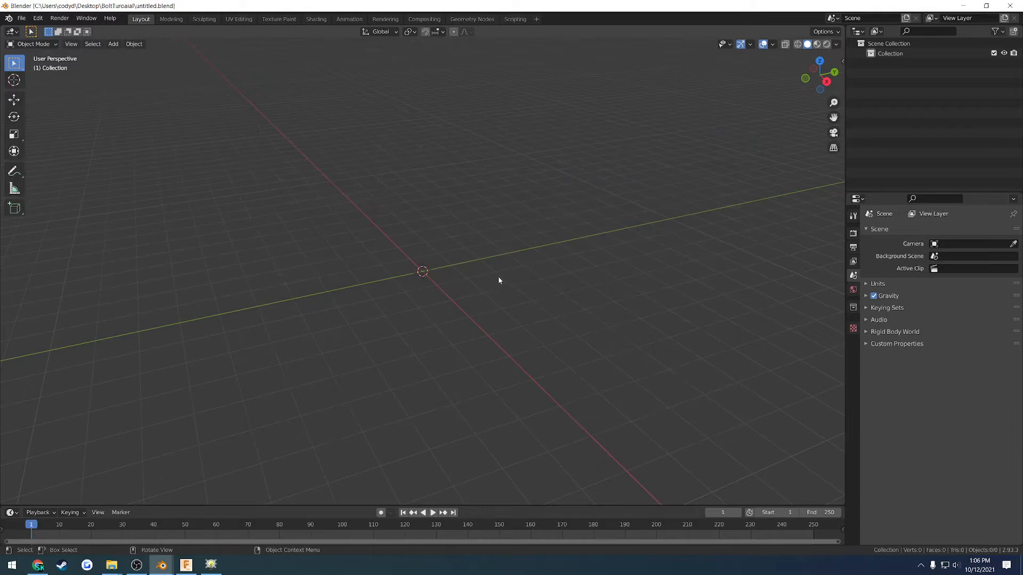
# Scale both imported bolts up by a factor of 100.
pyautogui.scroll(-2, 522, 282)
pyautogui.write('s')
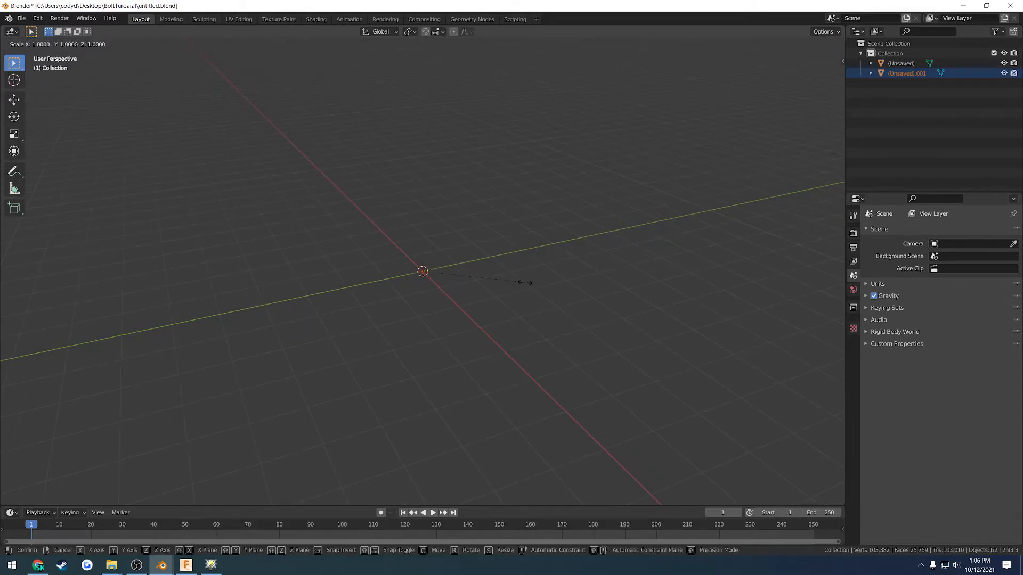
pyautogui.write('100')
pyautogui.press('Return')
# Hide the unthreaded bolt and rename the threaded one Bolt_HighImport.
pyautogui.click(905, 63)
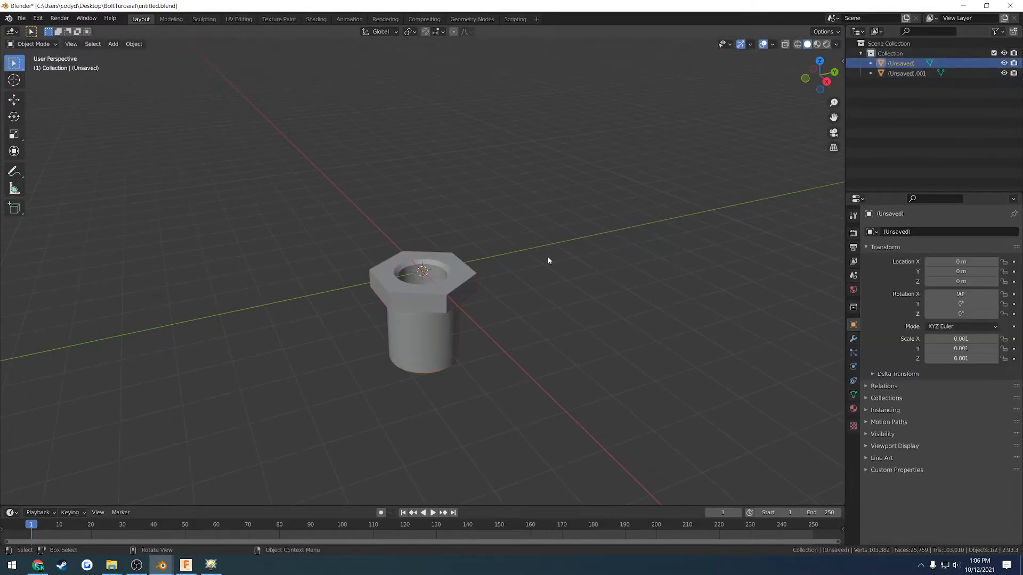
pyautogui.click(1003, 73)
pyautogui.doubleClick(903, 66)
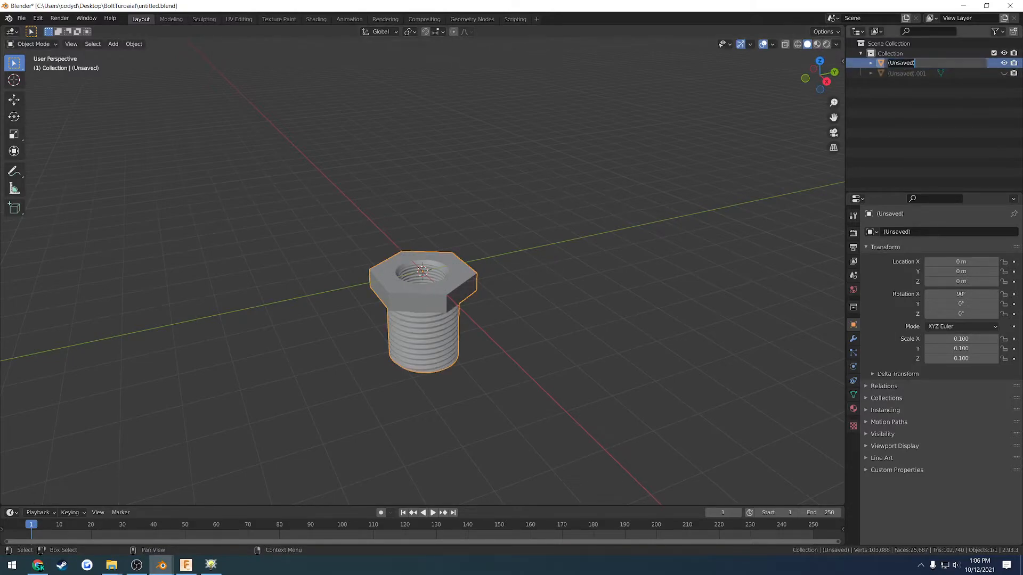
pyautogui.write('Bolt_HighImport')
pyautogui.press('Return')
# Show the unthreaded bolt, hide the threaded one, and rename the unthreaded object Bolt_LowImport.
pyautogui.click(1004, 73)
pyautogui.click(1003, 63)
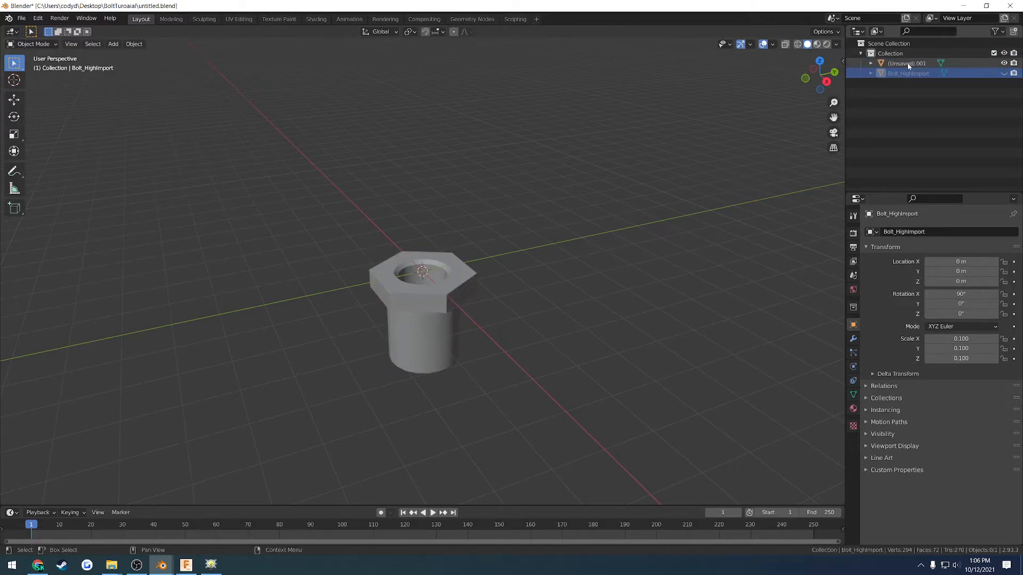
pyautogui.doubleClick(905, 62)
pyautogui.write('Bolt')
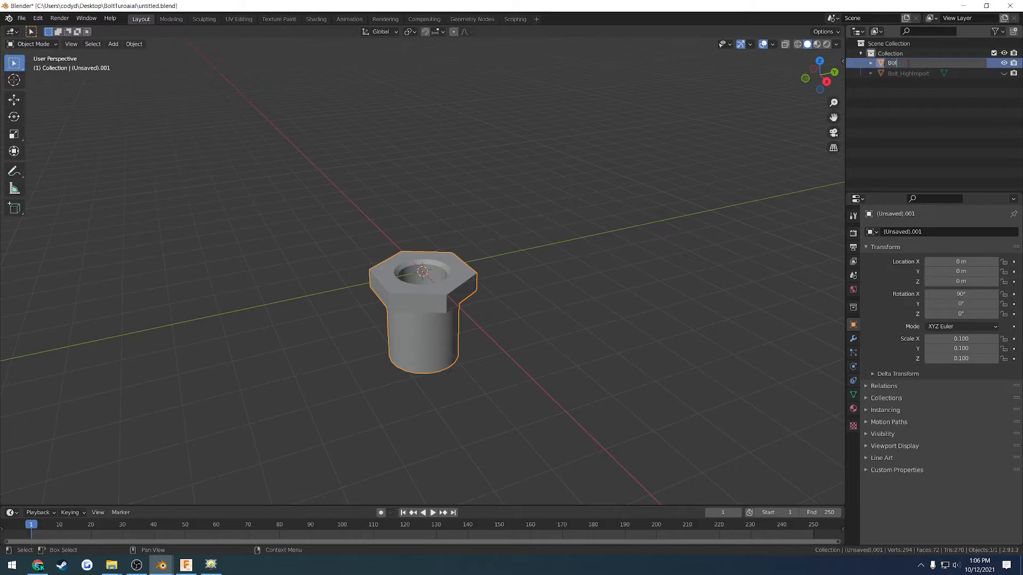
pyautogui.write('_LowImport')
pyautogui.press('Return')
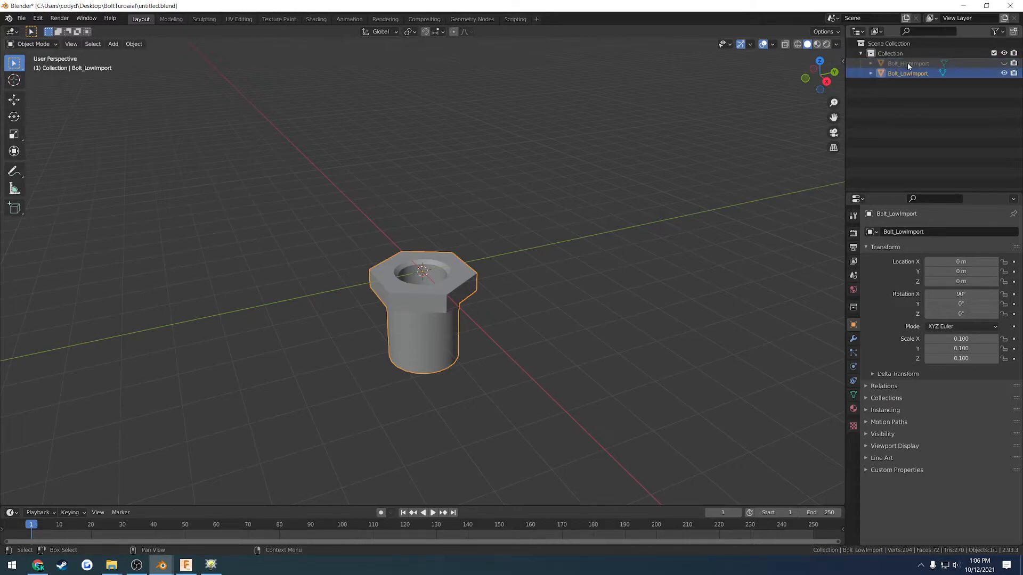
# Save the file and join the timeline area into the 3D viewport.
pyautogui.hotkey('ctrl', 's')
pyautogui.rightClick(488, 505)
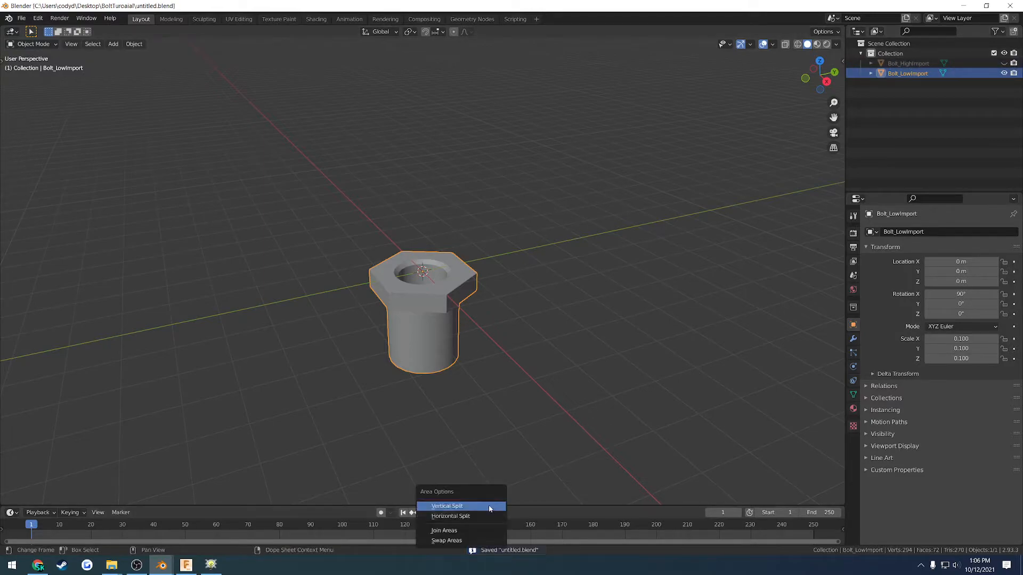
pyautogui.click(461, 531)
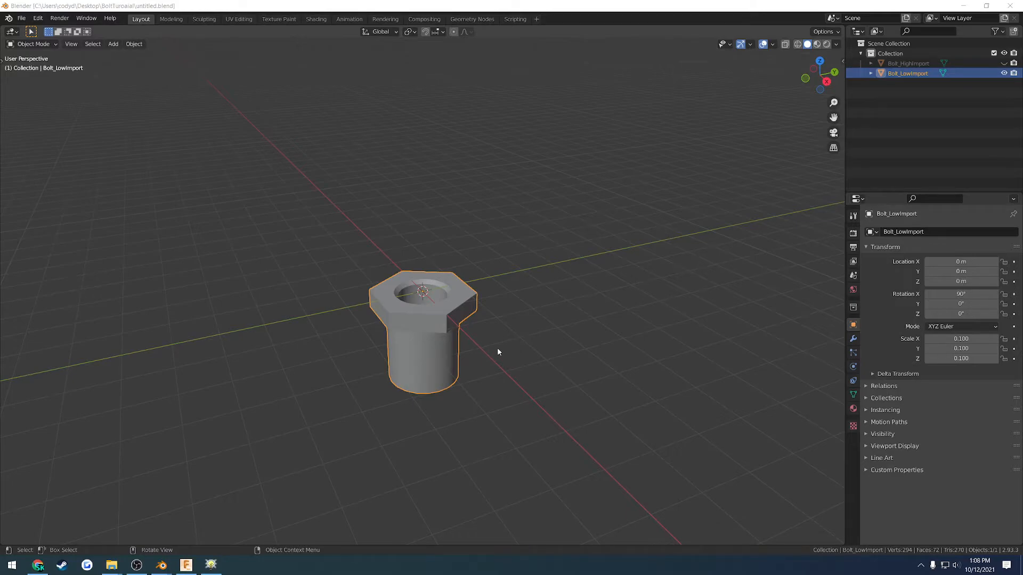
# Examine the unthreaded bolt's edges and shading in Edit Mode and Object Mode, then save the file.
pyautogui.scroll(4, 495, 354)
pyautogui.moveTo(491, 370); pyautogui.dragTo(562, 366, button='middle')
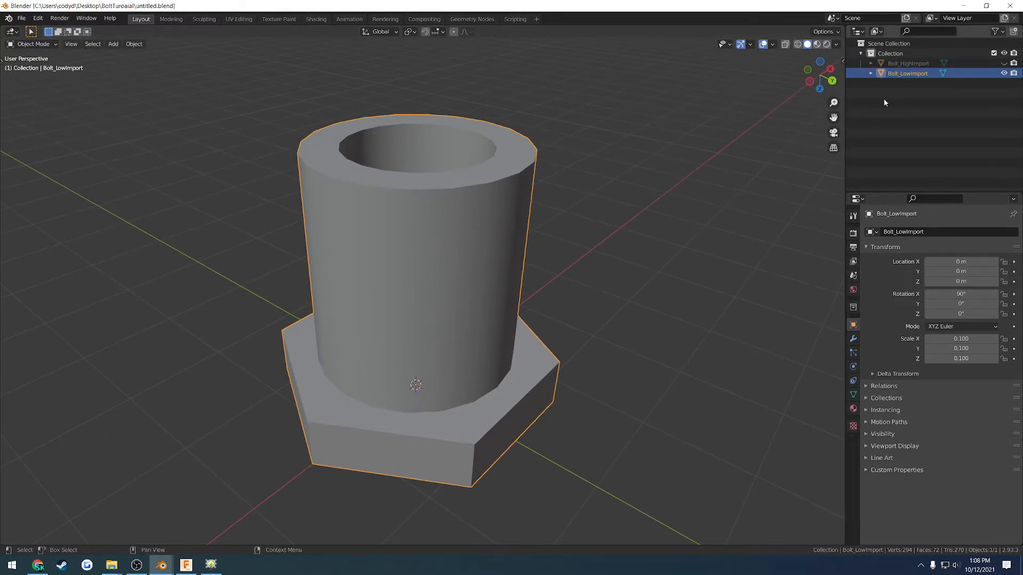
pyautogui.press('Tab')
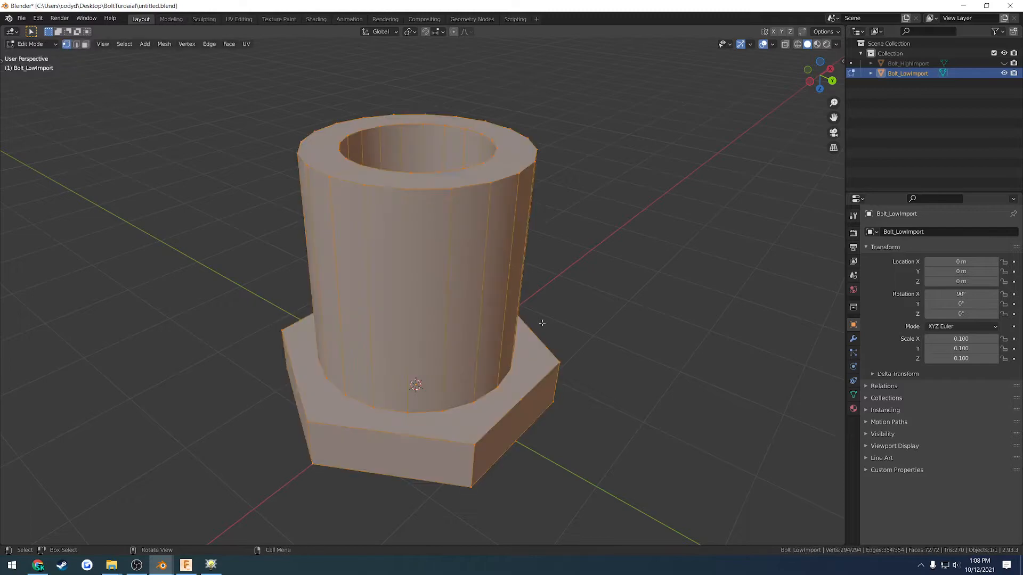
pyautogui.press('Tab')
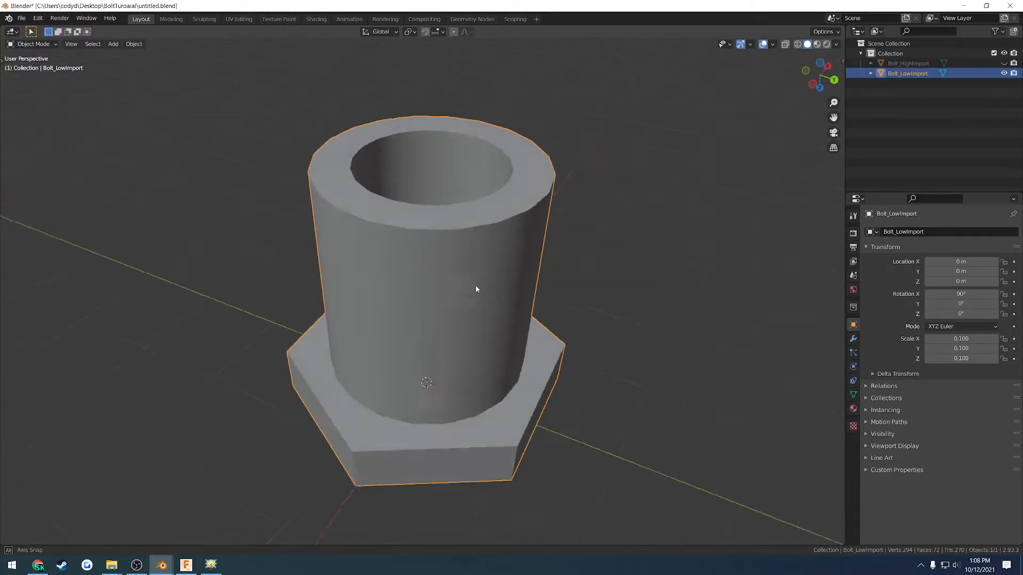
pyautogui.press('Tab')
pyautogui.moveTo(559, 289); pyautogui.dragTo(499, 276, button='middle')
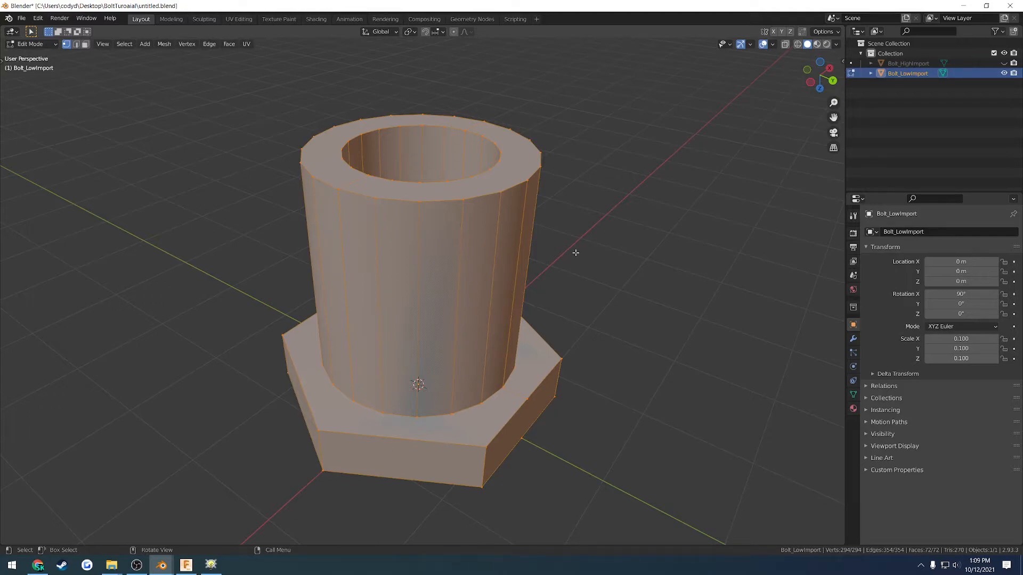
pyautogui.moveTo(508, 227); pyautogui.dragTo(432, 161, button='middle')
pyautogui.moveTo(470, 224); pyautogui.dragTo(484, 213, button='middle')
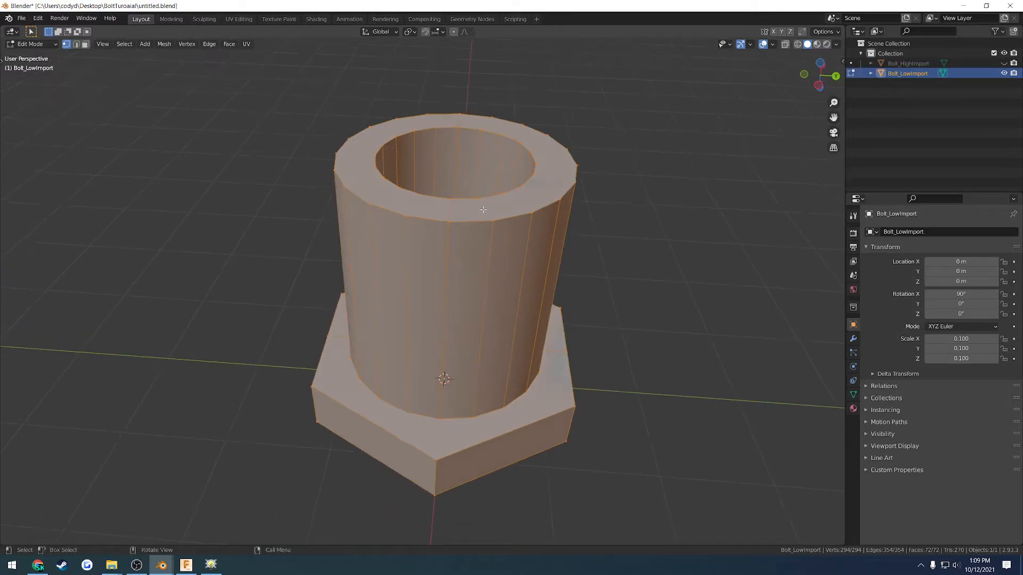
pyautogui.hotkey('ctrl', 's')
pyautogui.press('Tab')
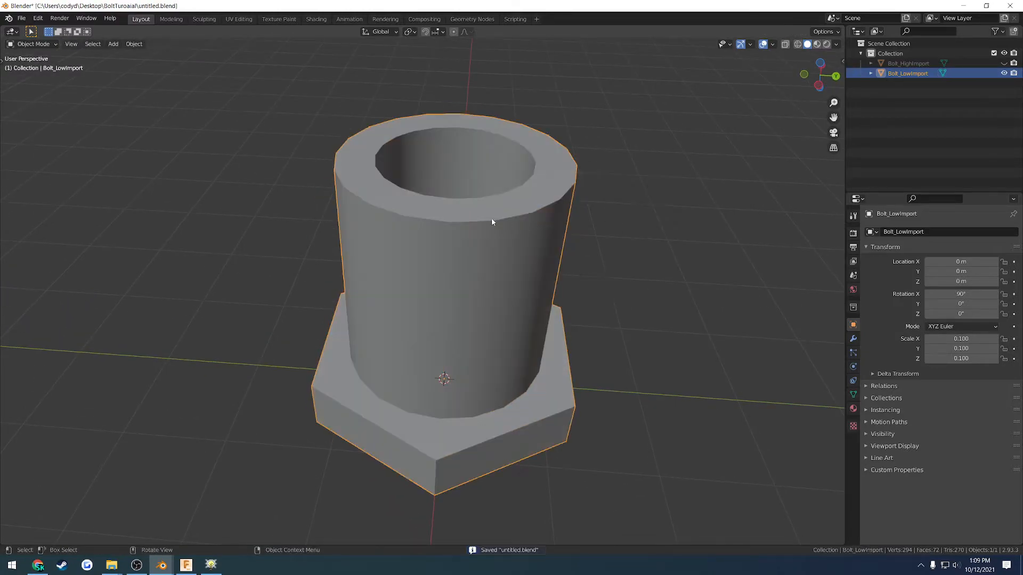
# Show Bolt_HighImport again and apply all transforms to both bolts.
pyautogui.click(1004, 63)
pyautogui.press('n')
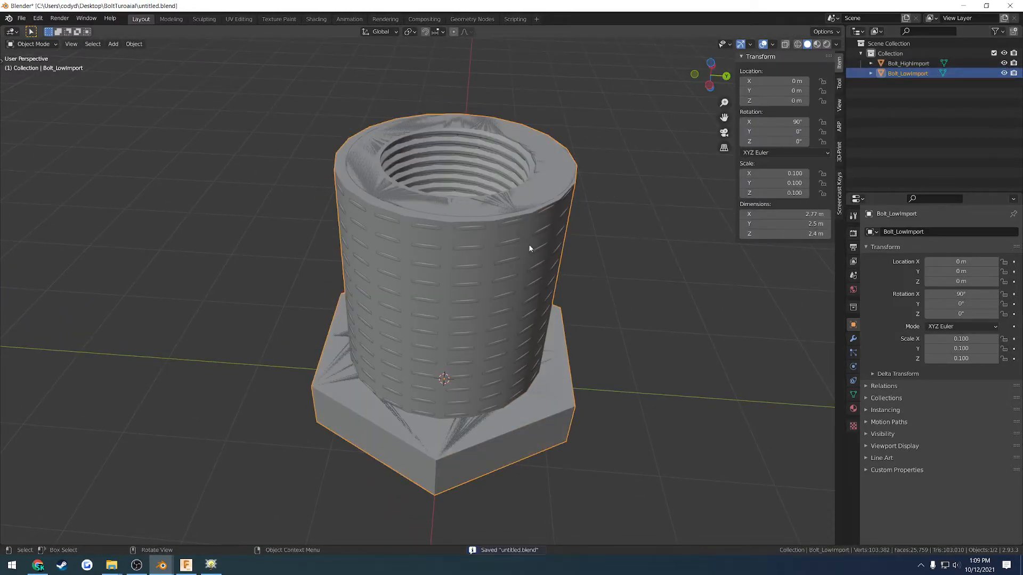
pyautogui.press('a')
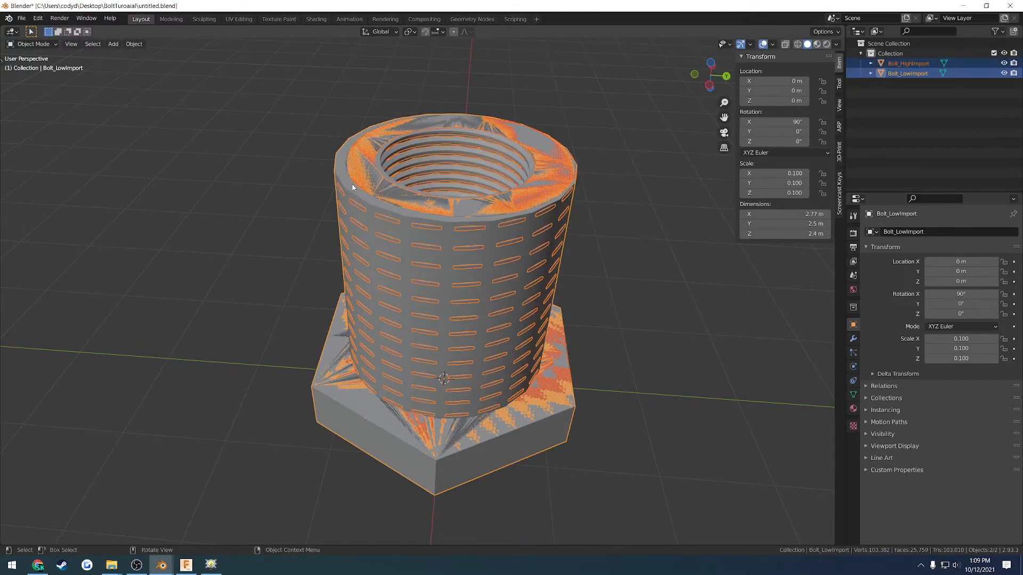
pyautogui.hotkey('ctrl', 'a')
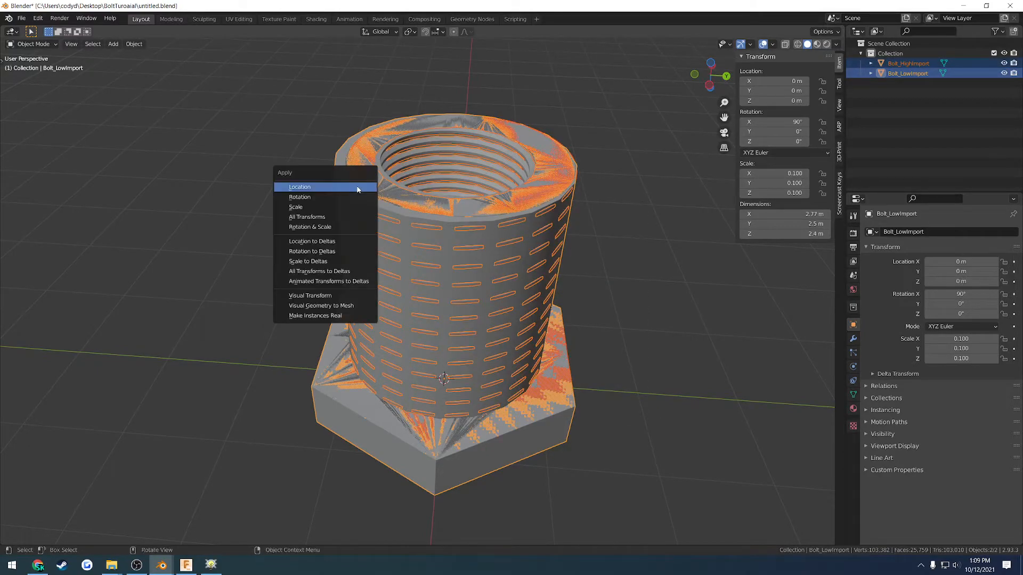
pyautogui.click(311, 217)
pyautogui.click(462, 256)
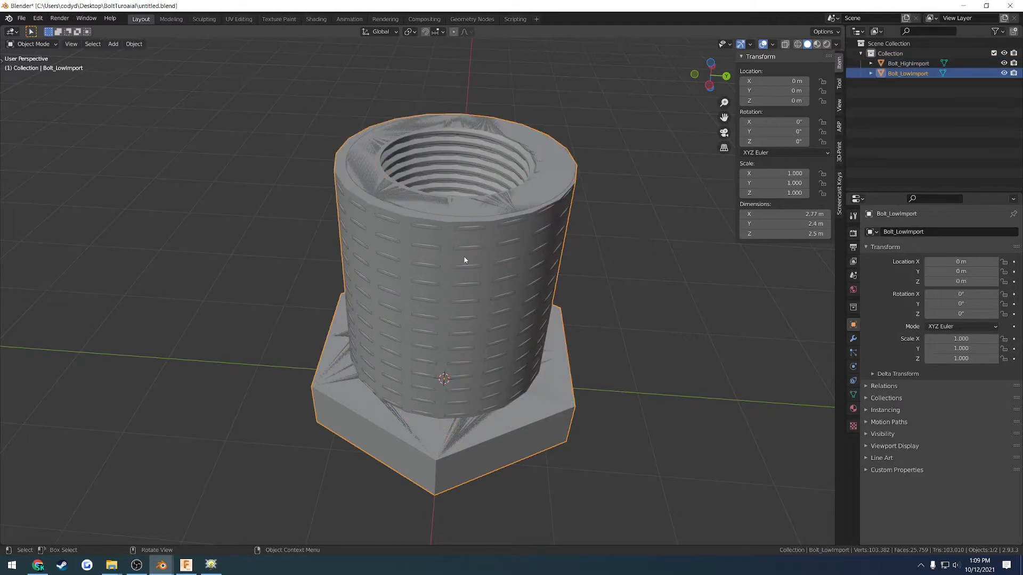
# Enable the Screencast Keys display, return to the object's transform properties, and save the file with nothing selected.
pyautogui.click(839, 187)
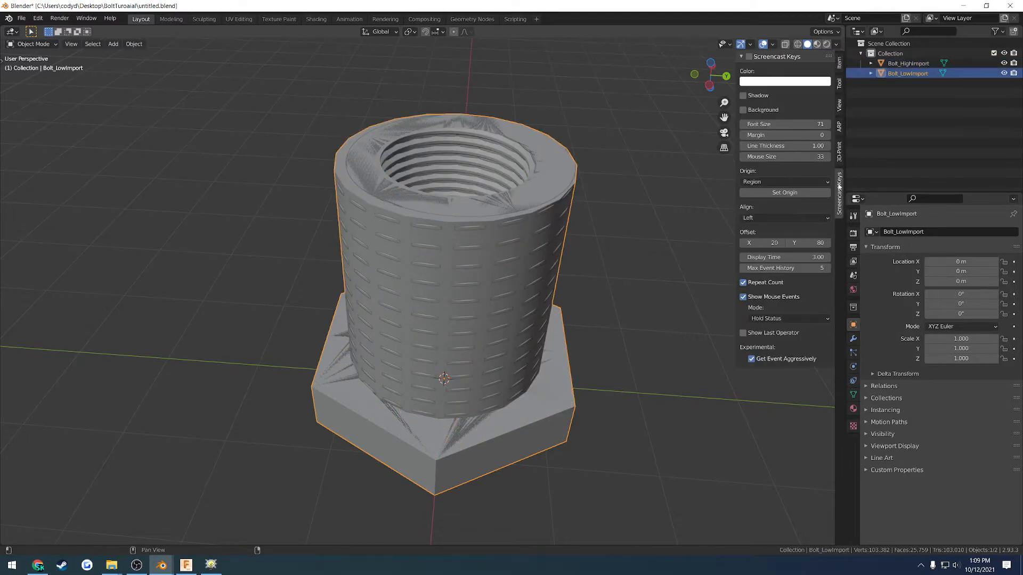
pyautogui.click(839, 64)
pyautogui.click(597, 266)
pyautogui.press('s')
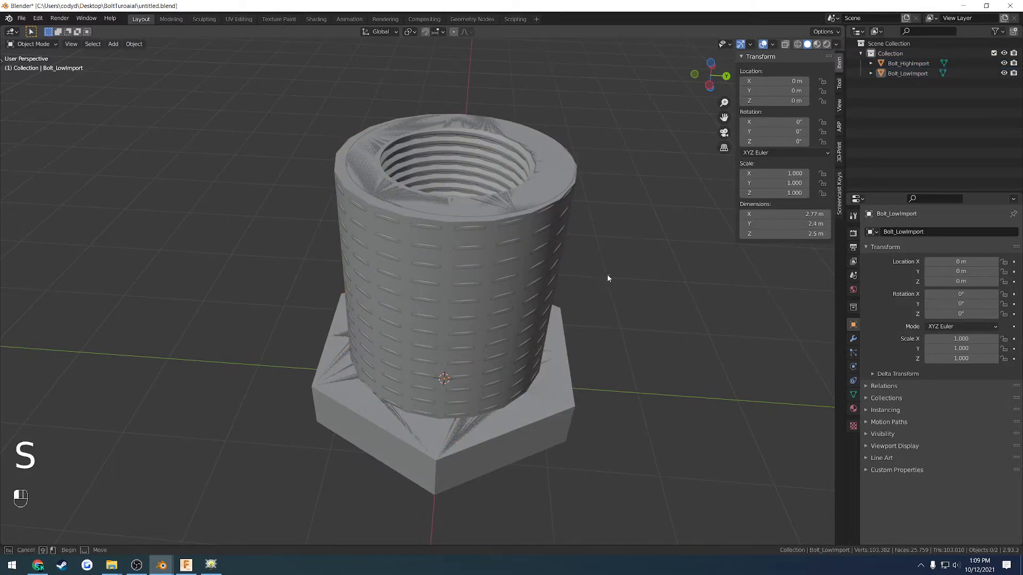
pyautogui.hotkey('ctrl', 's')
# Hide Bolt_HighImport and the sidebar, and open Bolt_LowImport in the UV Editing workspace.
pyautogui.click(1004, 63)
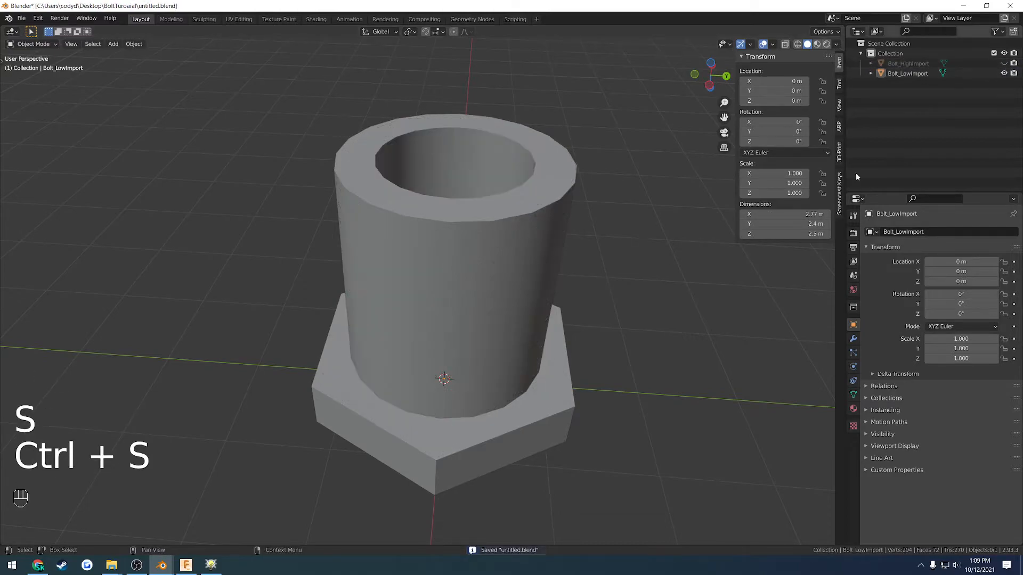
pyautogui.press('n')
pyautogui.click(481, 248)
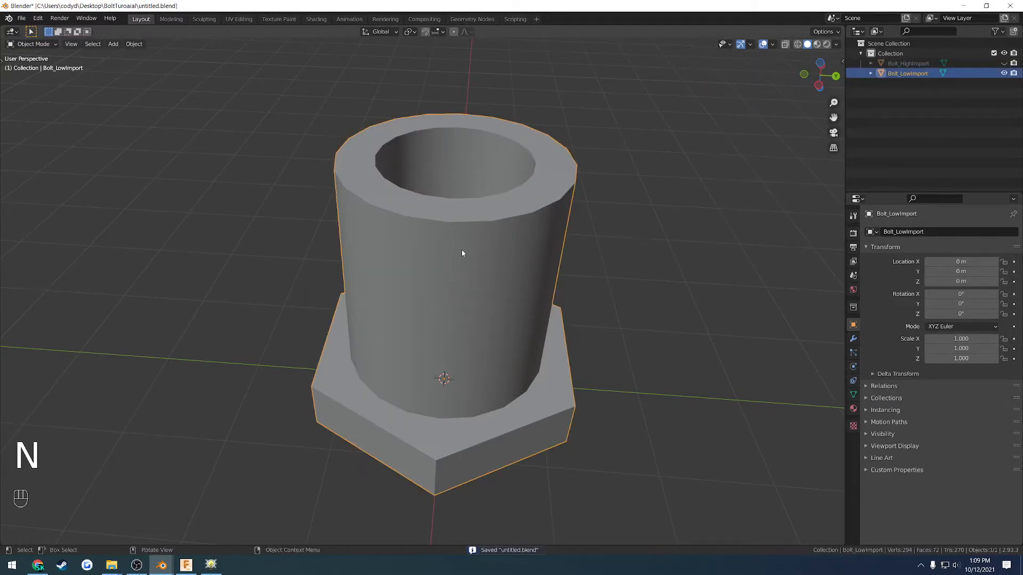
pyautogui.click(233, 19)
# Hide the UV Editing toolbars, frame the UV layout, and widen the 3D viewport by narrowing the UV editor.
pyautogui.press('t')
pyautogui.press('t')
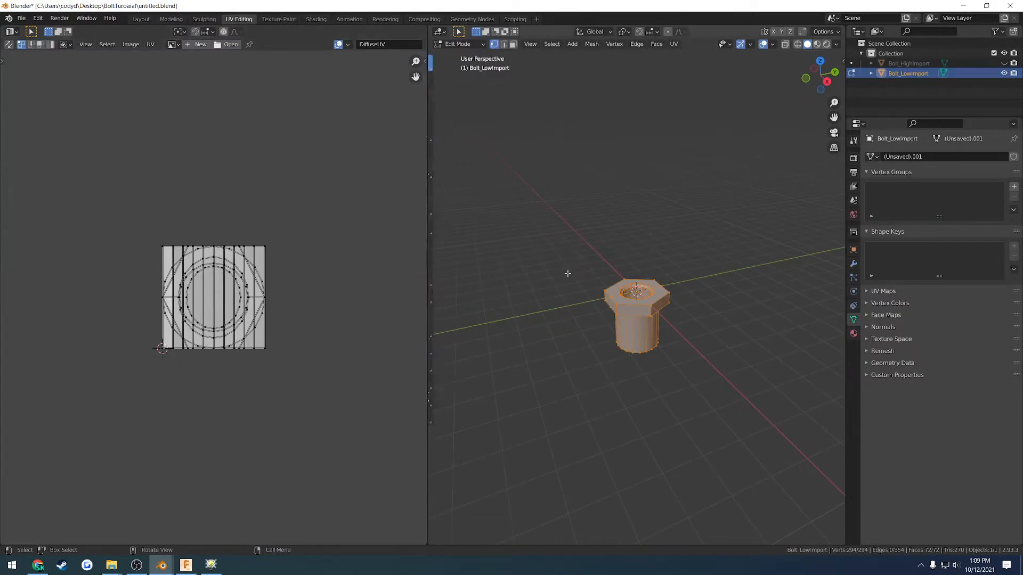
pyautogui.scroll(5, 560, 298)
pyautogui.scroll(2, 314, 301)
pyautogui.scroll(3, 312, 302)
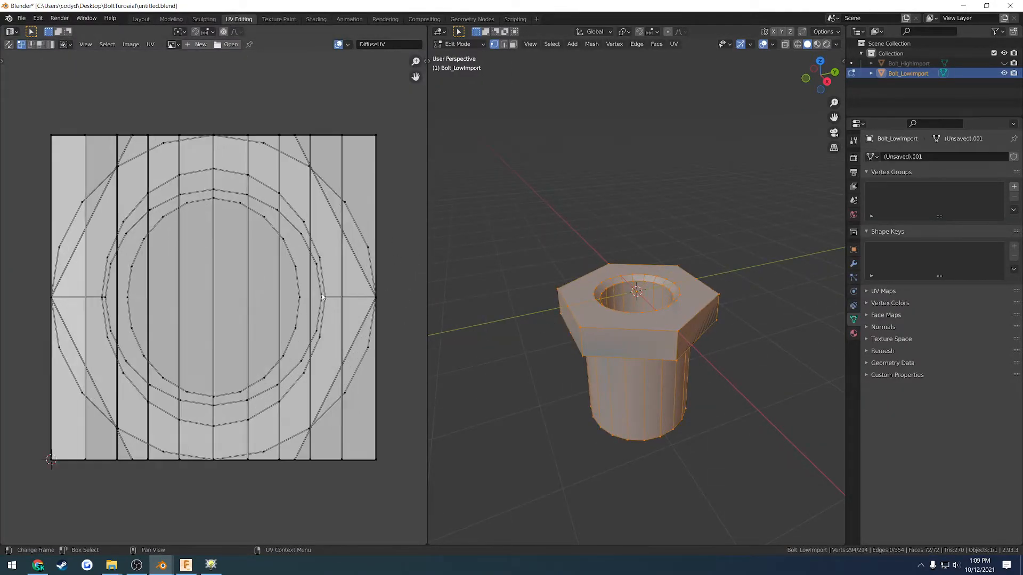
pyautogui.moveTo(426, 251); pyautogui.dragTo(336, 252)
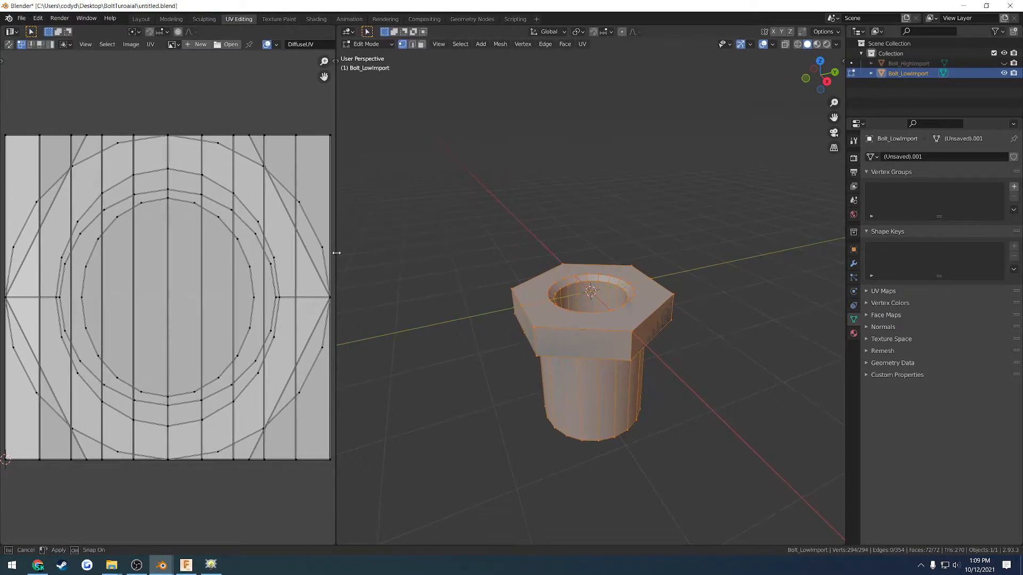
# Switch to edge selection and unwrap the entire Bolt_LowImport mesh.
pyautogui.scroll(3, 577, 356)
pyautogui.moveTo(578, 356); pyautogui.dragTo(652, 363, button='middle')
pyautogui.hotkey('alt', 'a')
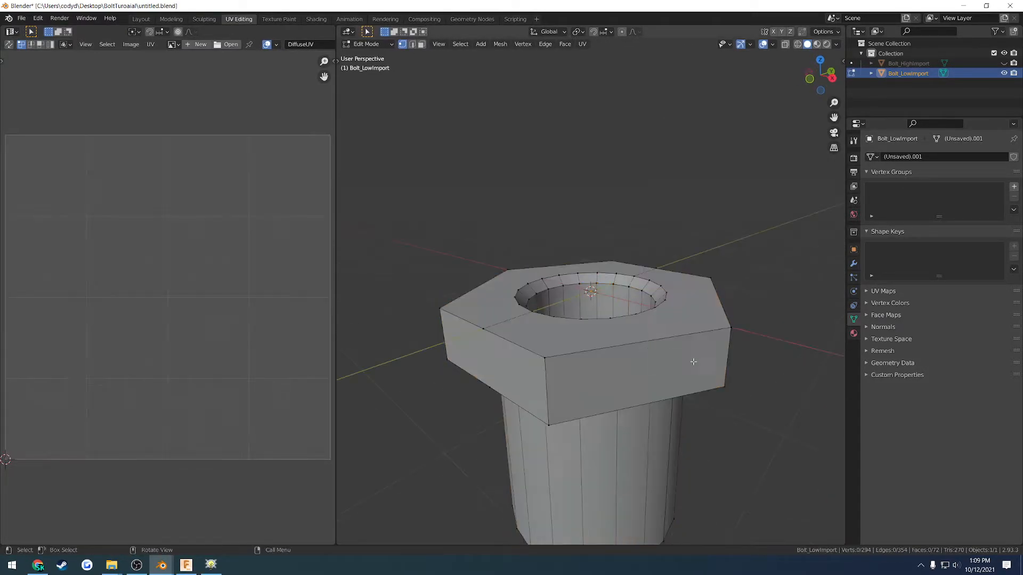
pyautogui.press('2')
pyautogui.moveTo(744, 366); pyautogui.dragTo(594, 347, button='middle')
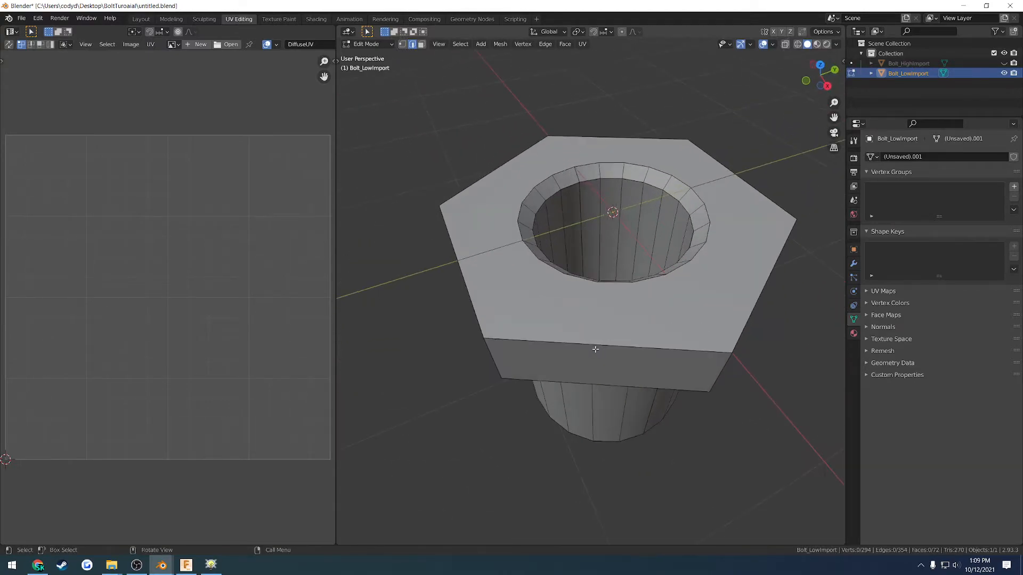
pyautogui.press('a')
pyautogui.press('u')
pyautogui.click(595, 349)
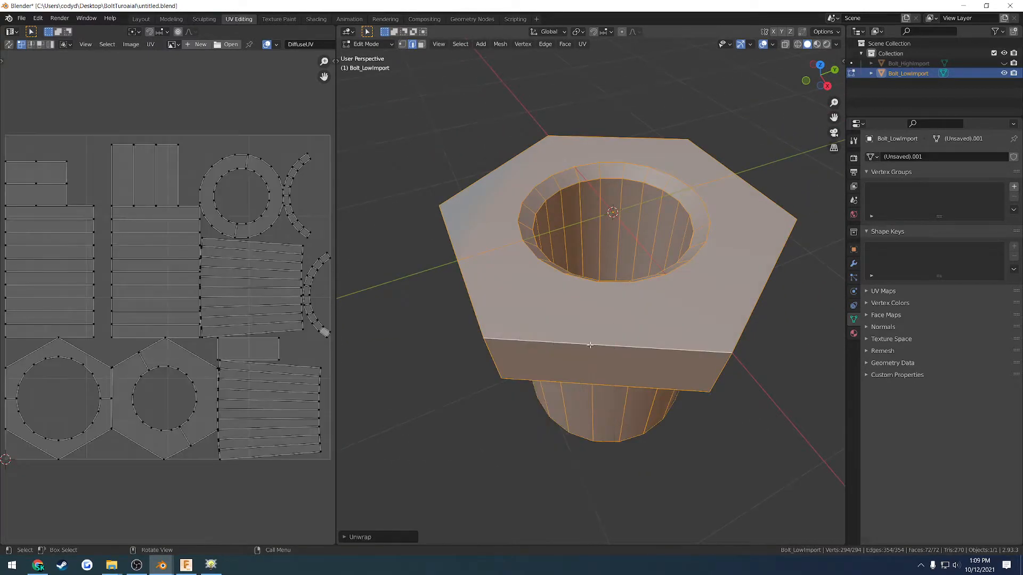
# Turn on the Display Stretch overlay for the UV layout, with all of Bolt_LowImport selected.
pyautogui.hotkey('alt', 'a')
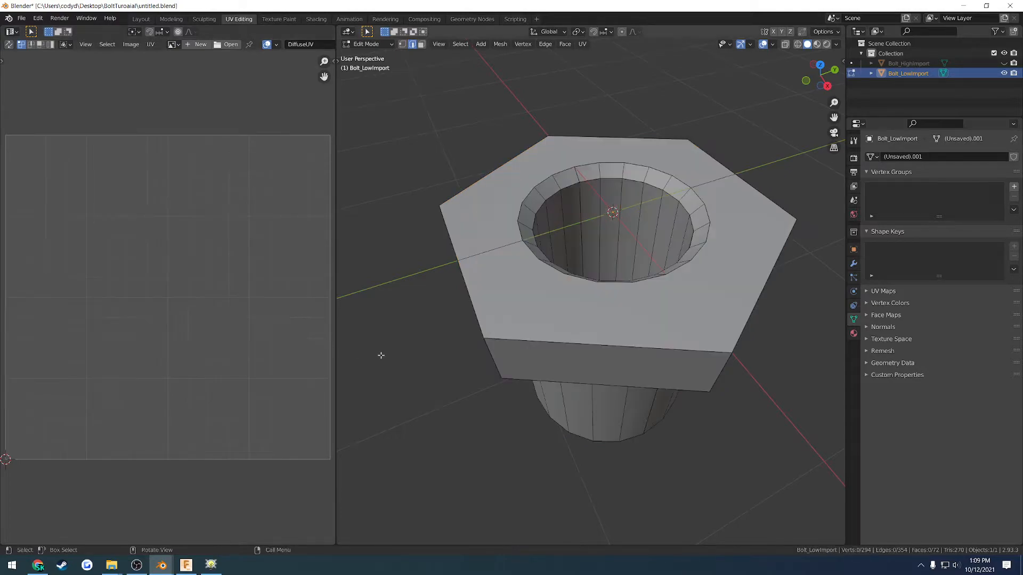
pyautogui.press('a')
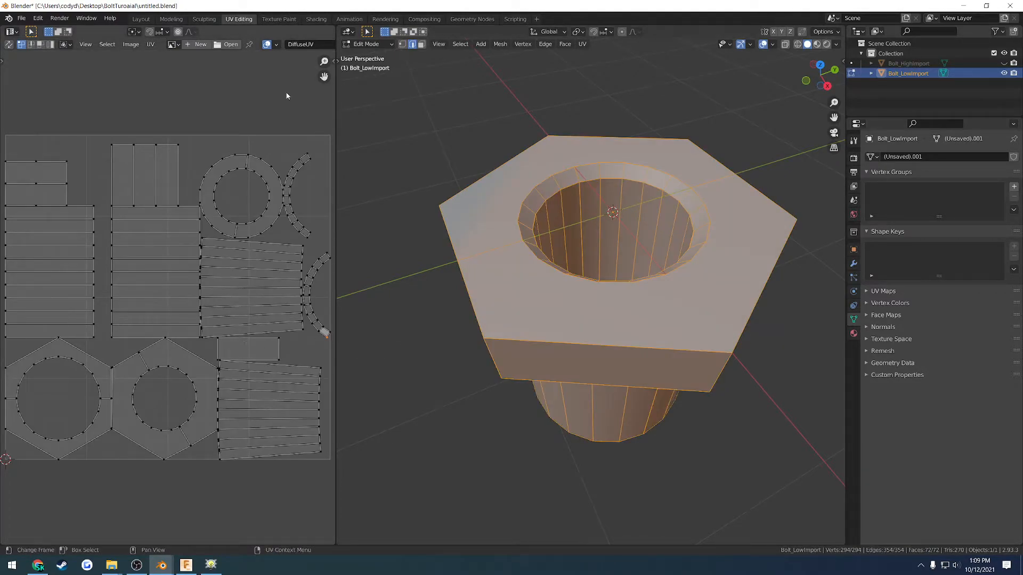
pyautogui.click(276, 44)
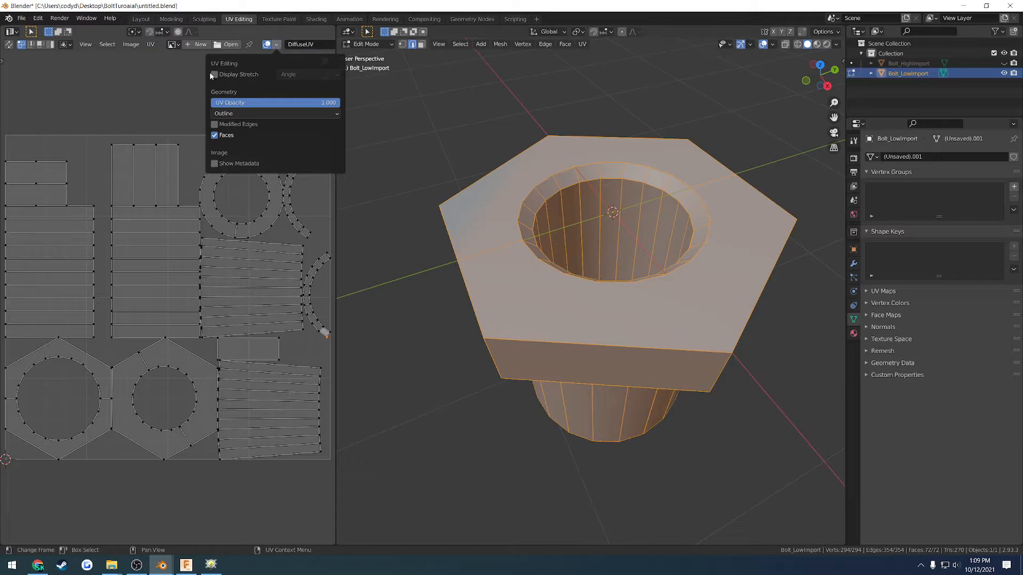
pyautogui.click(212, 74)
pyautogui.moveTo(422, 337); pyautogui.dragTo(566, 302, button='middle')
pyautogui.click(432, 331)
pyautogui.press('a')
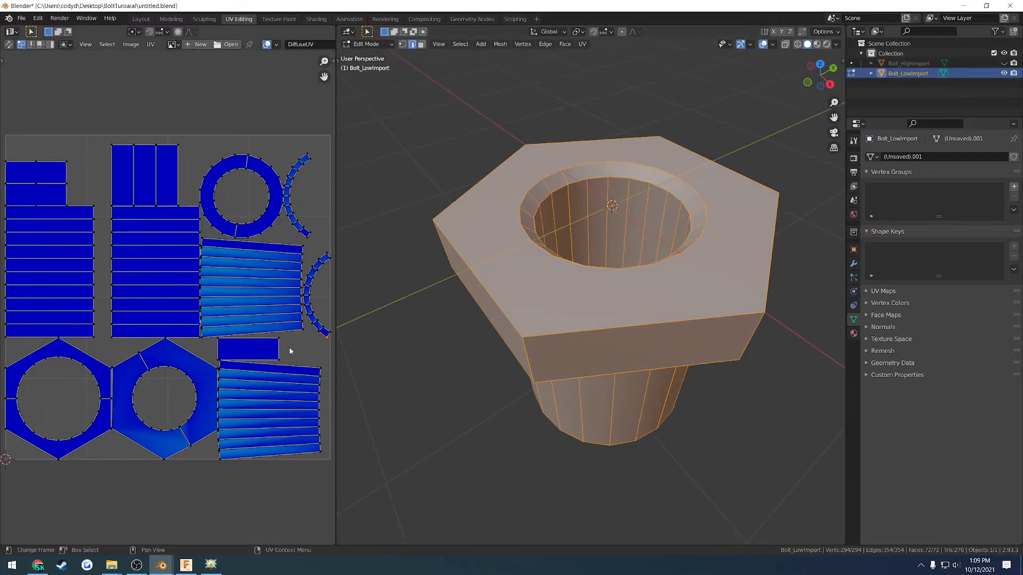
pyautogui.moveTo(293, 473); pyautogui.dragTo(258, 378)
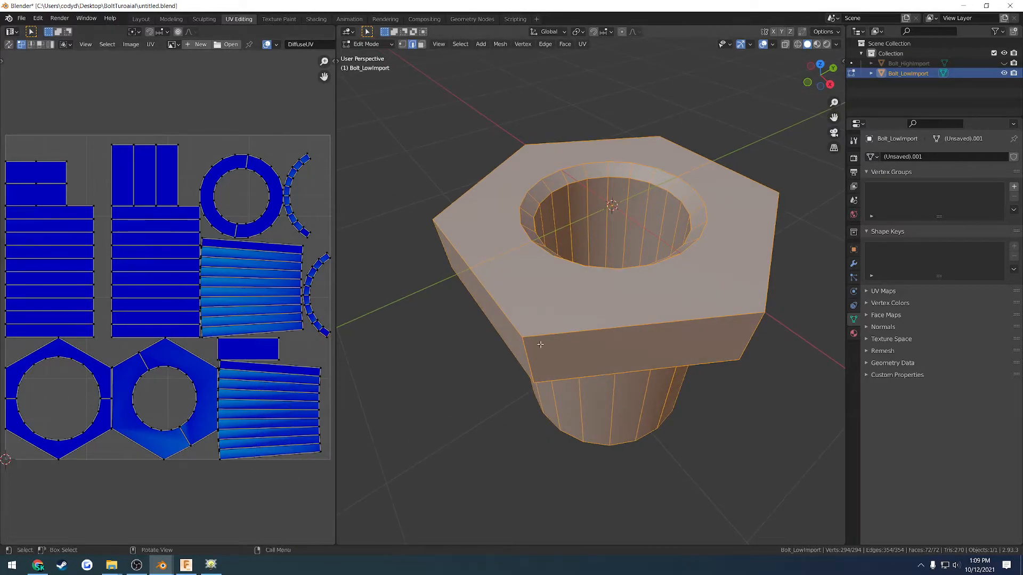
# Try to select the edge loop around the outer rim of the hex head.
pyautogui.click(604, 336)
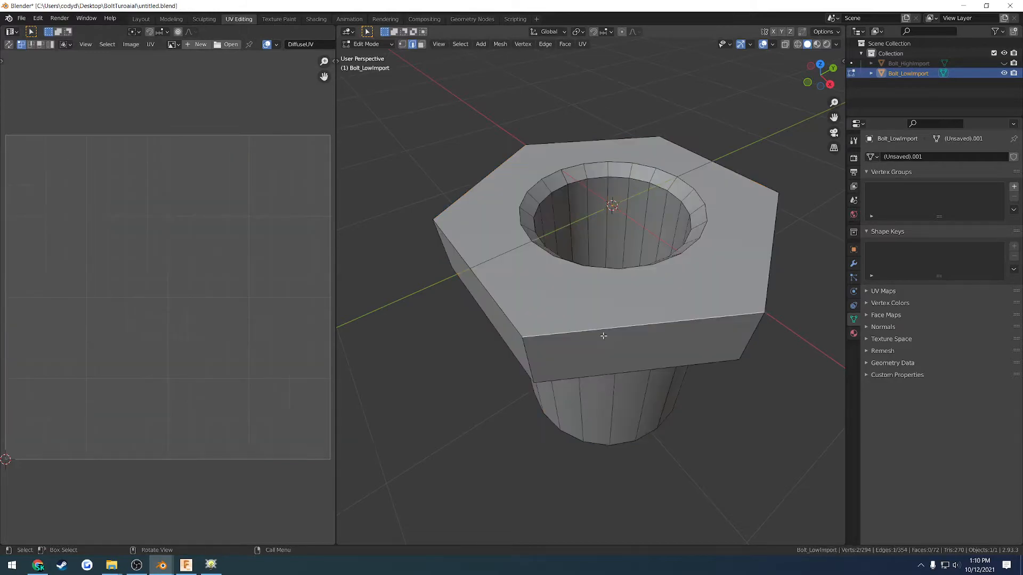
pyautogui.press('KP_1')
pyautogui.moveTo(586, 334); pyautogui.dragTo(563, 350, button='middle')
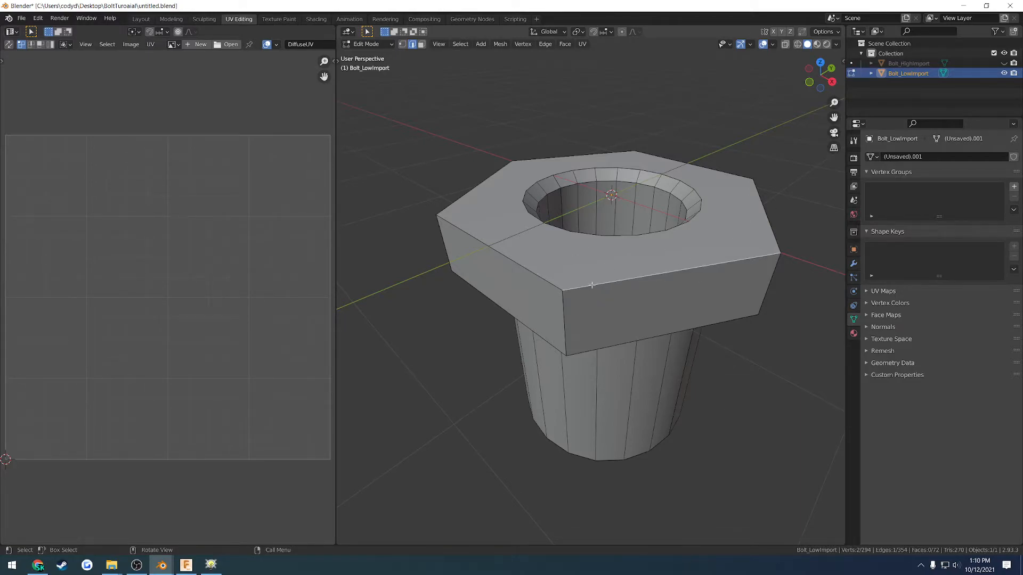
pyautogui.keyDown('alt'); pyautogui.click(586, 285); pyautogui.keyUp('alt')
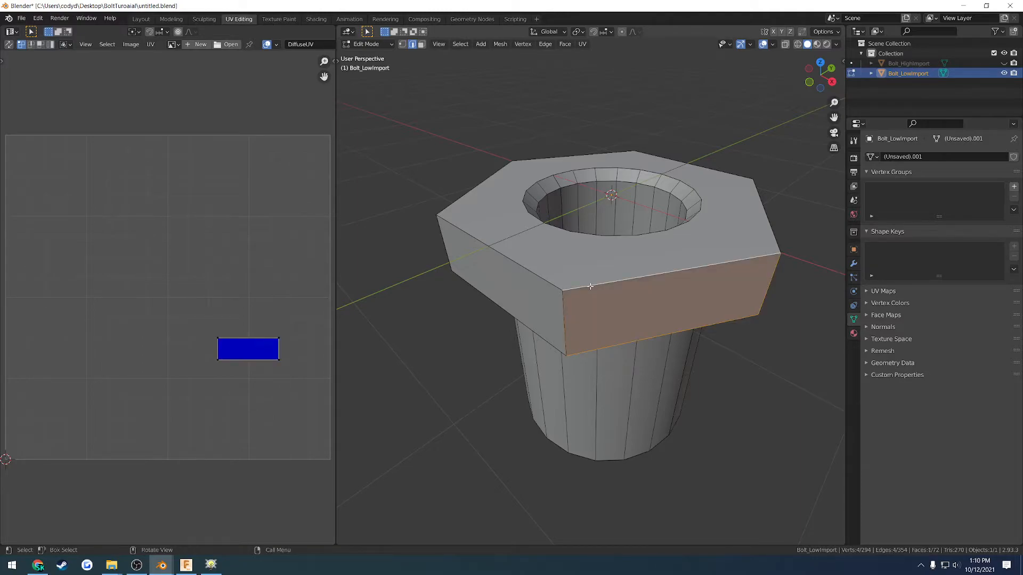
pyautogui.click(583, 285)
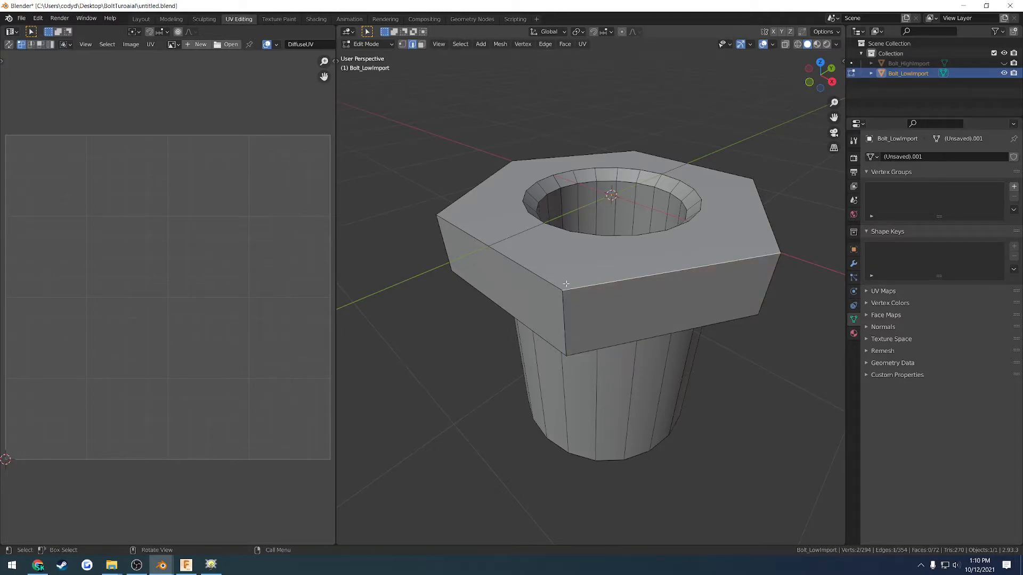
# Open the Layout workspace and put Bolt_LowImport into Edit Mode with edge selection, framing the hex head.
pyautogui.click(141, 18)
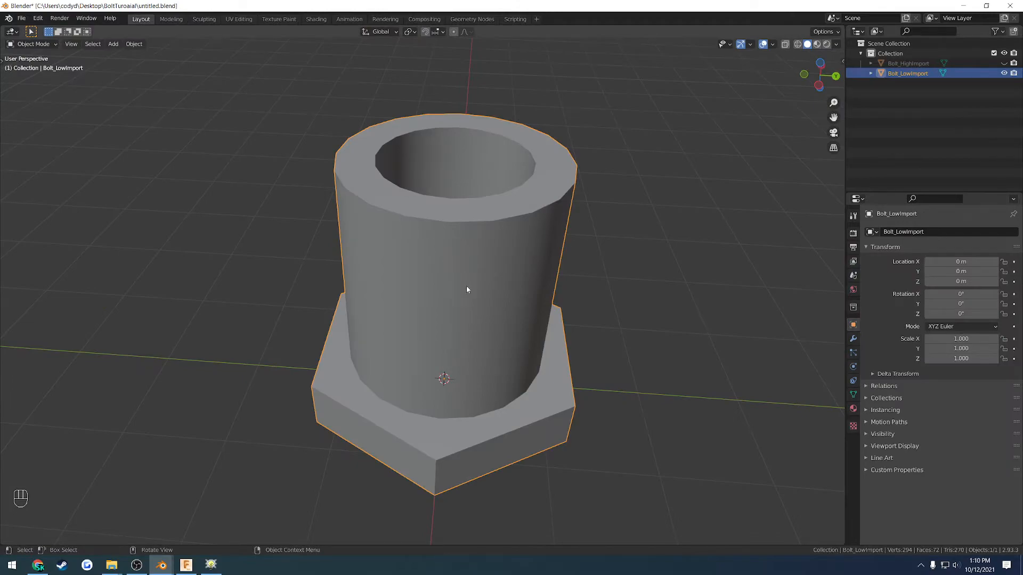
pyautogui.press('Tab')
pyautogui.moveTo(596, 308); pyautogui.dragTo(564, 247, button='middle')
pyautogui.press('2')
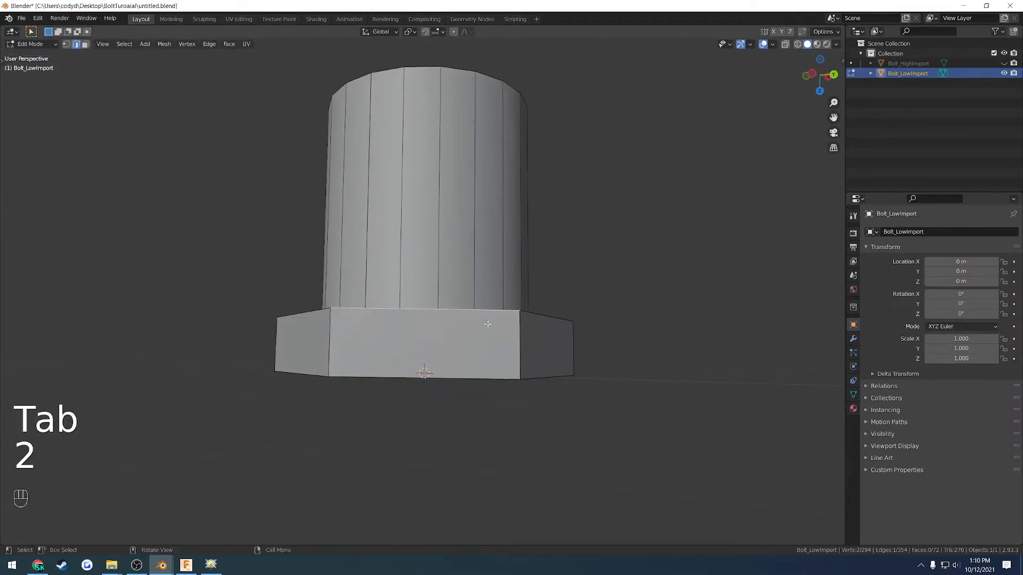
pyautogui.moveTo(488, 324); pyautogui.dragTo(514, 355, button='middle')
pyautogui.scroll(3, 545, 384)
pyautogui.keyDown('shift'); pyautogui.moveTo(574, 422); pyautogui.dragTo(561, 375, button='middle'); pyautogui.keyUp('shift')
# Try loop-selecting the hex head's shank-side rim edges, and select the head's near corner vertex in vertex selection mode.
pyautogui.keyDown('alt'); pyautogui.click(563, 397); pyautogui.keyUp('alt')
pyautogui.keyDown('alt'); pyautogui.click(337, 402); pyautogui.keyUp('alt')
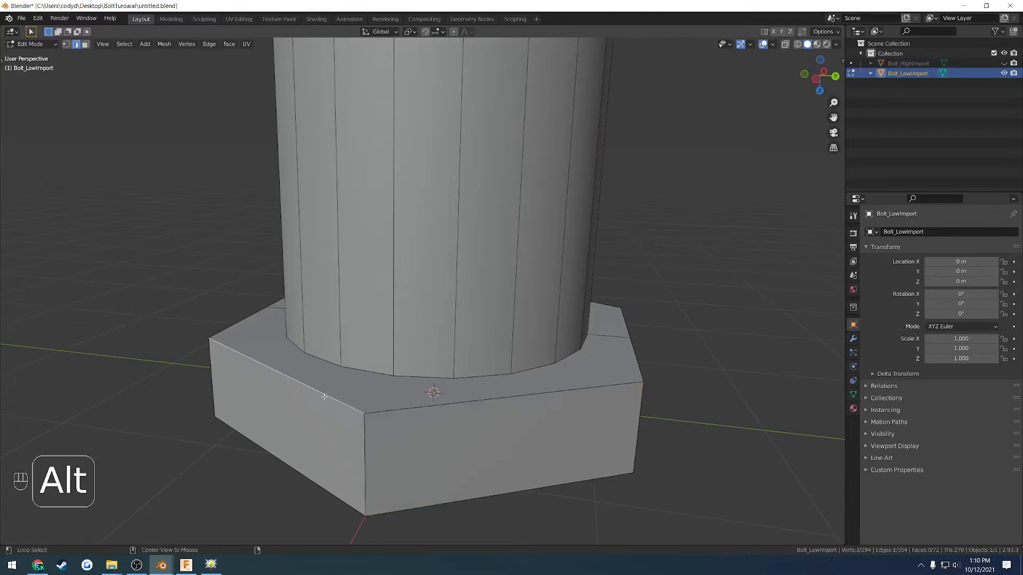
pyautogui.press('1')
pyautogui.click(387, 423)
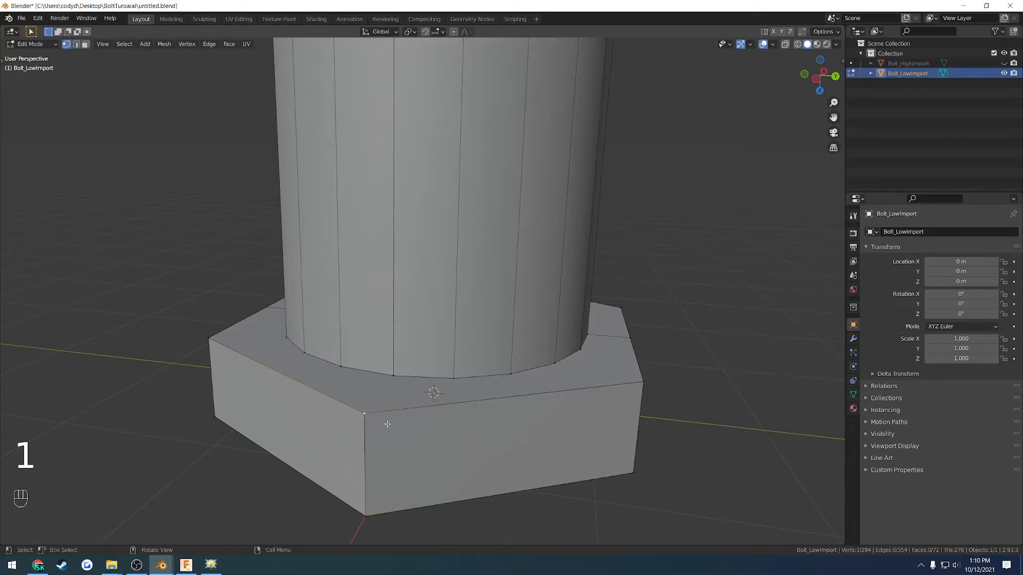
pyautogui.press('g')
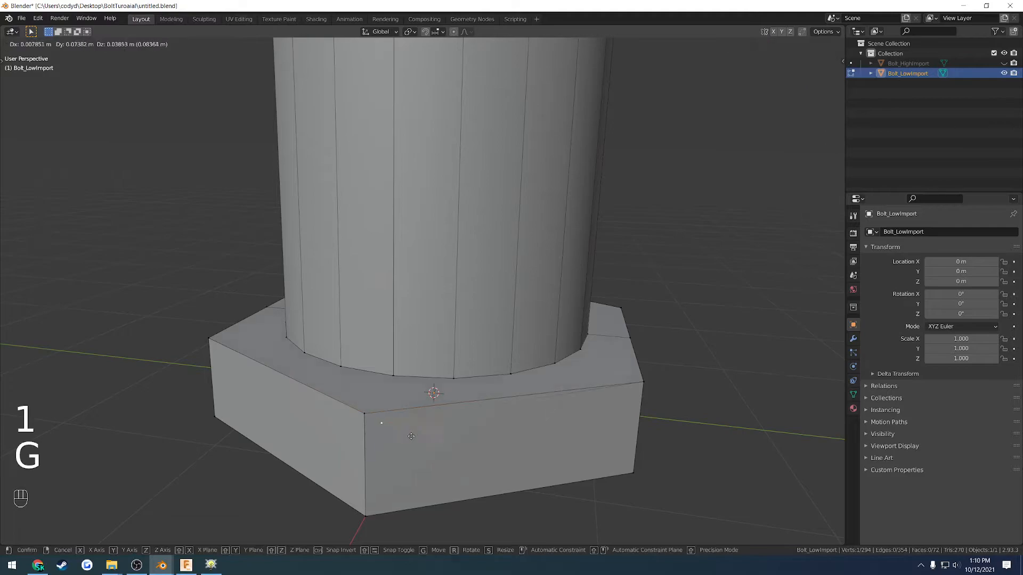
pyautogui.rightClick(389, 400)
pyautogui.press('g')
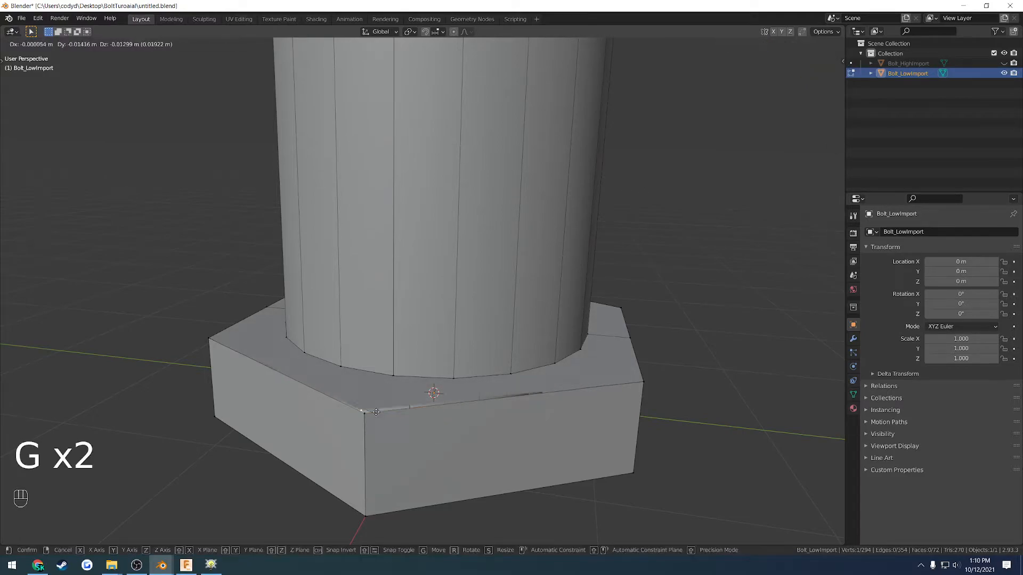
pyautogui.rightClick(365, 388)
pyautogui.press('g')
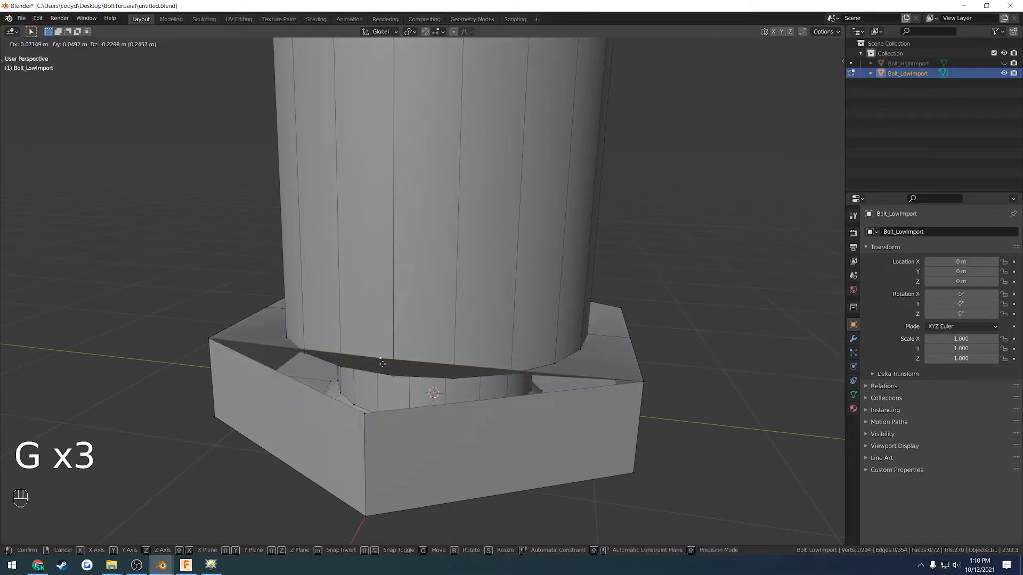
pyautogui.rightClick(416, 373)
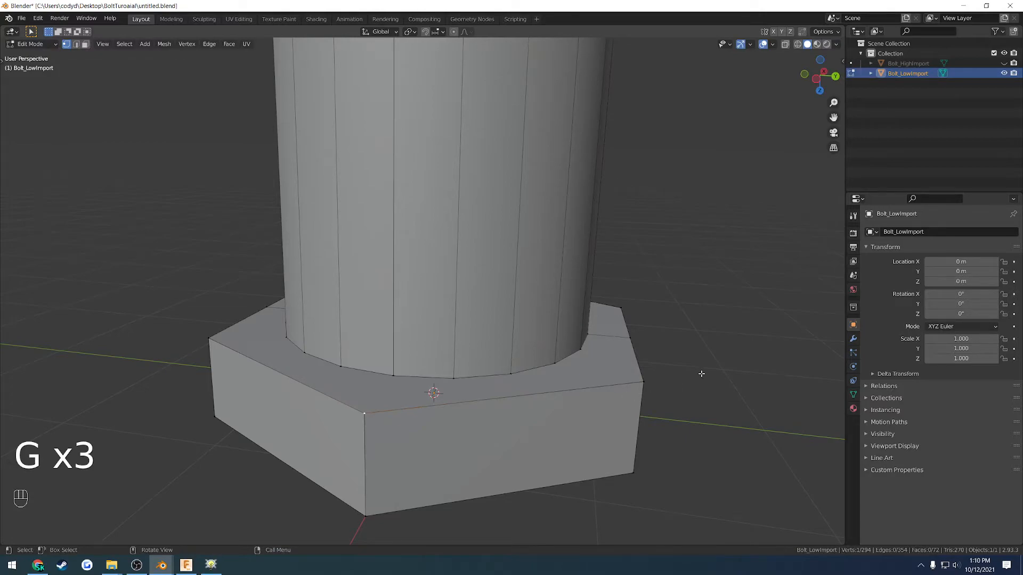
# Select the entire low-poly bolt mesh and merge its vertices by distance.
pyautogui.press('a')
pyautogui.press('F3')
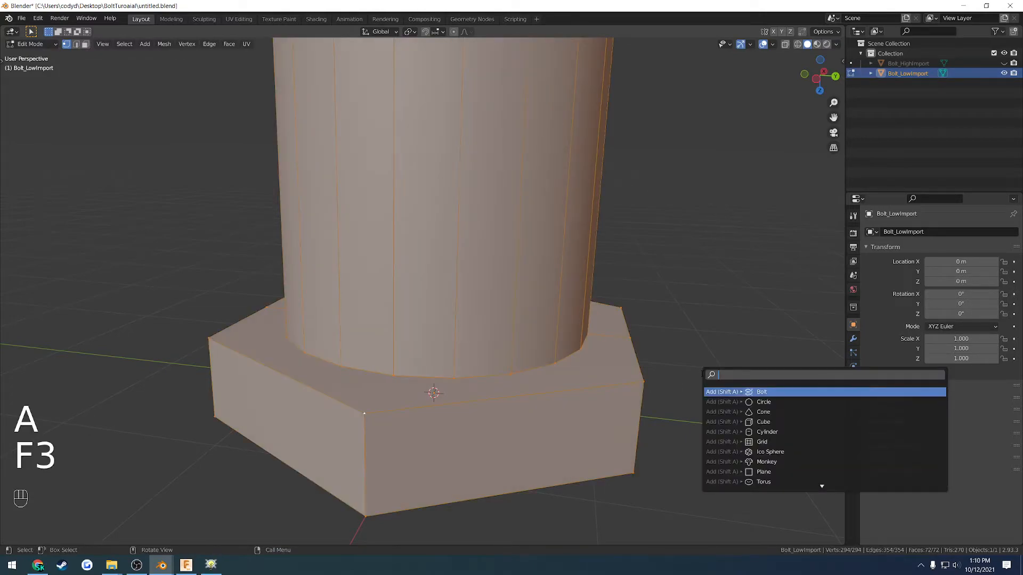
pyautogui.write('merge')
pyautogui.press('Down')
pyautogui.press('Down')
pyautogui.press('Down')
pyautogui.press('Return')
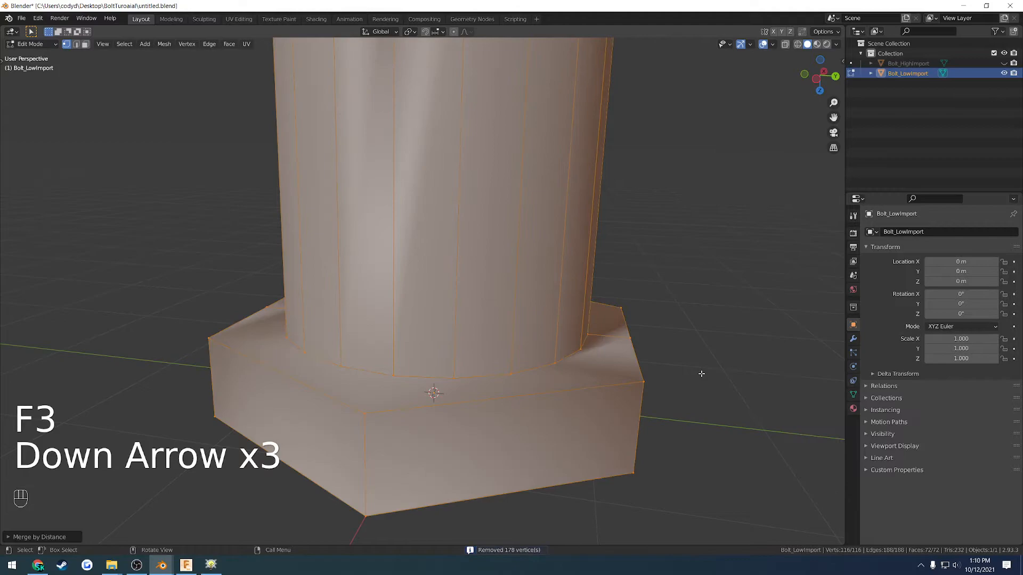
# Enable Sharp Edges in the Merge by Distance options.
pyautogui.scroll(-2, 703, 351)
pyautogui.keyDown('shift'); pyautogui.moveTo(599, 276); pyautogui.dragTo(611, 346, button='middle'); pyautogui.keyUp('shift')
pyautogui.moveTo(610, 346)
pyautogui.mouseDown(button='middle')
pyautogui.moveTo(609, 382)
pyautogui.moveTo(598, 274)
pyautogui.moveTo(605, 354)
pyautogui.mouseUp(button='middle')
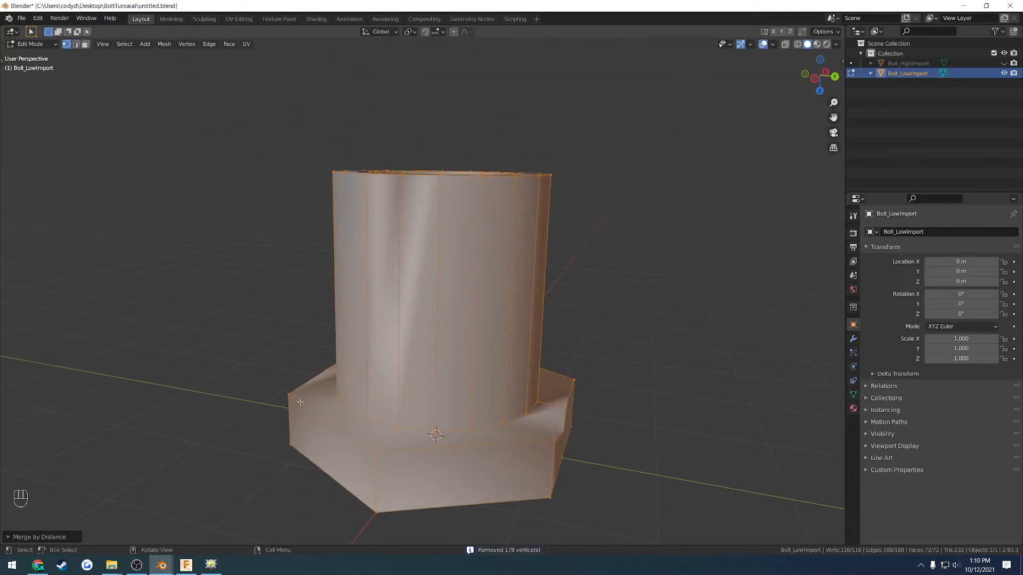
pyautogui.click(11, 535)
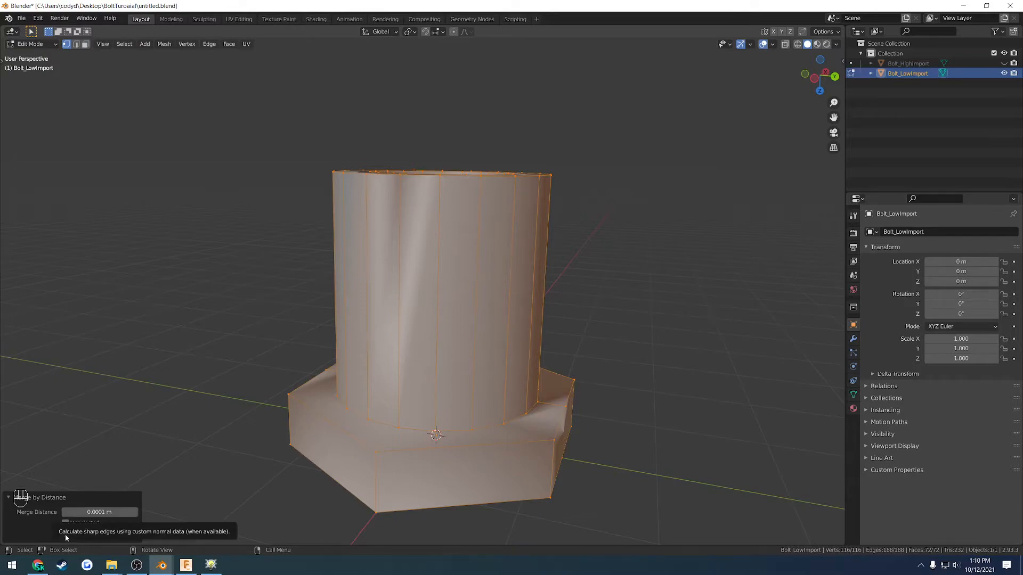
pyautogui.click(64, 534)
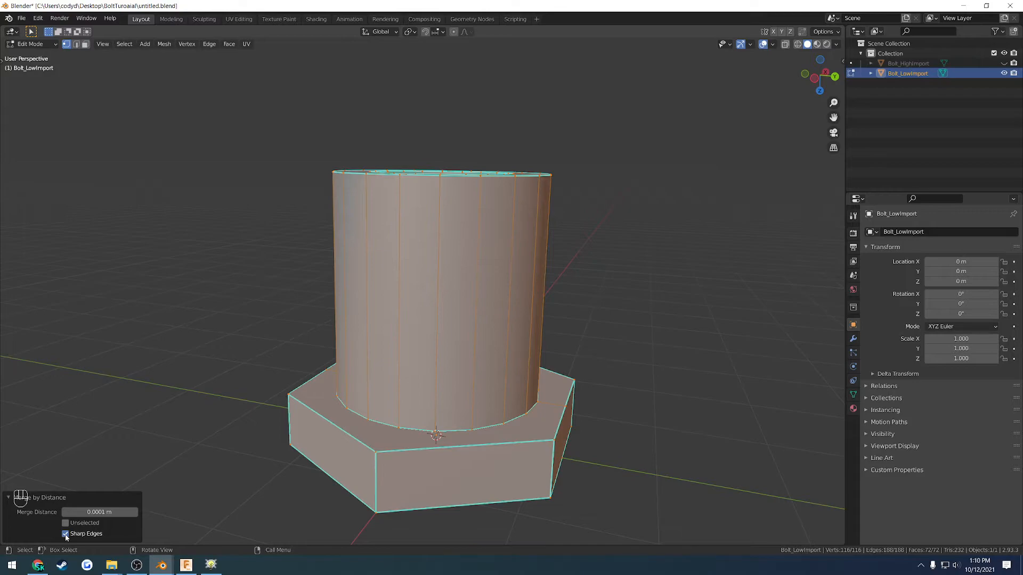
pyautogui.click(11, 498)
pyautogui.scroll(4, 421, 435)
pyautogui.keyDown('shift'); pyautogui.moveTo(421, 435); pyautogui.dragTo(540, 380, button='middle'); pyautogui.keyUp('shift')
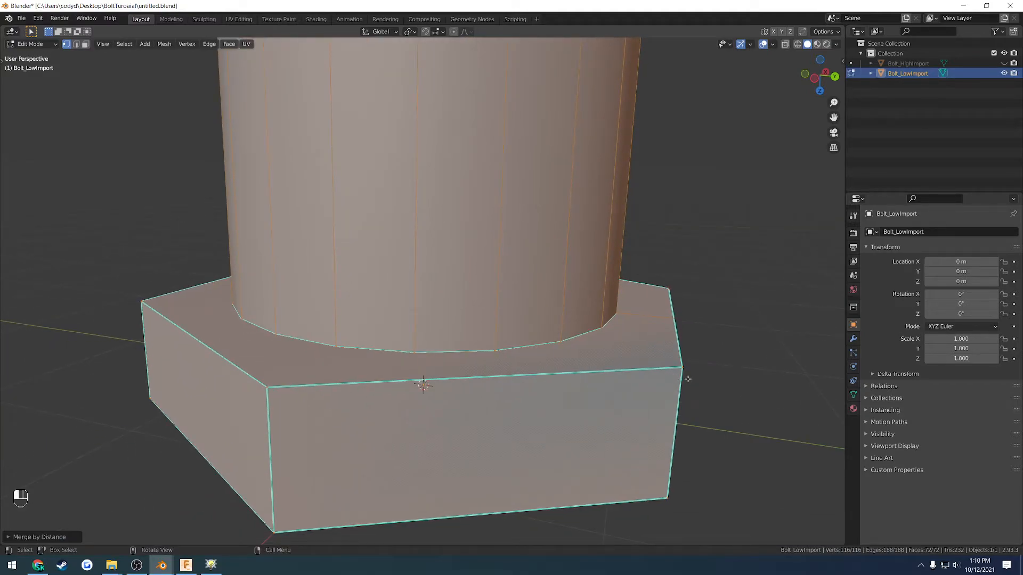
pyautogui.click(687, 379)
pyautogui.press('g')
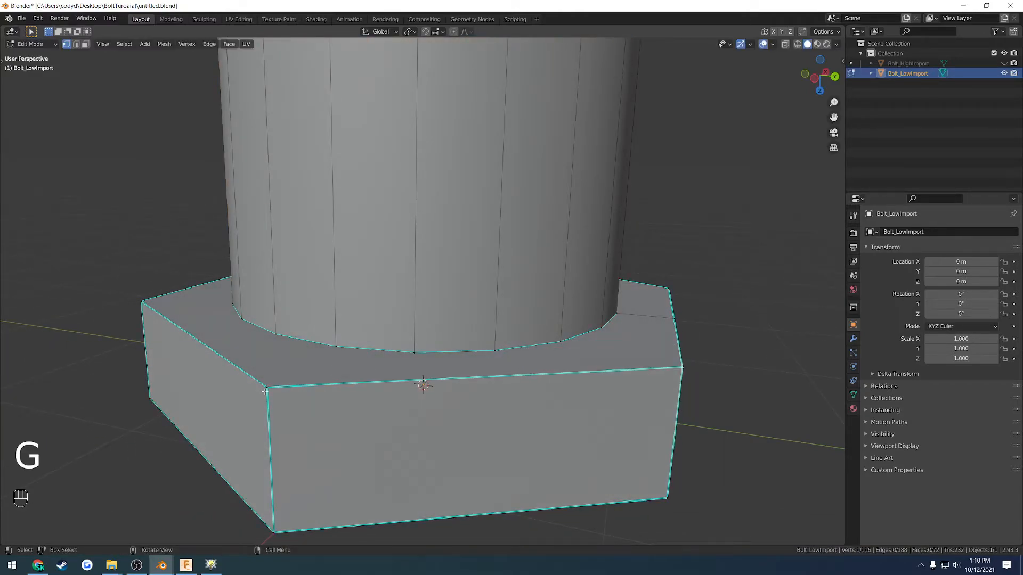
pyautogui.click(265, 391)
pyautogui.press('g')
pyautogui.rightClick(307, 387)
pyautogui.press('2')
pyautogui.keyDown('alt'); pyautogui.click(319, 389); pyautogui.keyUp('alt')
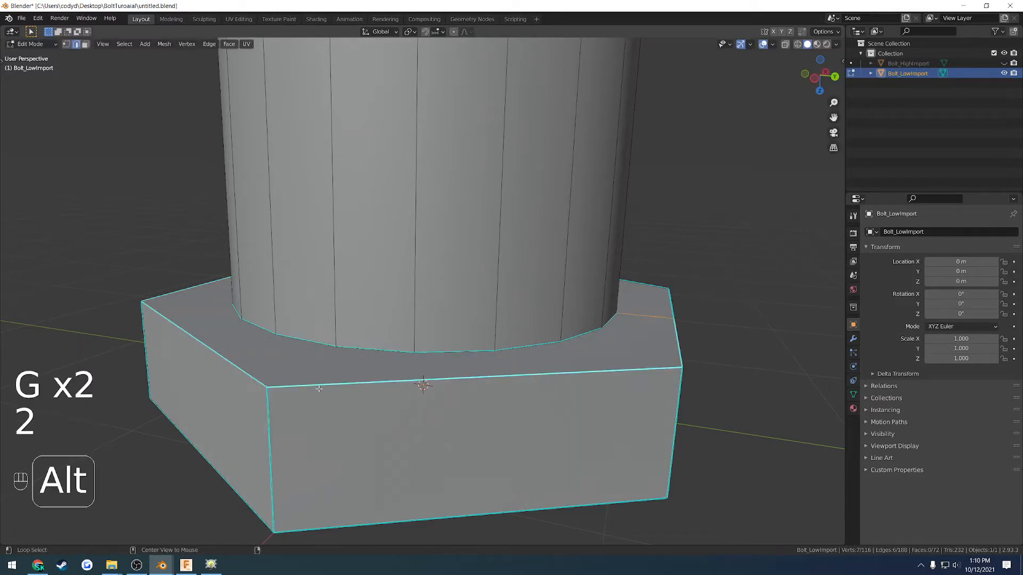
pyautogui.scroll(-4, 319, 389)
pyautogui.moveTo(347, 410); pyautogui.dragTo(443, 386, button='middle')
pyautogui.press('g')
pyautogui.rightClick(473, 388)
pyautogui.scroll(2, 473, 387)
pyautogui.press('1')
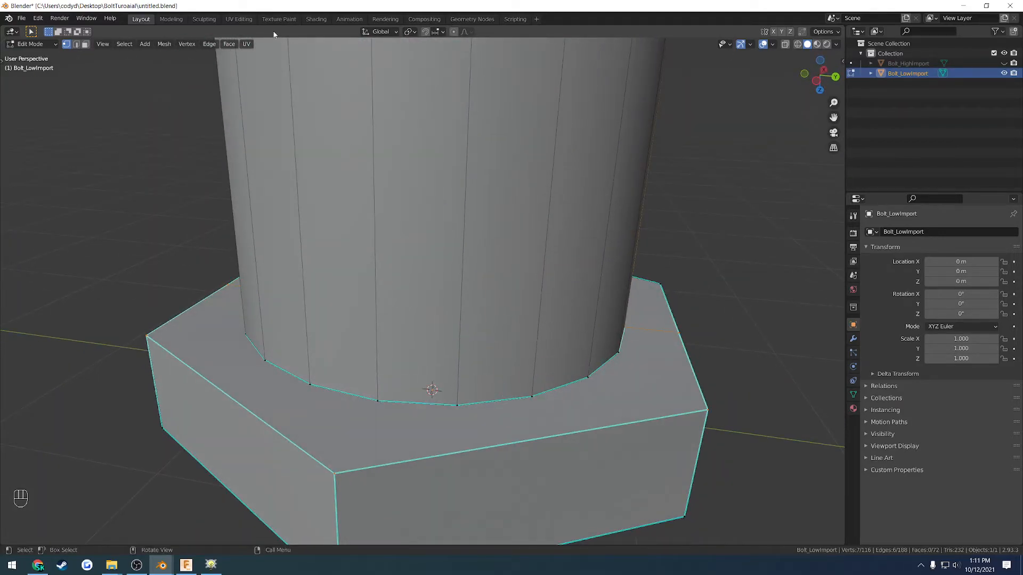
# In the UV Editing workspace, select all edges with the same sharpness as a hex head edge and mark them as seams.
pyautogui.click(236, 19)
pyautogui.scroll(3, 553, 285)
pyautogui.press('2')
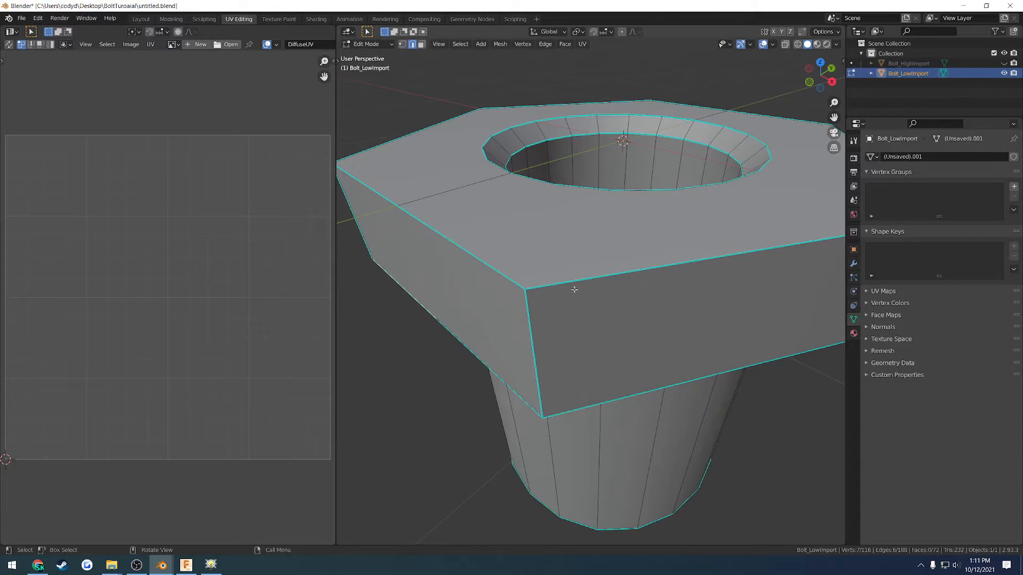
pyautogui.moveTo(575, 289); pyautogui.dragTo(542, 302, button='middle')
pyautogui.click(542, 305)
pyautogui.scroll(-1, 569, 312)
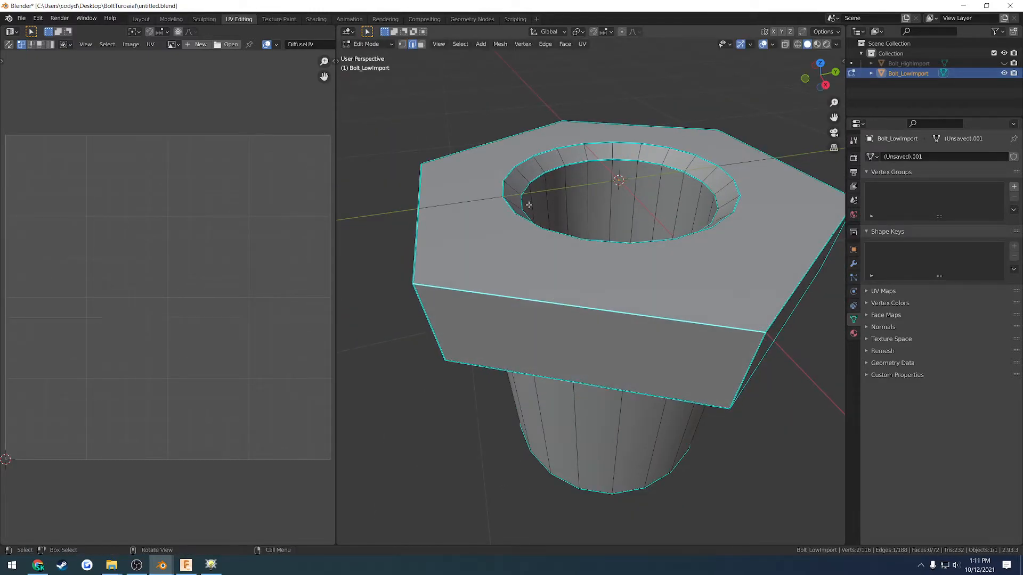
pyautogui.click(461, 45)
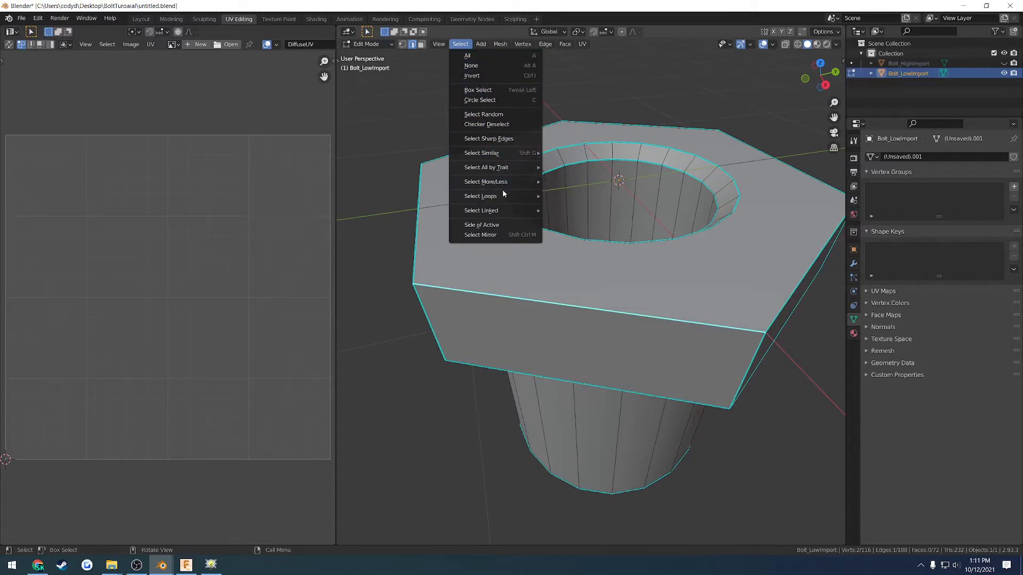
pyautogui.moveTo(490, 153)
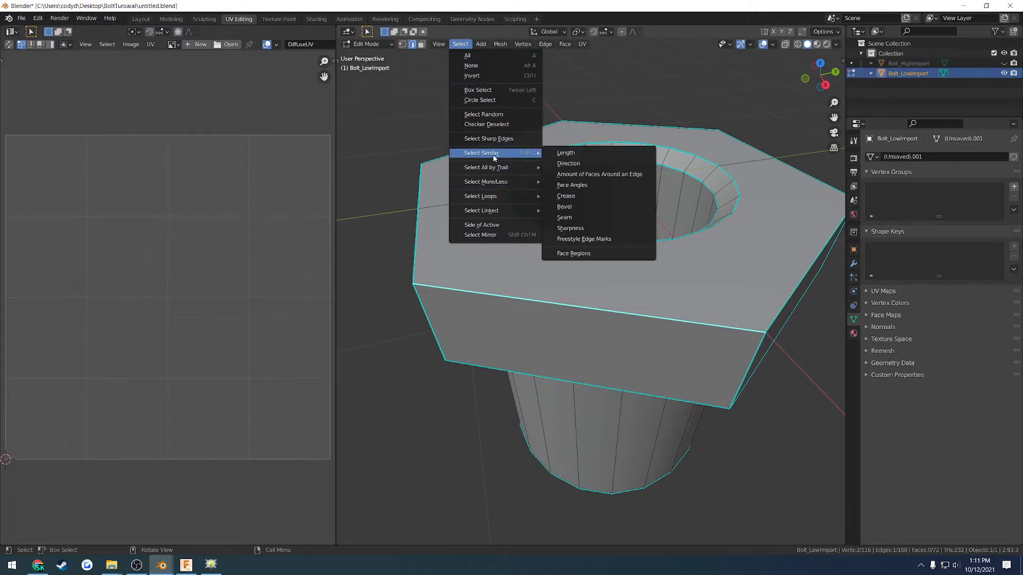
pyautogui.click(583, 226)
pyautogui.moveTo(571, 293); pyautogui.dragTo(574, 327, button='middle')
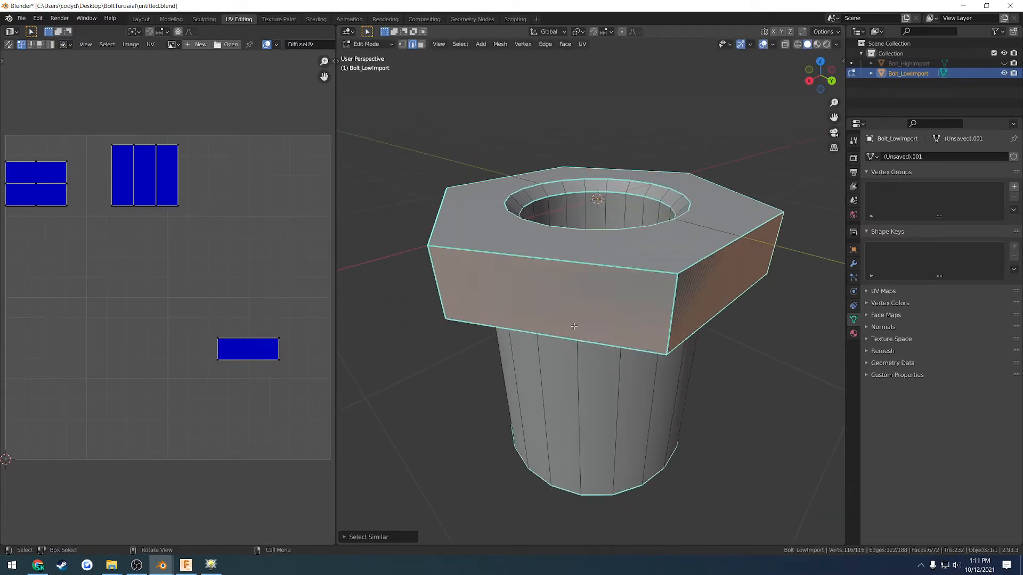
pyautogui.scroll(2, 573, 317)
pyautogui.rightClick(557, 283)
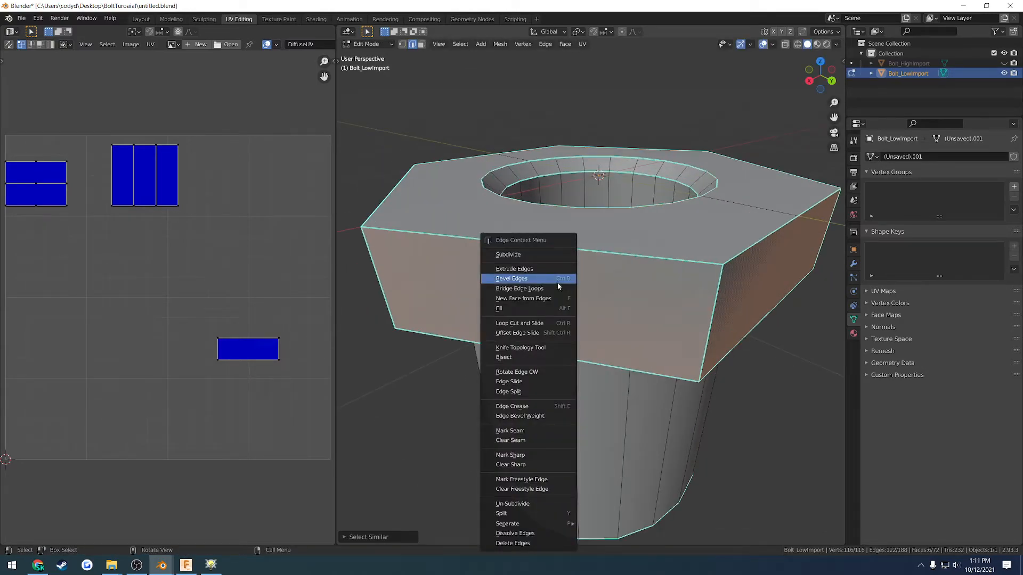
pyautogui.click(525, 428)
pyautogui.hotkey('alt', 'a')
pyautogui.scroll(-2, 735, 363)
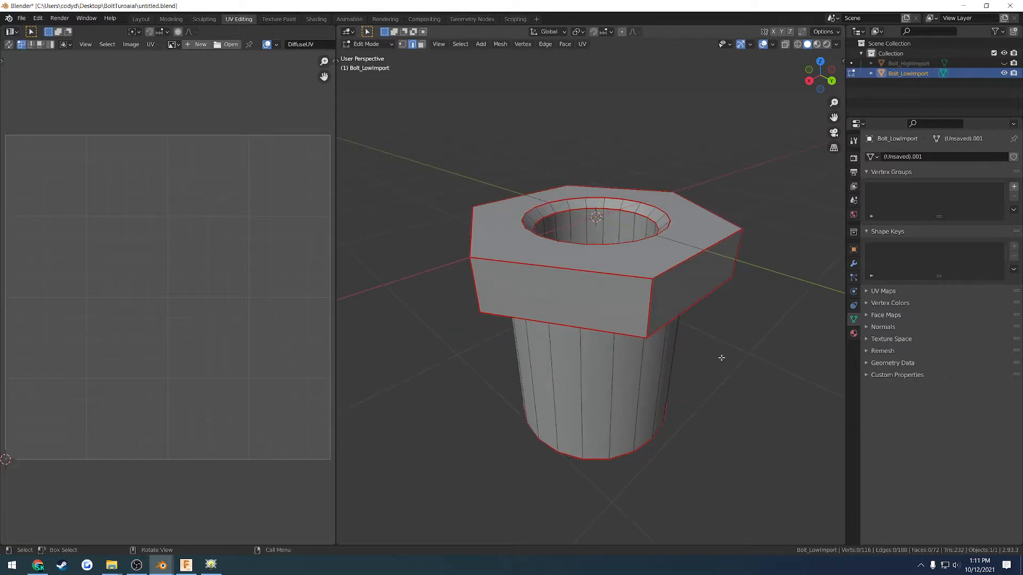
# Unwrap the entire bolt mesh along the marked seams.
pyautogui.moveTo(721, 353); pyautogui.dragTo(680, 344, button='middle')
pyautogui.press('a')
pyautogui.press('u')
pyautogui.click(684, 344)
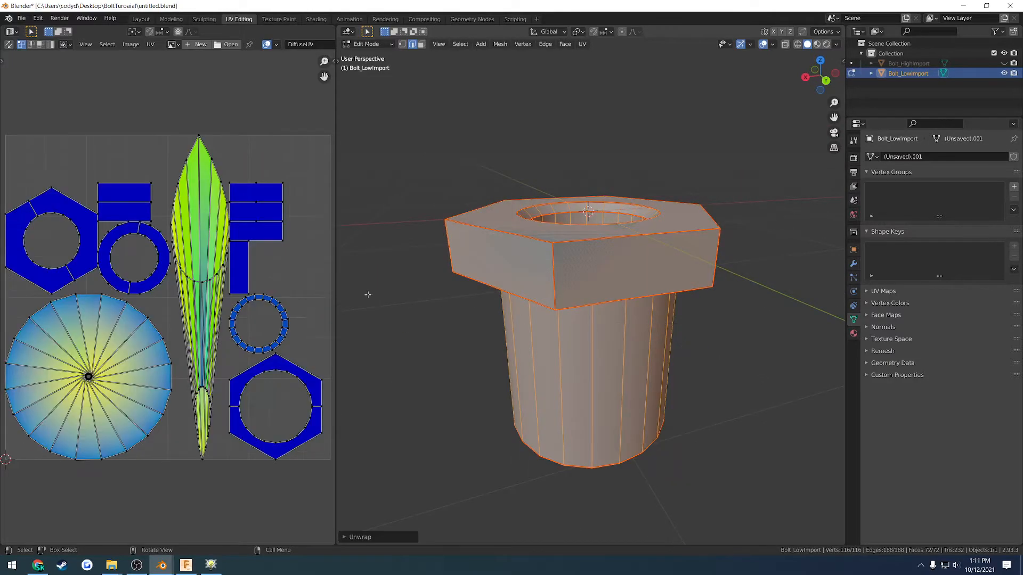
# Compare the UV islands with the bolt's edges and faces to check which parts each island covers.
pyautogui.press('b')
pyautogui.moveTo(59, 349); pyautogui.dragTo(59, 348)
pyautogui.moveTo(210, 305); pyautogui.dragTo(172, 114)
pyautogui.moveTo(568, 285); pyautogui.dragTo(621, 323, button='middle')
pyautogui.hotkey('alt', 'a')
pyautogui.click(586, 241)
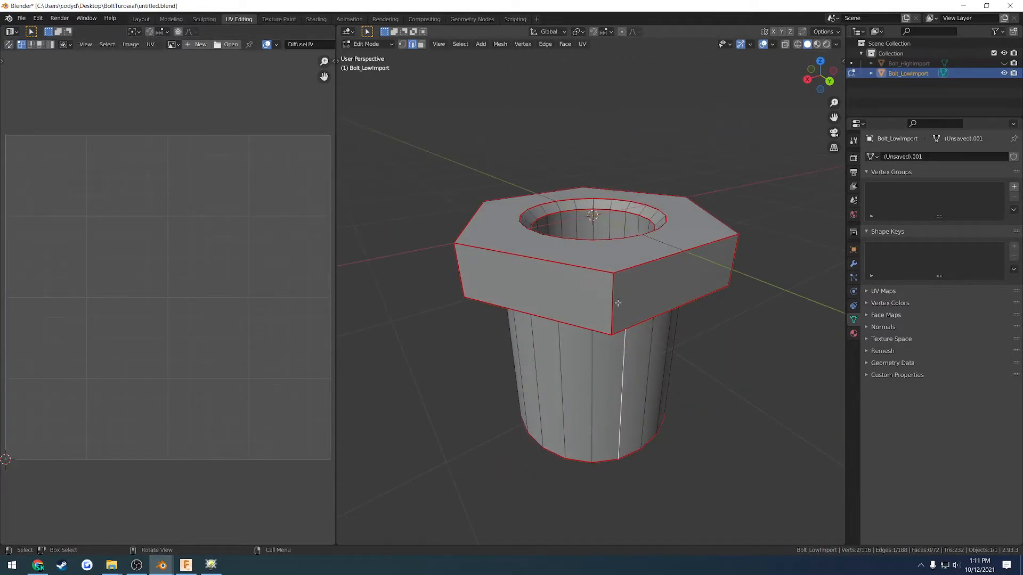
pyautogui.press('3')
pyautogui.scroll(4, 616, 299)
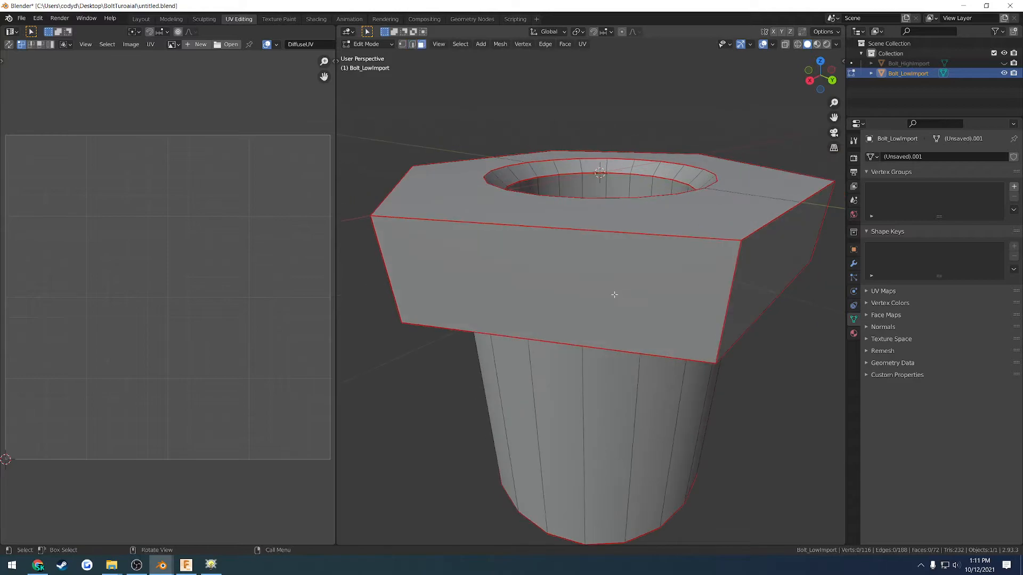
pyautogui.press('a')
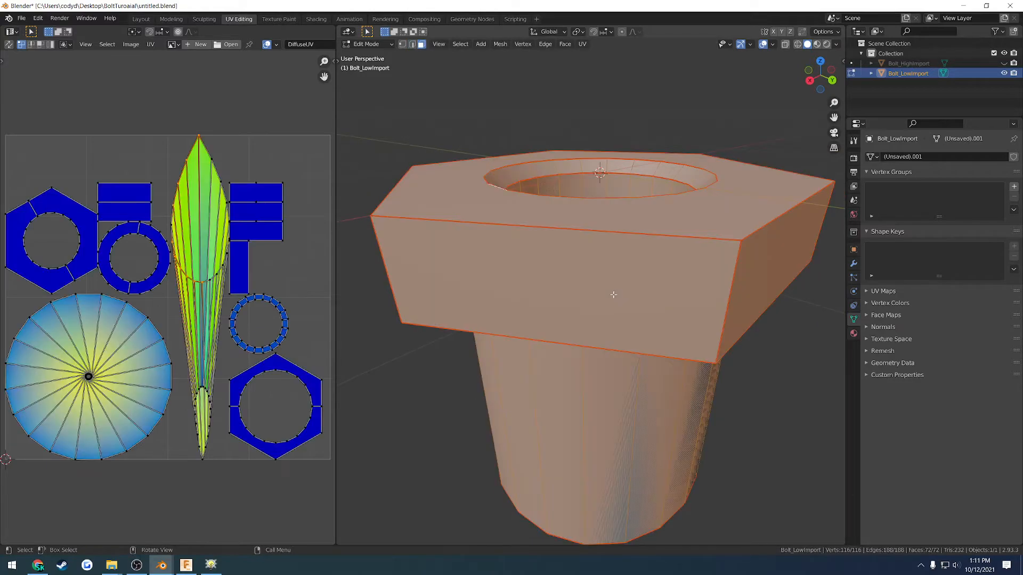
# Turn on UV sync selection and select the six side faces of the hexagonal head.
pyautogui.click(9, 45)
pyautogui.click(512, 301)
pyautogui.scroll(-3, 514, 300)
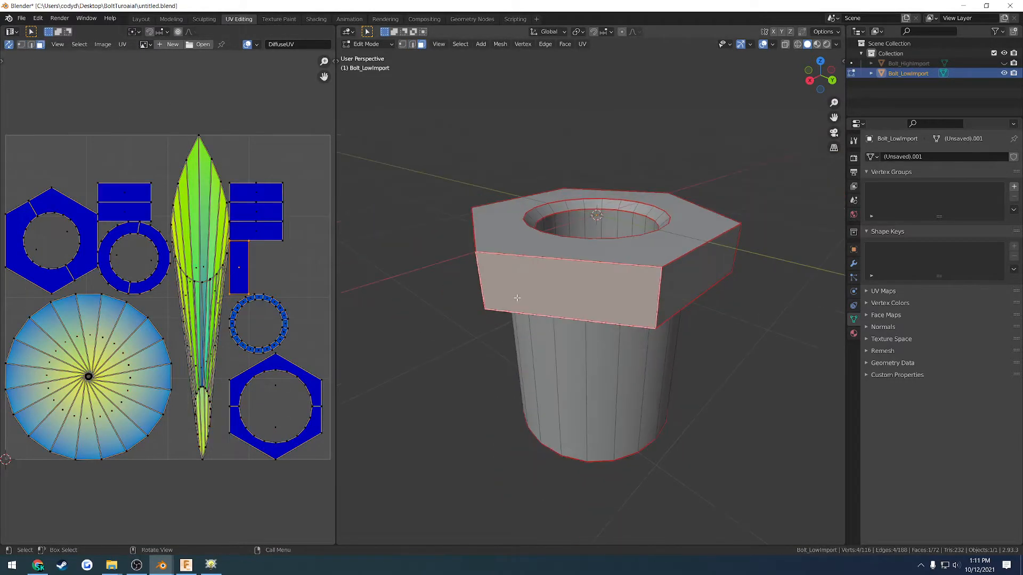
pyautogui.moveTo(517, 298); pyautogui.dragTo(712, 299, button='middle')
pyautogui.keyDown('ctrl'); pyautogui.click(557, 249); pyautogui.keyUp('ctrl')
pyautogui.moveTo(559, 249); pyautogui.dragTo(678, 268, button='middle')
pyautogui.keyDown('ctrl'); pyautogui.click(470, 270); pyautogui.keyUp('ctrl')
pyautogui.moveTo(470, 269); pyautogui.dragTo(575, 274, button='middle')
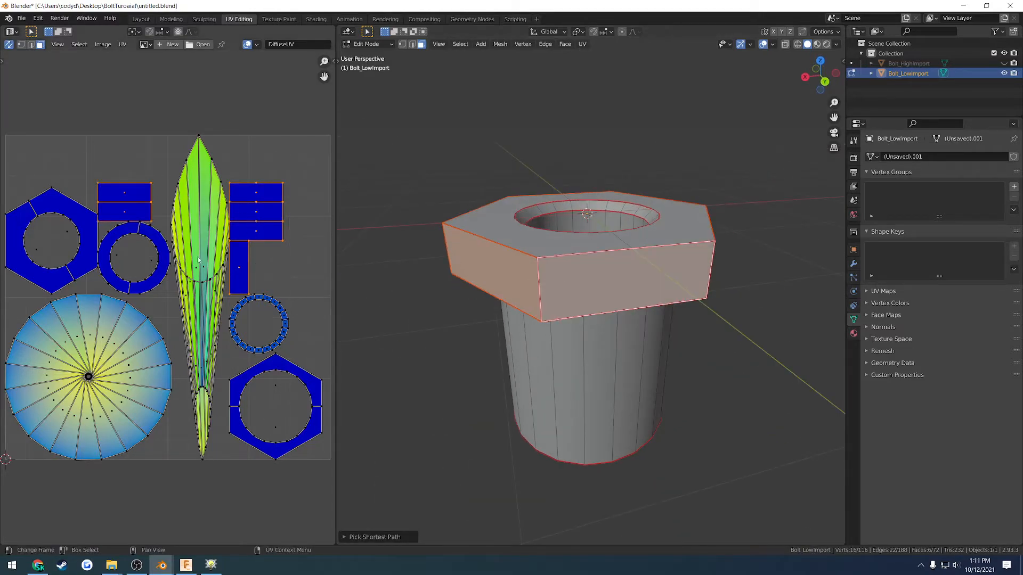
# Clear the seams from five of the six vertical corner edges of the hexagonal head.
pyautogui.scroll(3, 542, 290)
pyautogui.press('2')
pyautogui.click(483, 273)
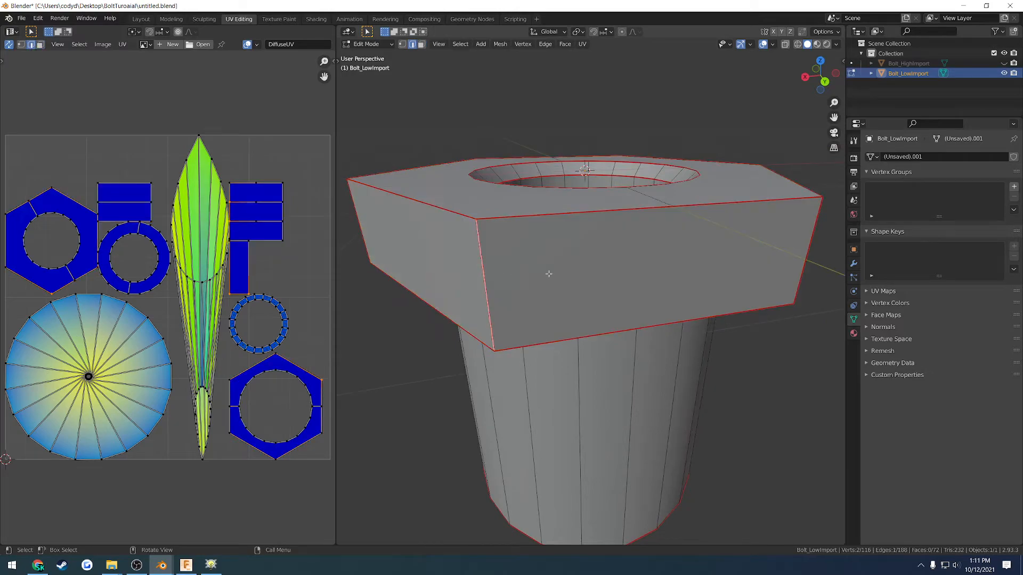
pyautogui.scroll(-3, 549, 274)
pyautogui.moveTo(548, 274)
pyautogui.mouseDown(button='middle')
pyautogui.moveTo(634, 280)
pyautogui.moveTo(449, 278)
pyautogui.moveTo(622, 297)
pyautogui.moveTo(593, 269)
pyautogui.moveTo(544, 264)
pyautogui.mouseUp(button='middle')
pyautogui.click(547, 264)
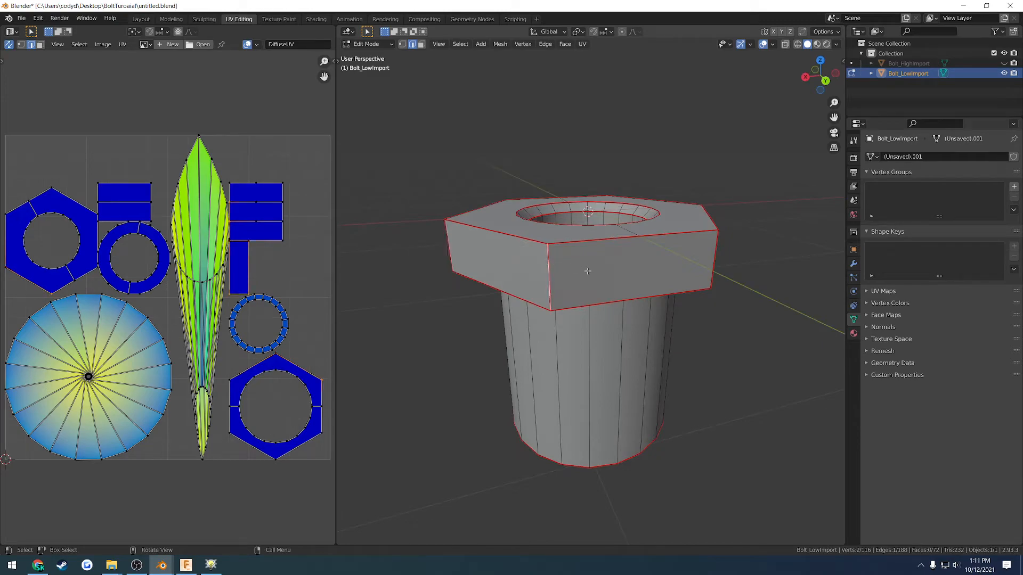
pyautogui.keyDown('shift'); pyautogui.click(709, 251); pyautogui.keyUp('shift')
pyautogui.moveTo(708, 251); pyautogui.dragTo(601, 262, button='middle')
pyautogui.keyDown('shift'); pyautogui.click(624, 260); pyautogui.keyUp('shift')
pyautogui.keyDown('shift'); pyautogui.click(704, 247); pyautogui.keyUp('shift')
pyautogui.moveTo(702, 246); pyautogui.dragTo(589, 260, button='middle')
pyautogui.keyDown('shift'); pyautogui.click(691, 255); pyautogui.keyUp('shift')
pyautogui.click(564, 270)
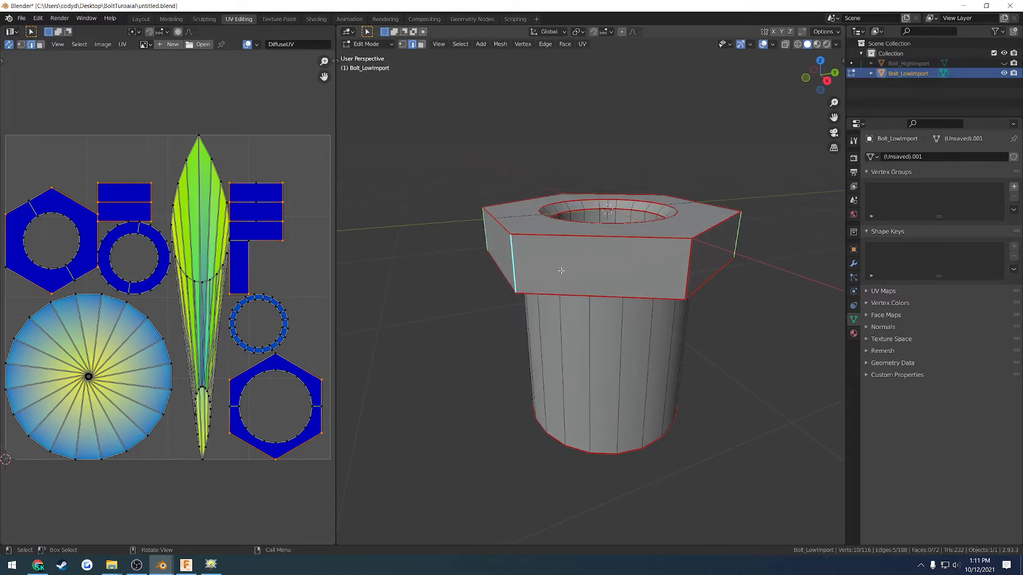
# Unwrap the entire mesh again using the reduced head seams.
pyautogui.press('a')
pyautogui.press('u')
pyautogui.click(569, 266)
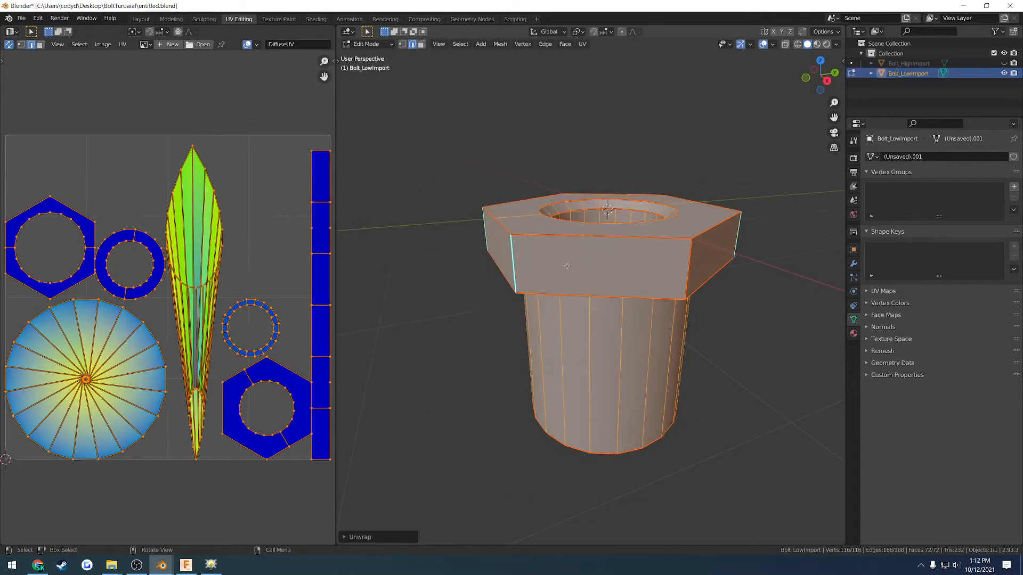
# Examine the head strip, circular and stretched UV islands to identify their matching parts on the bolt.
pyautogui.click(317, 296)
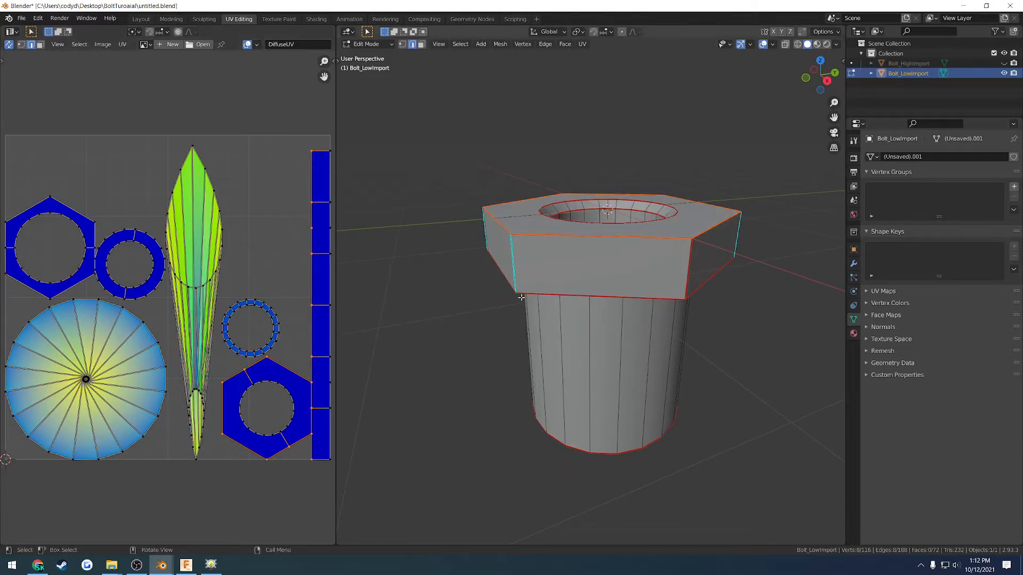
pyautogui.click(160, 458)
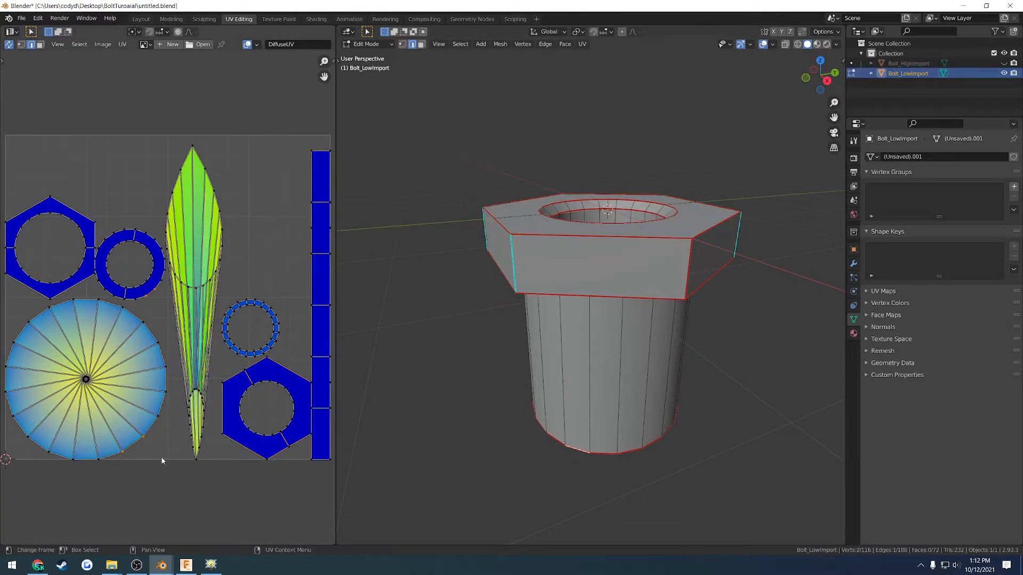
pyautogui.moveTo(161, 461); pyautogui.dragTo(130, 416)
pyautogui.click(211, 349)
pyautogui.press('l')
# Mark one lengthwise edge inside the bolt's hollow bore as a seam.
pyautogui.moveTo(559, 298); pyautogui.dragTo(605, 338, button='middle')
pyautogui.click(602, 348)
pyautogui.rightClick(604, 340)
pyautogui.click(591, 343)
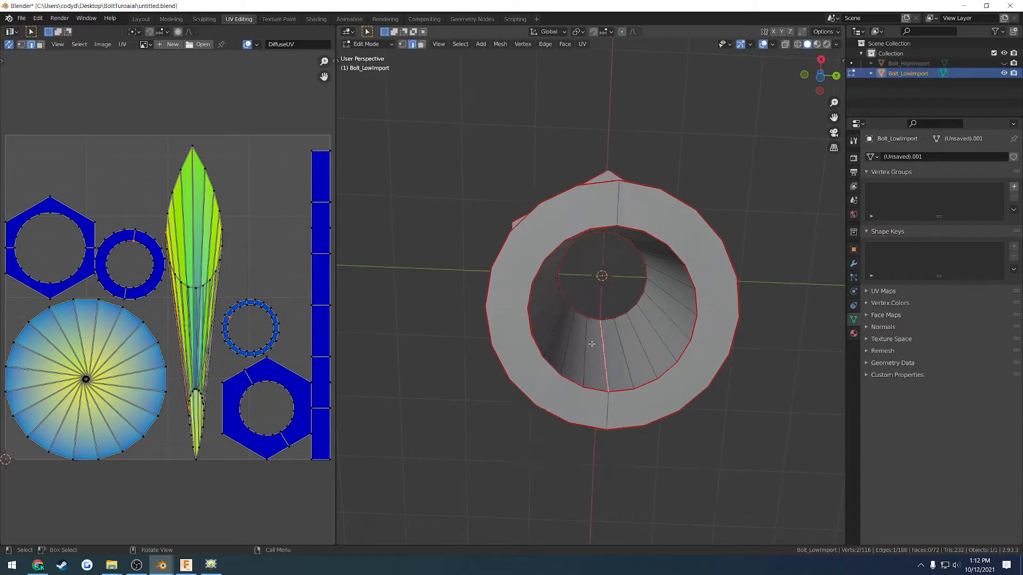
# Mark one lengthwise edge on the outside of the shaft as a seam.
pyautogui.moveTo(600, 366); pyautogui.dragTo(592, 267, button='middle')
pyautogui.click(590, 260)
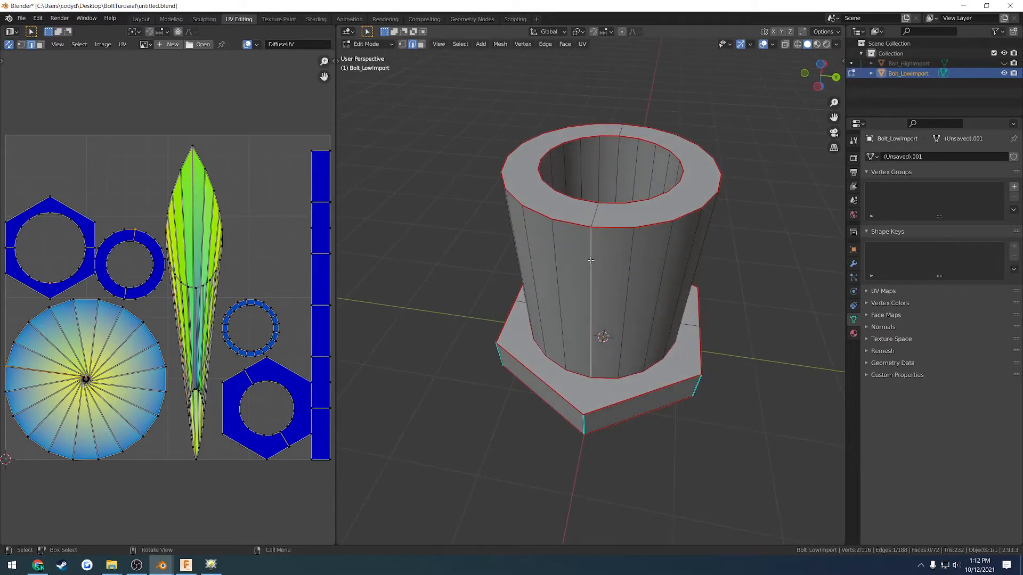
pyautogui.rightClick(590, 260)
pyautogui.click(590, 260)
# Unwrap the entire mesh with the new bore and shaft seams.
pyautogui.press('a')
pyautogui.press('u')
pyautogui.click(591, 260)
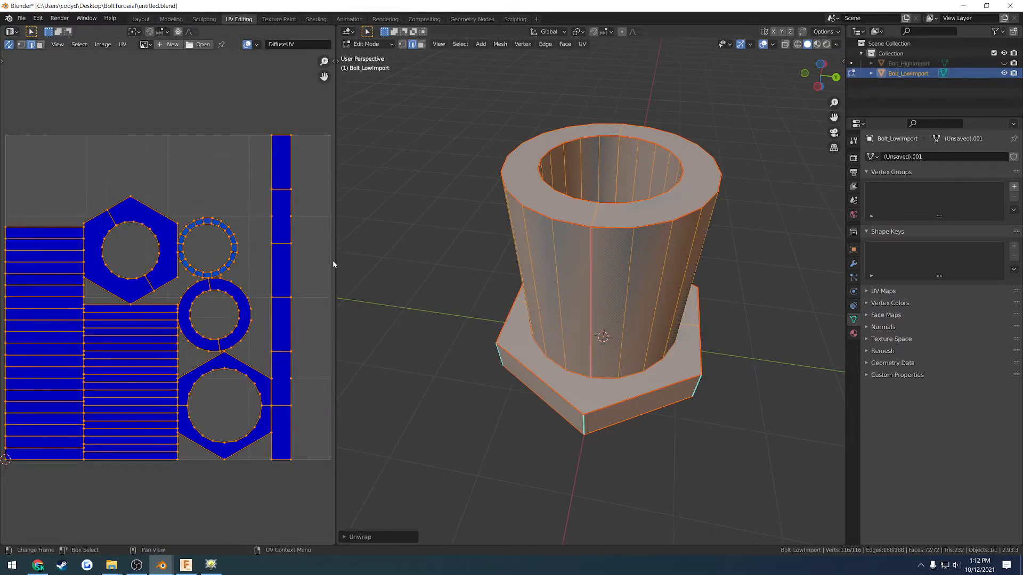
# Widen the UV editor, show its sidebar and calculate the UV layout's island and area statistics.
pyautogui.moveTo(333, 264); pyautogui.dragTo(670, 264)
pyautogui.scroll(2, 400, 307)
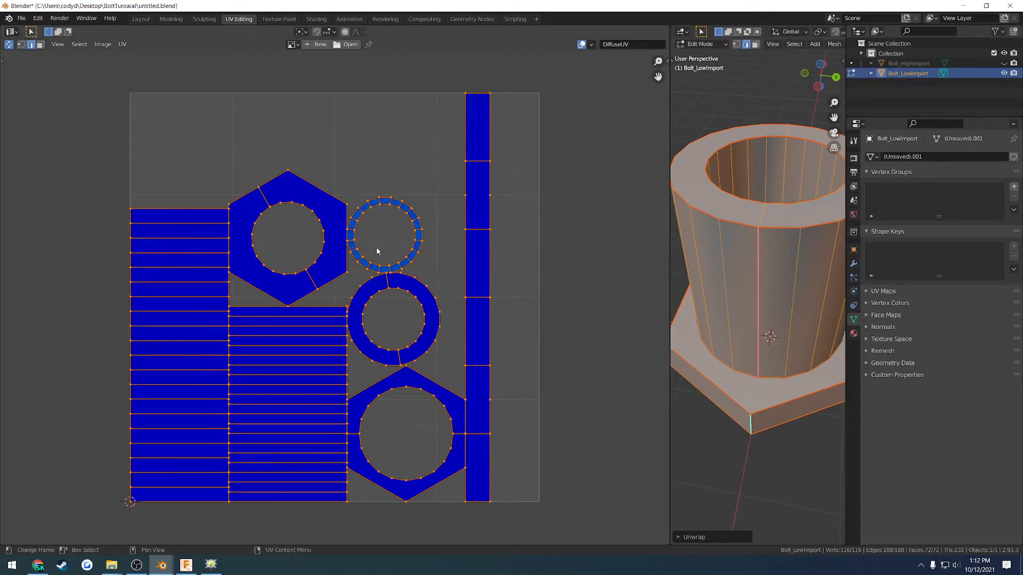
pyautogui.press('n')
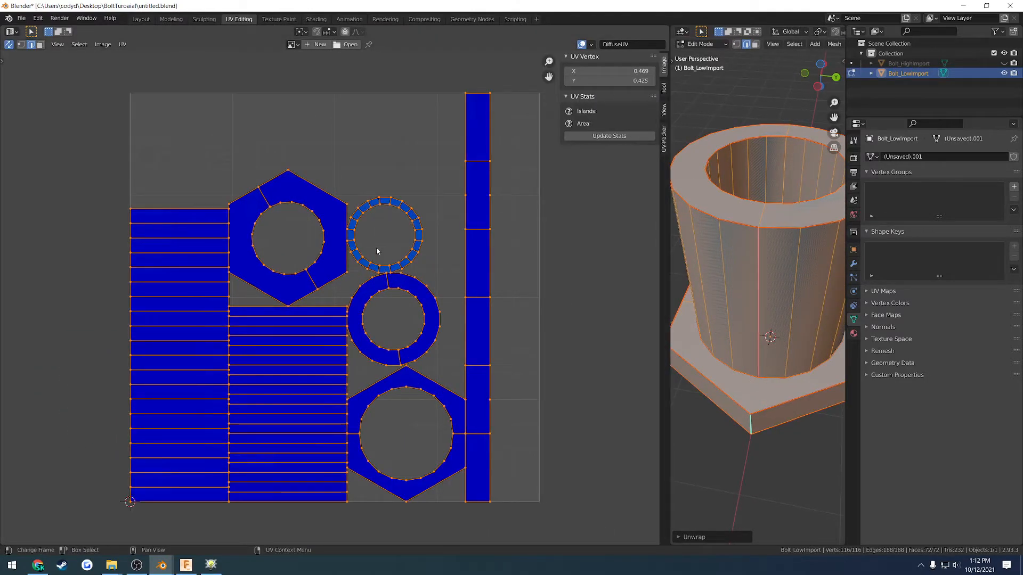
pyautogui.click(598, 137)
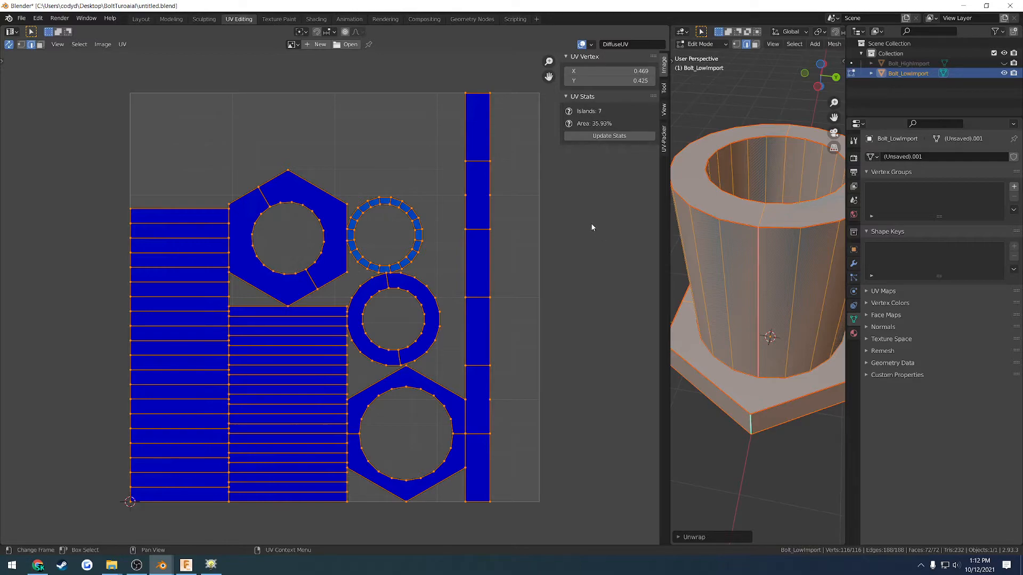
# Pack the bolt's UV islands with UV-Packer using a padding of 3 and the High Quality packing engine.
pyautogui.click(663, 140)
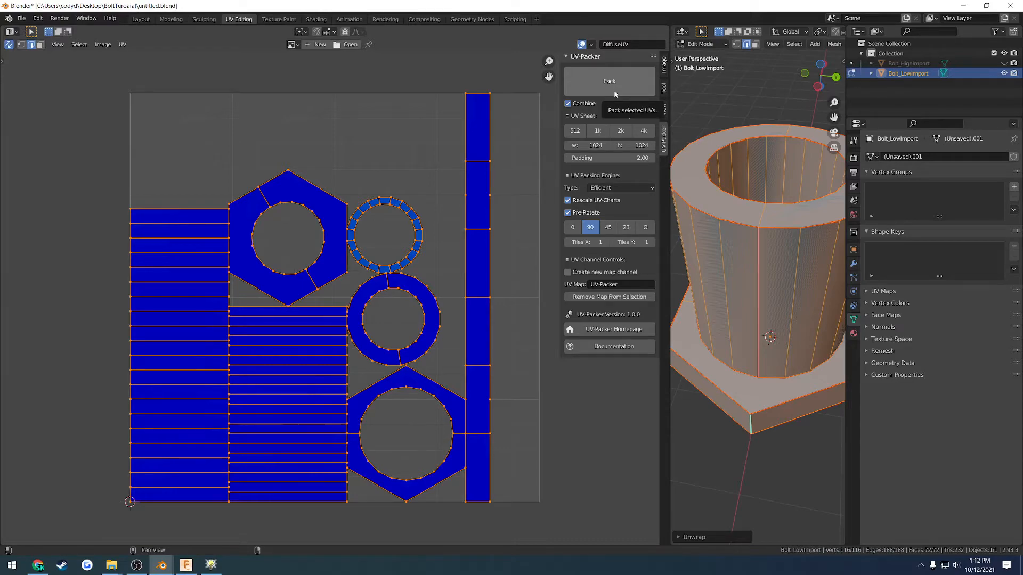
pyautogui.click(650, 159)
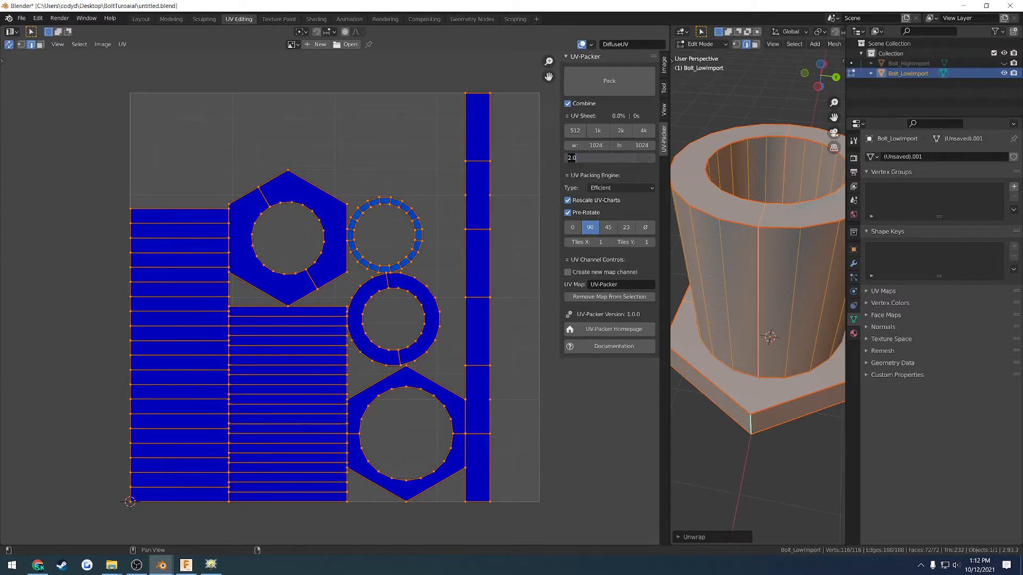
pyautogui.write('3')
pyautogui.press('Return')
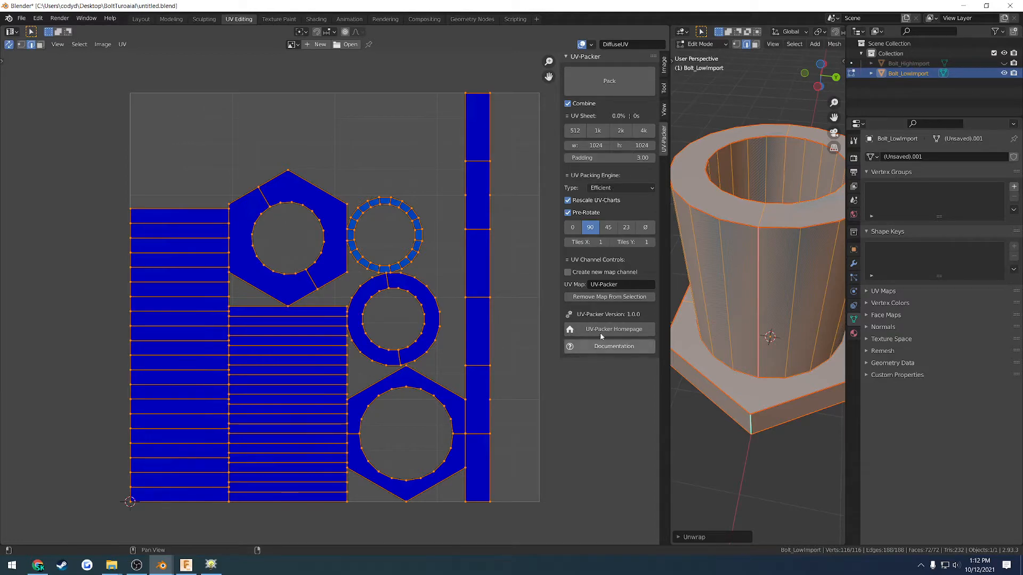
pyautogui.click(624, 189)
pyautogui.click(622, 210)
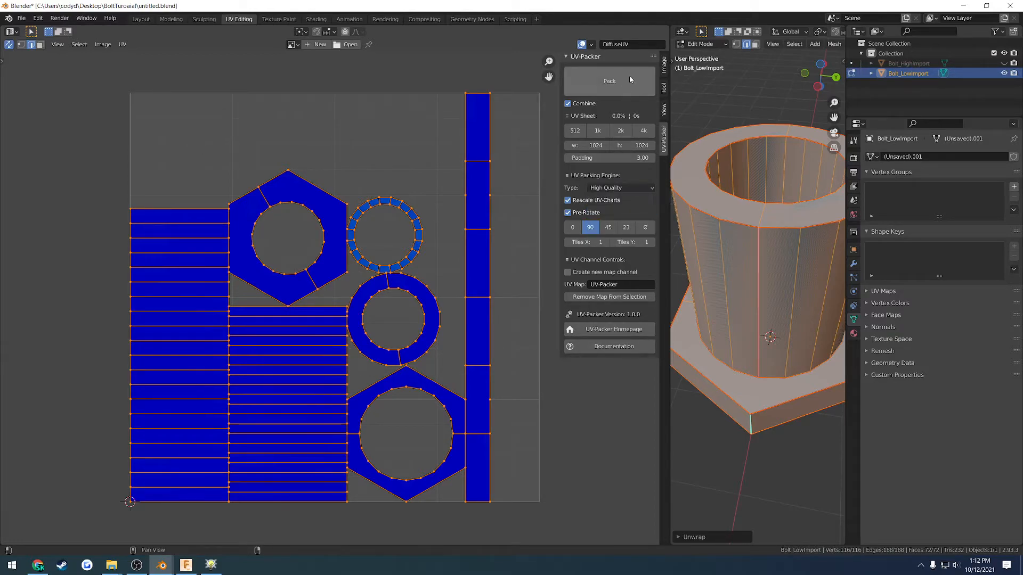
pyautogui.click(631, 79)
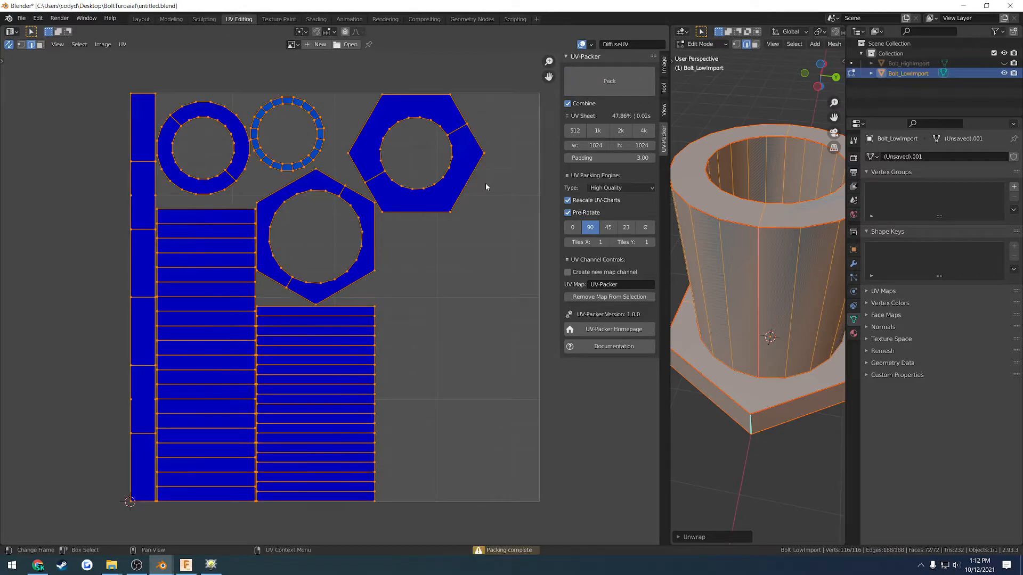
# Recalculate the island and area statistics for the packed UV layout.
pyautogui.click(662, 68)
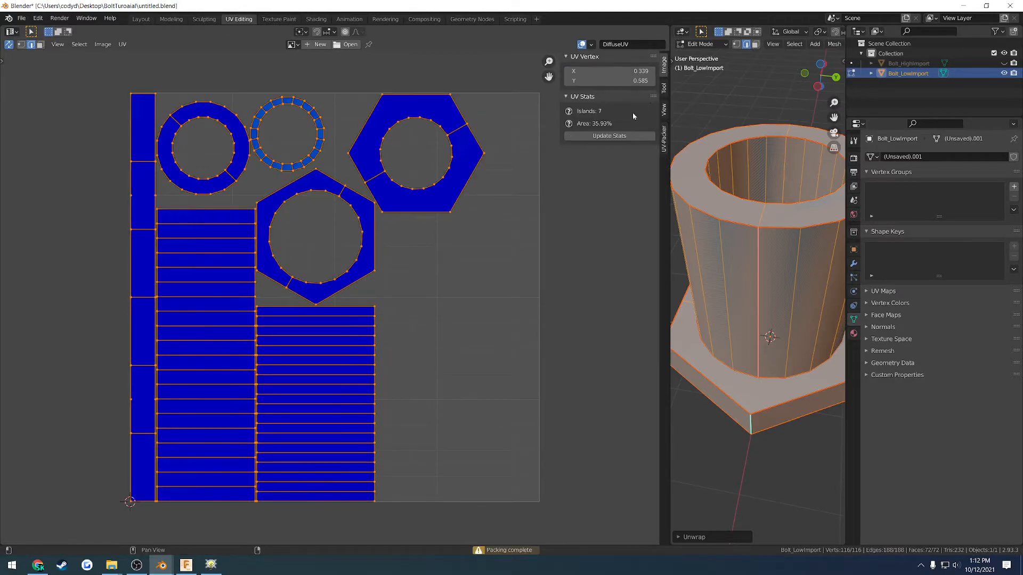
pyautogui.click(604, 137)
pyautogui.click(604, 136)
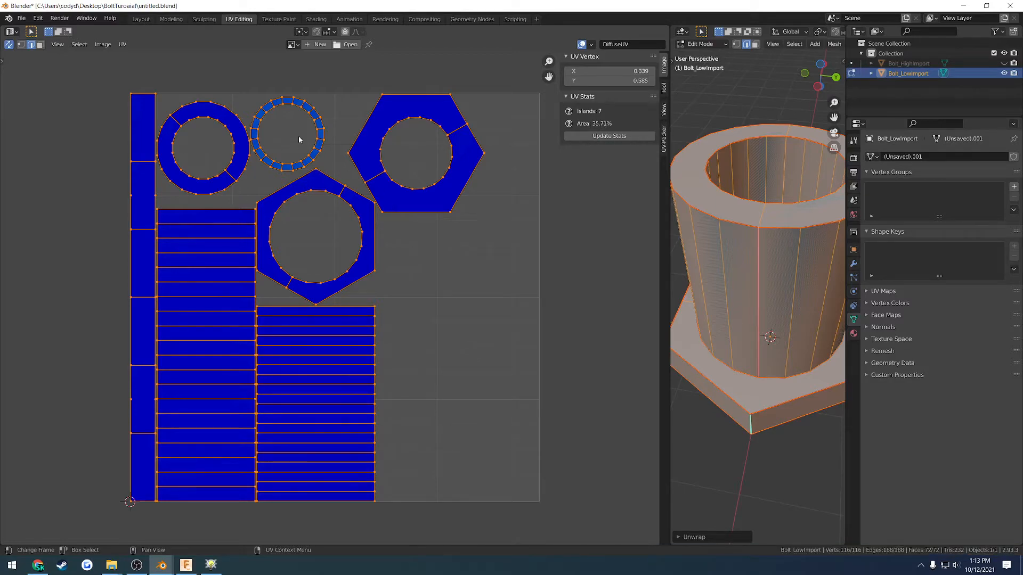
pyautogui.click(317, 153)
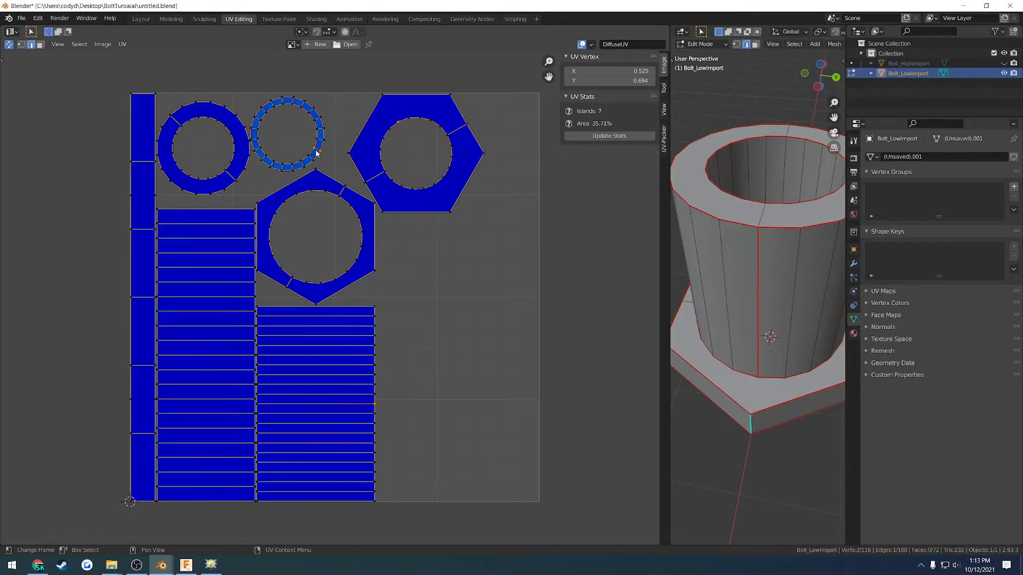
pyautogui.press('l')
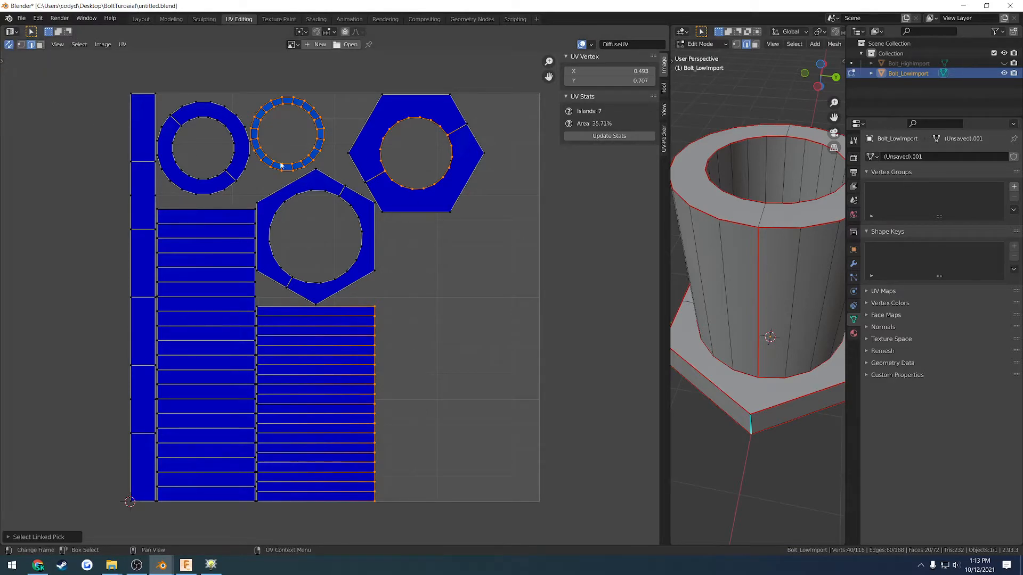
pyautogui.click(324, 132)
pyautogui.press('l')
pyautogui.press('g')
pyautogui.rightClick(302, 169)
# Turn off UV sync selection, select the whole bolt mesh and pick only the narrow ring island.
pyautogui.click(9, 44)
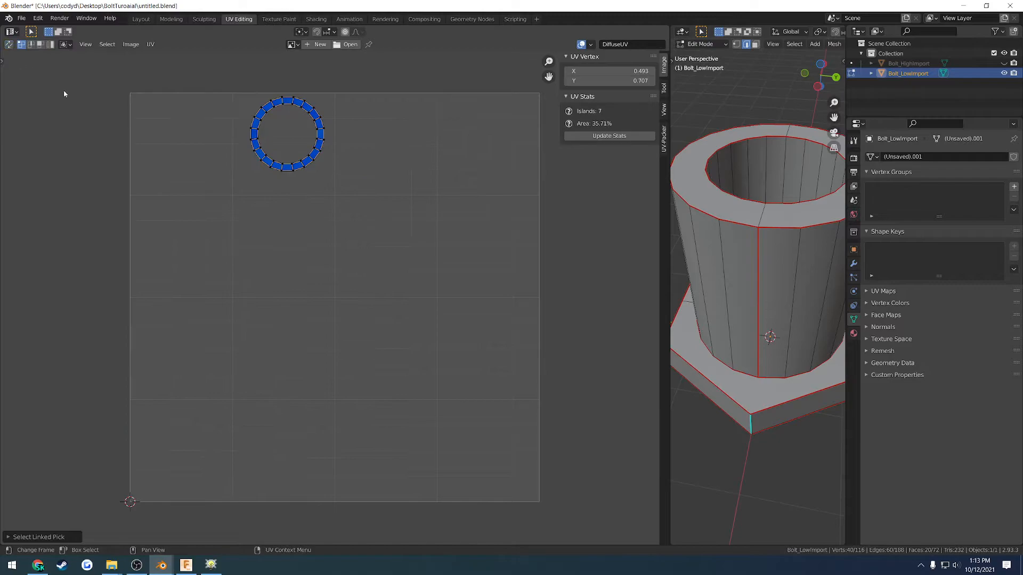
pyautogui.press('a')
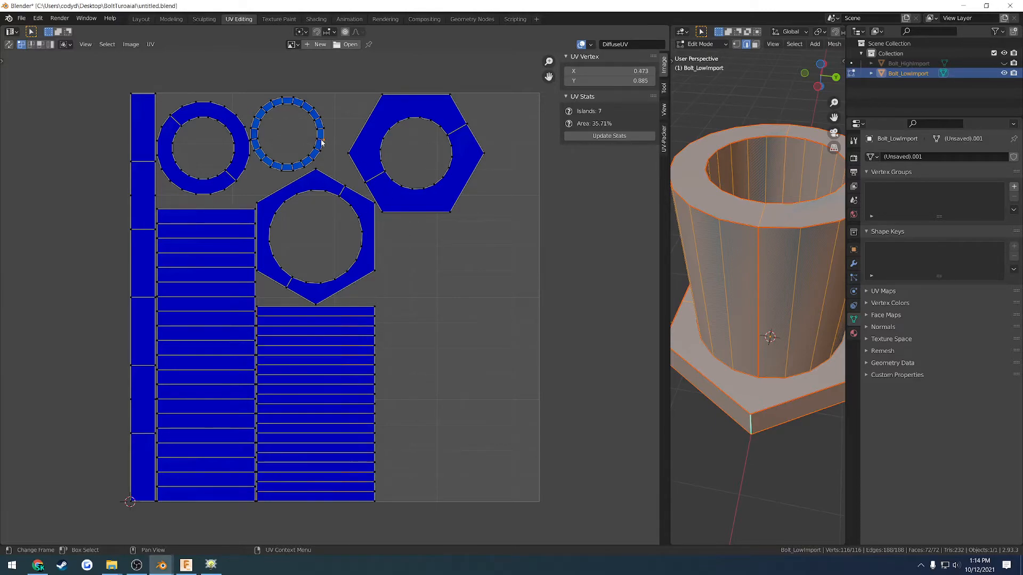
pyautogui.press('l')
pyautogui.press('g')
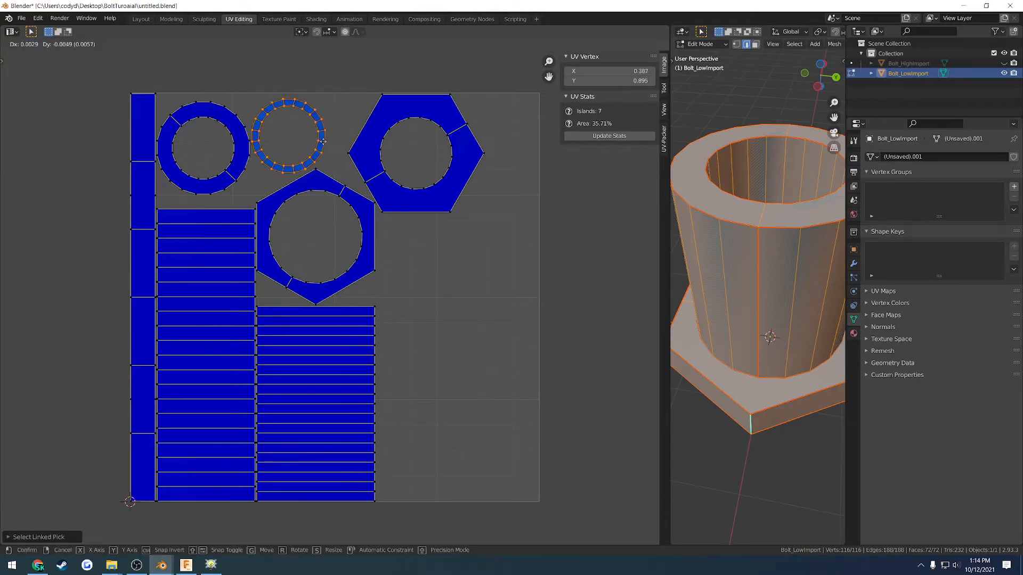
pyautogui.rightClick(316, 142)
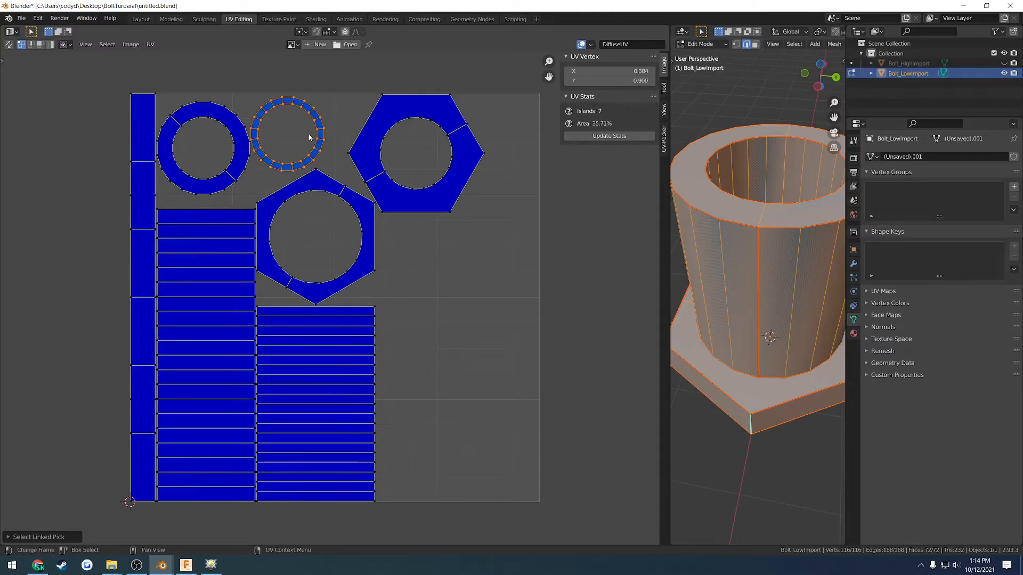
# Try the narrow ring island inside the large-holed hexagon island, and move it back out above the hexagon.
pyautogui.press('g')
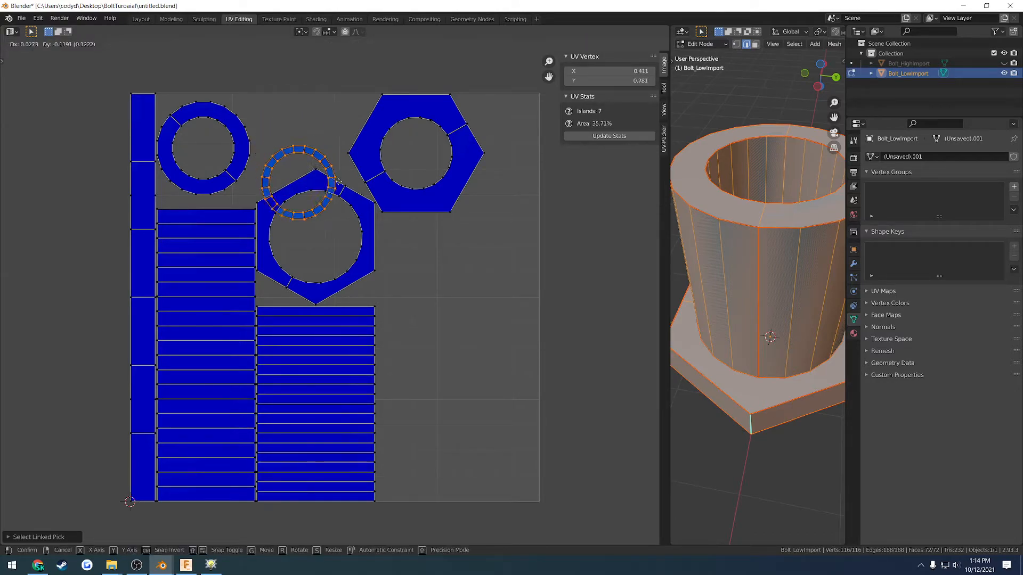
pyautogui.click(353, 227)
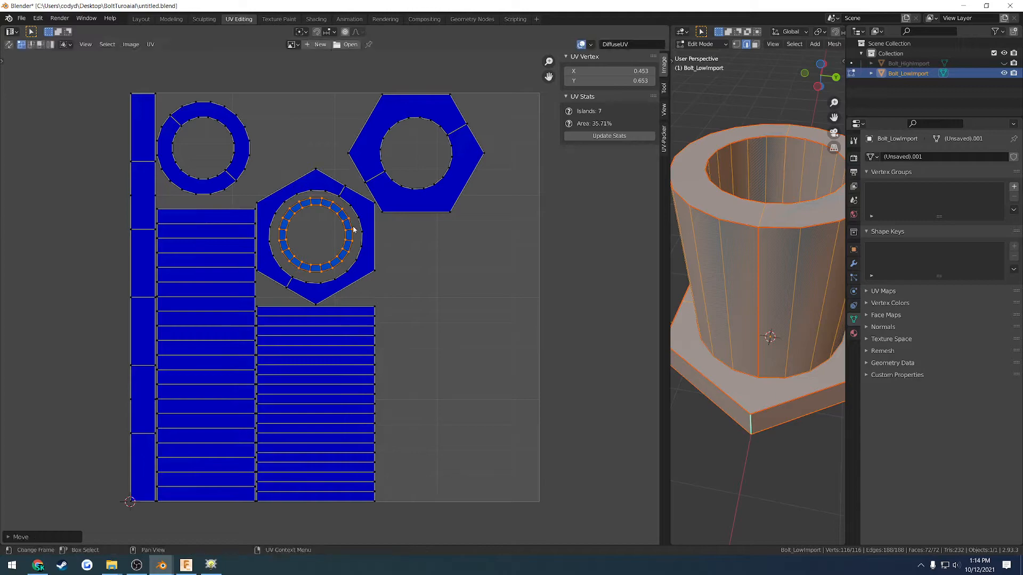
pyautogui.press('g')
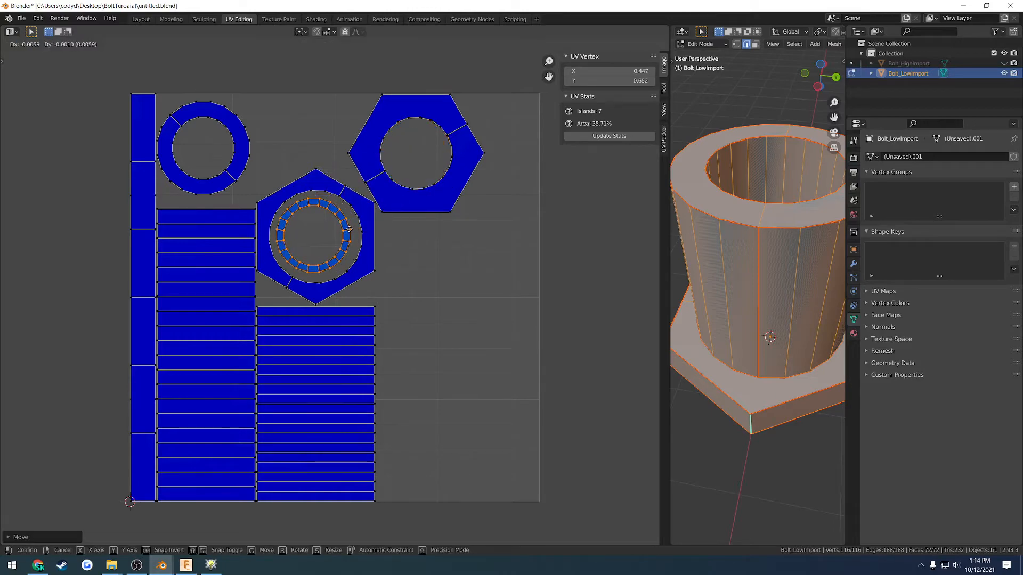
pyautogui.click(332, 122)
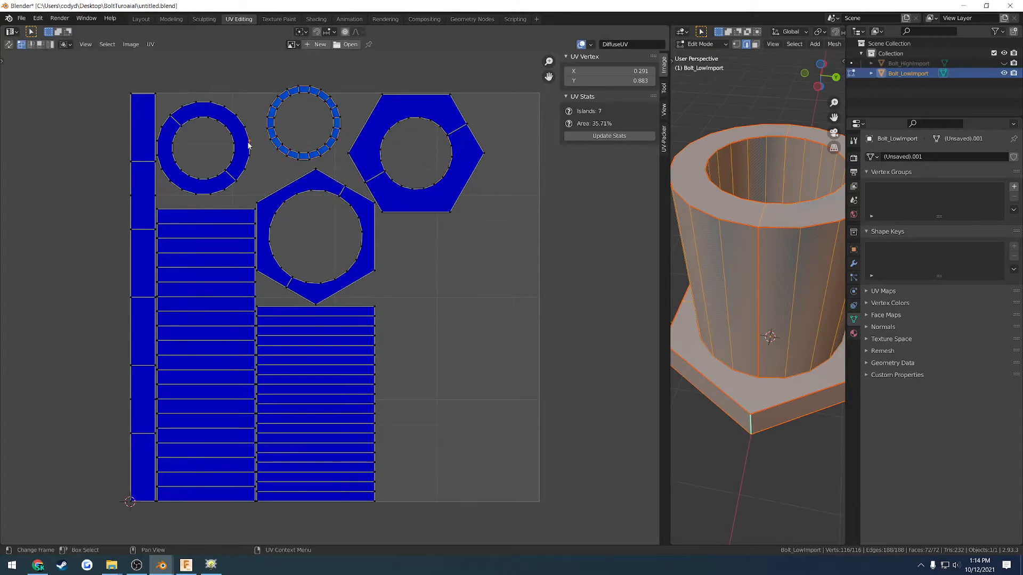
# Try fitting the wider ring island inside the hole of the large-holed hexagon island.
pyautogui.press('l')
pyautogui.press('g')
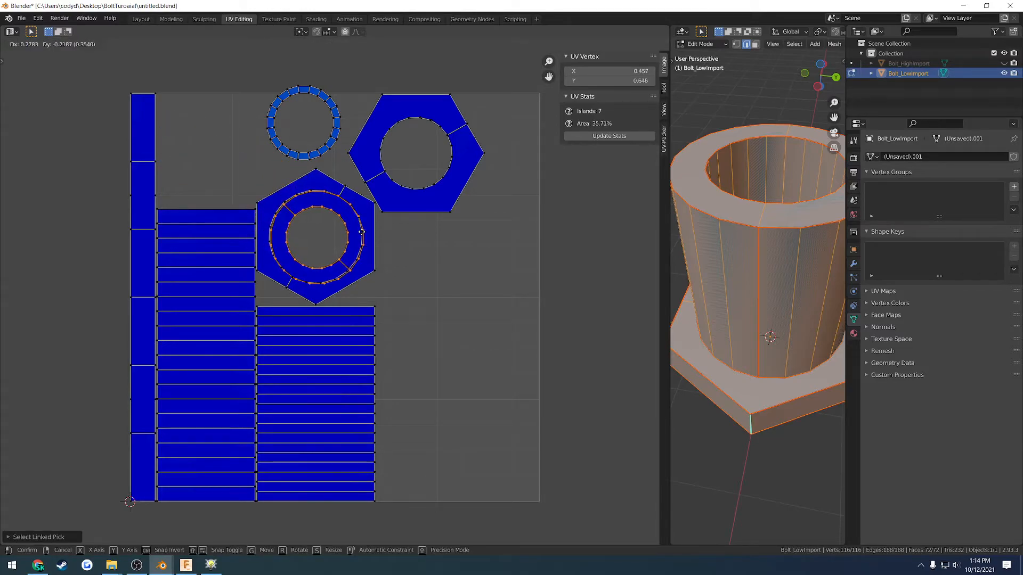
pyautogui.press('Escape')
pyautogui.hotkey('ctrl', 'z')
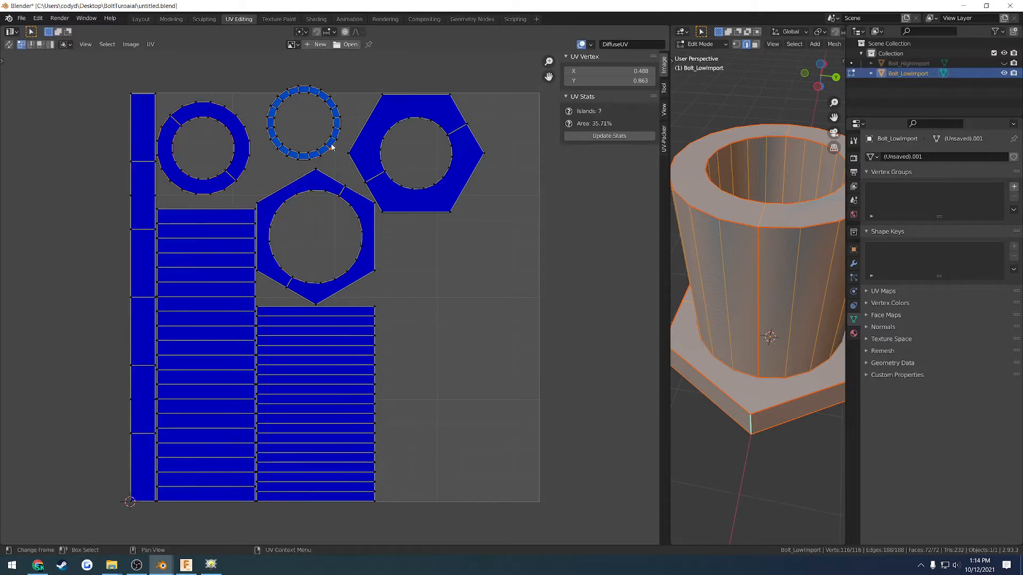
# Move the narrow ring island into the hole of the large-holed hexagon island and center it there.
pyautogui.press('l')
pyautogui.press('g')
pyautogui.click(343, 261)
pyautogui.scroll(3, 342, 240)
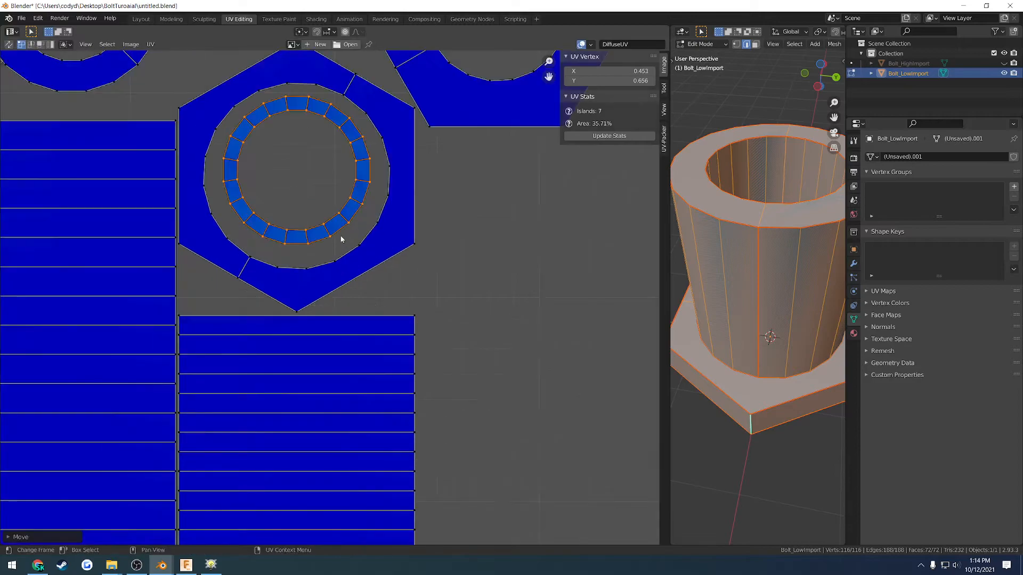
pyautogui.scroll(1, 341, 240)
pyautogui.press('g')
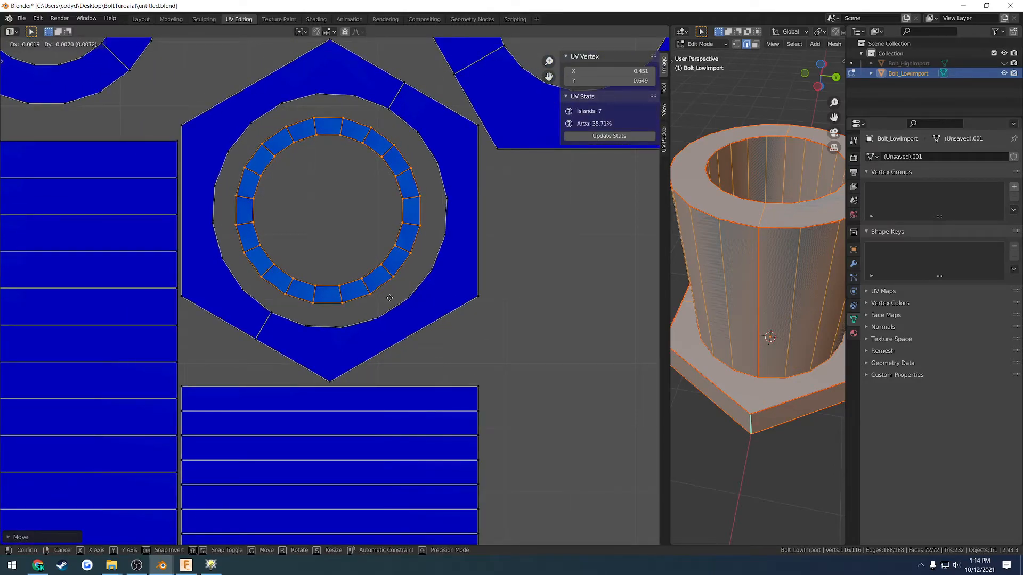
pyautogui.click(389, 298)
# Move the small-holed hexagon island into the empty lower-right corner of the UV space.
pyautogui.scroll(-5, 397, 288)
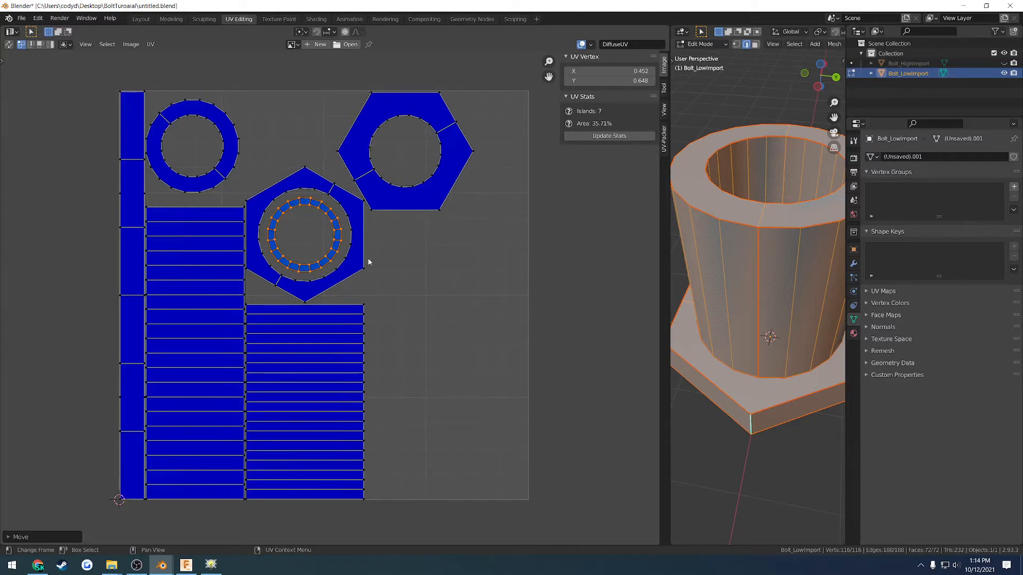
pyautogui.click(426, 186)
pyautogui.press('l')
pyautogui.press('g')
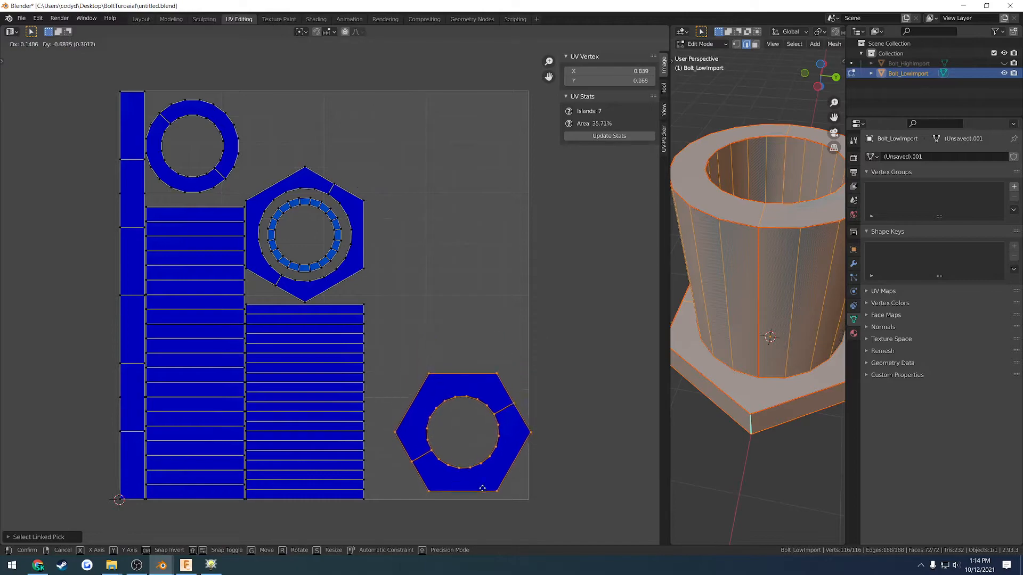
pyautogui.click(466, 501)
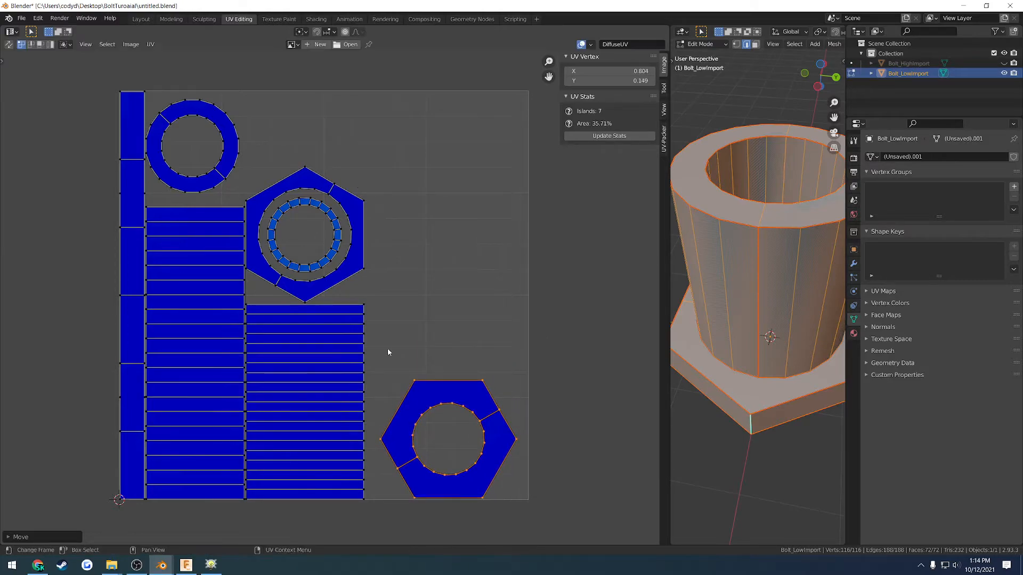
# Move the large-holed hexagon and its nested ring to the empty upper-right UV area and enlarge them together to fill it.
pyautogui.click(365, 268)
pyautogui.press('l')
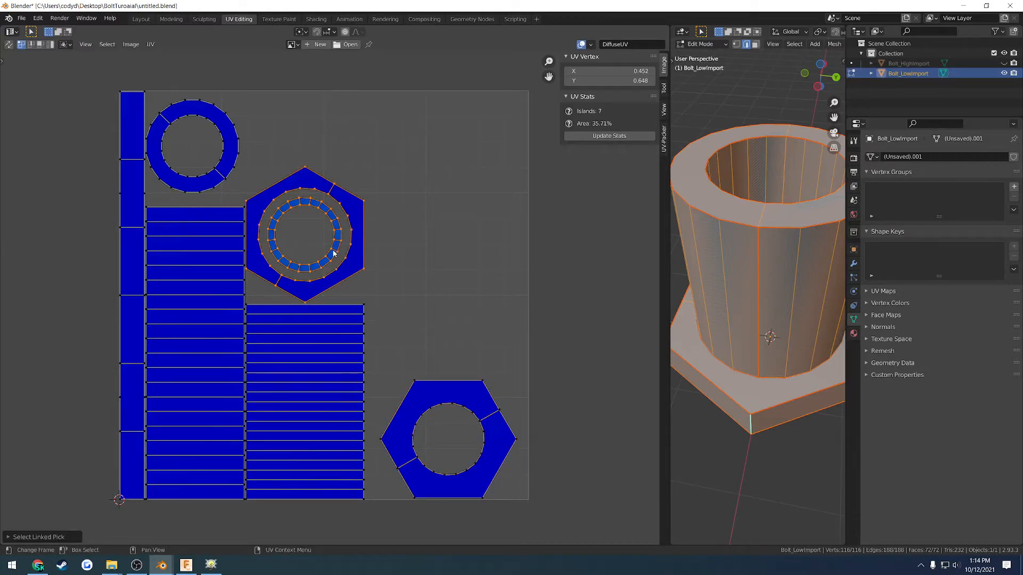
pyautogui.press('g')
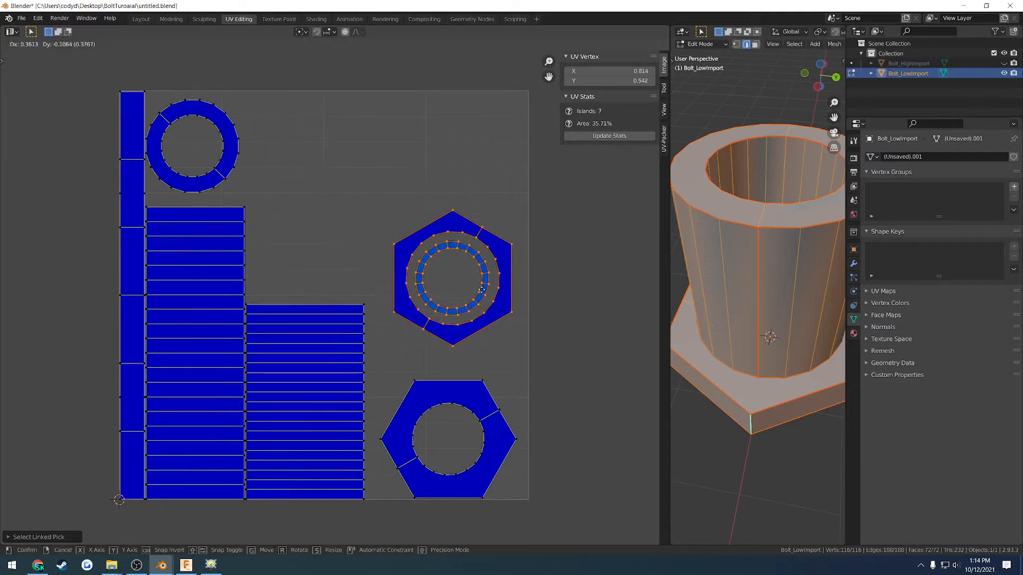
pyautogui.click(479, 298)
pyautogui.press('s')
pyautogui.click(589, 204)
pyautogui.press('g')
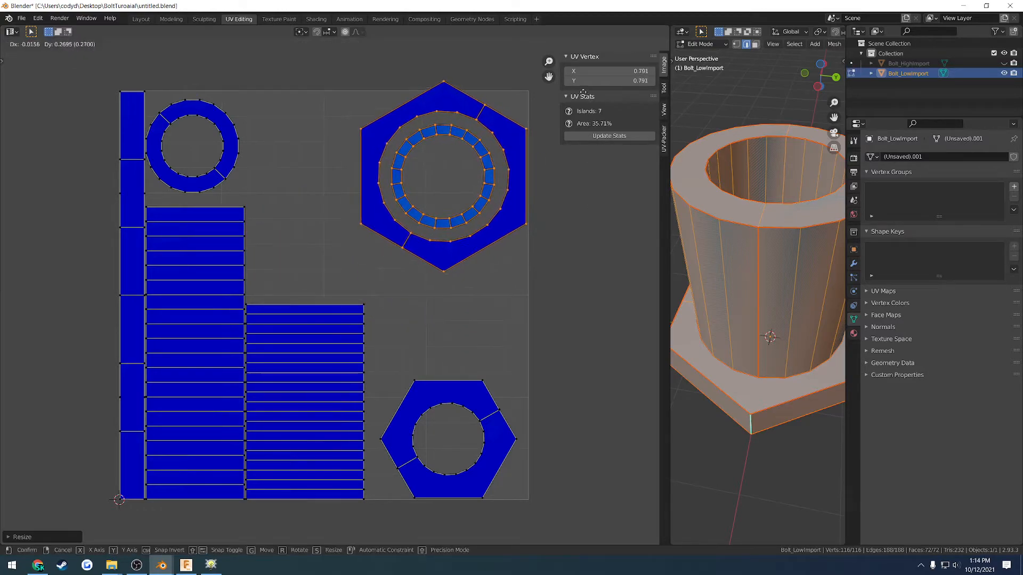
pyautogui.click(520, 160)
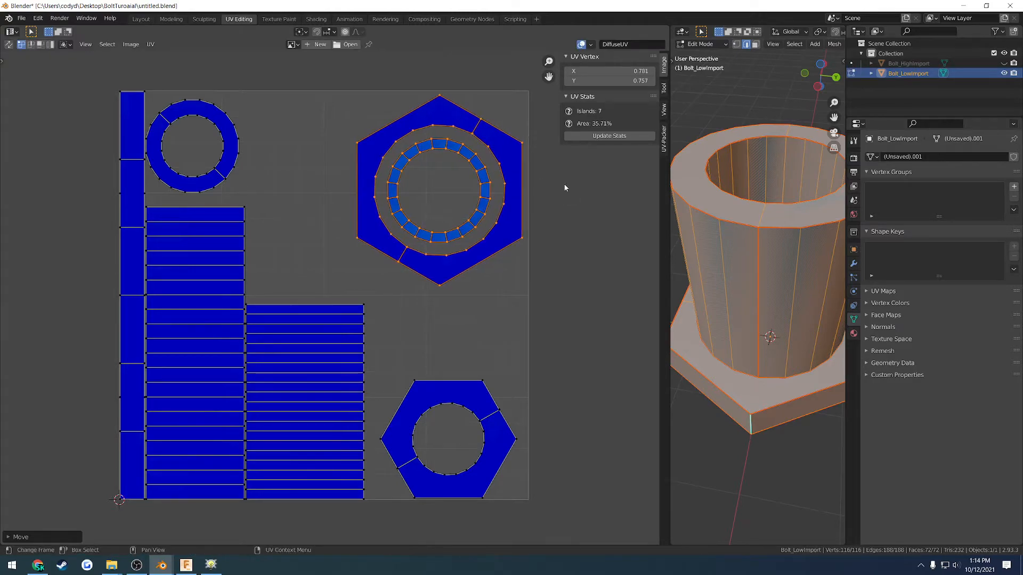
# Hide the UV editor's sidebar and select the nested narrow ring island in face selection mode.
pyautogui.press('n')
pyautogui.moveTo(746, 319); pyautogui.dragTo(655, 307, button='middle')
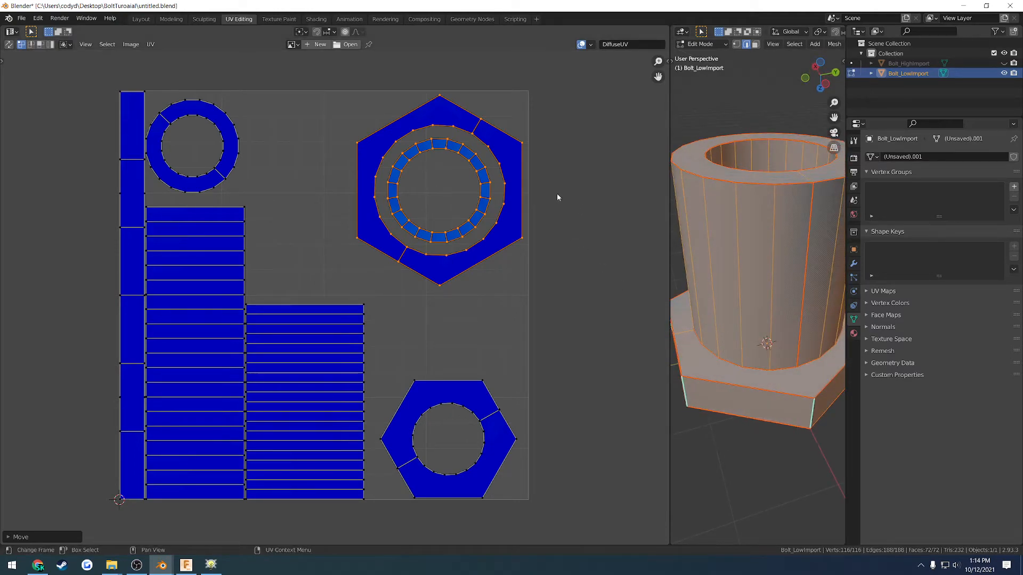
pyautogui.press('3')
pyautogui.press('l')
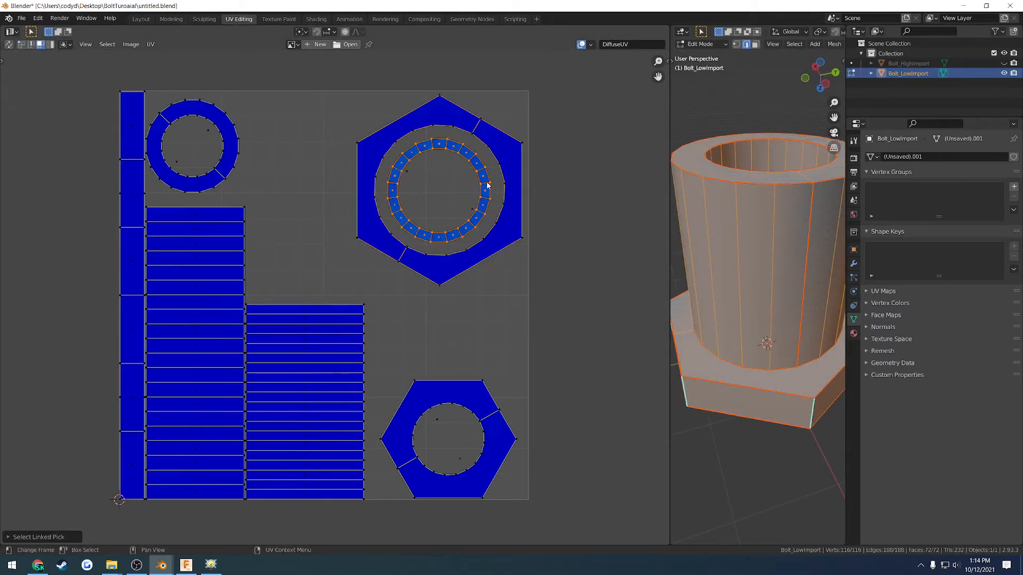
# Try selecting the chamfer faces around the bore opening in the bolt head, and undo those selections.
pyautogui.click(754, 433)
pyautogui.moveTo(753, 433); pyautogui.dragTo(766, 328, button='middle')
pyautogui.keyDown('alt'); pyautogui.click(726, 375); pyautogui.keyUp('alt')
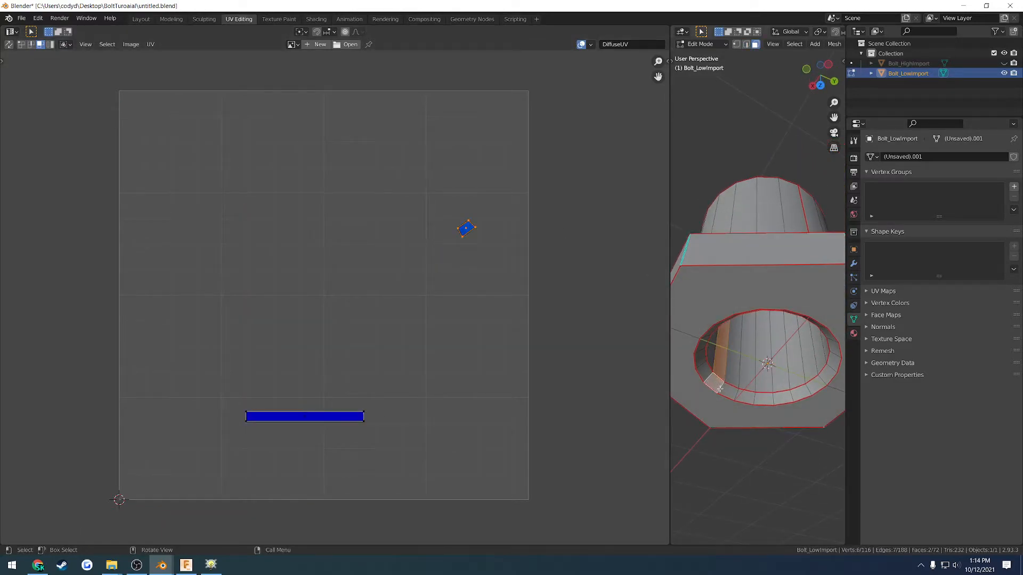
pyautogui.keyDown('alt'); pyautogui.click(722, 391); pyautogui.keyUp('alt')
pyautogui.hotkey('ctrl', 'z')
pyautogui.hotkey('ctrl', 'z')
pyautogui.hotkey('ctrl', 'z')
pyautogui.hotkey('ctrl', 'z')
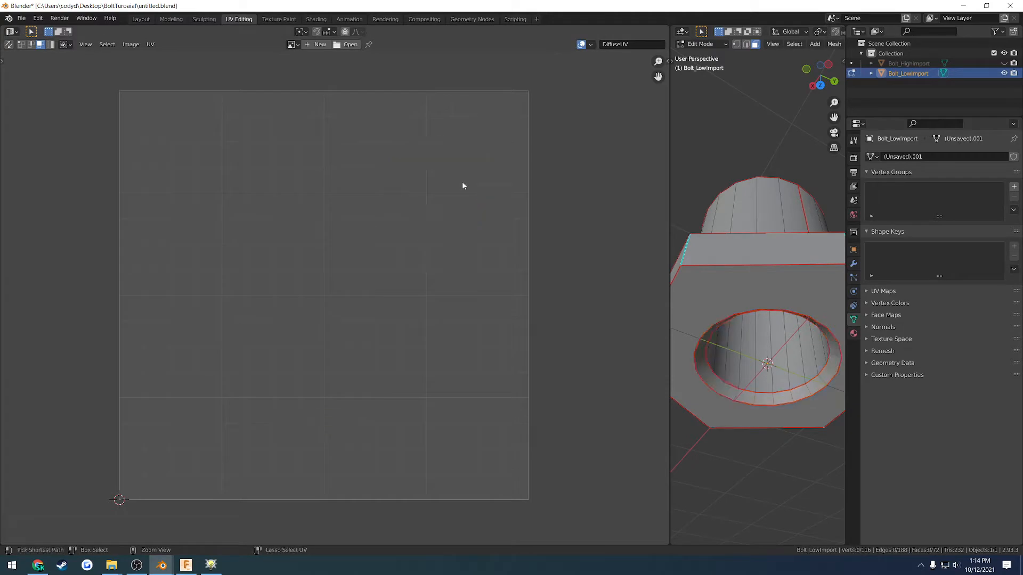
# Select the whole mesh to show all UV islands, then shrink the large-holed hexagon with its nested ring to about 0.45 and move them to the upper-right UV corner.
pyautogui.click(475, 162)
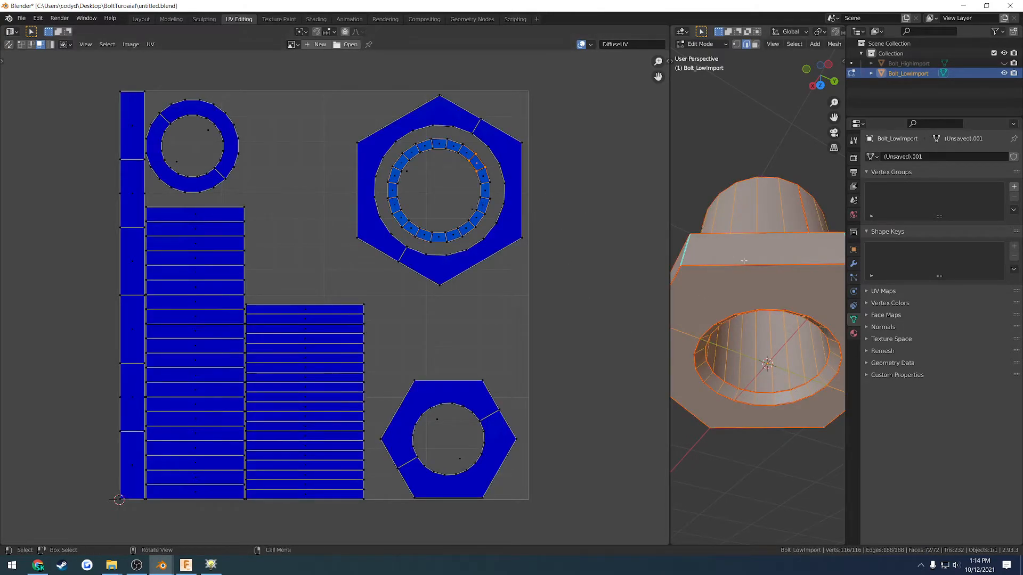
pyautogui.moveTo(788, 320); pyautogui.dragTo(758, 356, button='middle')
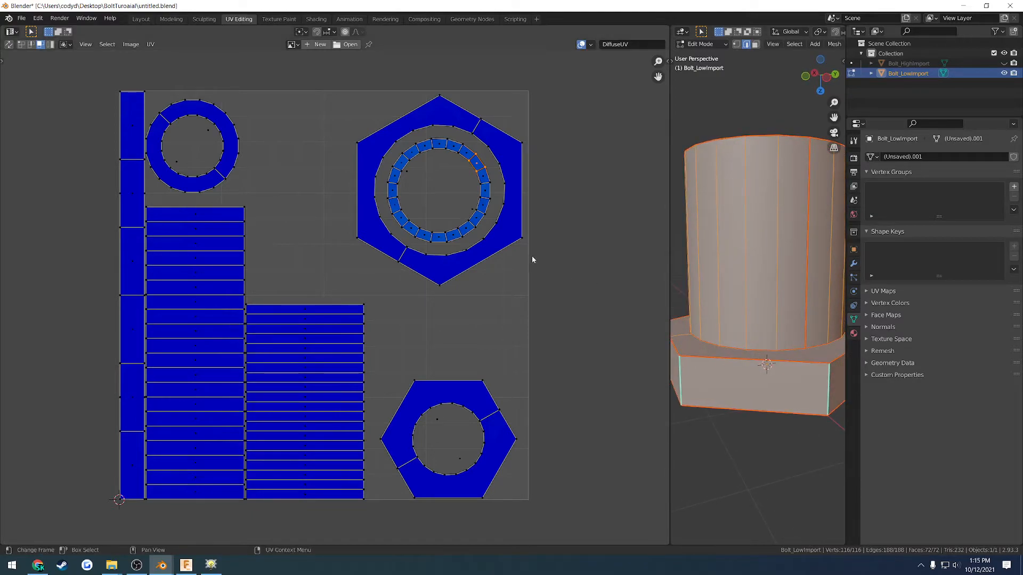
pyautogui.moveTo(563, 289); pyautogui.dragTo(346, 45)
pyautogui.press('s')
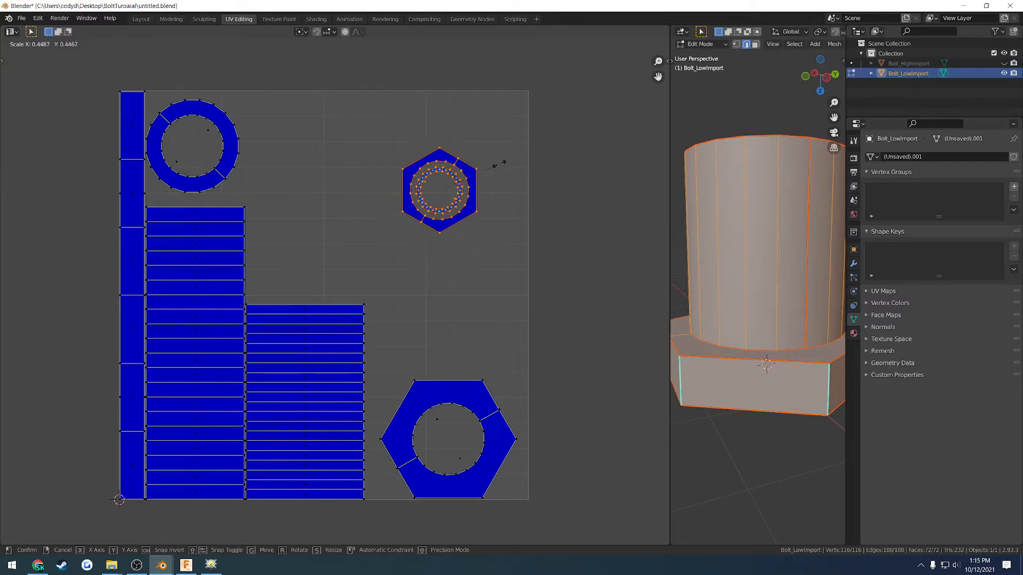
pyautogui.click(500, 160)
pyautogui.press('g')
pyautogui.click(549, 109)
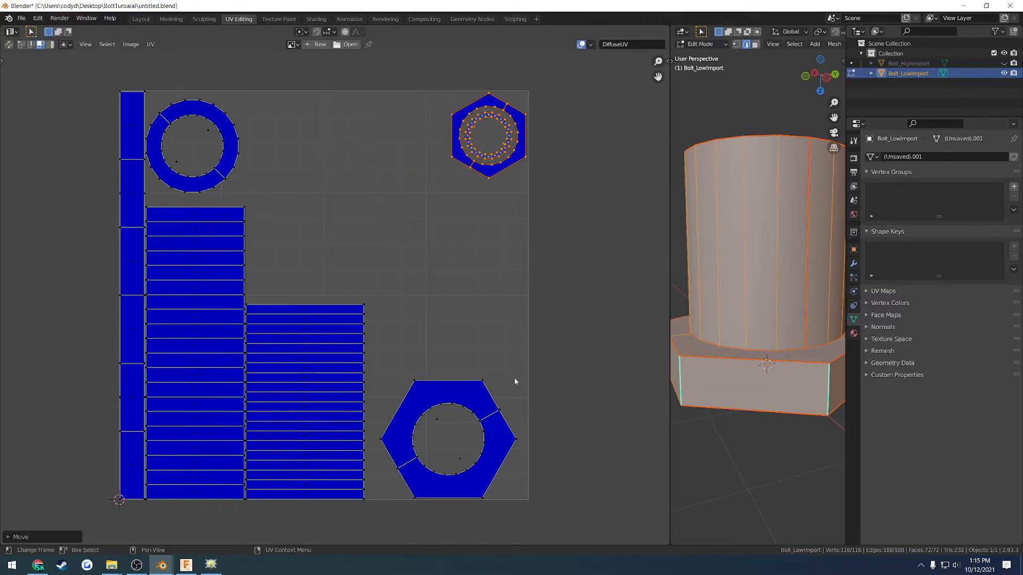
# Move the small-holed hexagon from the lower-right corner to the upper middle of the UV space and enlarge it to fill the gap.
pyautogui.click(474, 401)
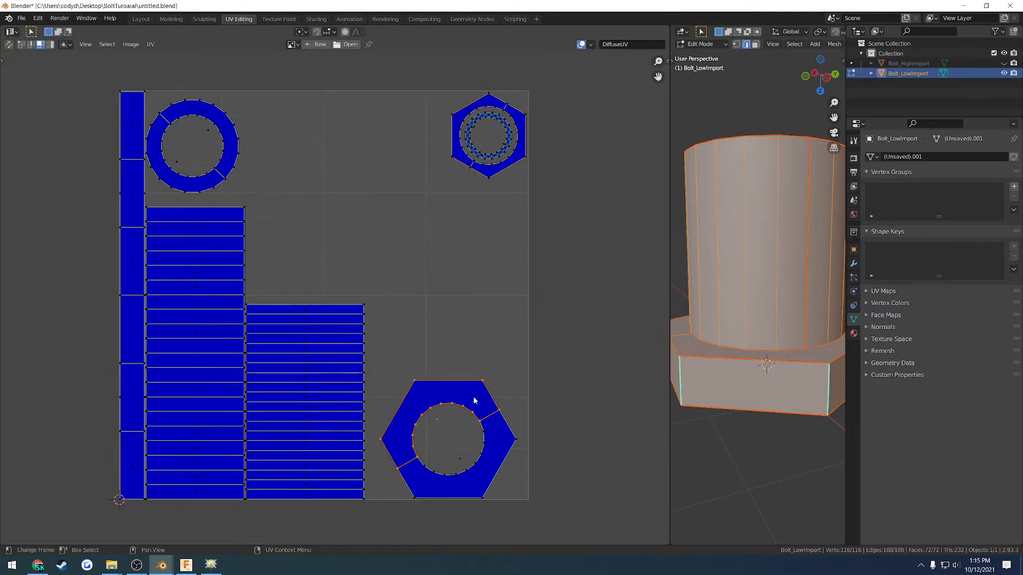
pyautogui.press('l')
pyautogui.press('g')
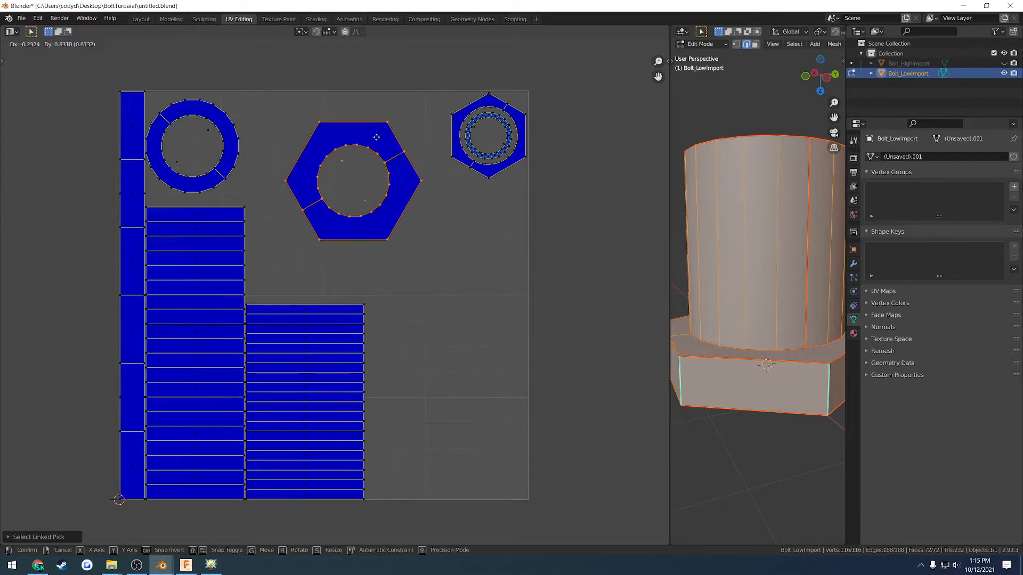
pyautogui.click(365, 122)
pyautogui.press('s')
pyautogui.click(619, 162)
pyautogui.press('g')
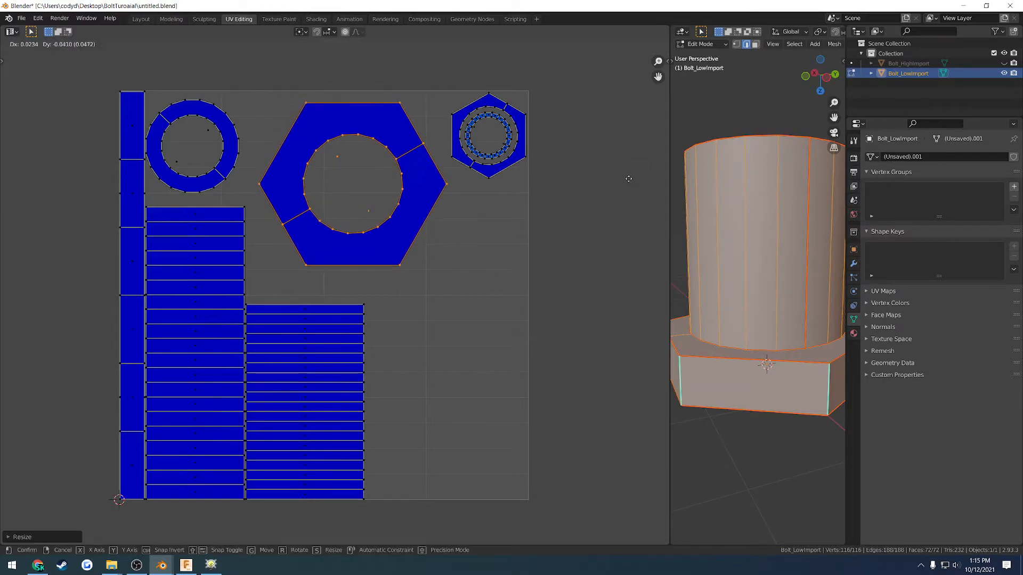
pyautogui.click(634, 174)
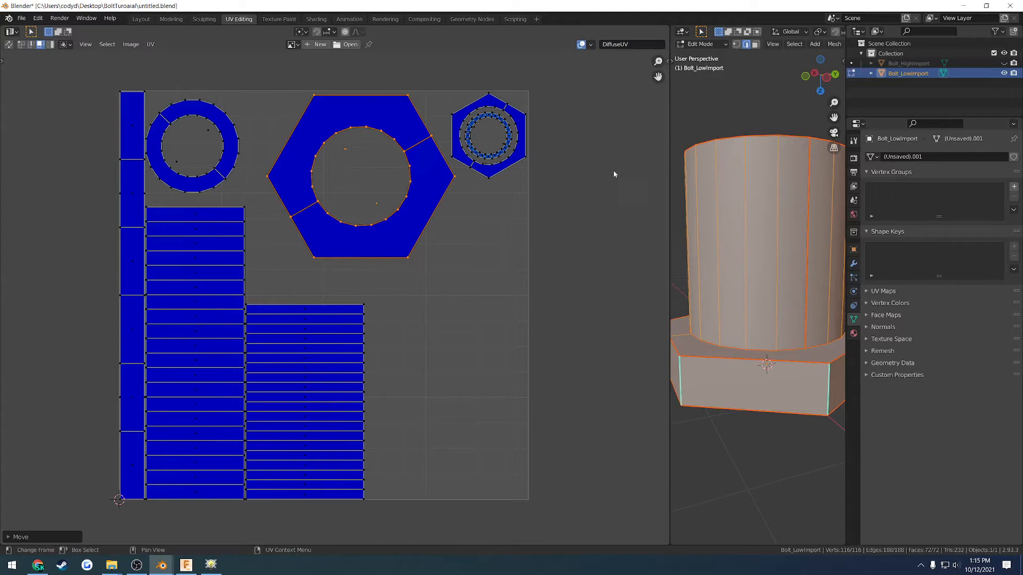
pyautogui.press('g')
pyautogui.click(600, 165)
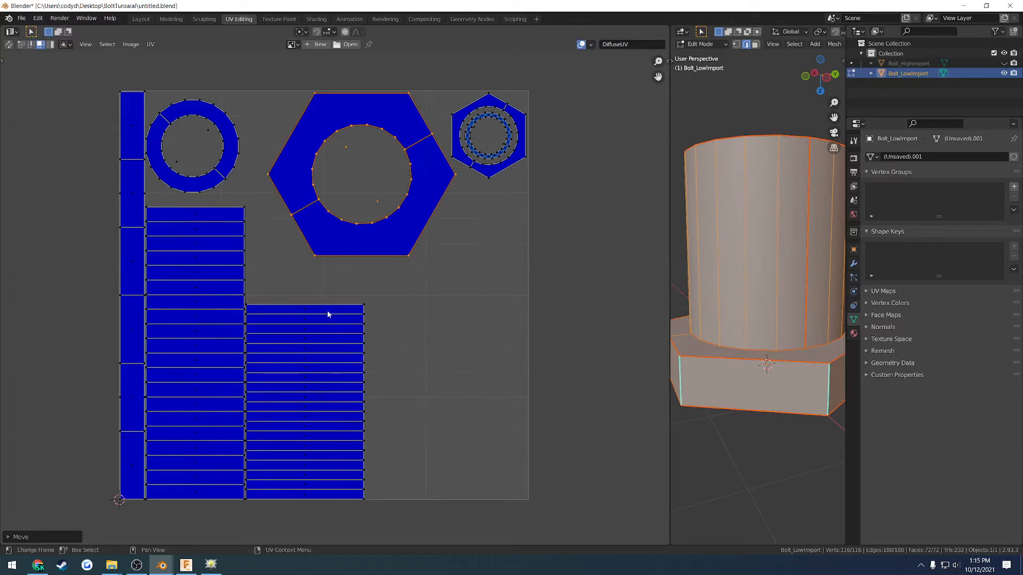
# Move the plain ring island from the upper-left area to just below the shrunken hexagon with the nested ring.
pyautogui.click(224, 161)
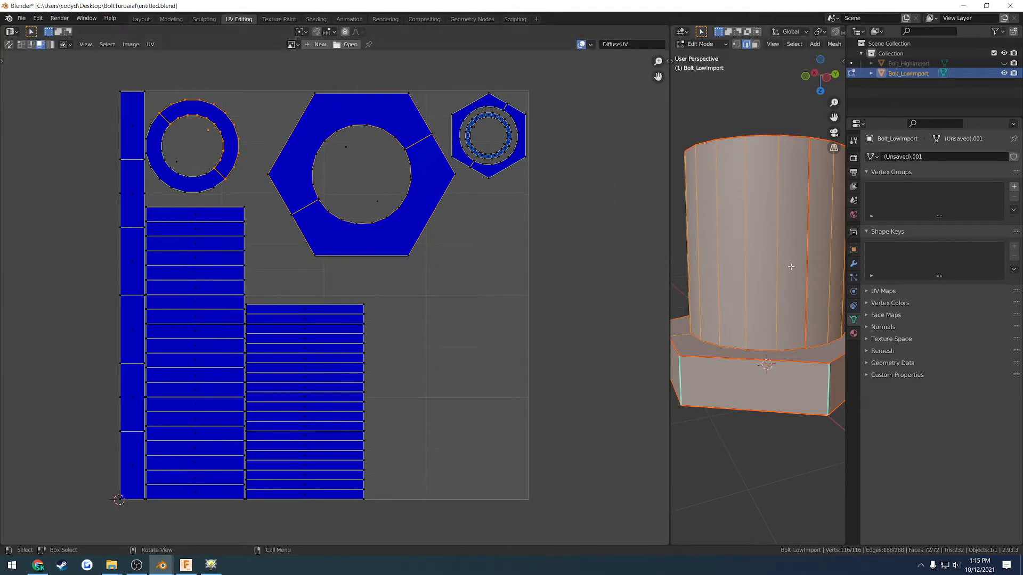
pyautogui.moveTo(767, 251); pyautogui.dragTo(769, 285, button='middle')
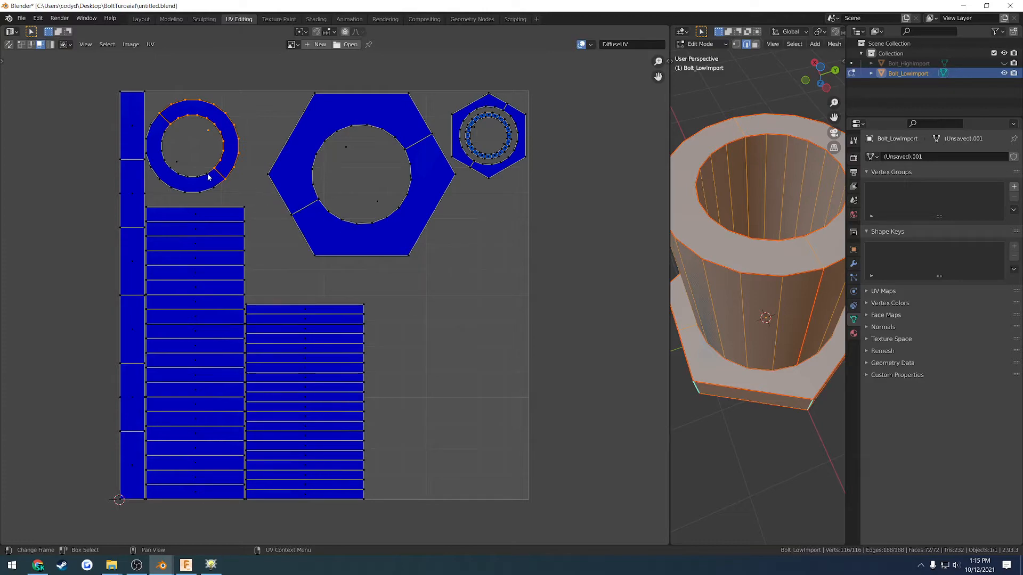
pyautogui.press('l')
pyautogui.press('g')
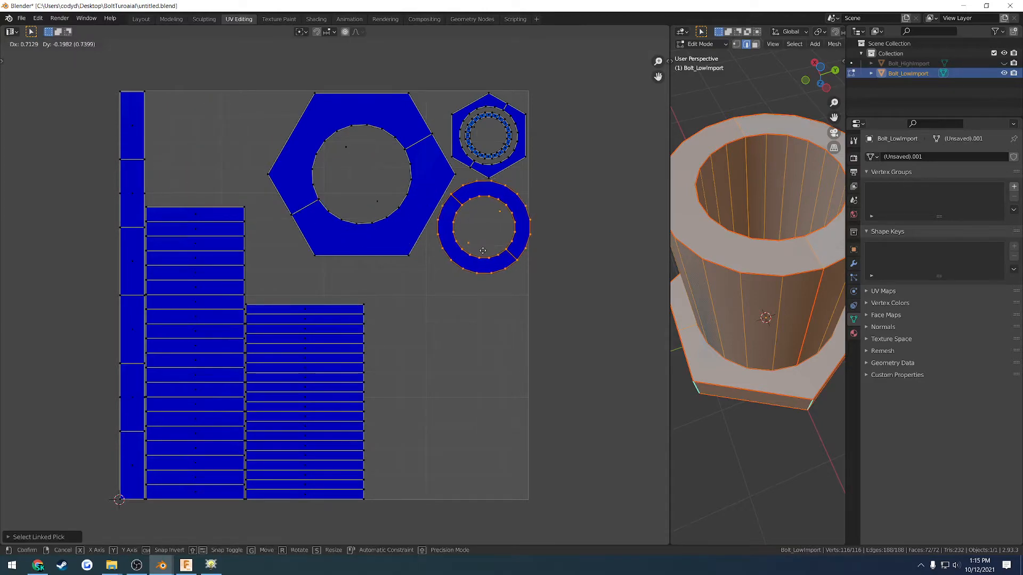
pyautogui.click(479, 253)
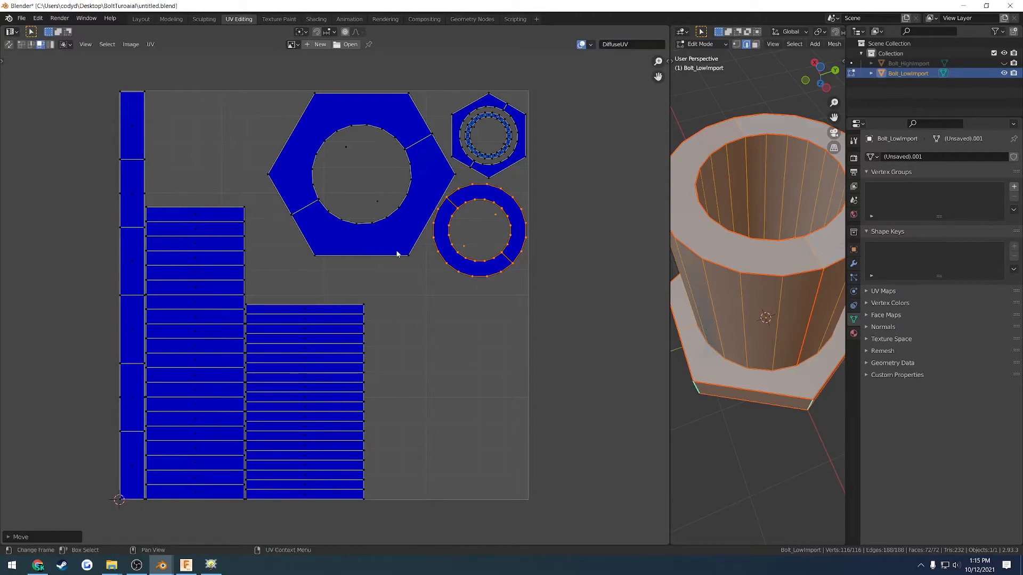
# Move the shorter striped cylinder island away from the taller one, into the empty space below the large hexagon.
pyautogui.click(301, 341)
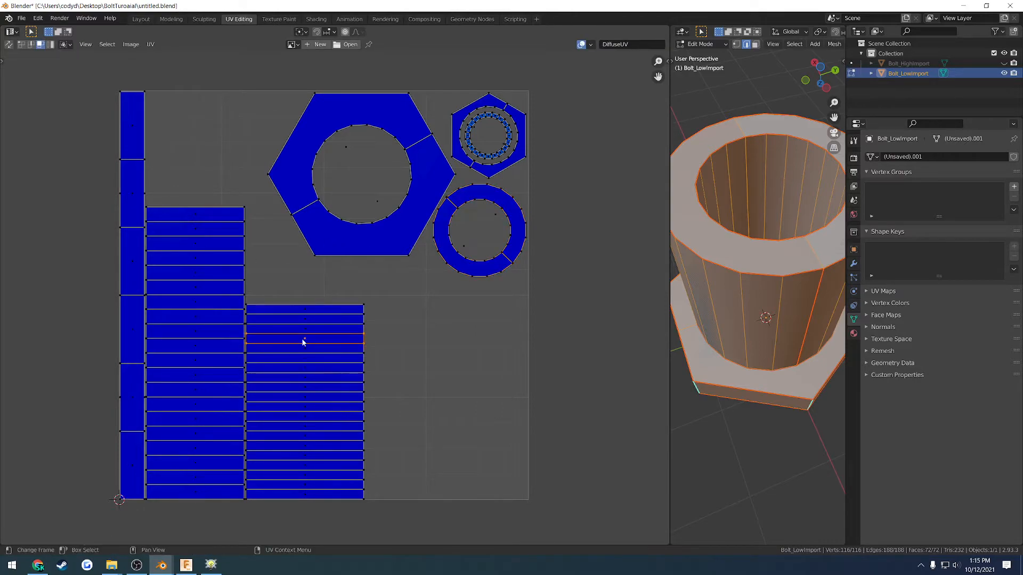
pyautogui.press('l')
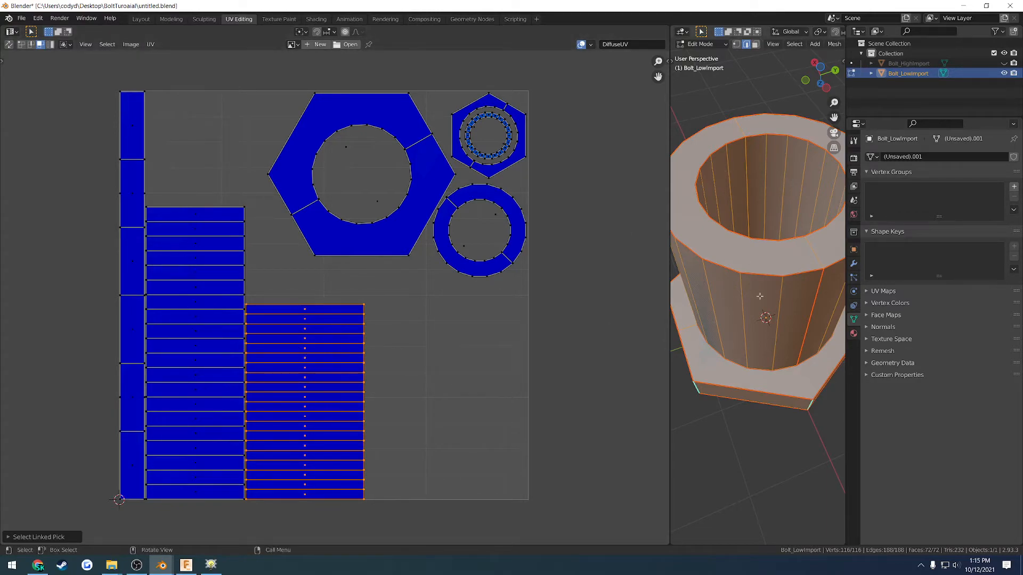
pyautogui.press('g')
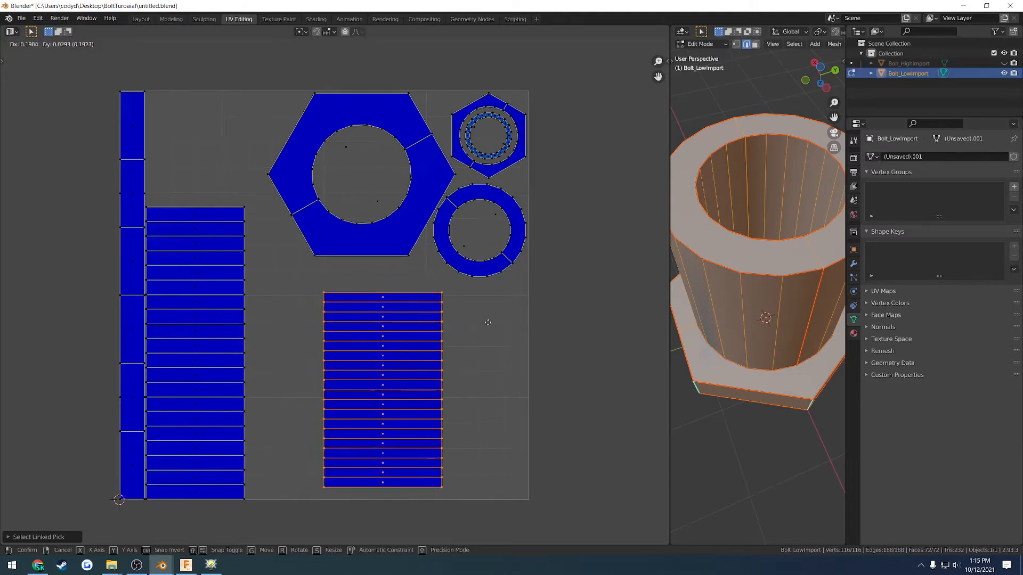
pyautogui.click(496, 324)
# Enlarge the taller striped cylinder island and position it between the narrow vertical strip and the large hexagon.
pyautogui.click(206, 293)
pyautogui.press('l')
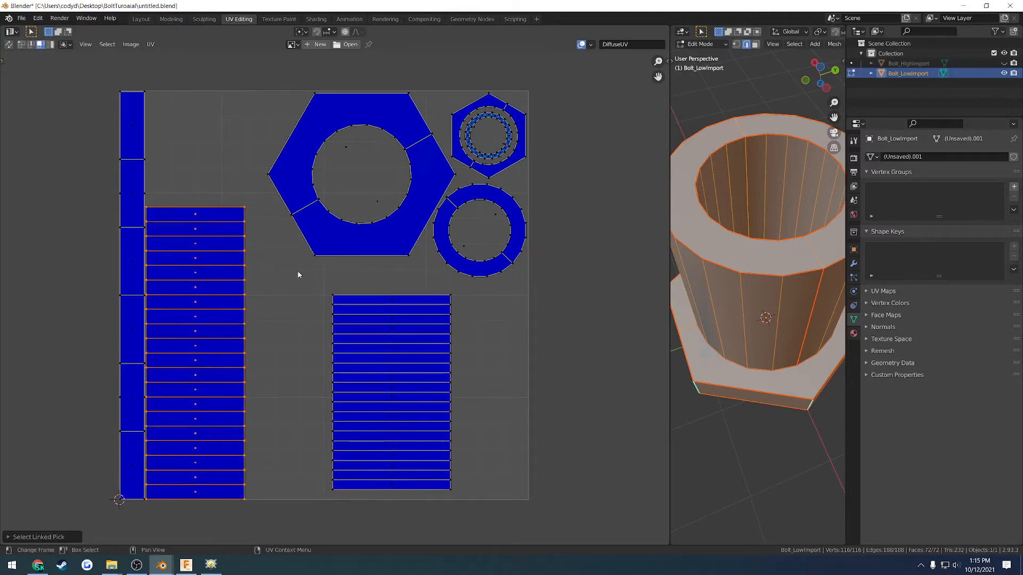
pyautogui.press('g')
pyautogui.click(313, 239)
pyautogui.press('s')
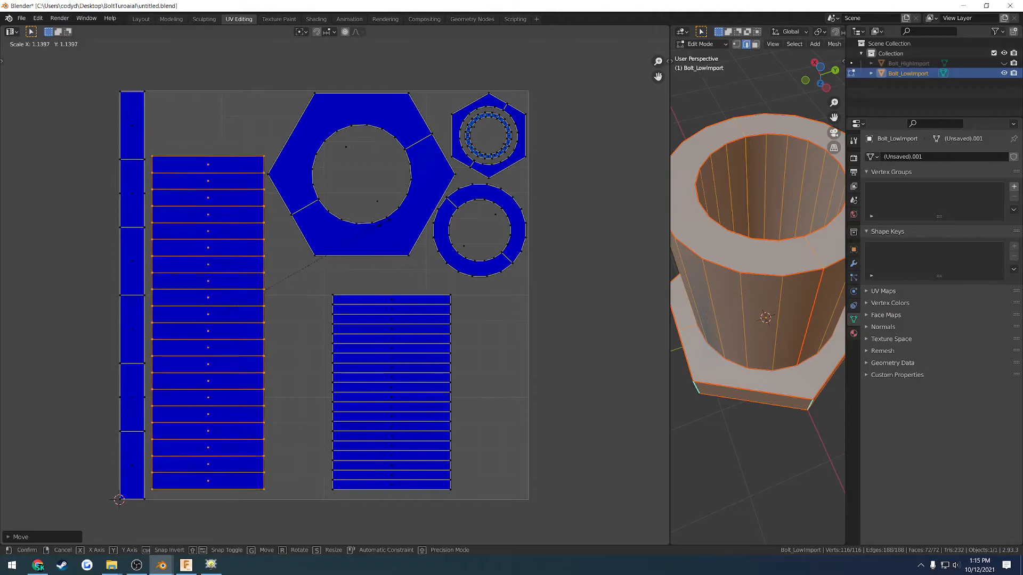
pyautogui.click(385, 217)
pyautogui.press('g')
pyautogui.press('s')
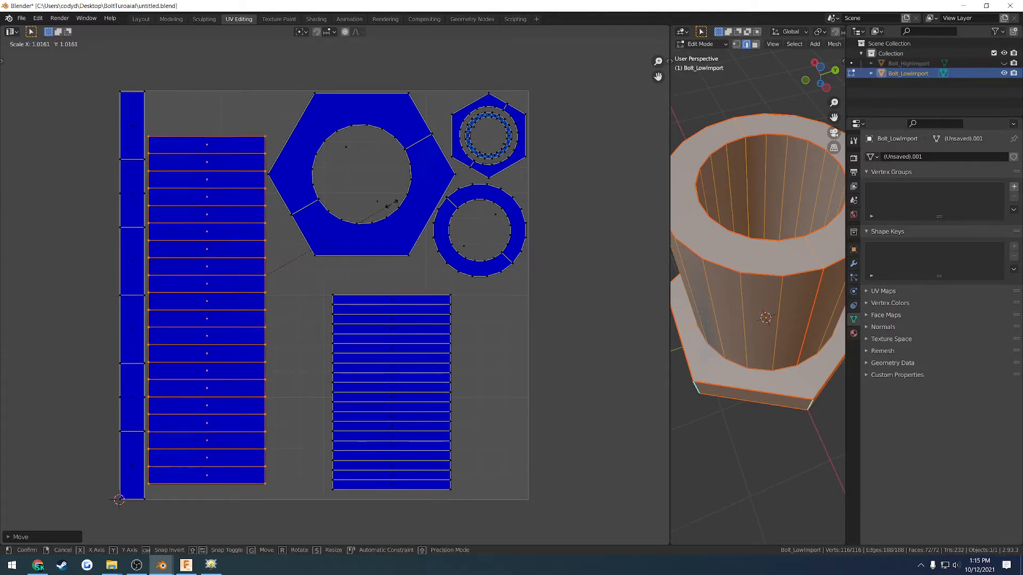
pyautogui.click(395, 206)
pyautogui.press('g')
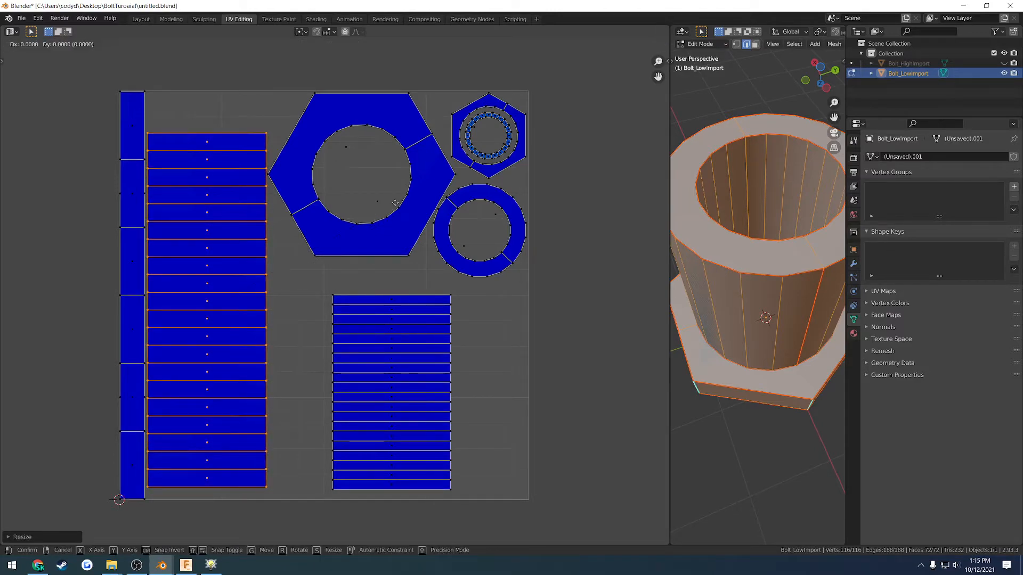
pyautogui.click(390, 199)
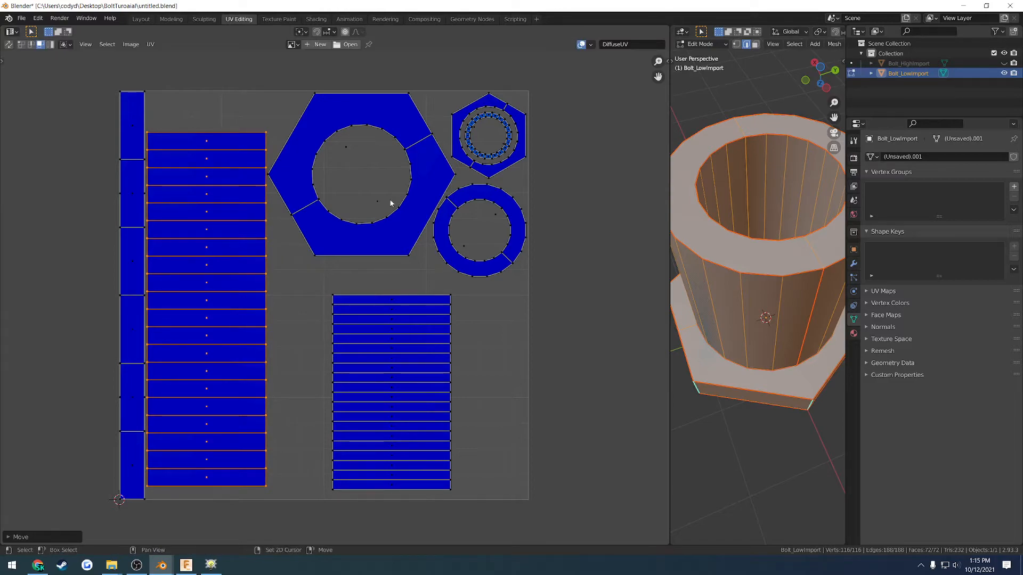
# Scale the shorter striped cylinder island up by about 1.22 to fill the height below the large hexagon.
pyautogui.hotkey('alt', 'a')
pyautogui.press('l')
pyautogui.press('s')
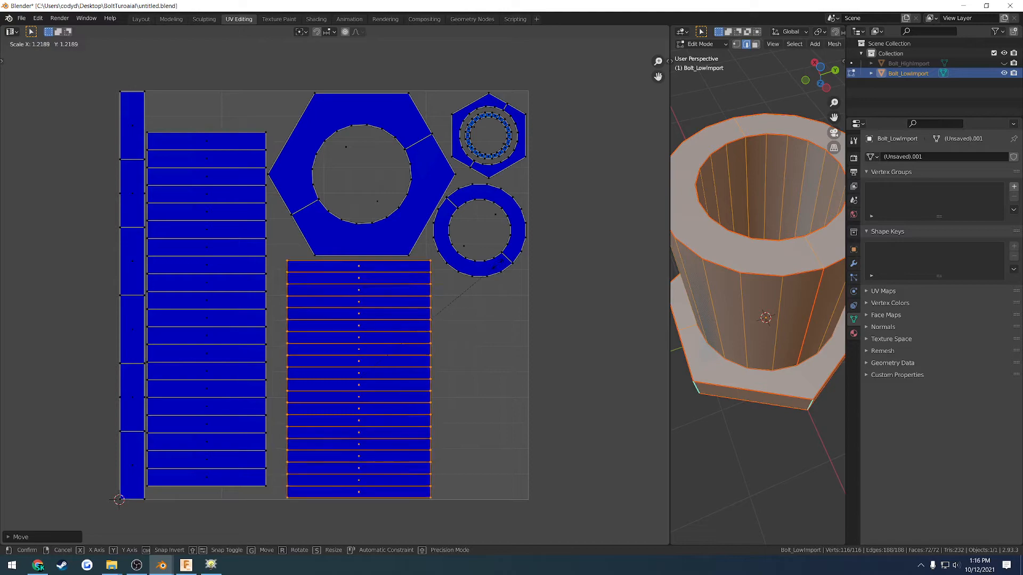
pyautogui.click(499, 266)
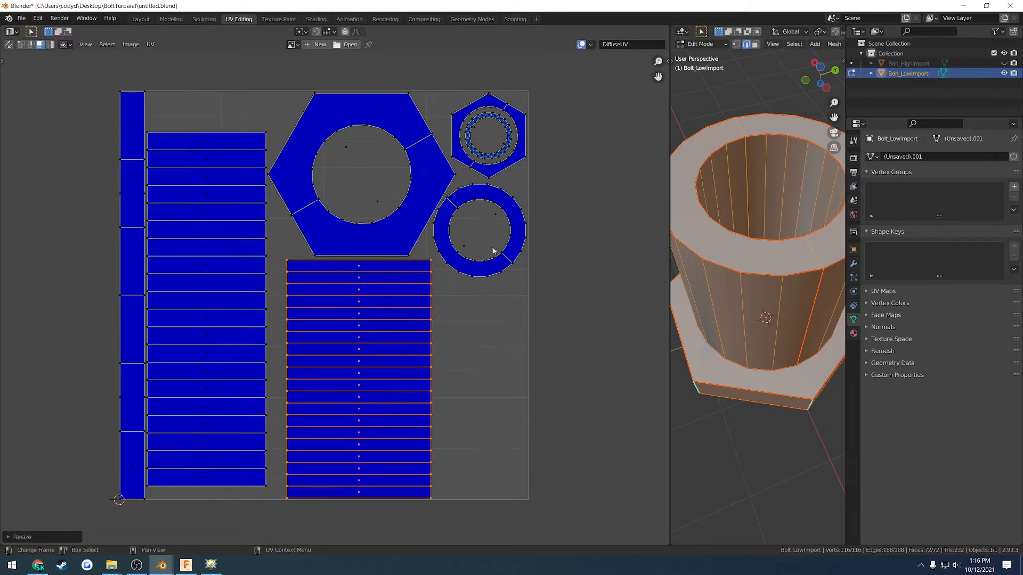
# Move the shorter striped island along X until it sits right beside the taller striped island.
pyautogui.hotkey('alt', 'a')
pyautogui.click(373, 325)
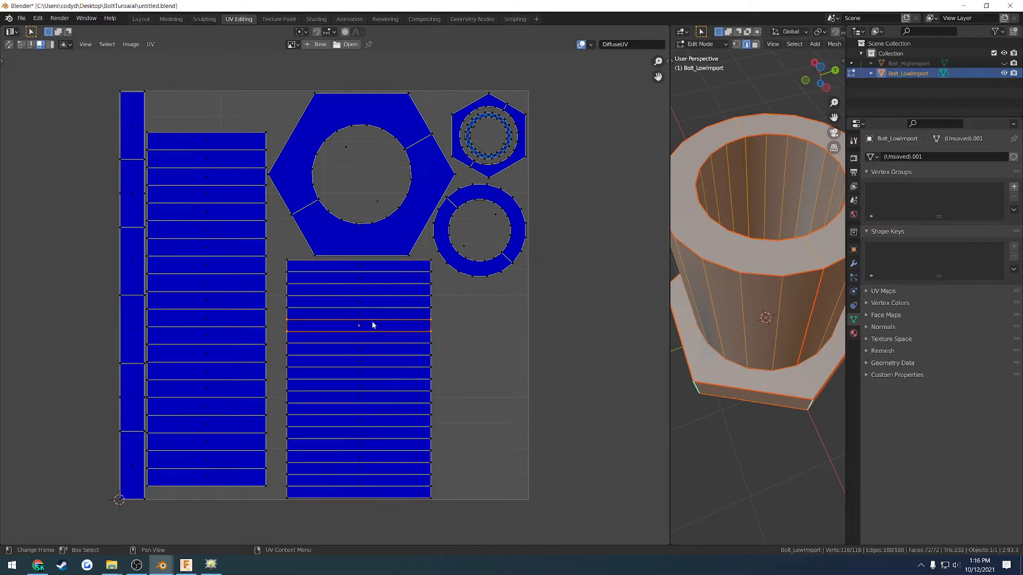
pyautogui.press('l')
pyautogui.press('g')
pyautogui.press('x')
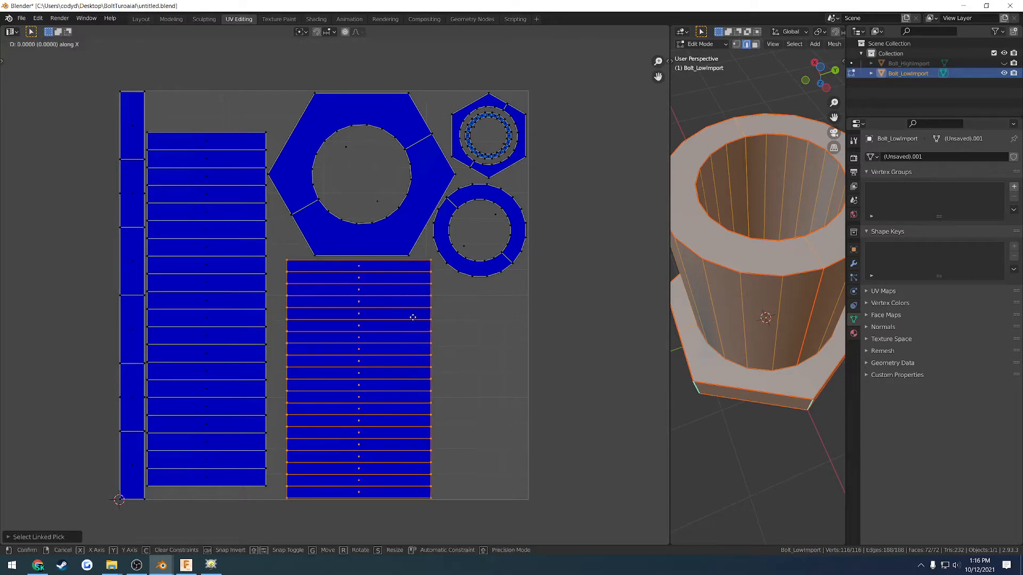
pyautogui.click(395, 322)
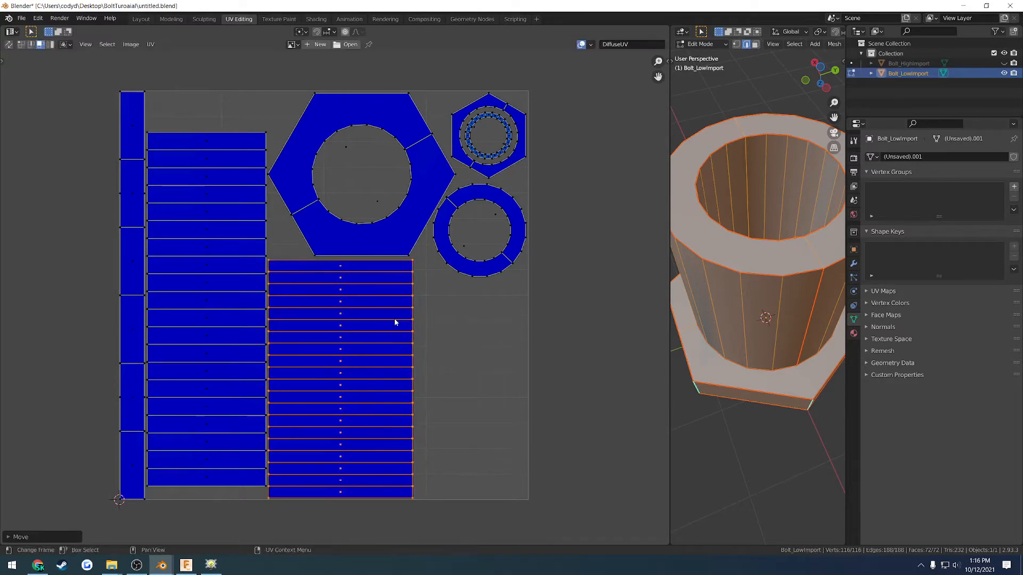
# Move the small hexagon and its nested ring to the lower-right UV corner and enlarge them together to fill the width beside the striped island.
pyautogui.click(499, 155)
pyautogui.press('l')
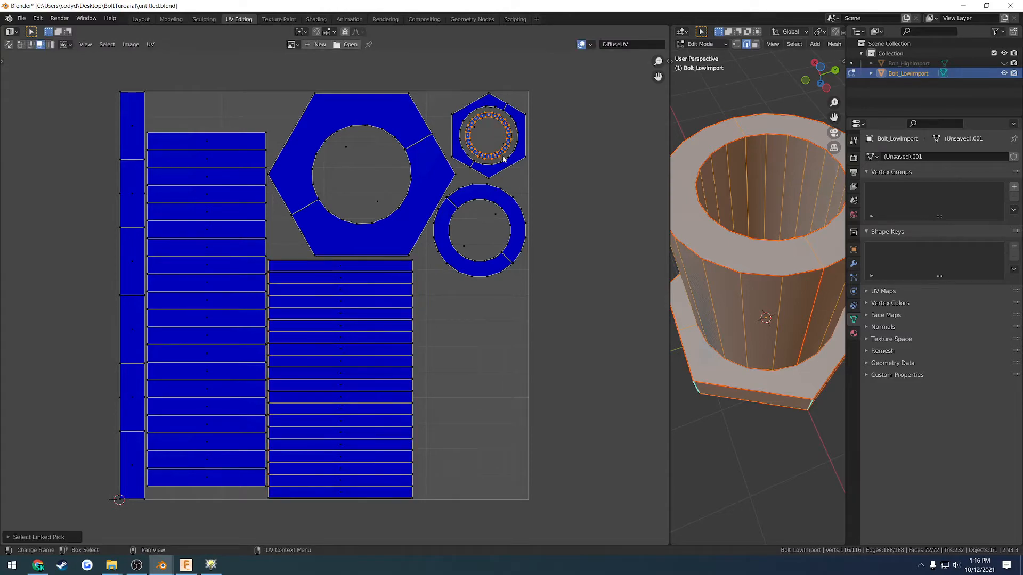
pyautogui.press('g')
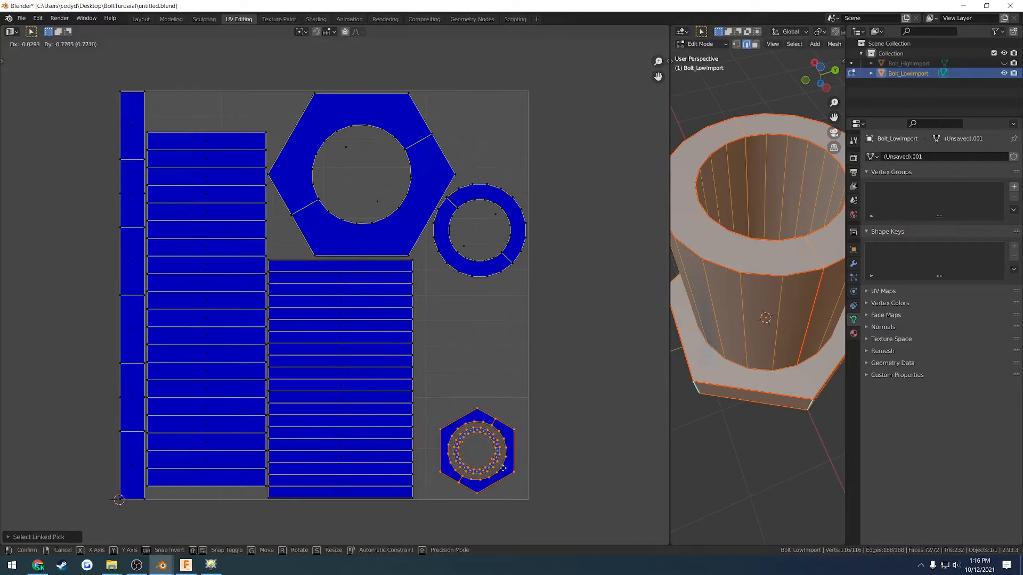
pyautogui.click(500, 472)
pyautogui.press('s')
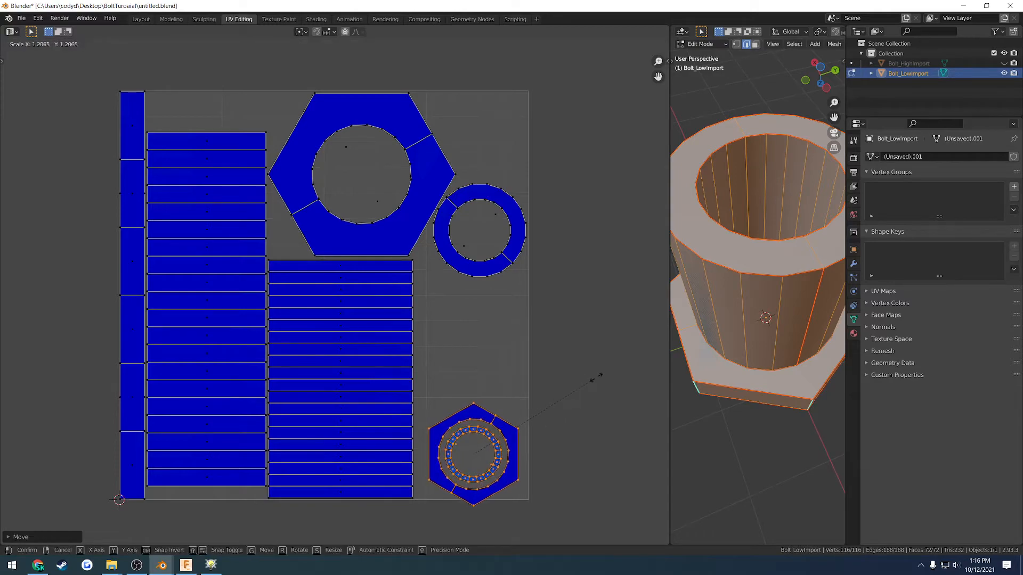
pyautogui.click(607, 372)
pyautogui.press('g')
pyautogui.click(608, 358)
pyautogui.press('s')
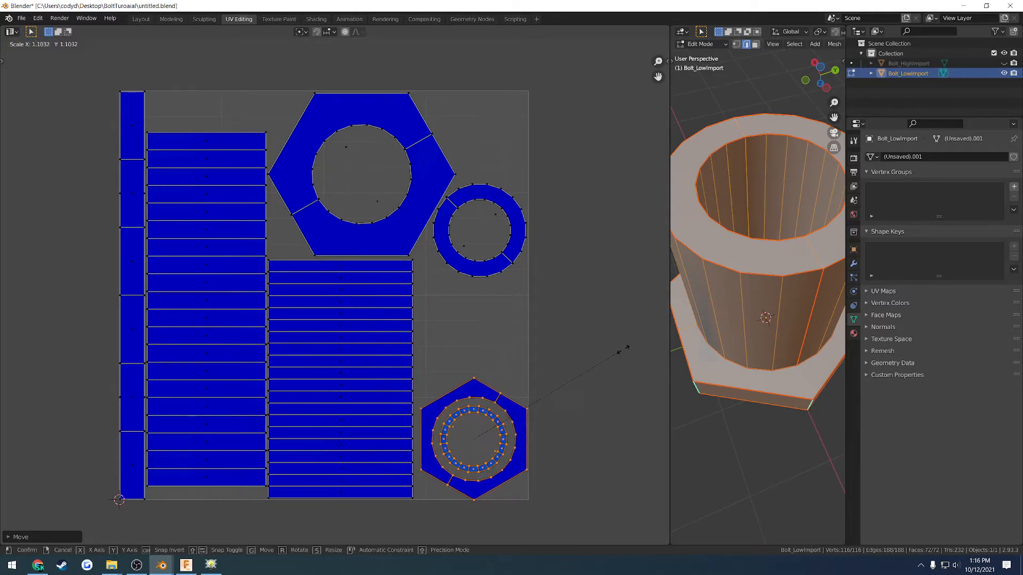
pyautogui.click(627, 348)
pyautogui.press('g')
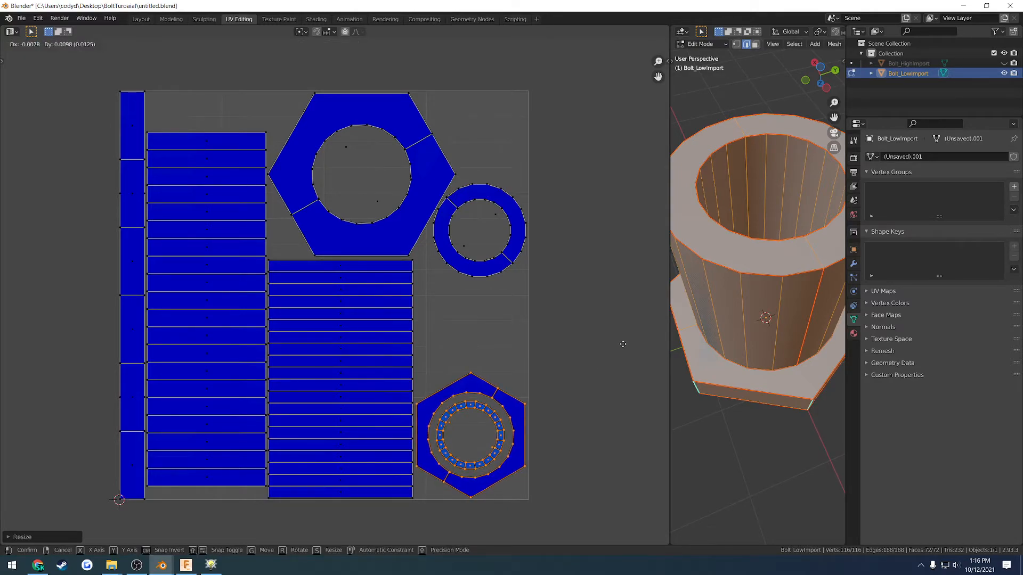
pyautogui.click(538, 287)
# Enlarge the plain ring island and place it between the large hexagon and the lower-right hexagon, close to the right UV border.
pyautogui.click(495, 264)
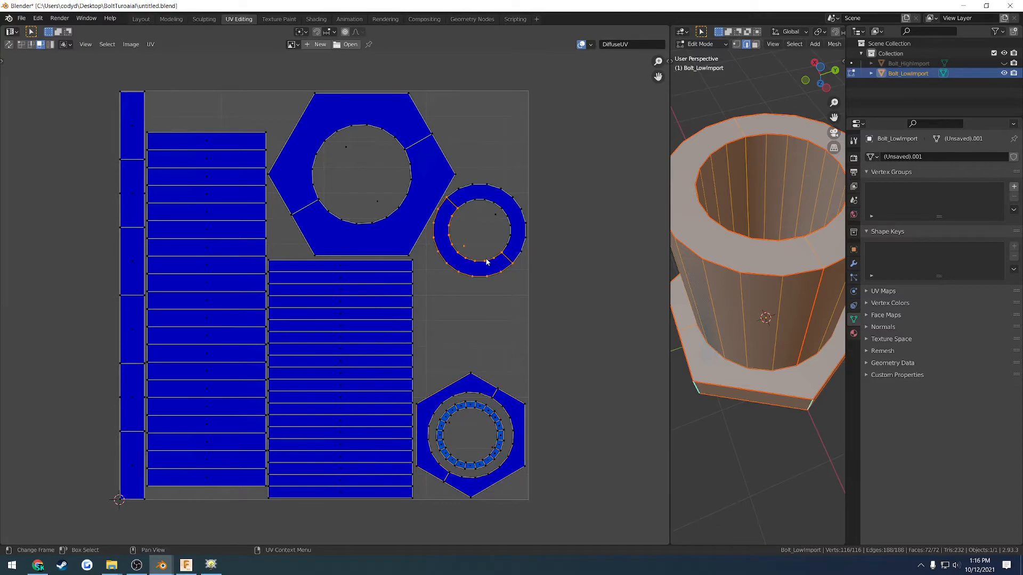
pyautogui.press('l')
pyautogui.press('g')
pyautogui.click(548, 287)
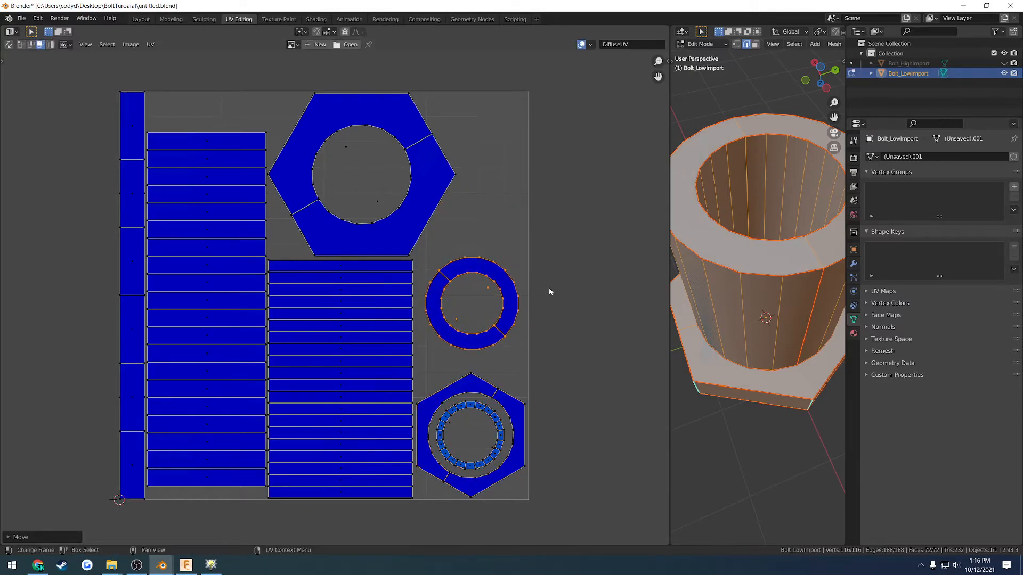
pyautogui.press('s')
pyautogui.click(577, 280)
pyautogui.press('g')
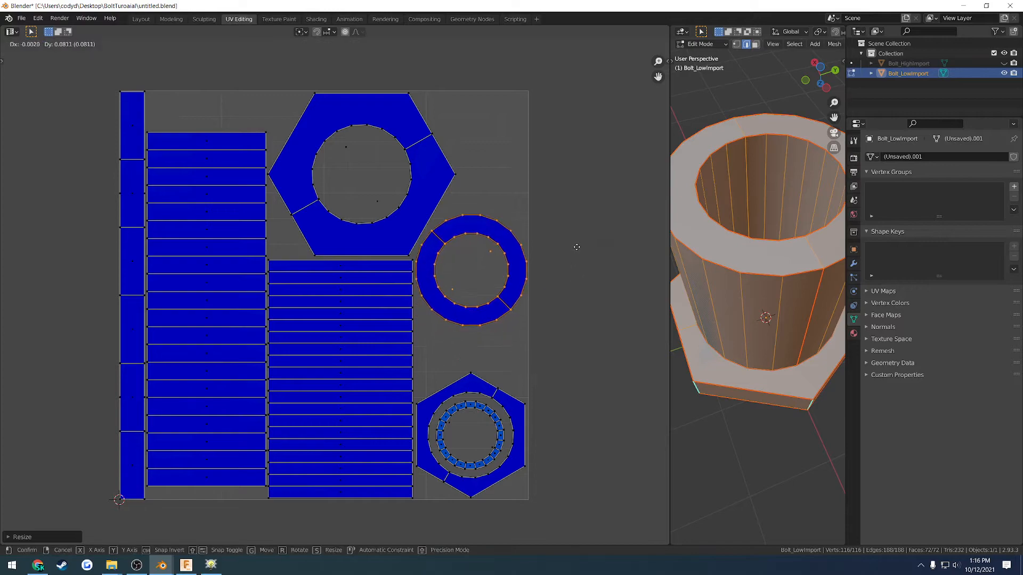
pyautogui.click(576, 244)
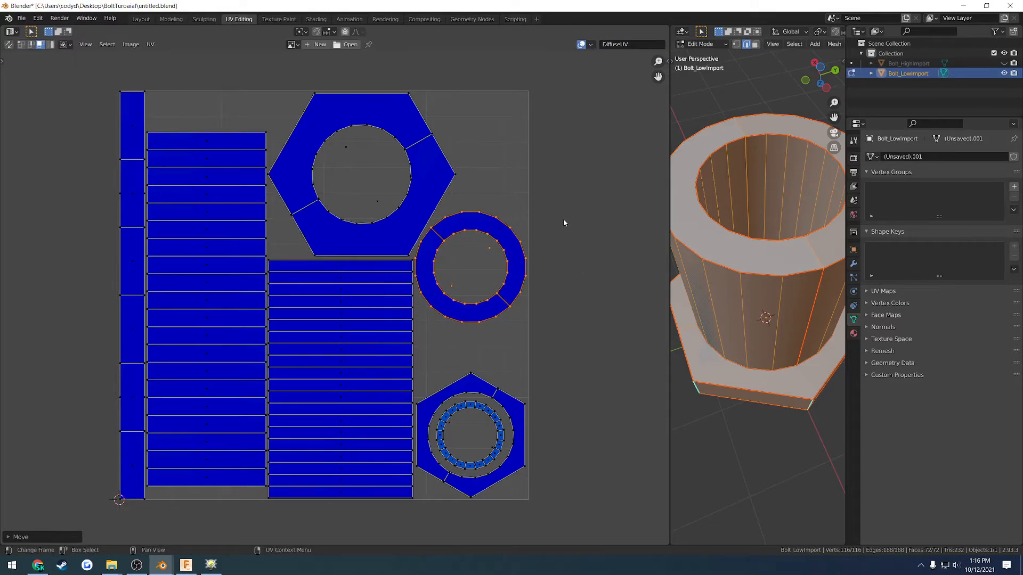
# Update the UV stats for the finished island layout and save the file.
pyautogui.press('n')
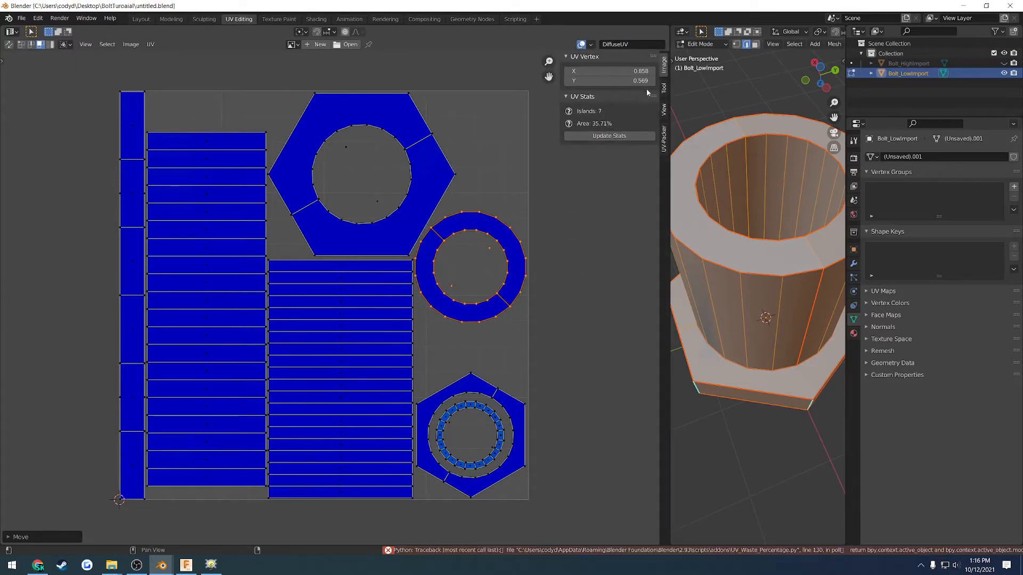
pyautogui.click(611, 137)
pyautogui.hotkey('ctrl', 's')
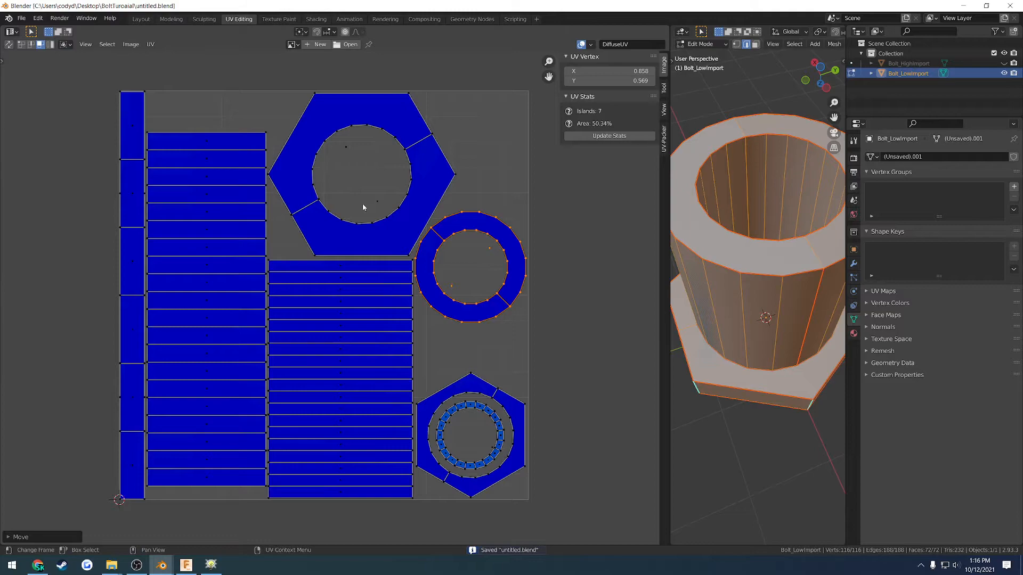
pyautogui.scroll(-3, 422, 219)
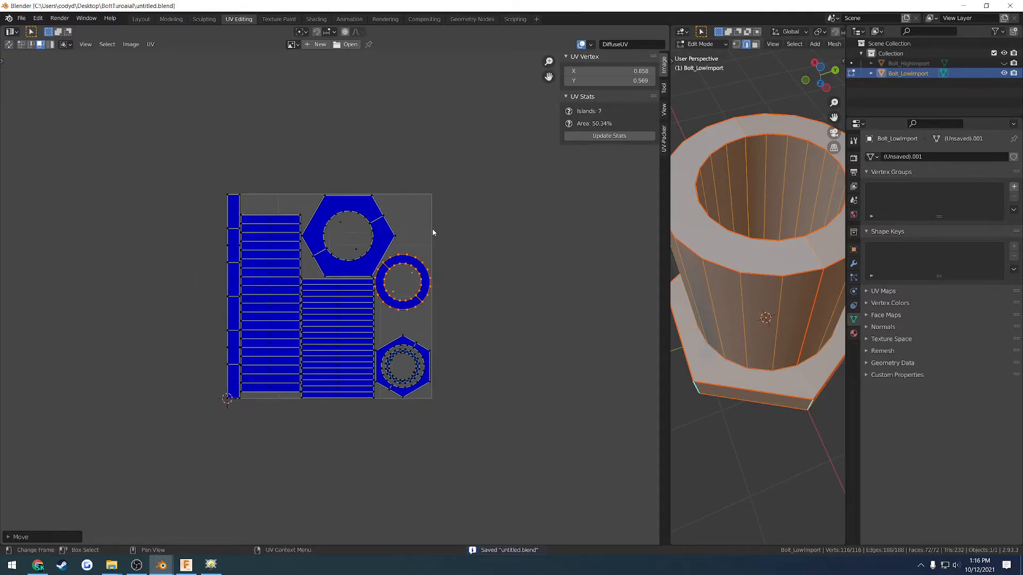
# Return to the Layout workspace and rename the bolt collection to BeforeTriangulate.
pyautogui.click(141, 19)
pyautogui.scroll(-5, 462, 290)
pyautogui.moveTo(472, 292); pyautogui.dragTo(583, 271, button='middle')
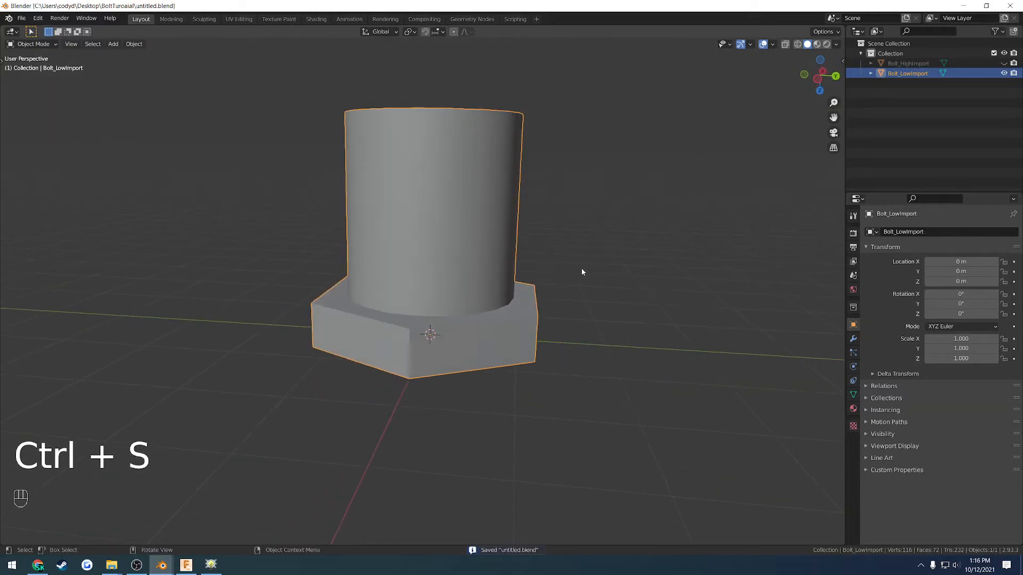
pyautogui.doubleClick(889, 53)
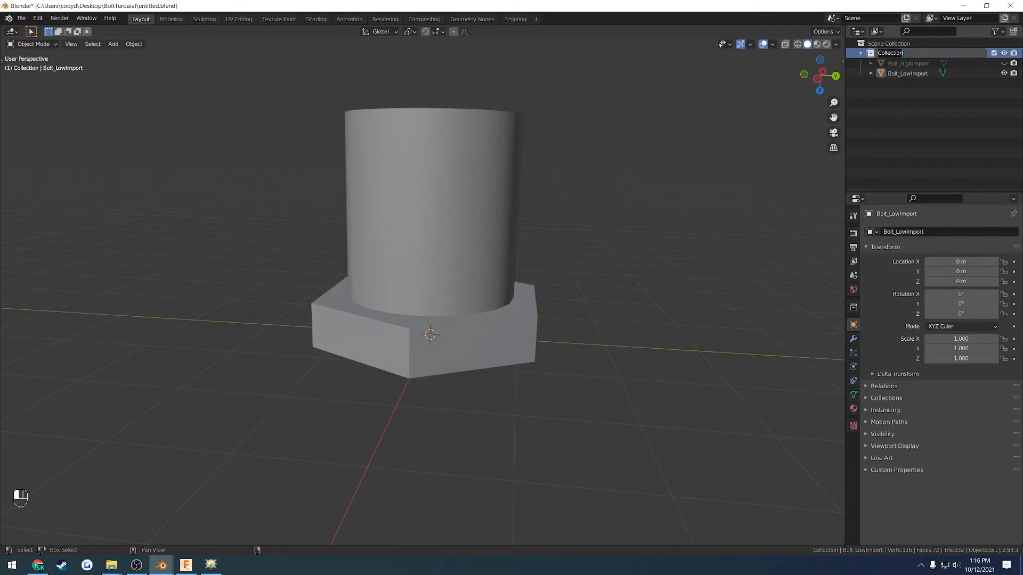
pyautogui.write('Bol')
pyautogui.press('BackSpace')
pyautogui.write('foreTriangulate')
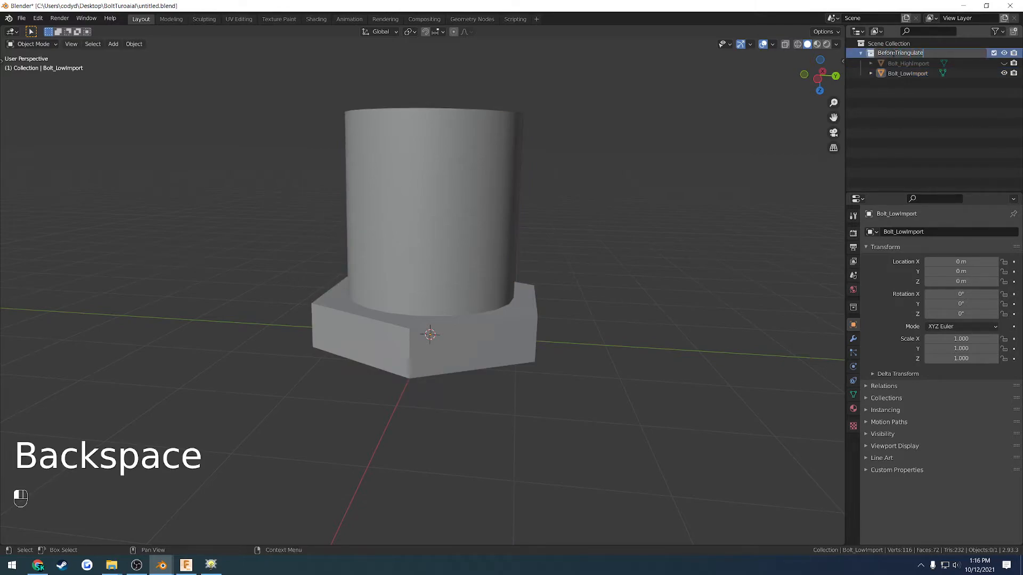
pyautogui.press('Return')
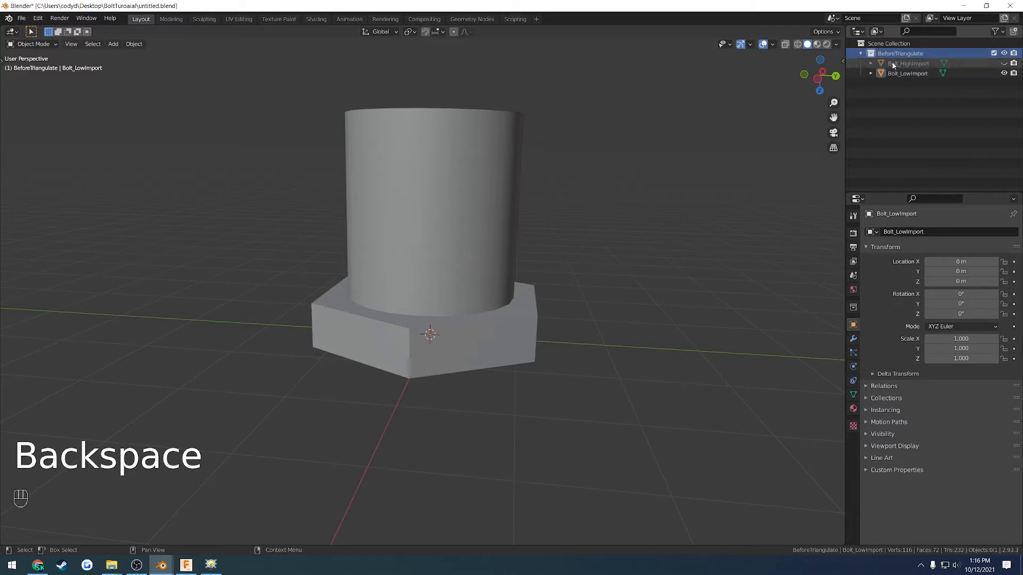
# Duplicate the BeforeTriangulate collection and name the copy Export.
pyautogui.rightClick(889, 55)
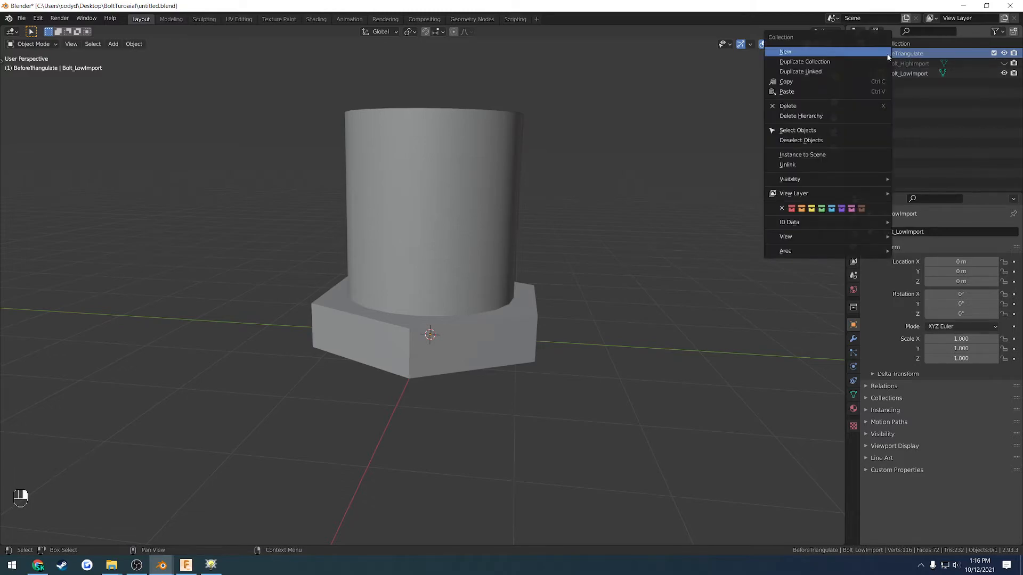
pyautogui.click(829, 63)
pyautogui.doubleClick(912, 82)
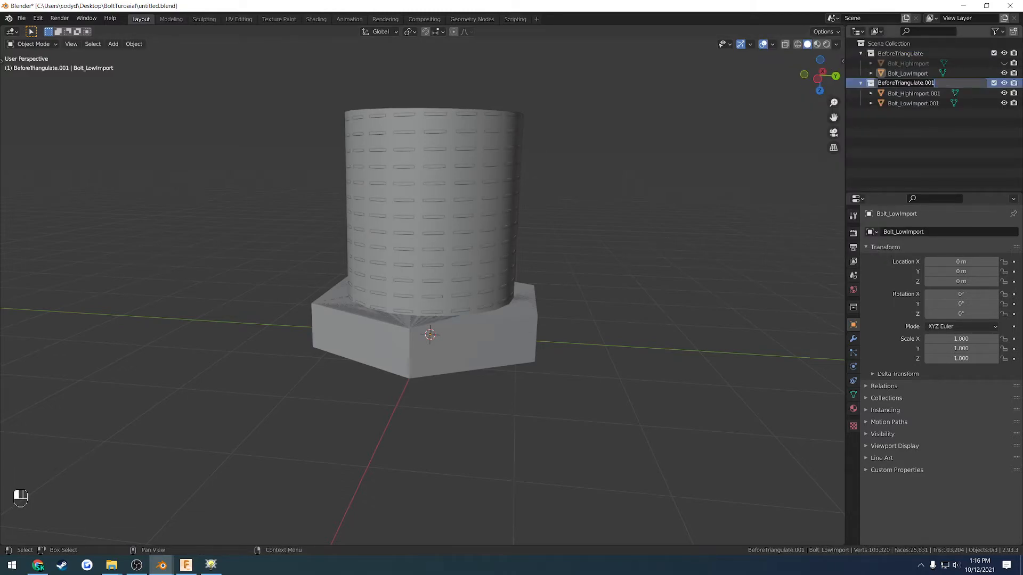
pyautogui.hotkey('shift', 'Home')
pyautogui.write('Export')
pyautogui.press('Return')
# Rename the two duplicated meshes in the Export collection to Bolt_high and Bolt_low.
pyautogui.click(912, 103)
pyautogui.doubleClick(913, 95)
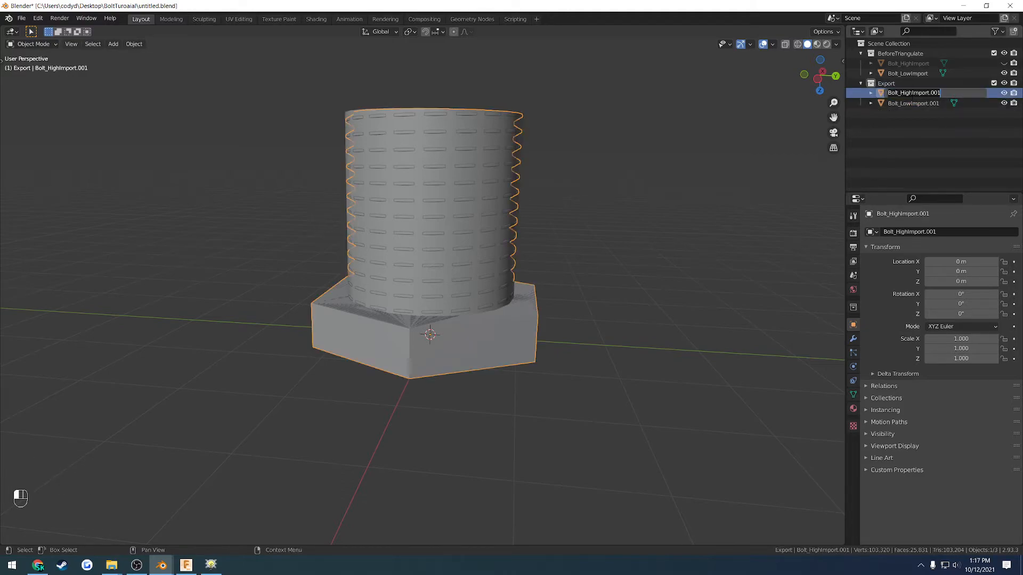
pyautogui.moveTo(912, 94); pyautogui.dragTo(945, 94)
pyautogui.press('BackSpace')
pyautogui.press('Return')
pyautogui.doubleClick(913, 103)
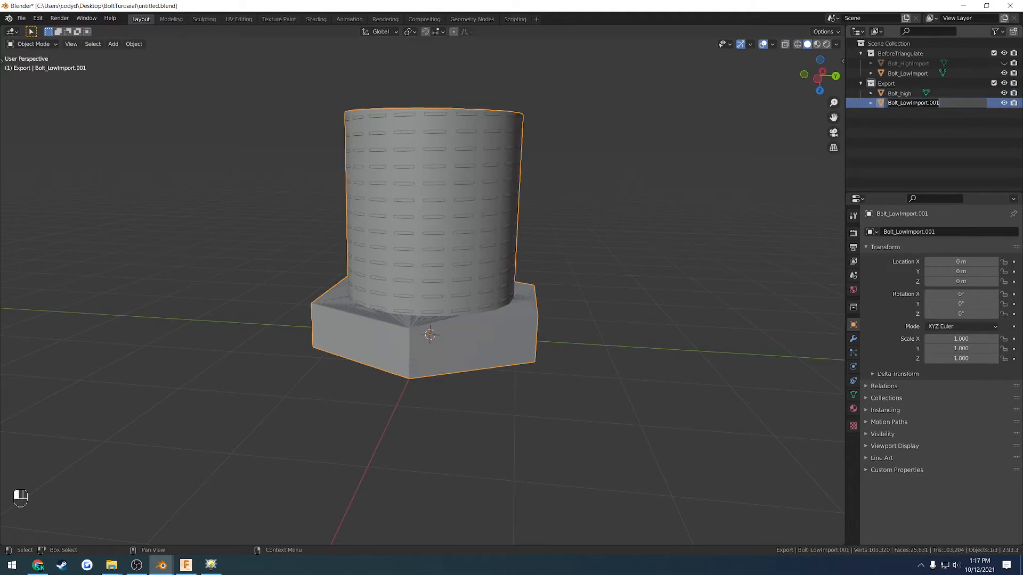
pyautogui.write('low')
pyautogui.press('Return')
# Hide and collapse the BeforeTriangulate collection, hide Bolt_high as well, and save the file.
pyautogui.click(1003, 53)
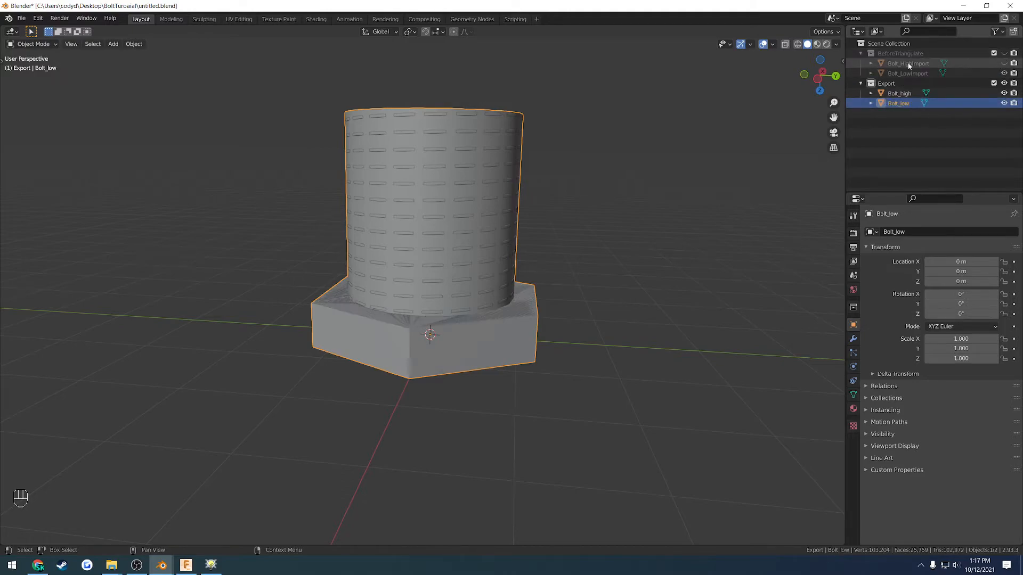
pyautogui.click(861, 53)
pyautogui.click(1003, 73)
pyautogui.hotkey('ctrl', 's')
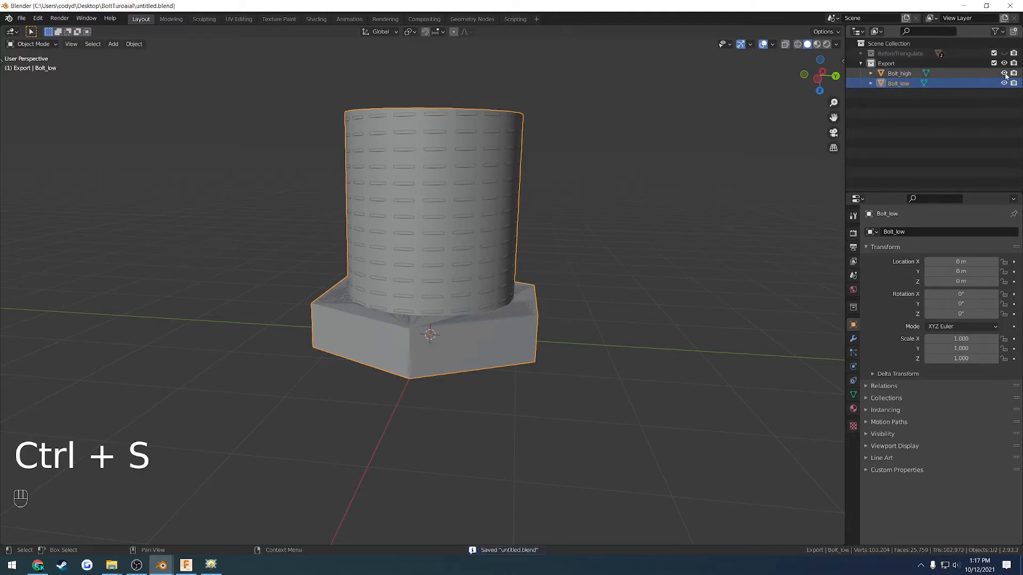
# Triangulate all faces of Bolt_low.
pyautogui.moveTo(506, 220); pyautogui.dragTo(466, 226, button='middle')
pyautogui.press('Tab')
pyautogui.scroll(3, 572, 219)
pyautogui.moveTo(572, 218); pyautogui.dragTo(530, 377, button='middle')
pyautogui.press('a')
pyautogui.hotkey('ctrl', 't')
pyautogui.press('Tab')
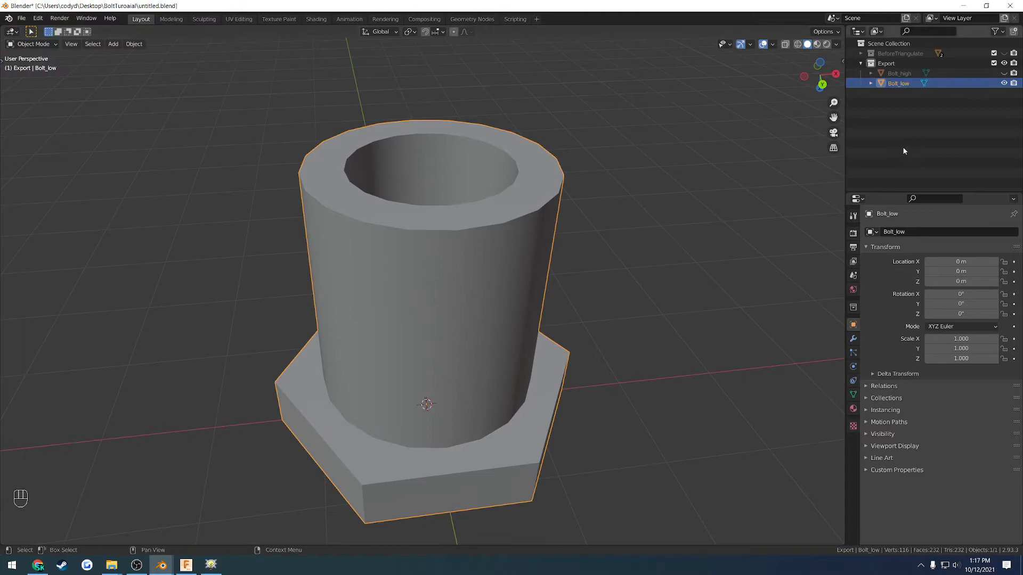
# Show only Bolt_high, triangulate all of its faces and save the file.
pyautogui.click(1003, 83)
pyautogui.click(1003, 74)
pyautogui.click(499, 275)
pyautogui.press('Tab')
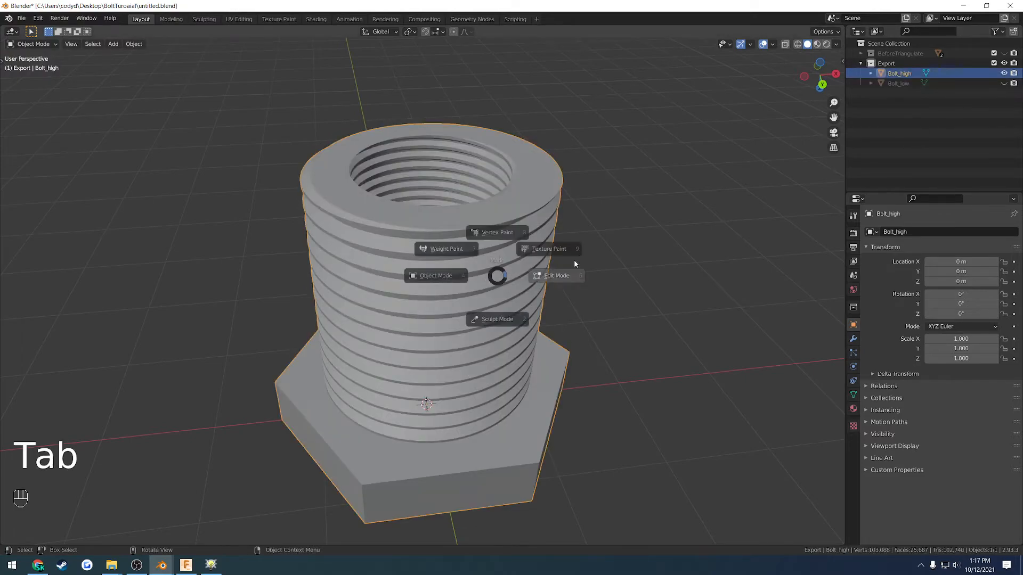
pyautogui.press('a')
pyautogui.hotkey('ctrl', 't')
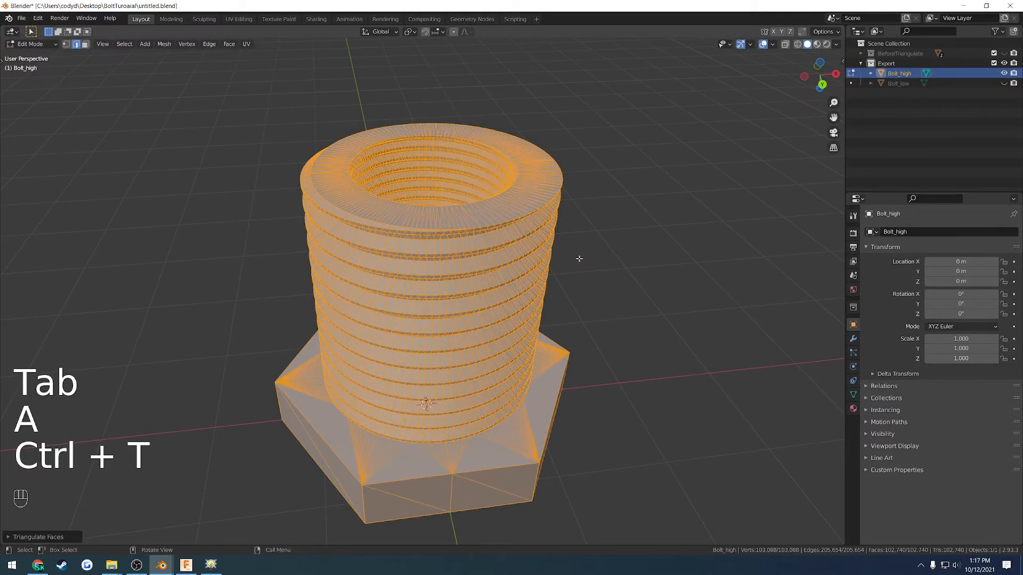
pyautogui.press('Tab')
pyautogui.moveTo(538, 260); pyautogui.dragTo(554, 277, button='middle')
pyautogui.press('Tab')
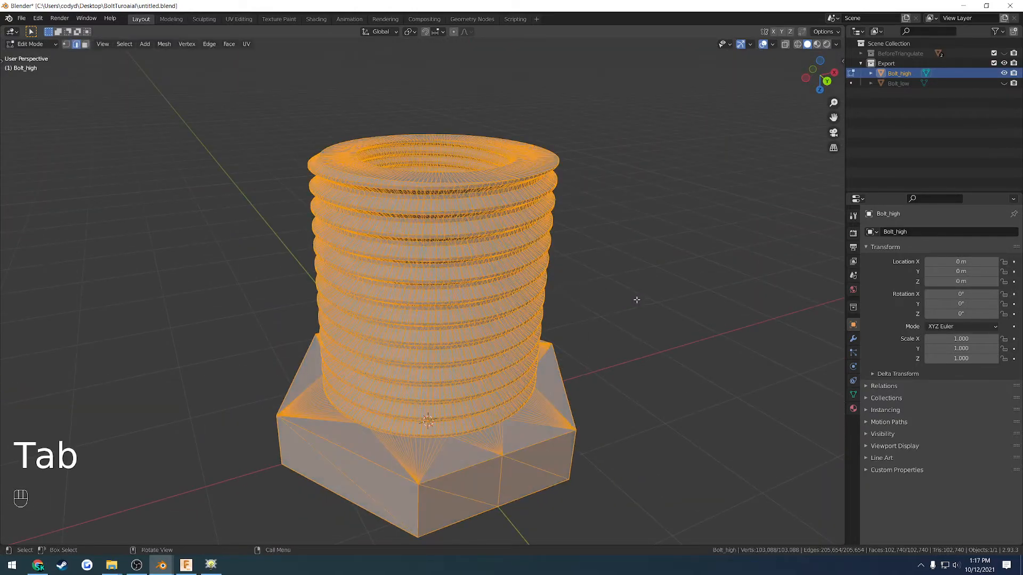
pyautogui.press('Tab')
pyautogui.hotkey('ctrl', 's')
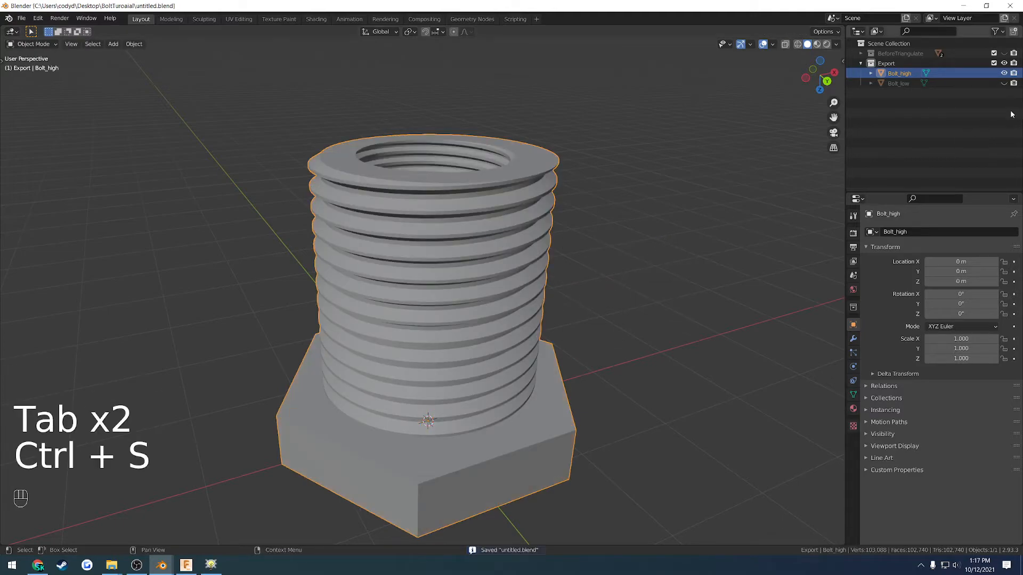
# Show only Bolt_low, select it and start an FBX export.
pyautogui.click(1004, 73)
pyautogui.click(1004, 84)
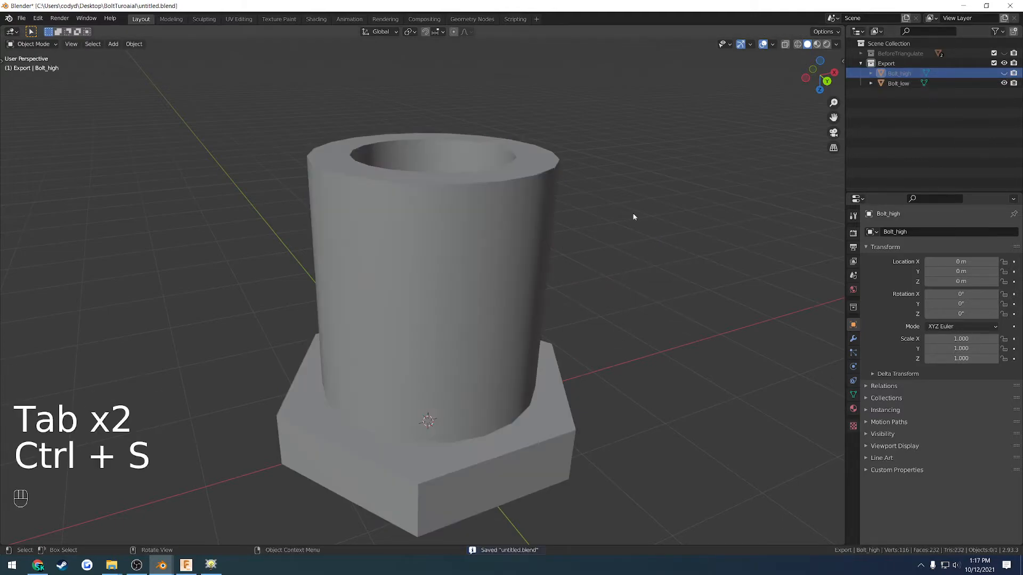
pyautogui.click(458, 234)
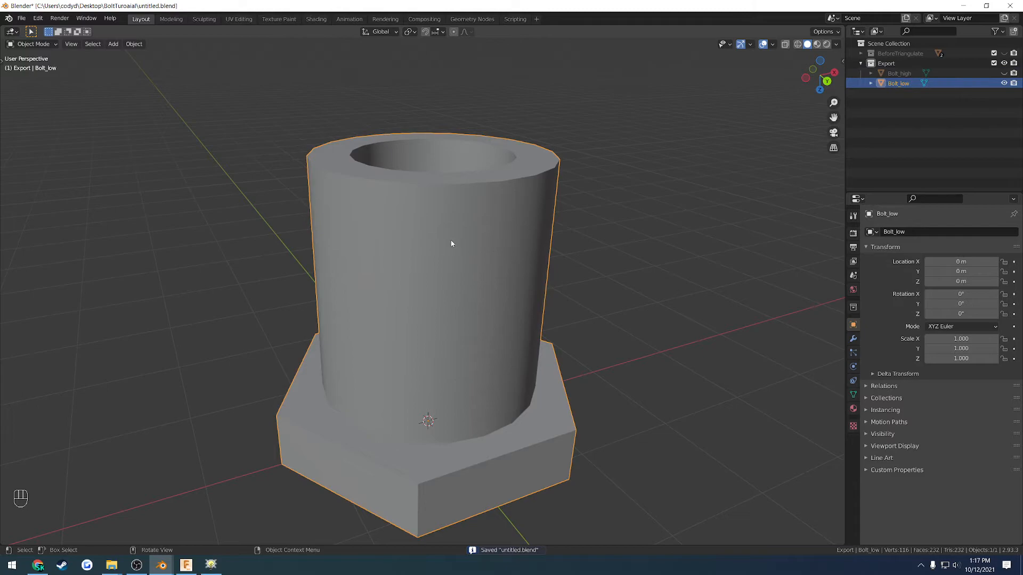
pyautogui.click(22, 18)
pyautogui.moveTo(72, 163)
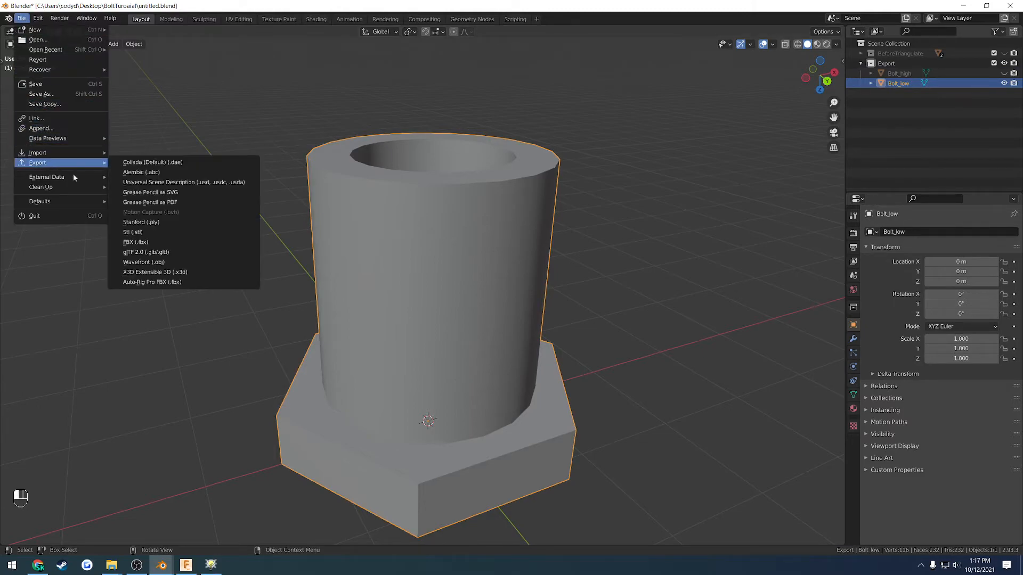
pyautogui.click(155, 243)
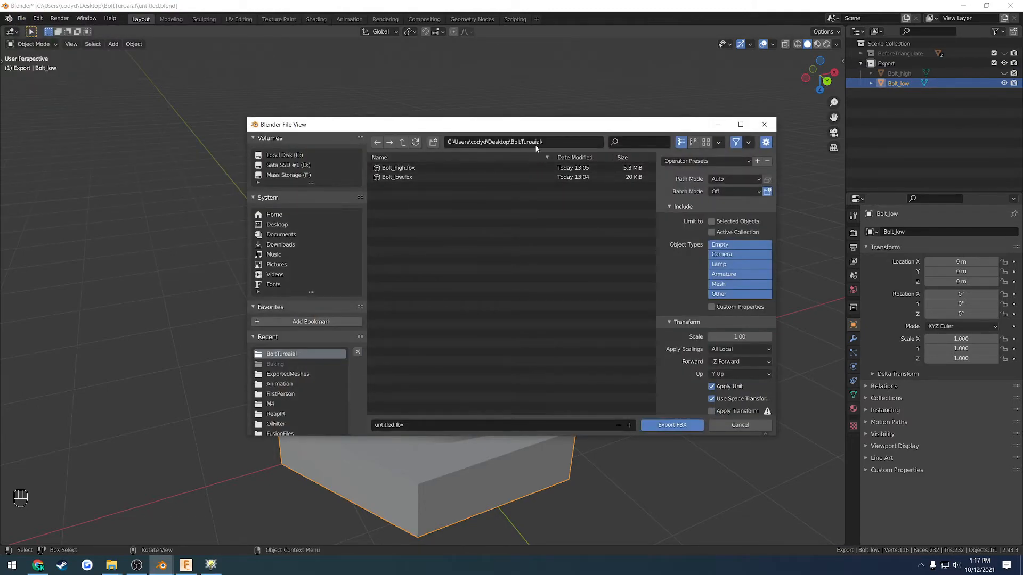
# Create a new folder named Baking as the export location and name the export file Bolt_low.
pyautogui.rightClick(442, 253)
pyautogui.click(426, 341)
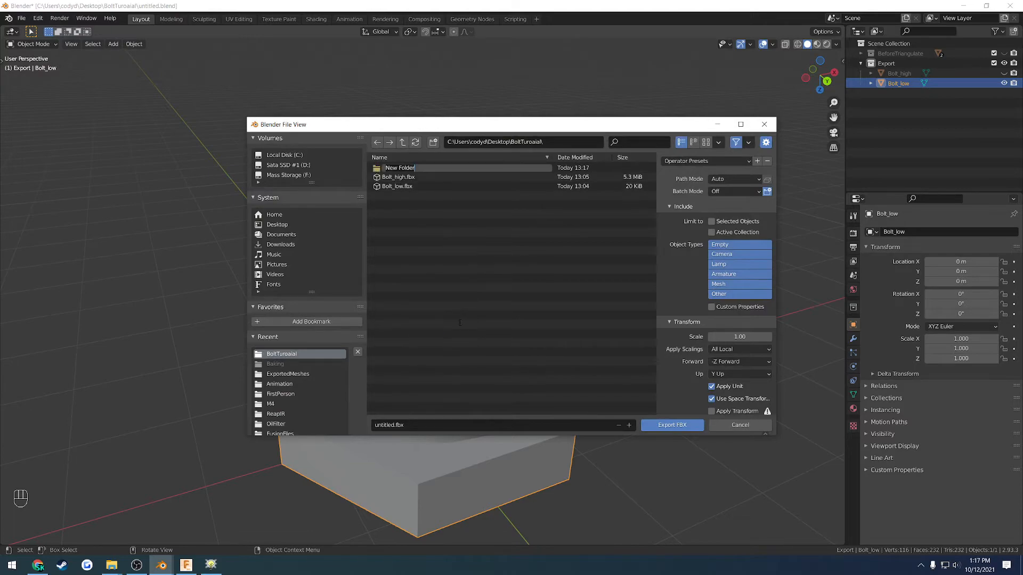
pyautogui.write('Baking')
pyautogui.press('Return')
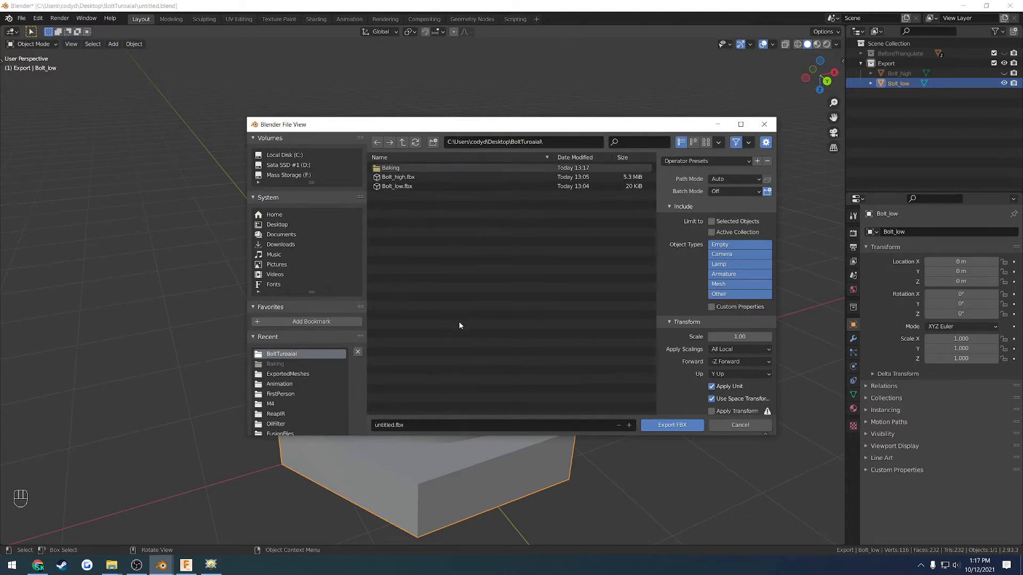
pyautogui.doubleClick(408, 168)
pyautogui.click(419, 424)
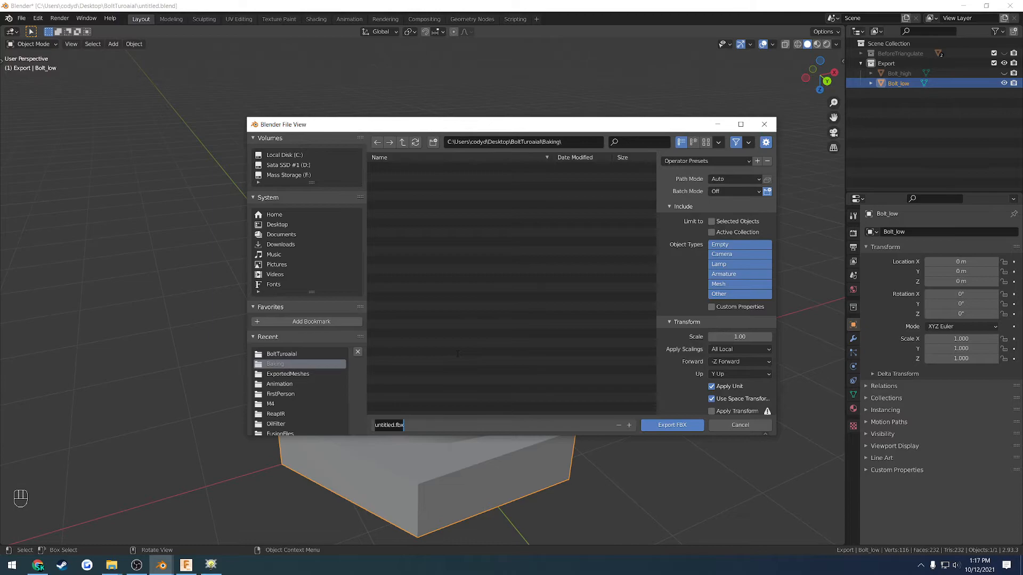
pyautogui.write('Bolt_low')
pyautogui.press('Return')
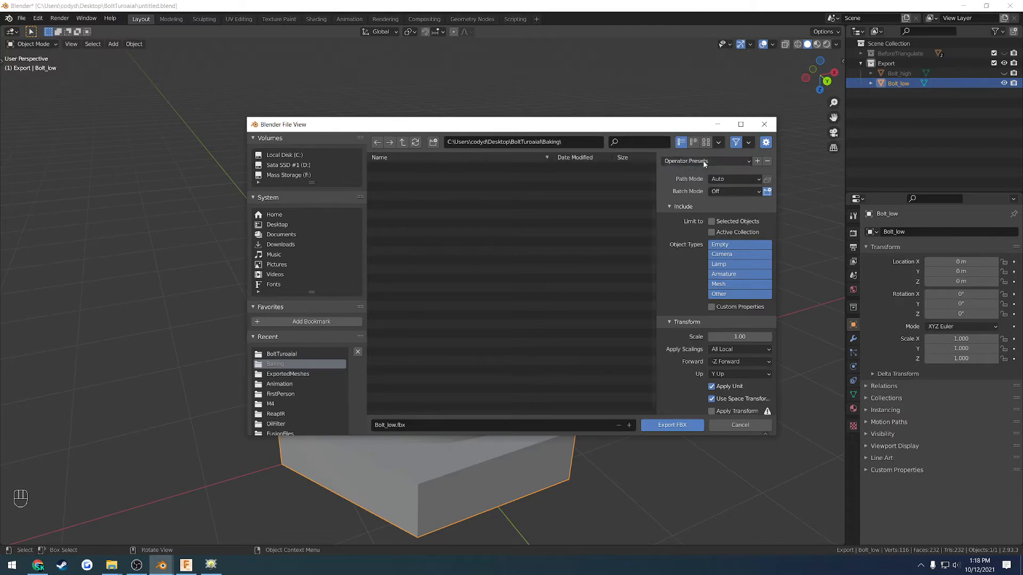
# Export Bolt_low.fbx limited to selected objects of type Mesh, with smoothing set to Face and Bake Animation turned off.
pyautogui.click(712, 222)
pyautogui.click(724, 285)
pyautogui.scroll(-2, 710, 334)
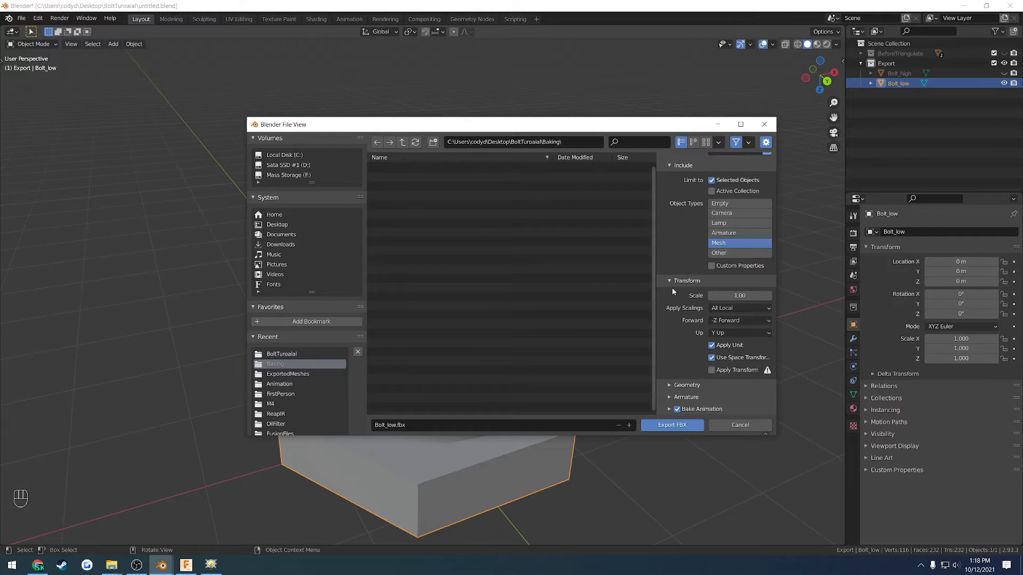
pyautogui.click(669, 279)
pyautogui.click(669, 334)
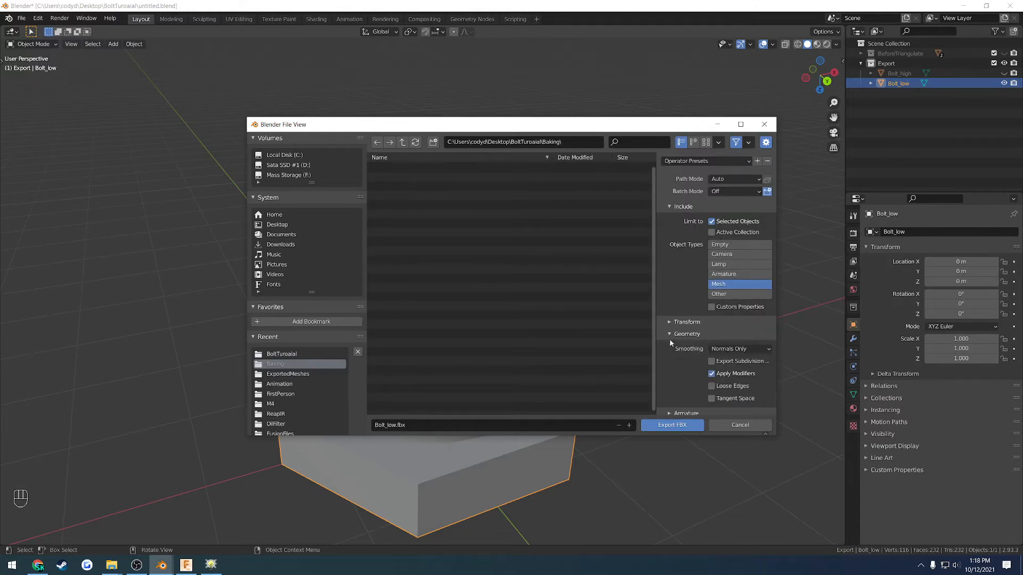
pyautogui.scroll(-1, 677, 335)
pyautogui.click(731, 333)
pyautogui.click(717, 355)
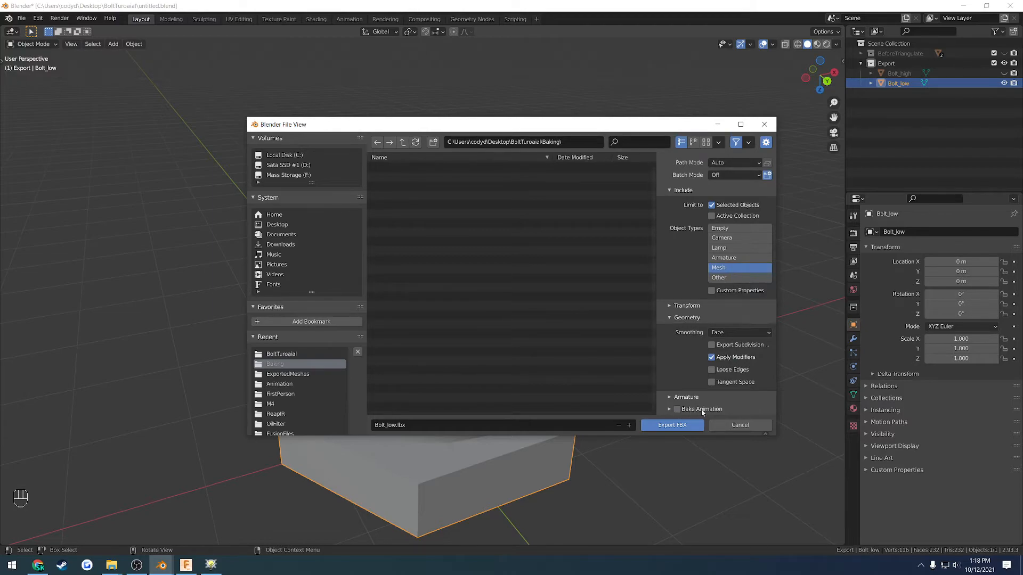
pyautogui.click(679, 425)
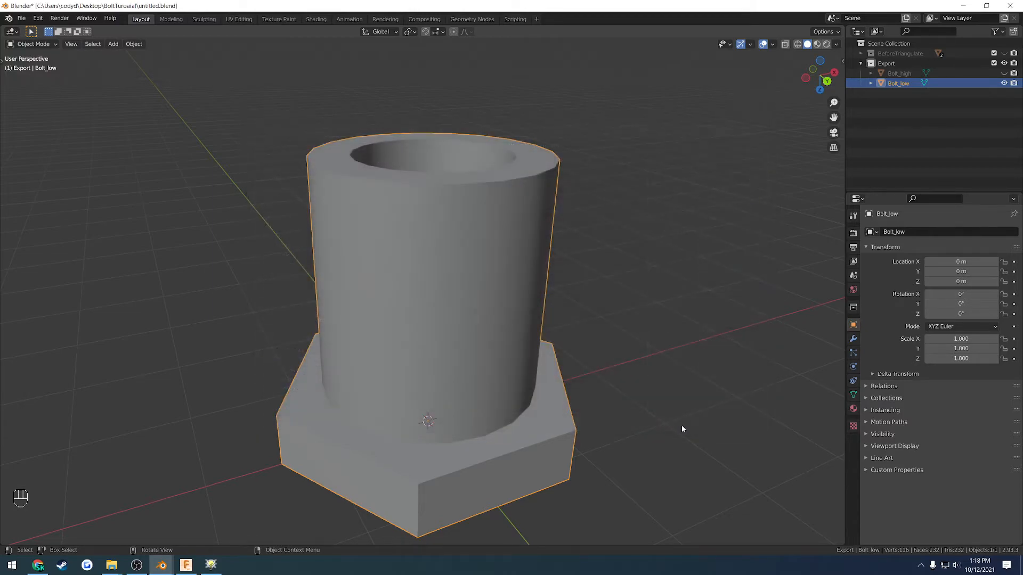
# Show only Bolt_high, select it and export it as Bolt_high.fbx into the Baking folder.
pyautogui.click(1004, 83)
pyautogui.click(1004, 74)
pyautogui.click(440, 260)
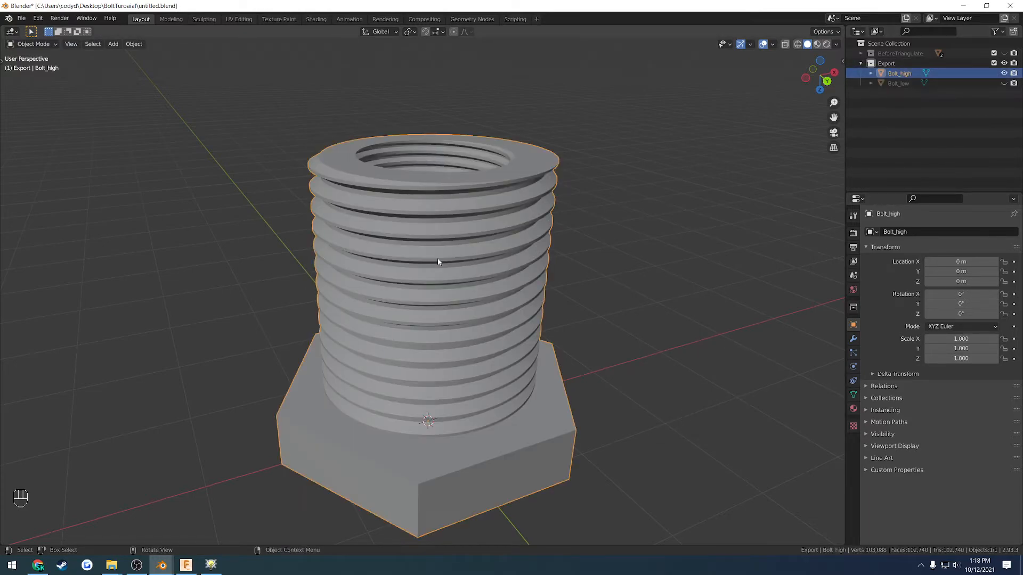
pyautogui.press('q')
pyautogui.click(429, 269)
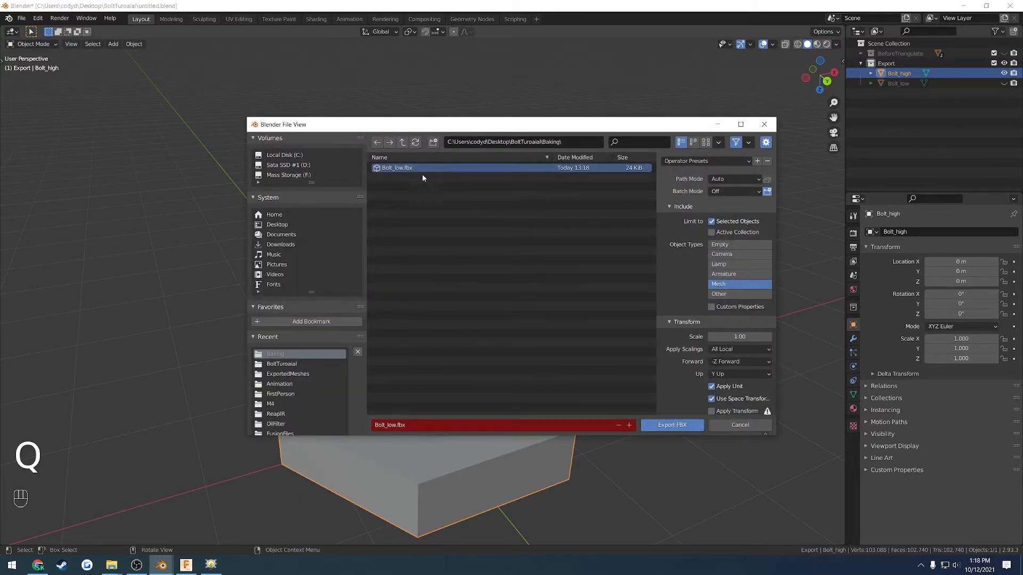
pyautogui.click(402, 425)
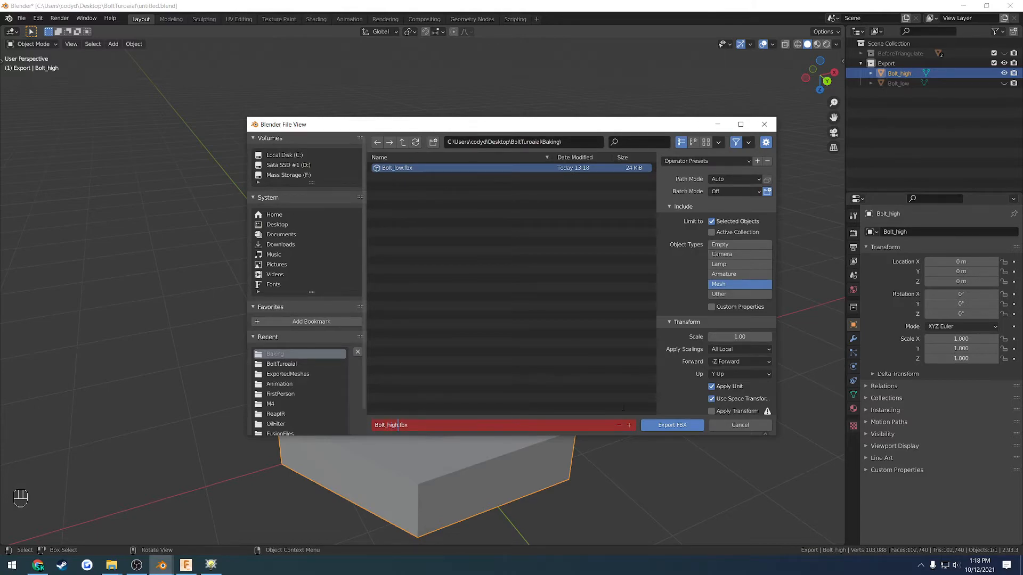
pyautogui.write('high')
pyautogui.click(672, 425)
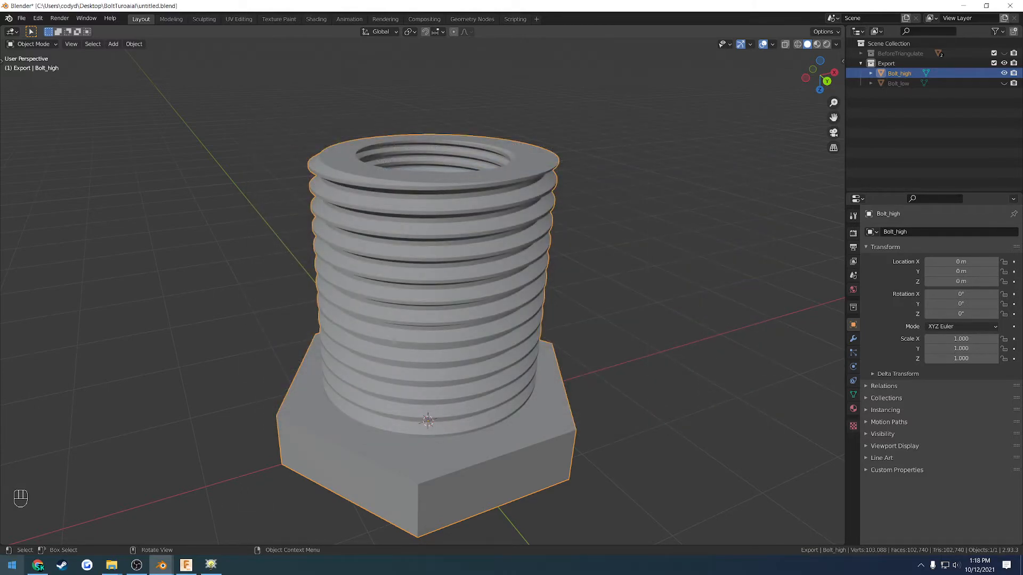
# Launch Marmoset Toolbag with an empty scene.
pyautogui.click(12, 565)
pyautogui.click(105, 321)
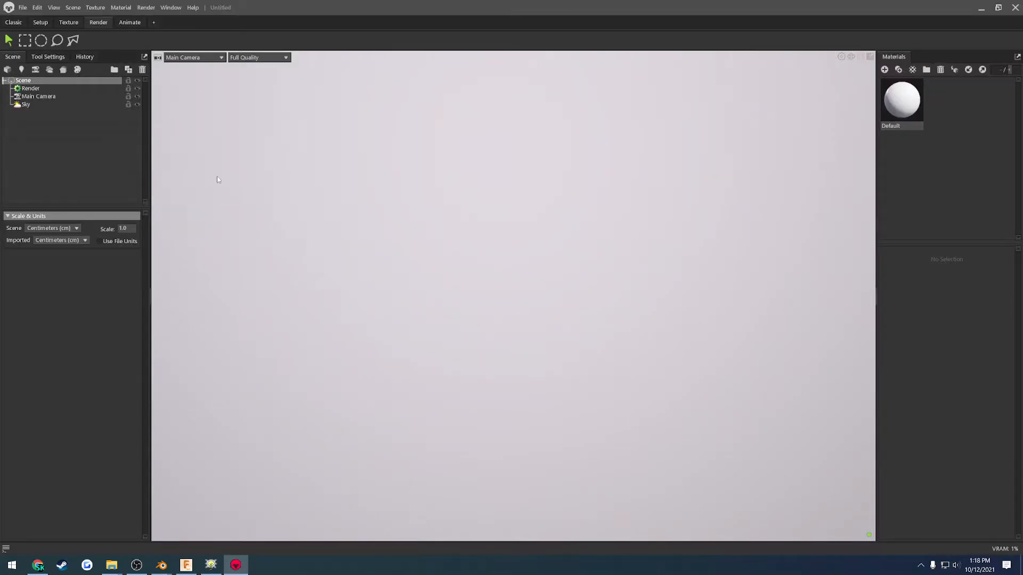
# Create a bake project in the Classic workspace and load Bolt_high and Bolt_low into it from the Baking folder.
pyautogui.click(13, 21)
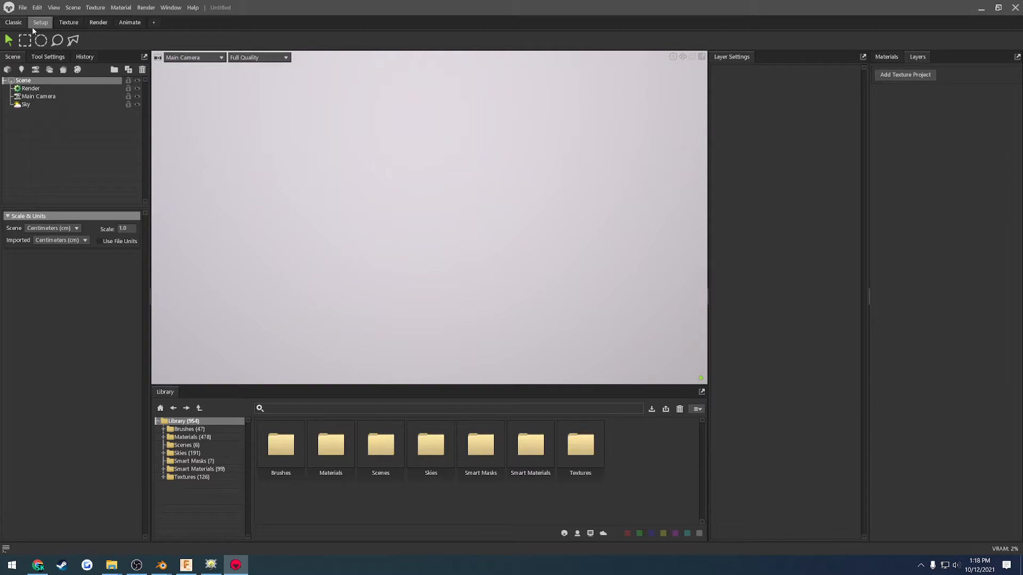
pyautogui.click(63, 70)
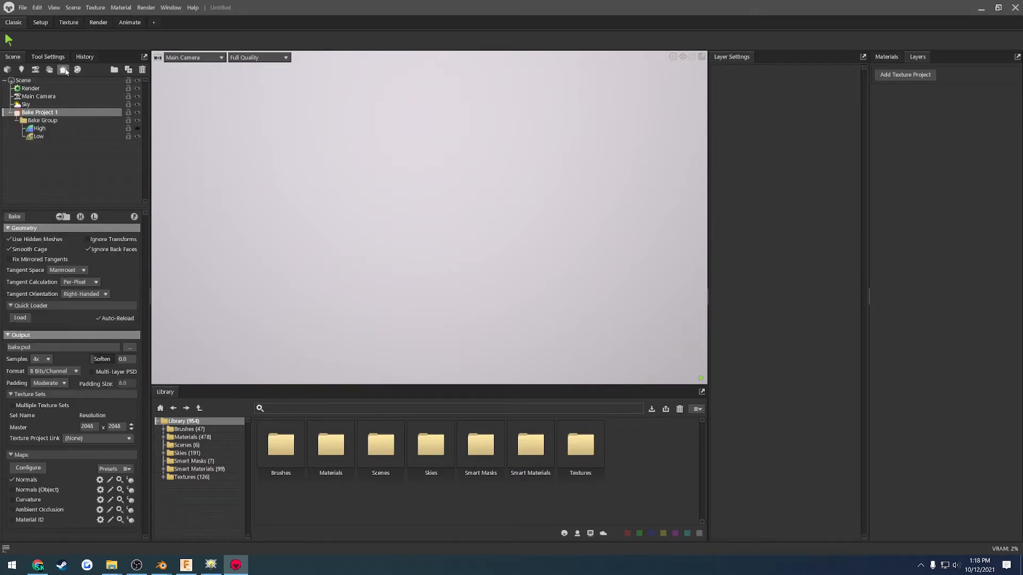
pyautogui.click(30, 318)
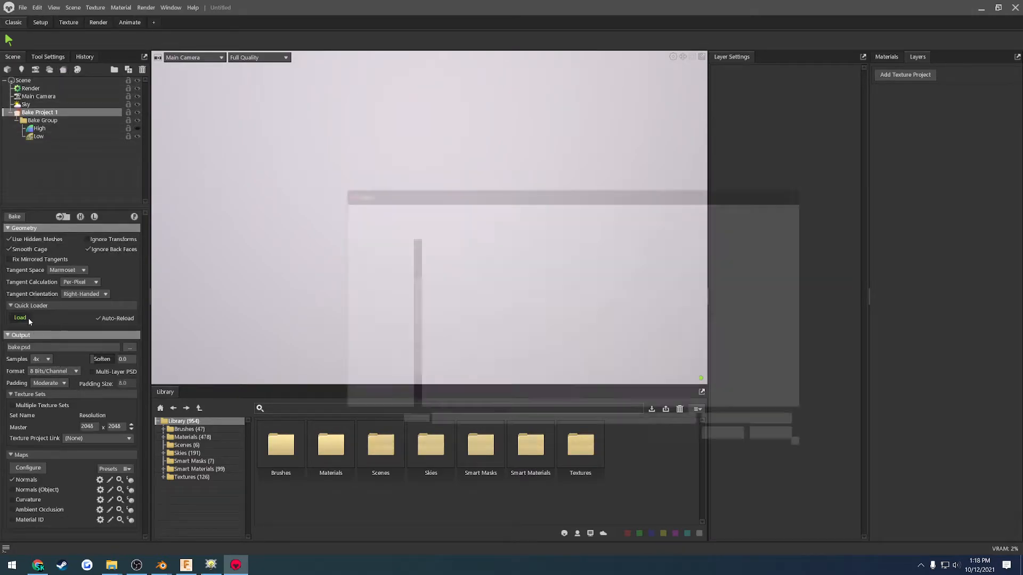
pyautogui.moveTo(546, 312); pyautogui.dragTo(465, 262)
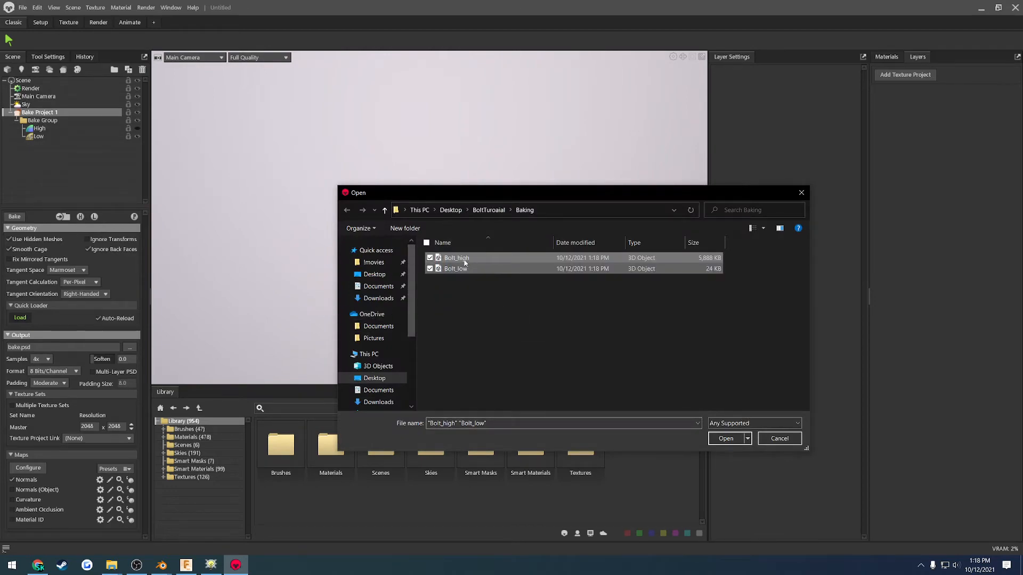
pyautogui.click(723, 440)
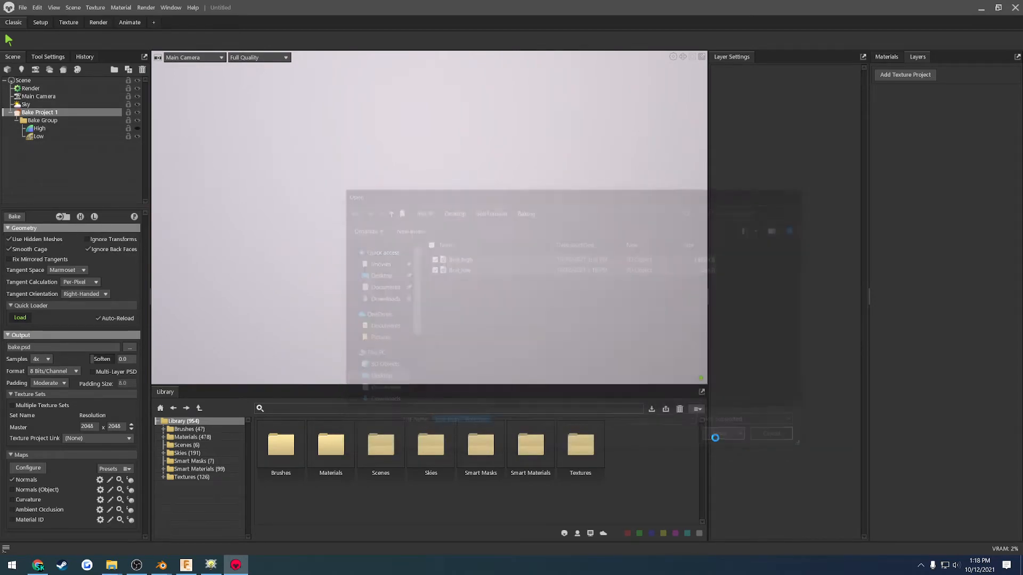
# Toggle the high-poly and low-poly visibility and inspect the loaded bolt from several angles.
pyautogui.click(81, 217)
pyautogui.moveTo(269, 269); pyautogui.dragTo(294, 315)
pyautogui.click(96, 218)
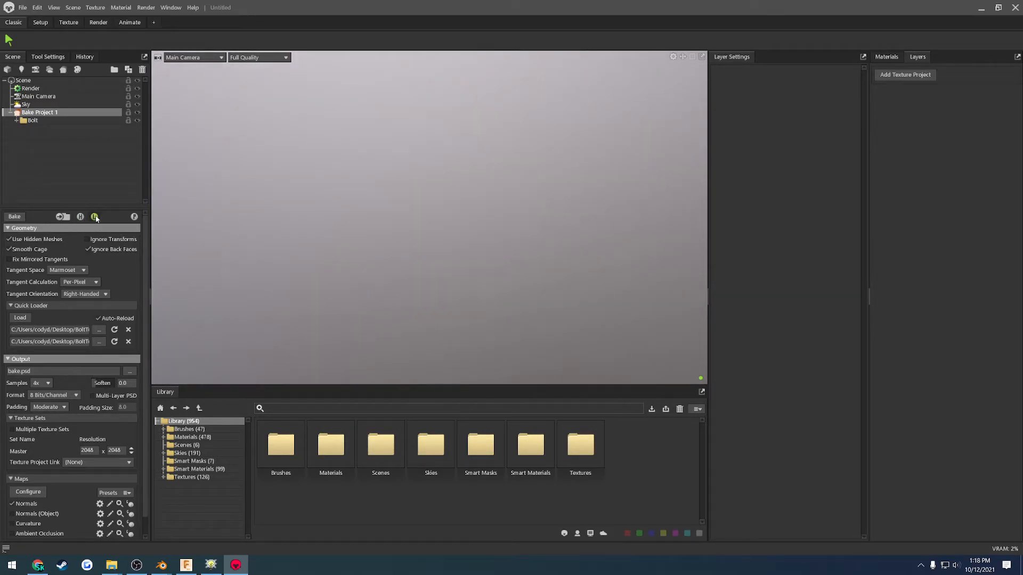
pyautogui.moveTo(270, 251); pyautogui.dragTo(376, 203)
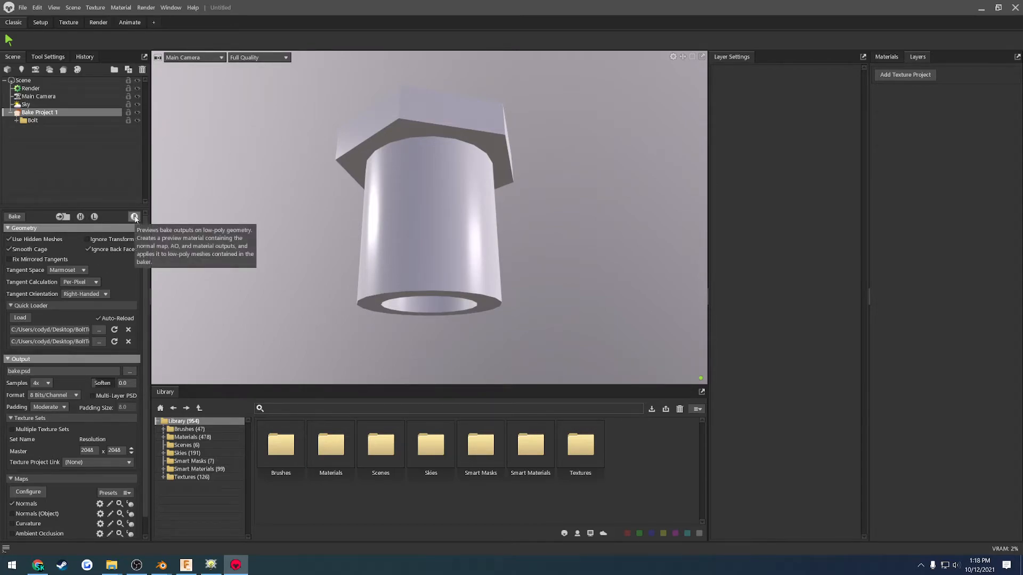
# Set the bake output to a Targa image named T_BoltBake in the Baking folder.
pyautogui.moveTo(164, 567)
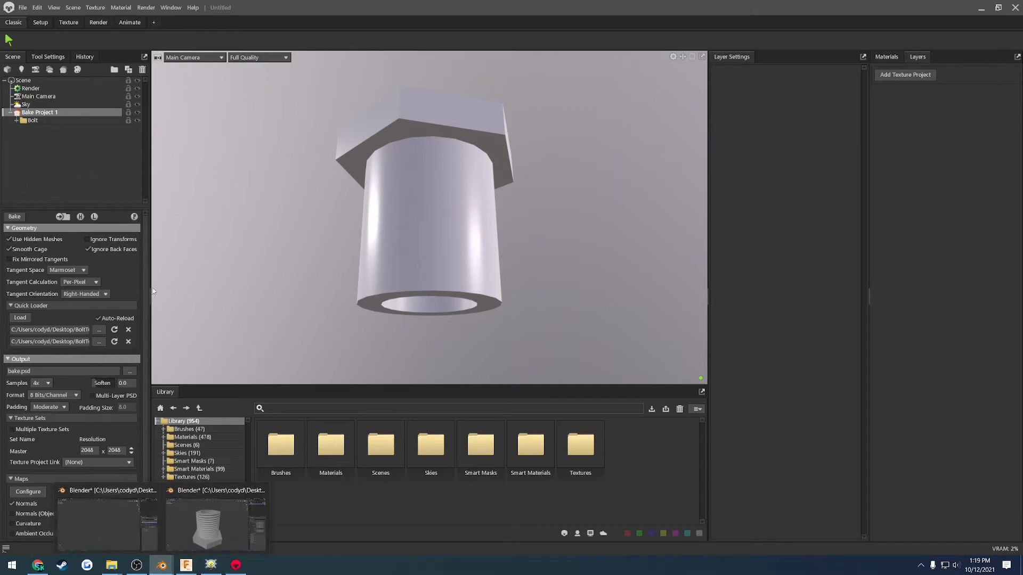
pyautogui.click(136, 218)
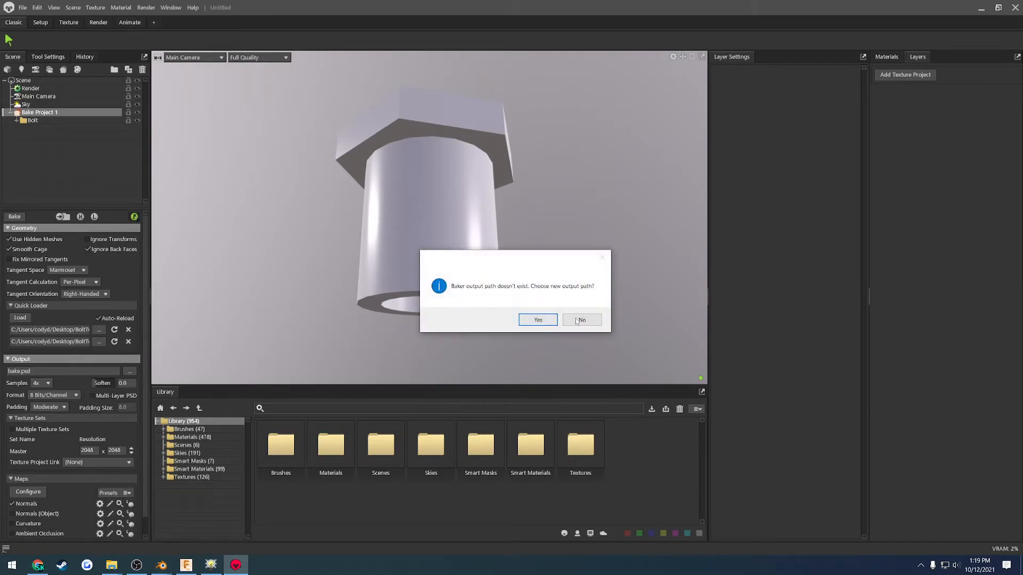
pyautogui.click(579, 320)
pyautogui.click(133, 372)
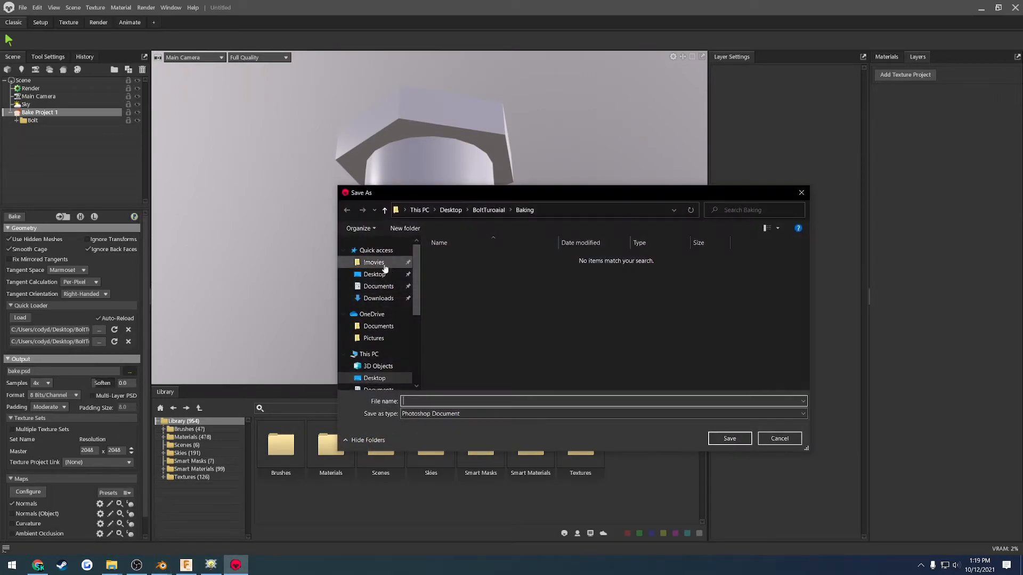
pyautogui.click(458, 414)
pyautogui.click(457, 432)
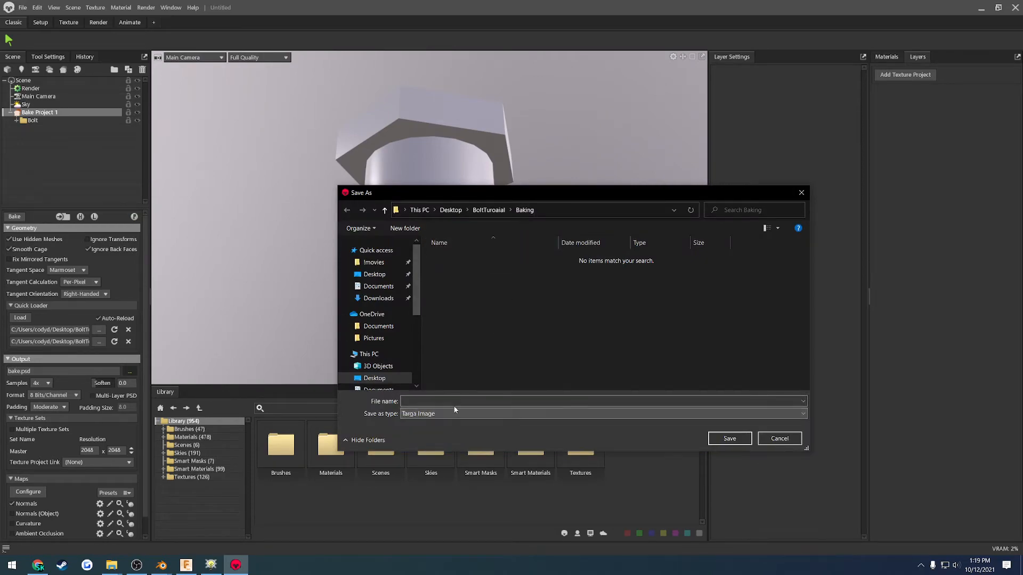
pyautogui.write('T')
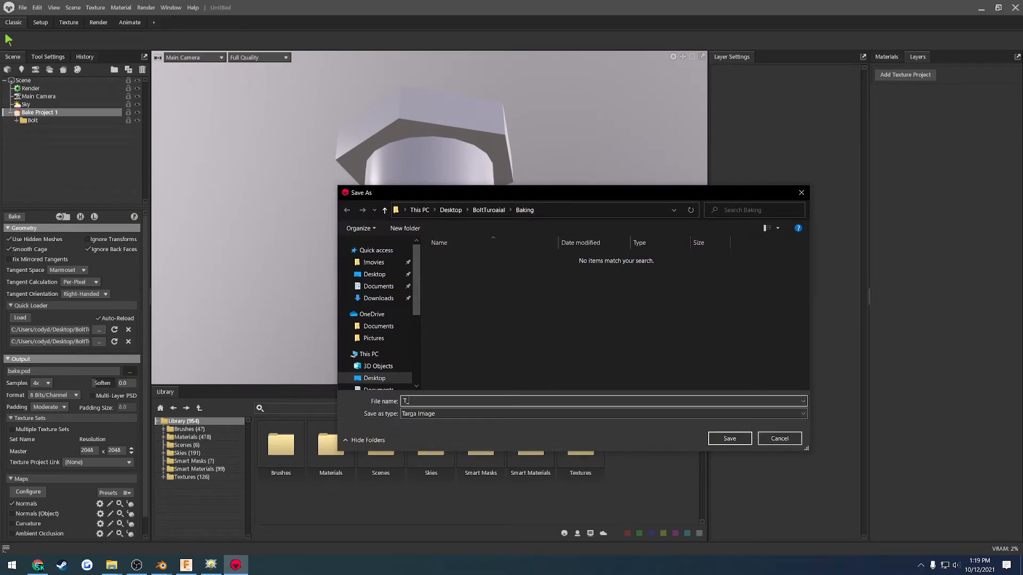
pyautogui.write('_BoltB')
pyautogui.press('Return')
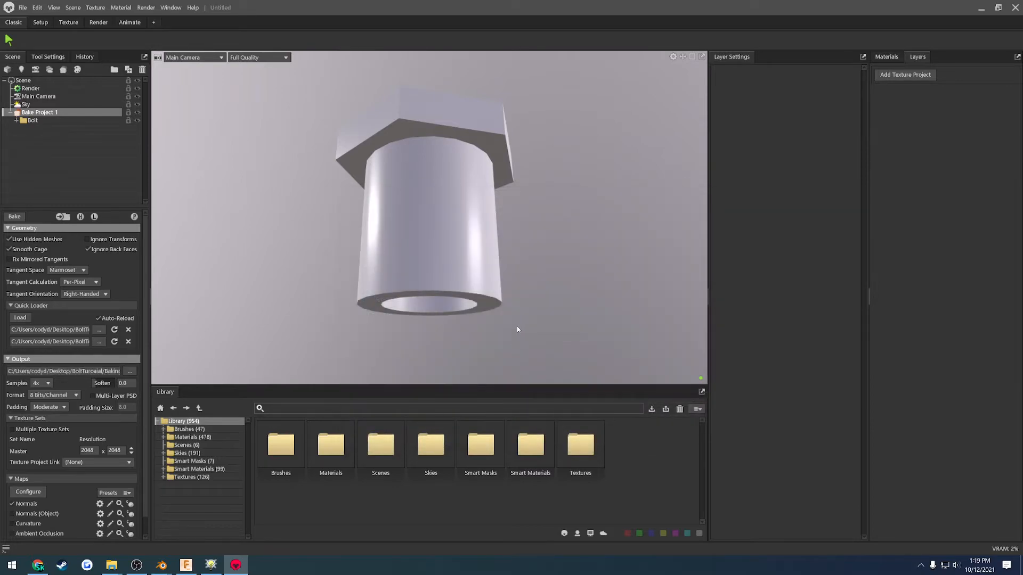
# Bake the Normals and Ambient Occlusion maps and preview them on the low-poly bolt.
pyautogui.click(134, 217)
pyautogui.moveTo(457, 233); pyautogui.dragTo(526, 239)
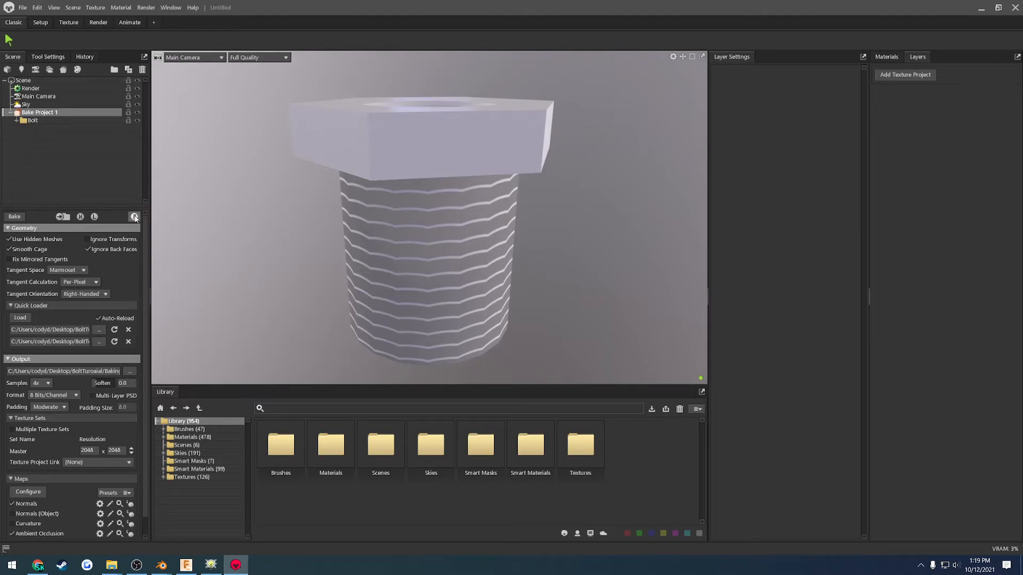
pyautogui.click(14, 217)
pyautogui.click(134, 217)
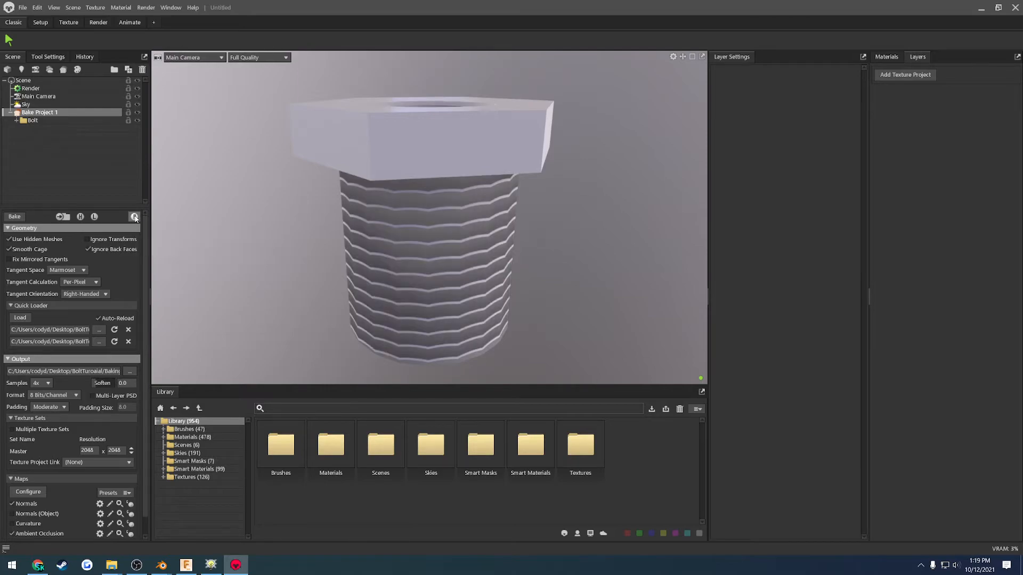
pyautogui.moveTo(301, 227); pyautogui.dragTo(301, 298)
# Examine the normal and occlusion maps assigned to the Level 1.001 preview material.
pyautogui.click(895, 59)
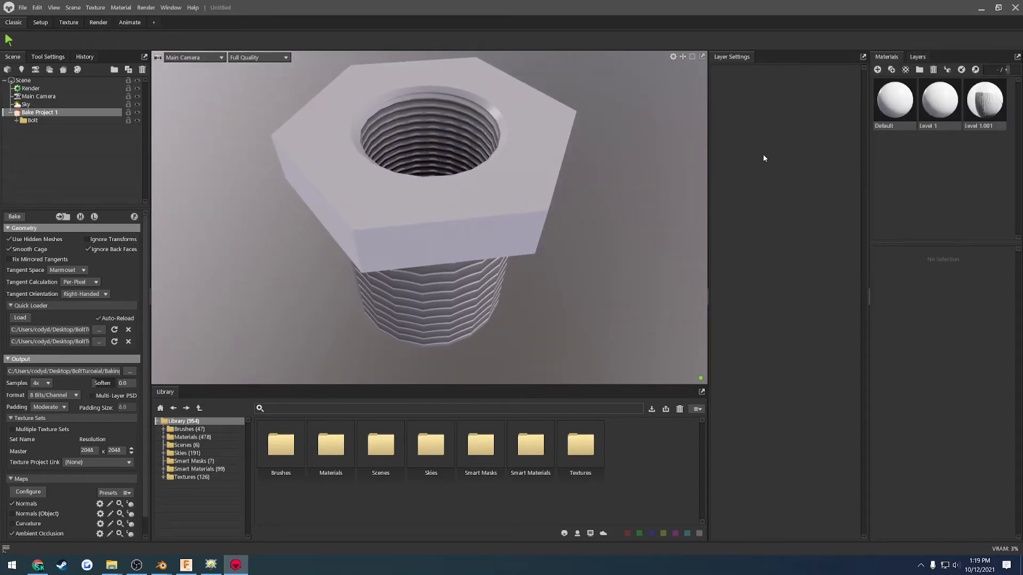
pyautogui.click(982, 114)
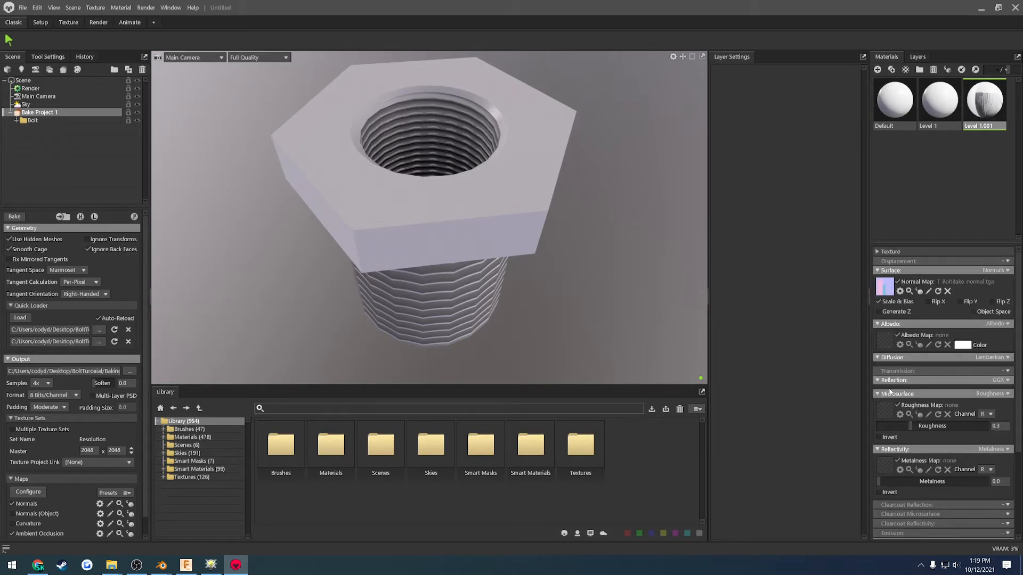
pyautogui.scroll(-3, 889, 453)
# Turn off Smooth Cage, rebake the maps and check the outer threads and the threaded hole.
pyautogui.moveTo(706, 319); pyautogui.dragTo(585, 187)
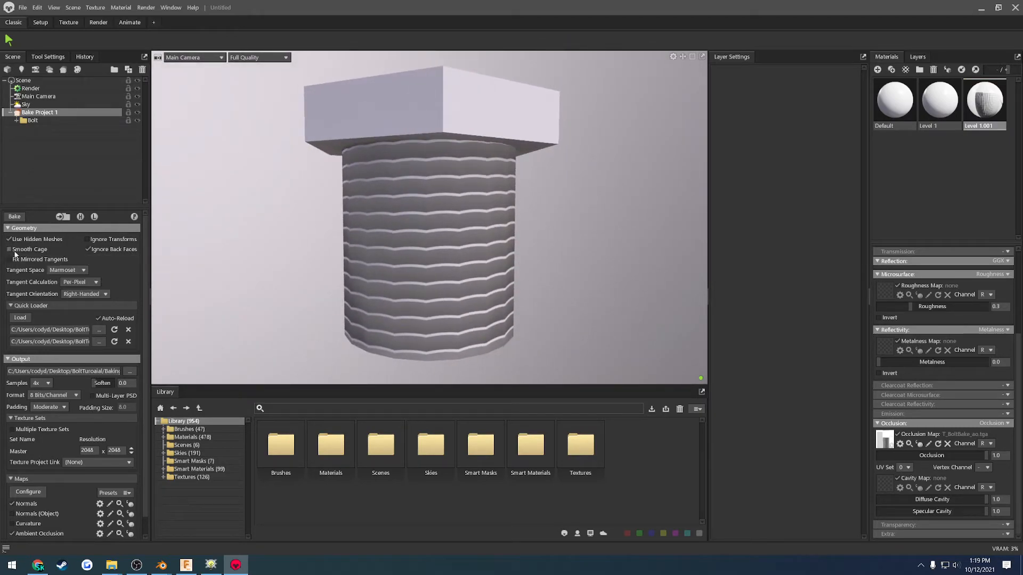
pyautogui.click(16, 216)
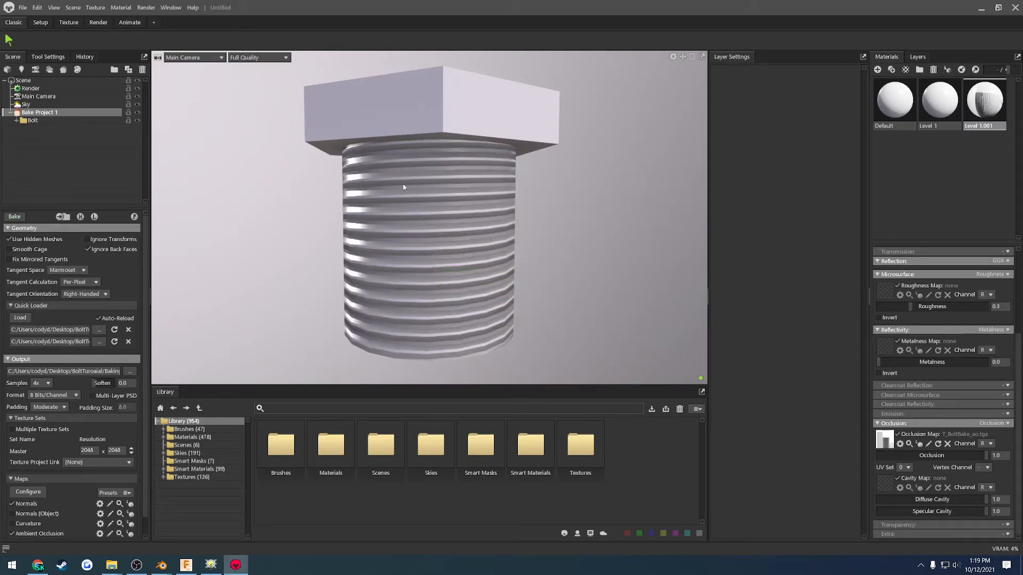
pyautogui.moveTo(523, 227); pyautogui.dragTo(481, 171)
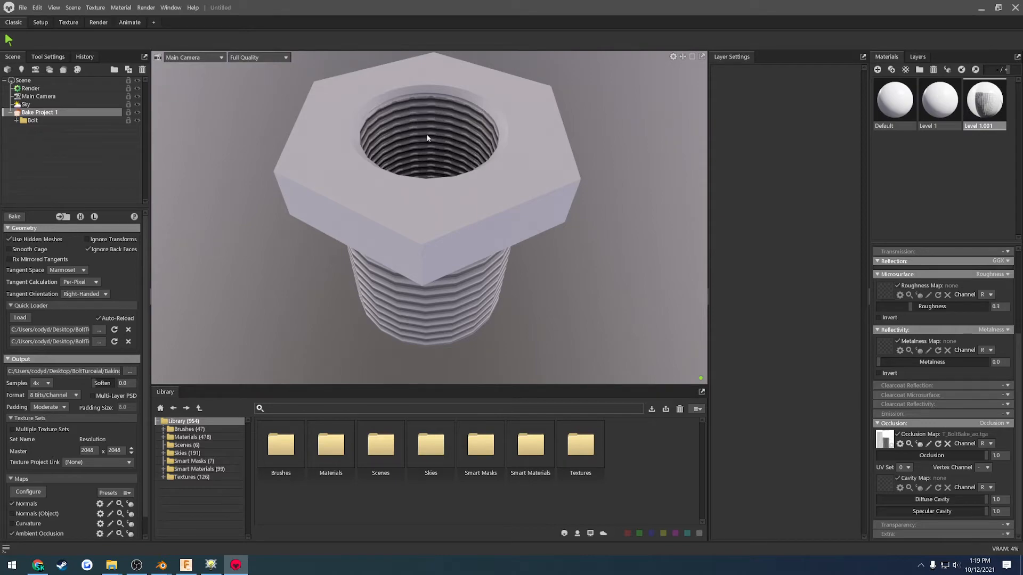
pyautogui.moveTo(426, 138); pyautogui.dragTo(444, 104)
pyautogui.scroll(4, 465, 121)
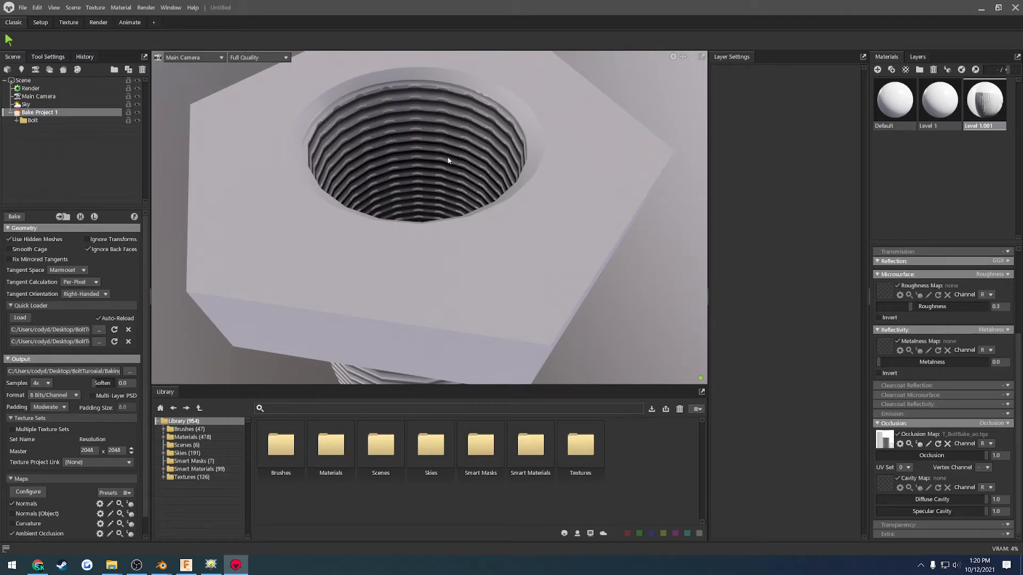
pyautogui.moveTo(447, 160); pyautogui.dragTo(455, 124)
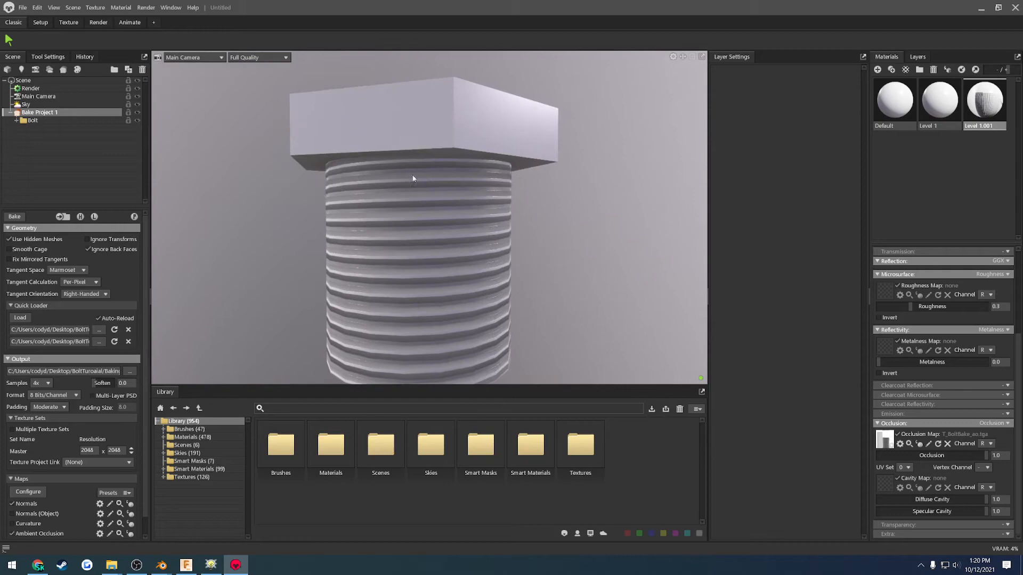
# Raise the bake samples to 16x and rebake the bolt's maps.
pyautogui.click(41, 383)
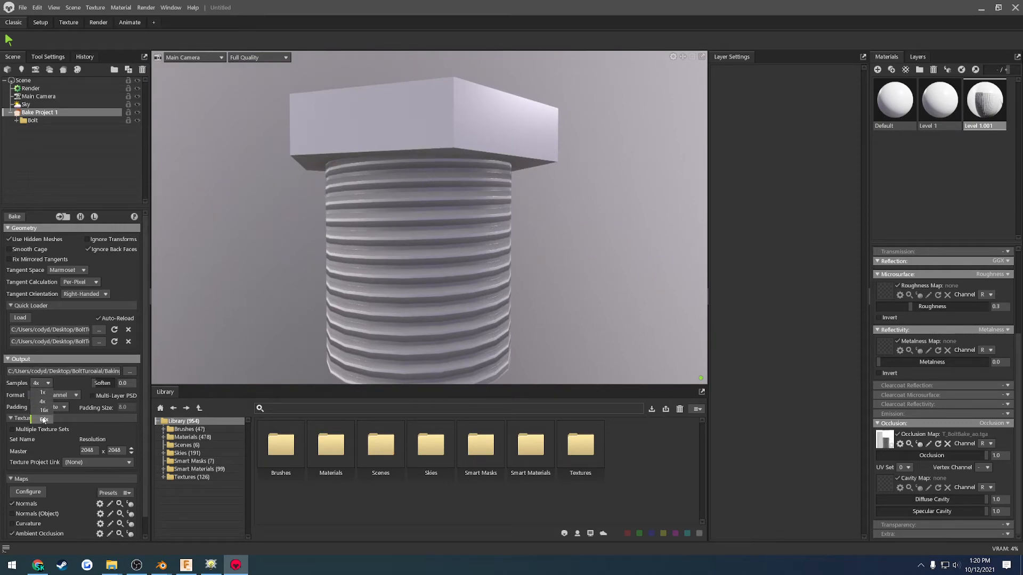
pyautogui.click(43, 411)
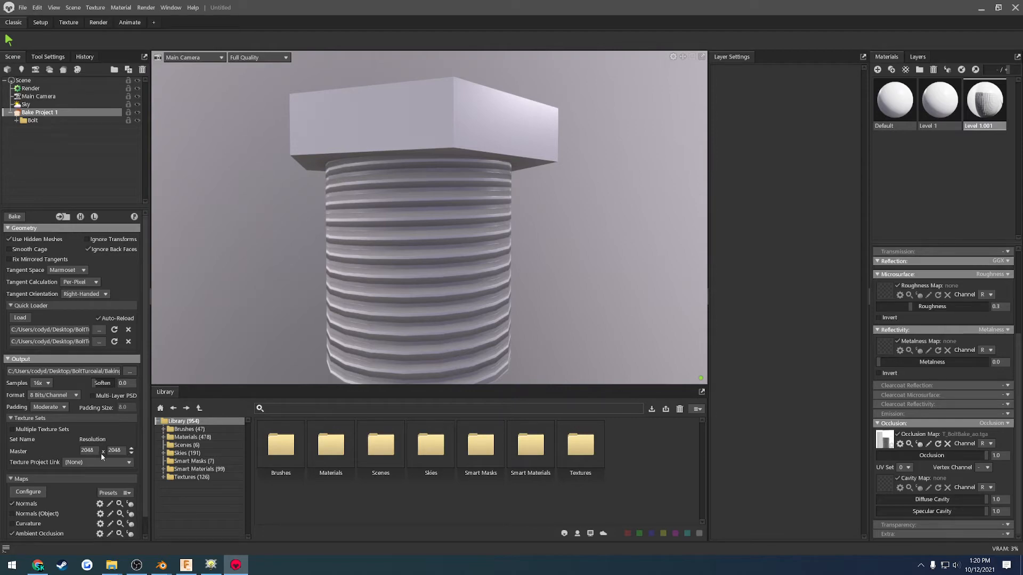
pyautogui.click(15, 216)
pyautogui.moveTo(283, 216); pyautogui.dragTo(279, 308)
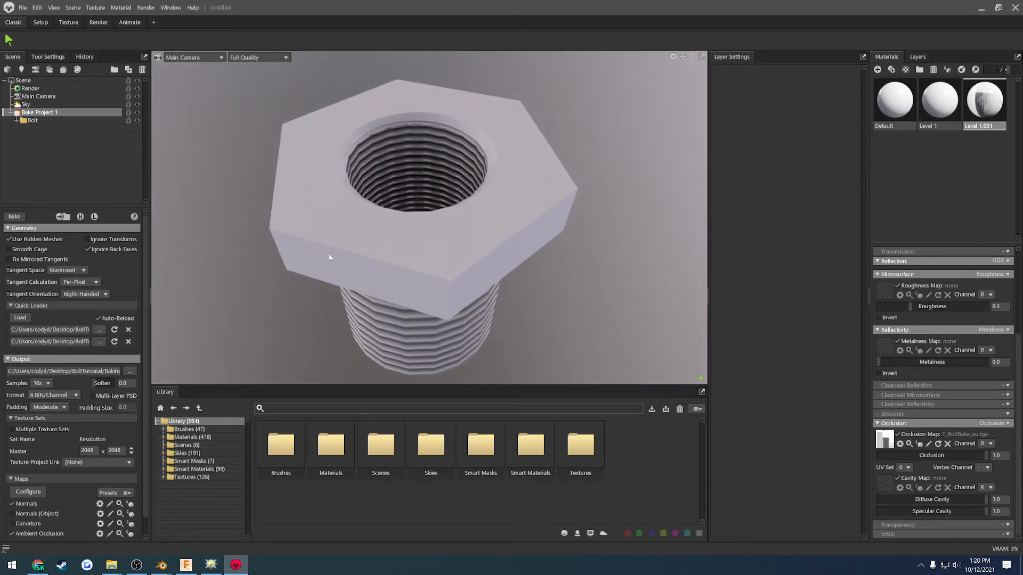
# Select the Low group of the Bolt bake group and open offset painting for its cage, clear of the model.
pyautogui.click(17, 121)
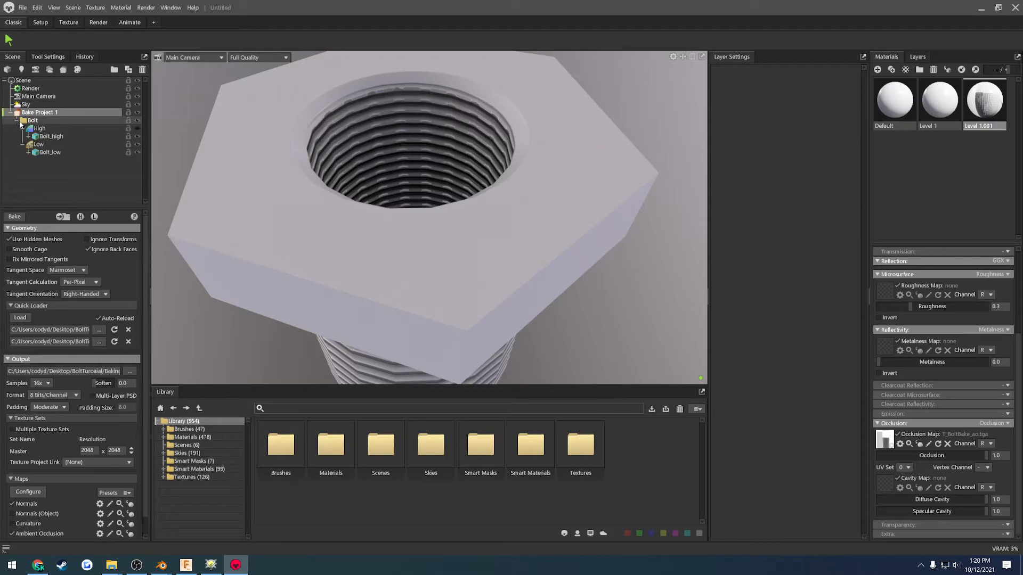
pyautogui.click(43, 145)
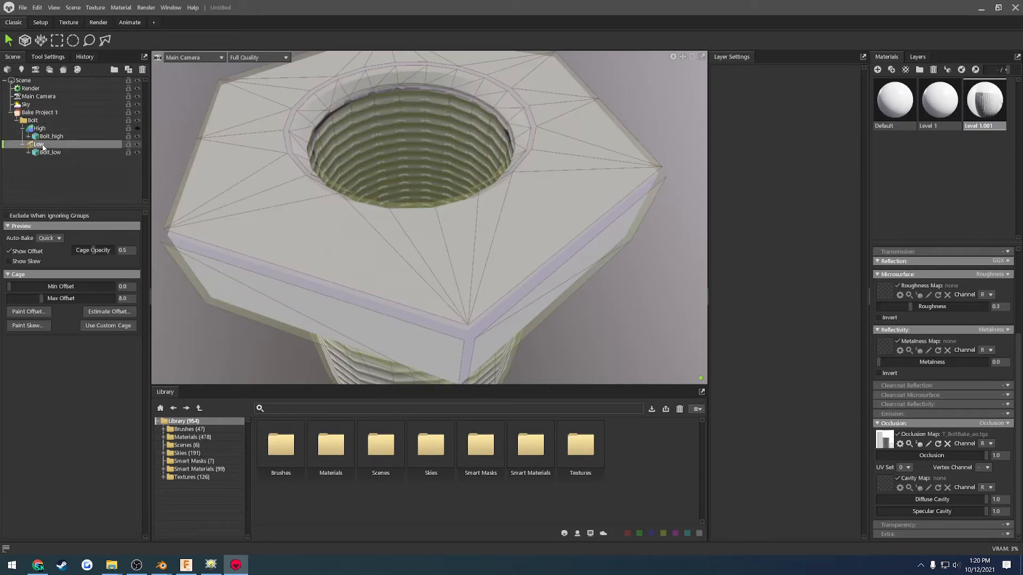
pyautogui.moveTo(331, 175); pyautogui.dragTo(381, 232)
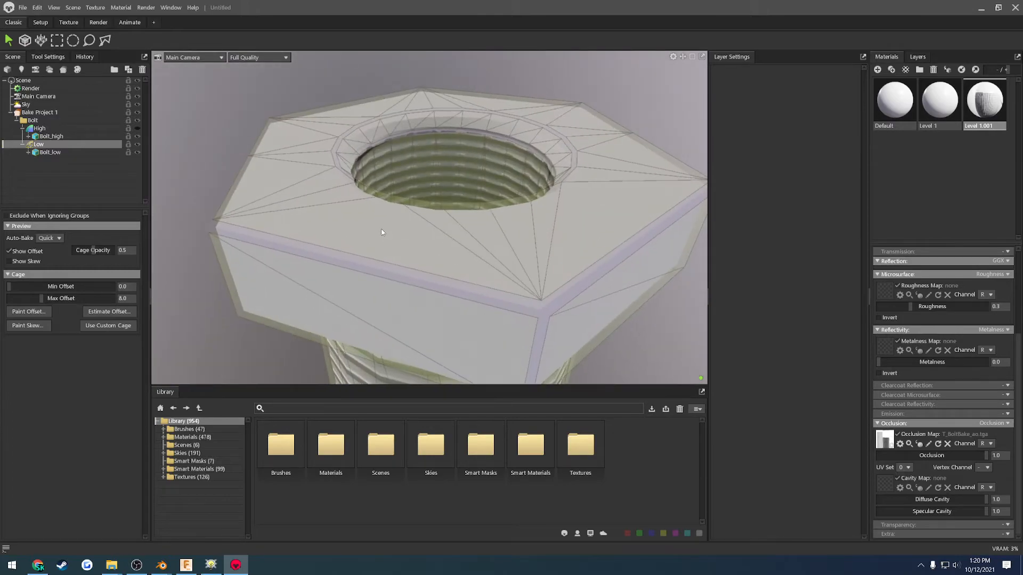
pyautogui.click(29, 312)
pyautogui.moveTo(456, 125); pyautogui.dragTo(703, 142)
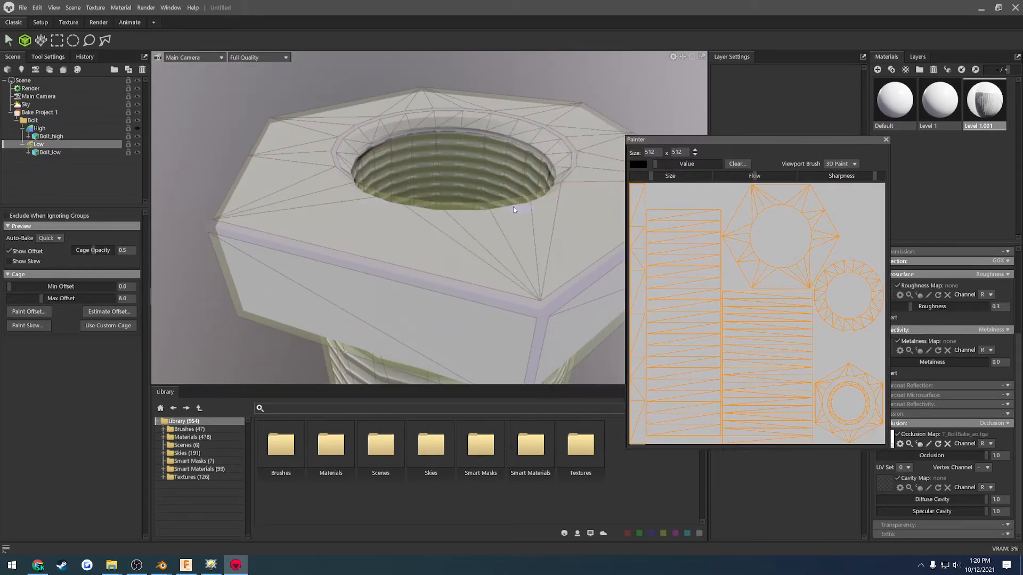
# Try painting a black cage offset around the rim of the bolt's hole, undoing the strokes.
pyautogui.moveTo(513, 211); pyautogui.dragTo(520, 242)
pyautogui.keyDown('alt'); pyautogui.moveTo(519, 242); pyautogui.dragTo(487, 282); pyautogui.keyUp('alt')
pyautogui.hotkey('ctrl', 'z')
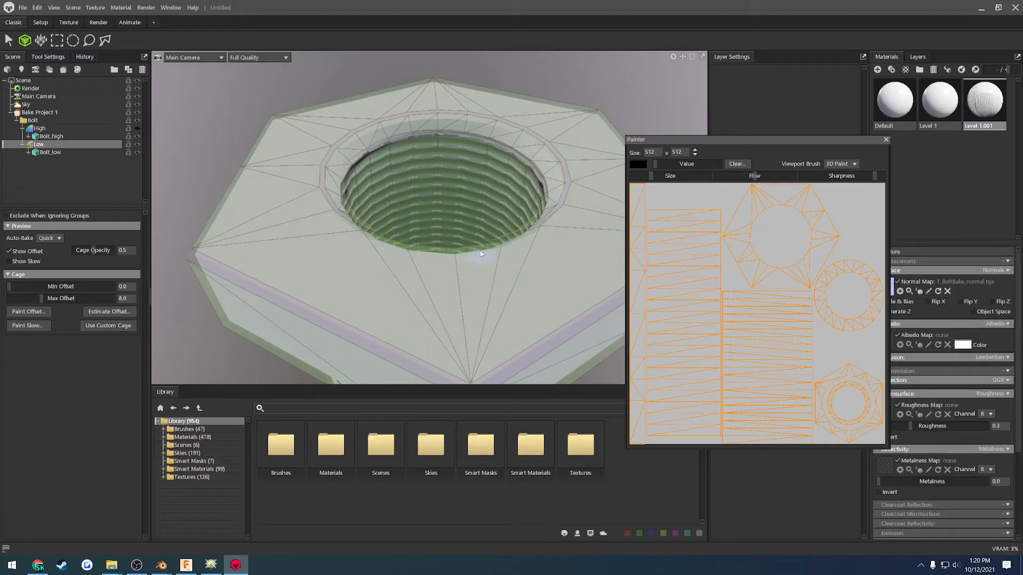
pyautogui.moveTo(446, 200)
pyautogui.keyDown('alt'); pyautogui.mouseDown()
pyautogui.moveTo(349, 235)
pyautogui.moveTo(411, 229)
pyautogui.moveTo(425, 190)
pyautogui.mouseUp(); pyautogui.keyUp('alt')
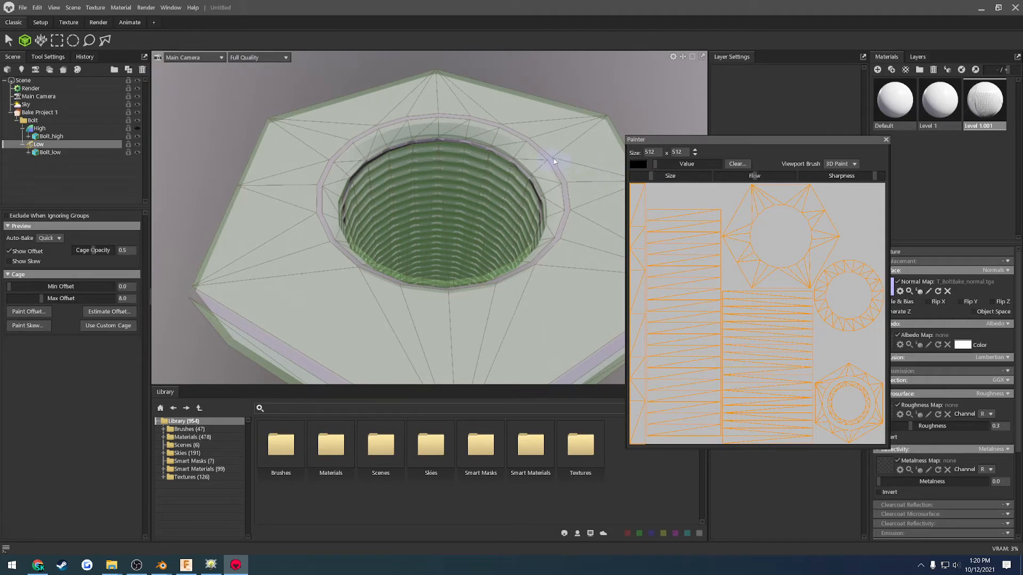
pyautogui.moveTo(554, 158)
pyautogui.mouseDown()
pyautogui.moveTo(573, 193)
pyautogui.moveTo(555, 144)
pyautogui.mouseUp()
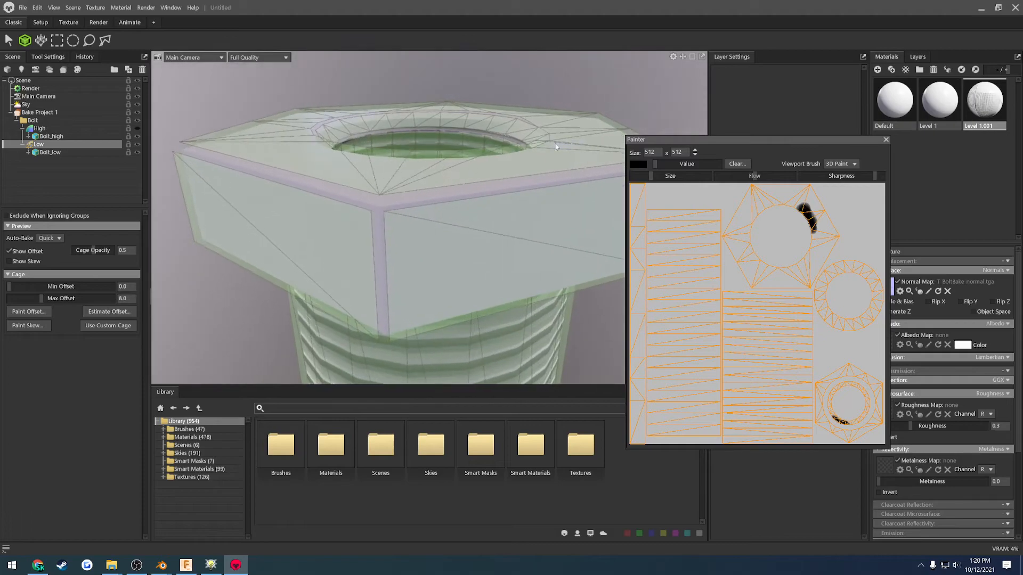
pyautogui.hotkey('ctrl', 'z')
# Set the brush value to white and paint a cage offset spot on the hole's inner threaded wall.
pyautogui.moveTo(655, 163); pyautogui.dragTo(720, 163)
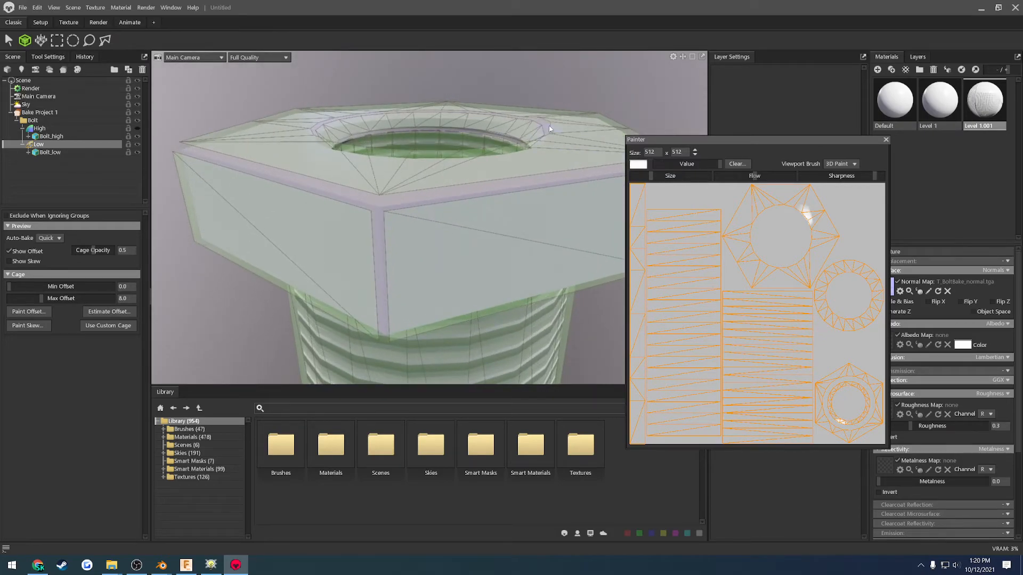
pyautogui.moveTo(544, 147)
pyautogui.keyDown('alt'); pyautogui.mouseDown()
pyautogui.moveTo(425, 194)
pyautogui.moveTo(431, 212)
pyautogui.mouseUp(); pyautogui.keyUp('alt')
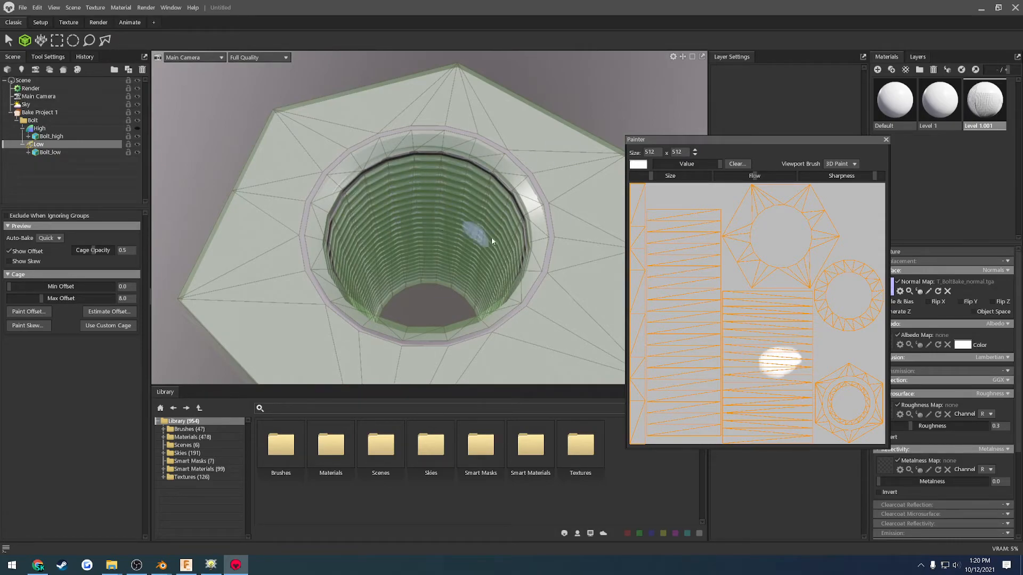
pyautogui.moveTo(632, 141)
pyautogui.mouseDown()
pyautogui.moveTo(383, 146)
pyautogui.moveTo(370, 137)
pyautogui.mouseUp()
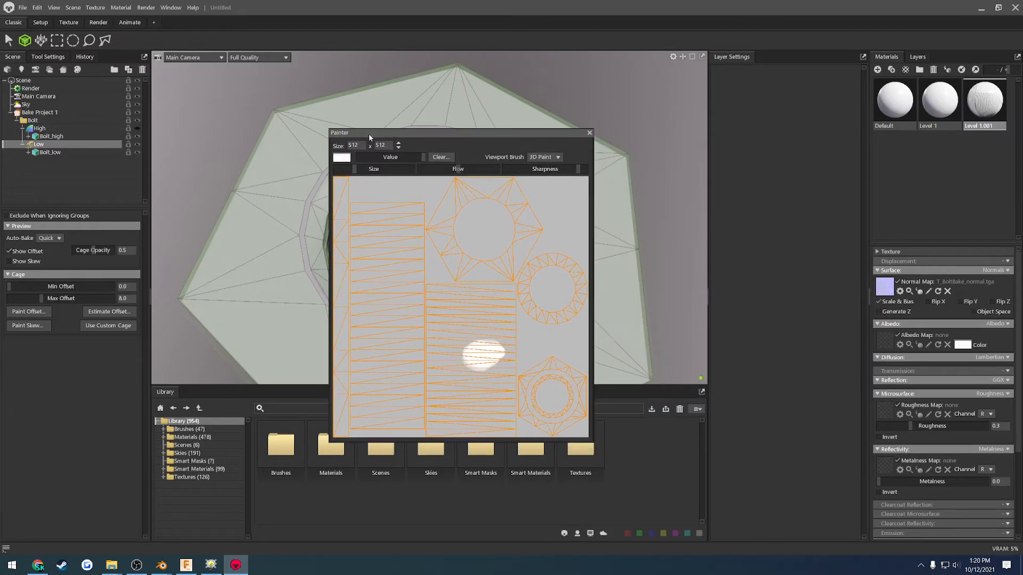
# Paint a white cage offset down the left edge of the inner thread's UV island in the offset texture.
pyautogui.scroll(3, 477, 350)
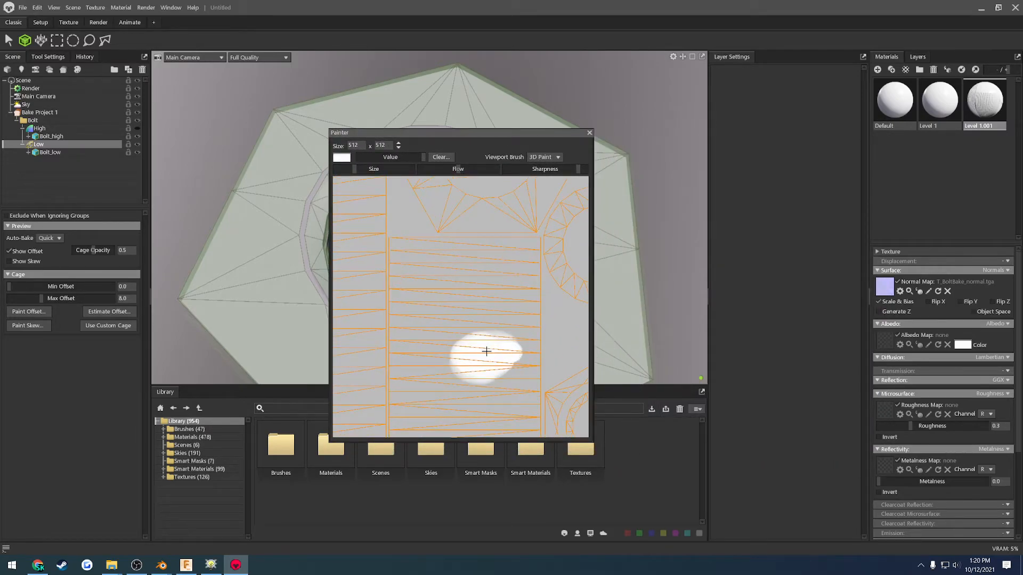
pyautogui.moveTo(491, 355); pyautogui.dragTo(487, 318, button='middle')
pyautogui.moveTo(435, 253); pyautogui.dragTo(447, 281, button='middle')
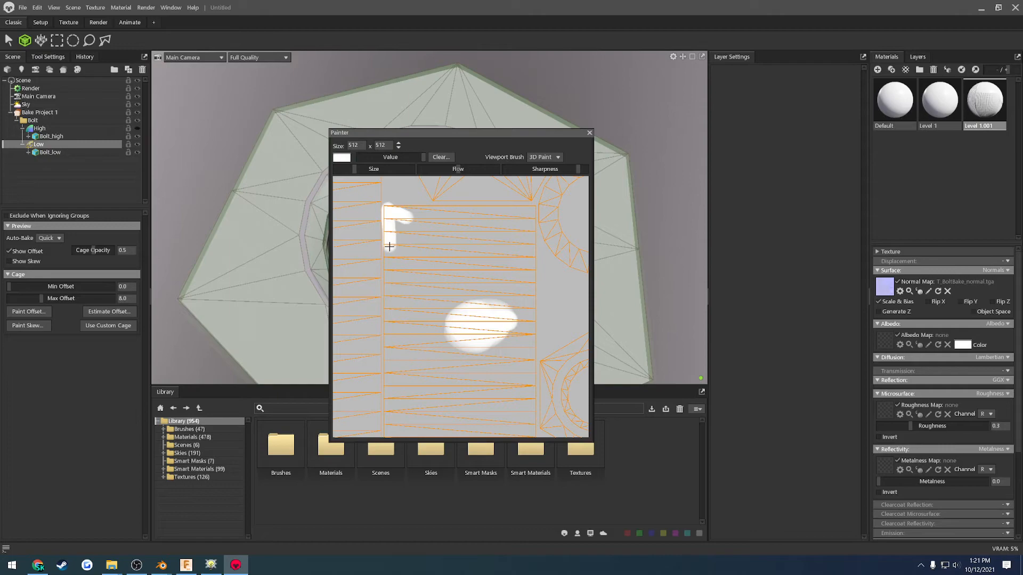
pyautogui.moveTo(389, 289); pyautogui.dragTo(389, 332)
pyautogui.moveTo(390, 368); pyautogui.dragTo(389, 417)
pyautogui.scroll(-3, 390, 424)
pyautogui.moveTo(390, 416); pyautogui.dragTo(394, 395, button='middle')
pyautogui.scroll(4, 395, 373)
pyautogui.moveTo(396, 349); pyautogui.dragTo(398, 328, button='middle')
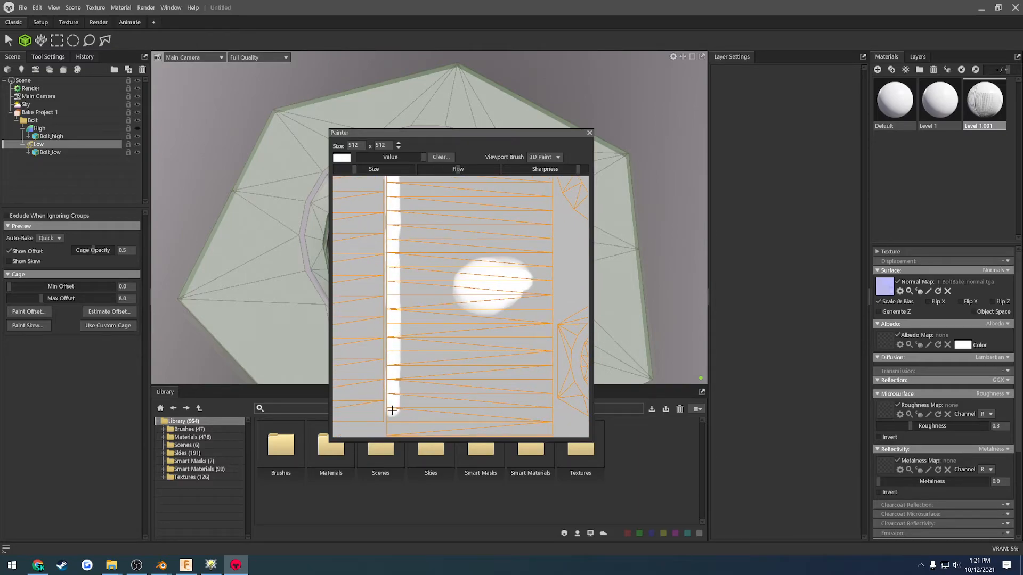
# Continue the white offset border along the bottom, right and top edges of the inner thread's UV island.
pyautogui.moveTo(392, 410)
pyautogui.mouseDown()
pyautogui.moveTo(393, 428)
pyautogui.moveTo(443, 439)
pyautogui.moveTo(549, 433)
pyautogui.mouseUp()
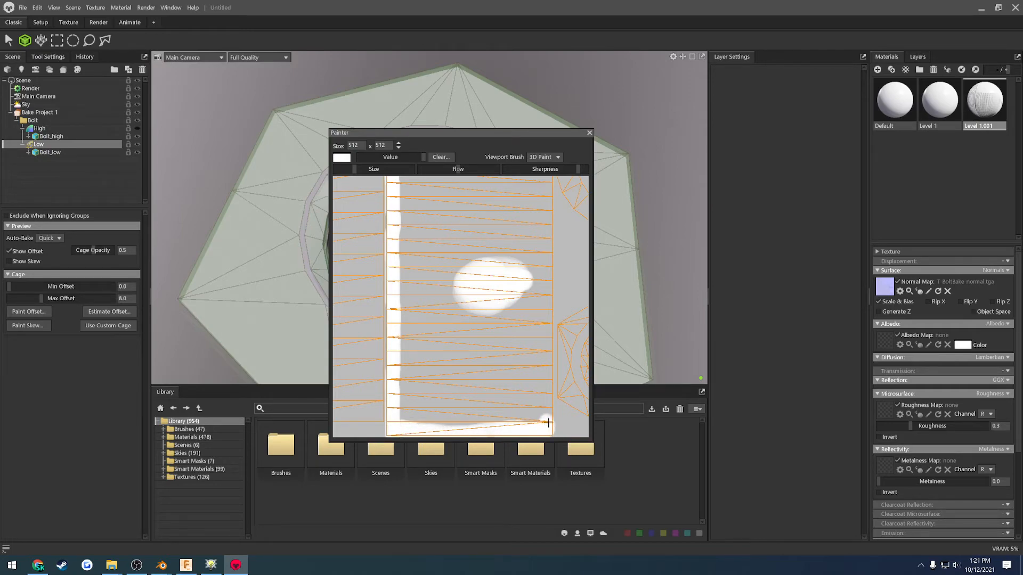
pyautogui.moveTo(548, 410)
pyautogui.mouseDown()
pyautogui.moveTo(552, 244)
pyautogui.moveTo(547, 259)
pyautogui.mouseUp()
pyautogui.moveTo(543, 261); pyautogui.dragTo(500, 367, button='middle')
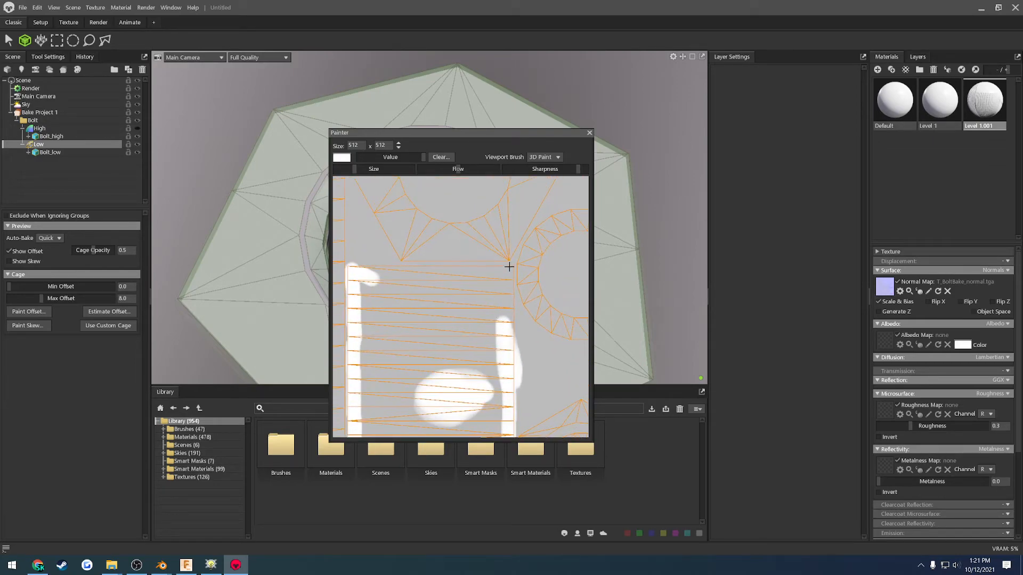
pyautogui.moveTo(499, 273); pyautogui.dragTo(498, 274)
pyautogui.moveTo(508, 286); pyautogui.dragTo(508, 335)
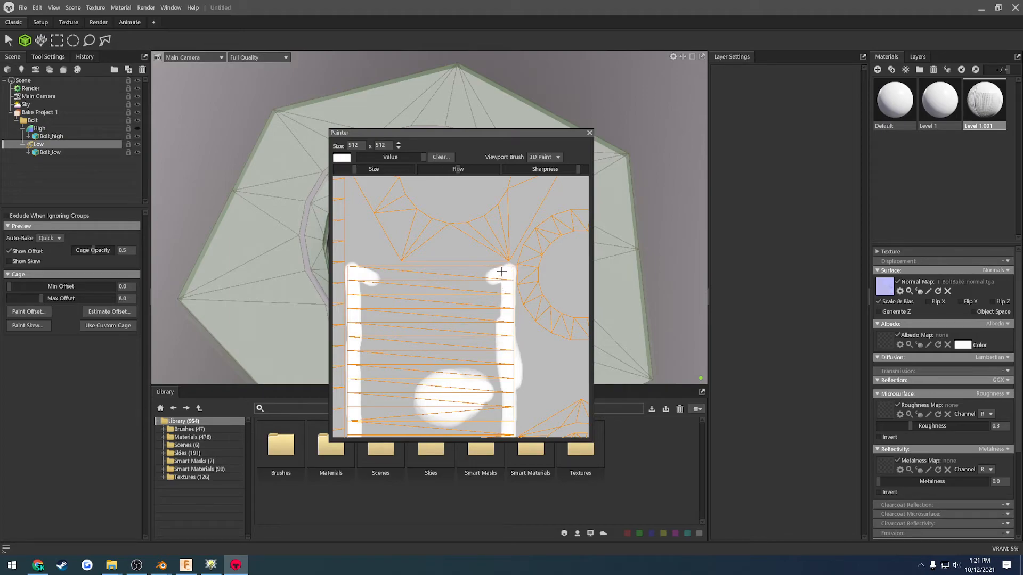
pyautogui.moveTo(495, 272); pyautogui.dragTo(378, 272)
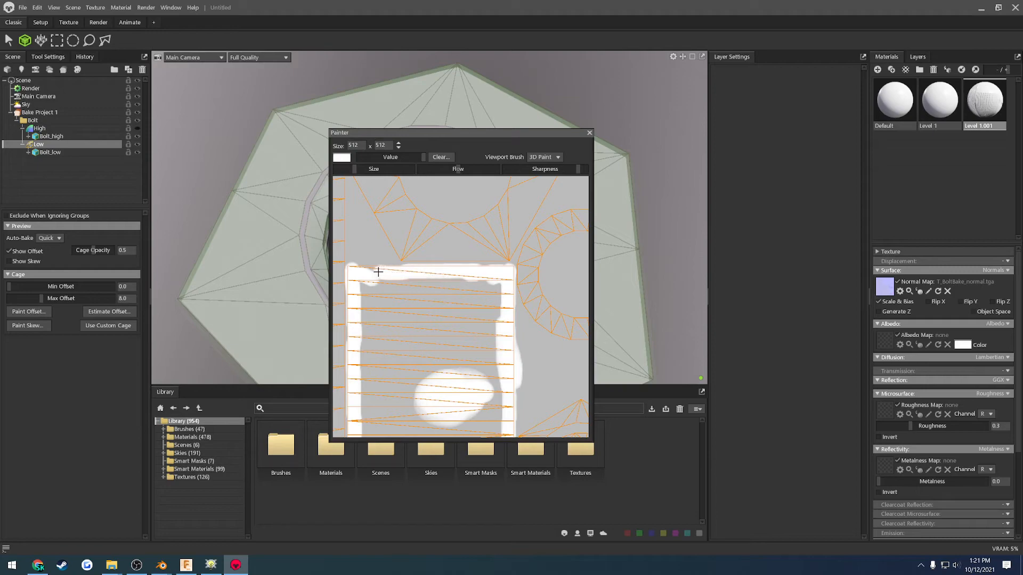
pyautogui.moveTo(425, 313); pyautogui.dragTo(436, 250, button='middle')
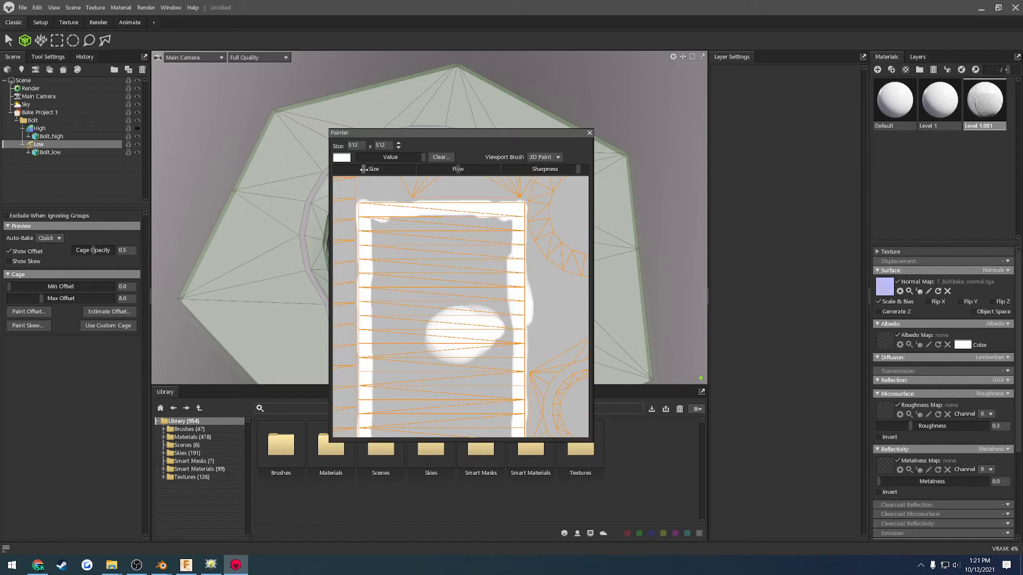
# Fill the interior of the inner thread's UV island with white using a larger brush, and close offset painting.
pyautogui.moveTo(394, 241)
pyautogui.mouseDown()
pyautogui.moveTo(387, 228)
pyautogui.moveTo(376, 411)
pyautogui.moveTo(399, 233)
pyautogui.moveTo(434, 224)
pyautogui.moveTo(500, 229)
pyautogui.moveTo(502, 390)
pyautogui.moveTo(497, 407)
pyautogui.moveTo(484, 247)
pyautogui.moveTo(418, 251)
pyautogui.moveTo(410, 322)
pyautogui.moveTo(423, 386)
pyautogui.moveTo(464, 278)
pyautogui.moveTo(470, 376)
pyautogui.moveTo(427, 401)
pyautogui.moveTo(478, 308)
pyautogui.moveTo(411, 347)
pyautogui.moveTo(405, 414)
pyautogui.moveTo(530, 418)
pyautogui.moveTo(511, 377)
pyautogui.moveTo(433, 358)
pyautogui.moveTo(490, 376)
pyautogui.moveTo(421, 390)
pyautogui.moveTo(513, 394)
pyautogui.mouseUp()
pyautogui.moveTo(475, 236)
pyautogui.mouseDown(button='middle')
pyautogui.moveTo(473, 327)
pyautogui.moveTo(463, 316)
pyautogui.mouseUp(button='middle')
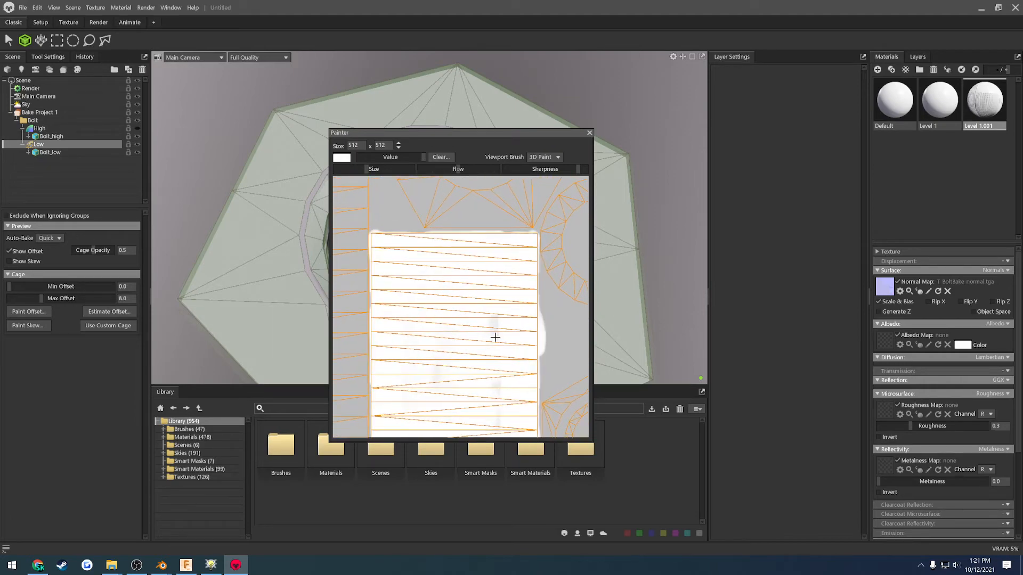
pyautogui.moveTo(495, 337); pyautogui.dragTo(502, 311)
pyautogui.click(589, 133)
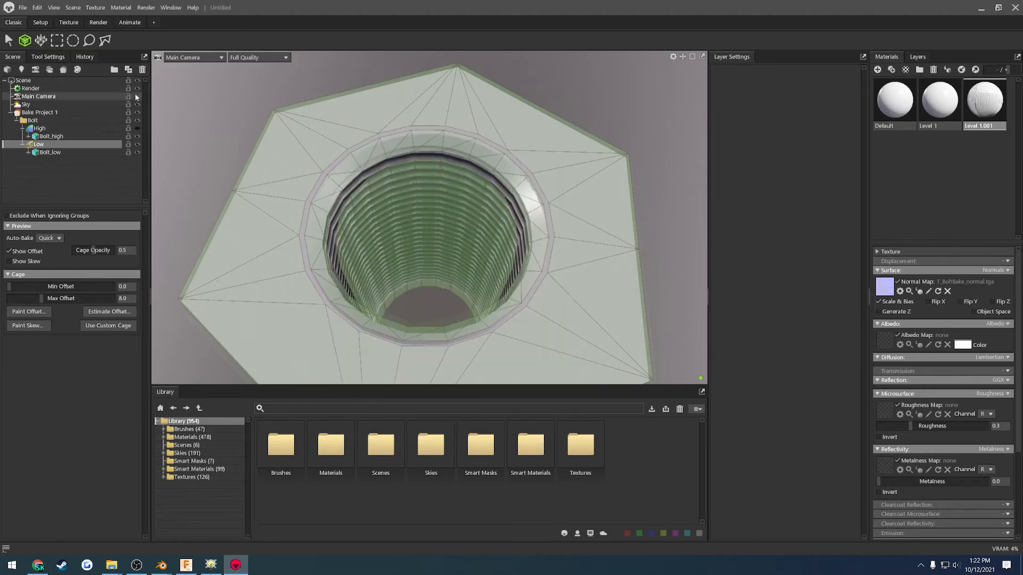
# Rebake the bolt's maps from Bake Project 1 and inspect the threaded end.
pyautogui.click(38, 112)
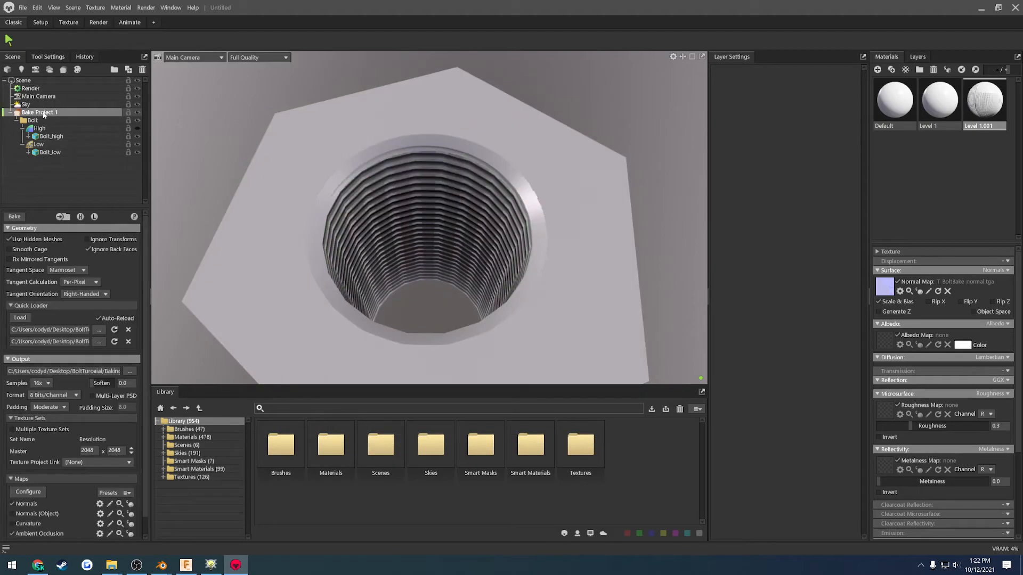
pyautogui.click(16, 216)
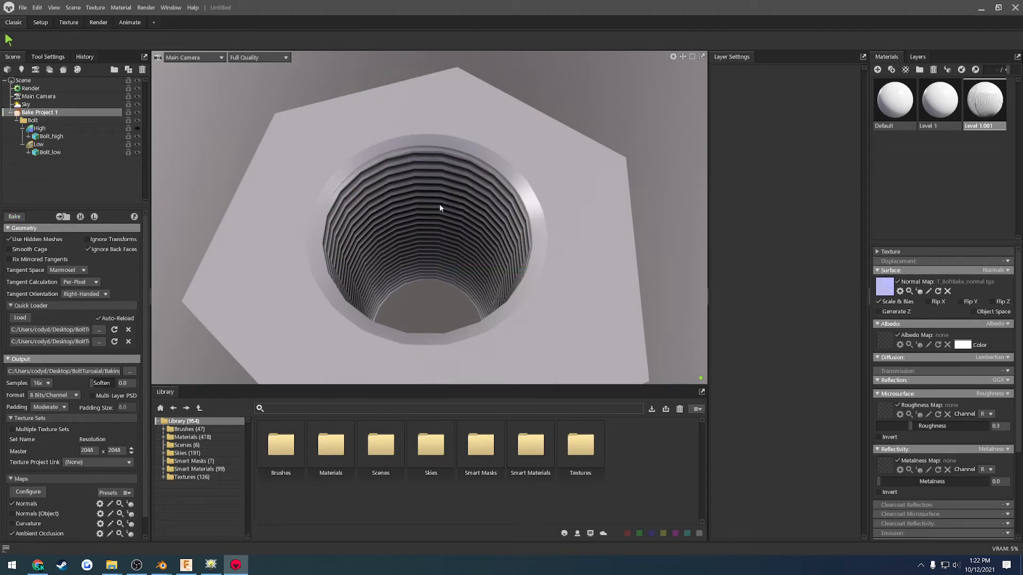
pyautogui.moveTo(440, 208); pyautogui.dragTo(401, 257)
# Reopen offset painting for the Low group's cage and try a white stroke around the threaded end's rim, undoing it.
pyautogui.click(68, 143)
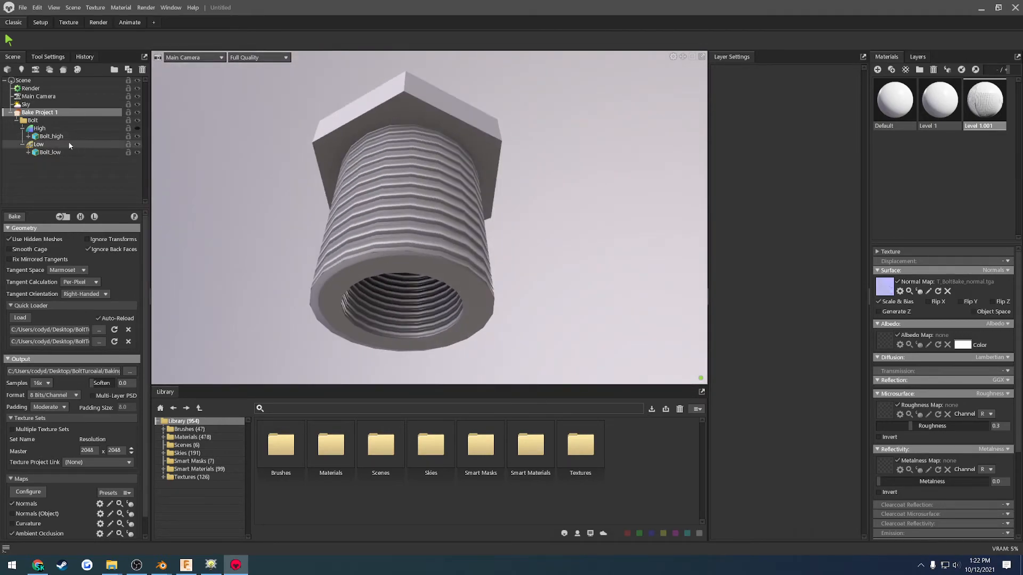
pyautogui.scroll(5, 406, 294)
pyautogui.moveTo(469, 293); pyautogui.dragTo(453, 296)
pyautogui.click(28, 312)
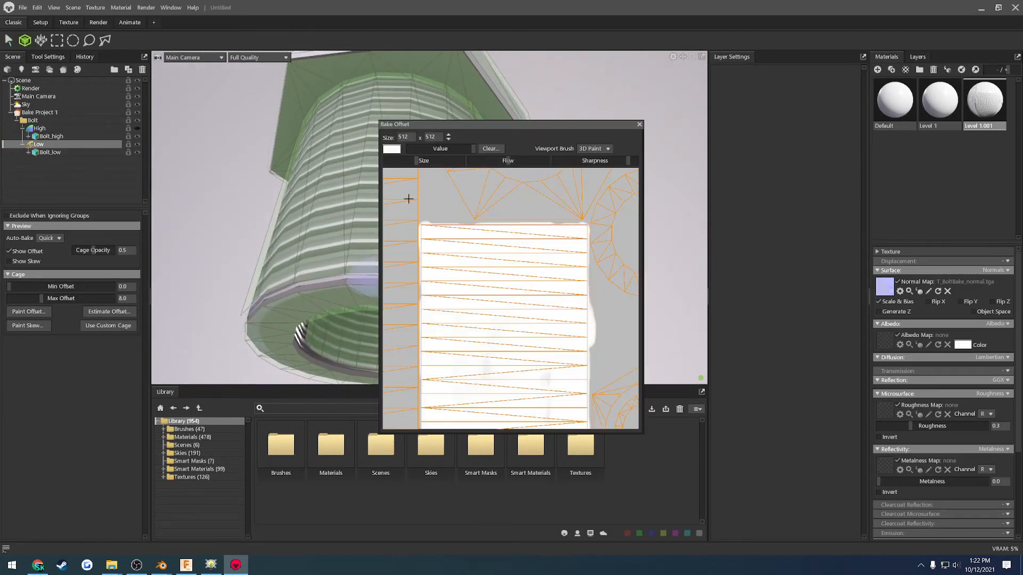
pyautogui.moveTo(458, 125); pyautogui.dragTo(770, 109)
pyautogui.moveTo(431, 276)
pyautogui.mouseDown()
pyautogui.moveTo(320, 282)
pyautogui.moveTo(415, 287)
pyautogui.moveTo(216, 281)
pyautogui.mouseUp()
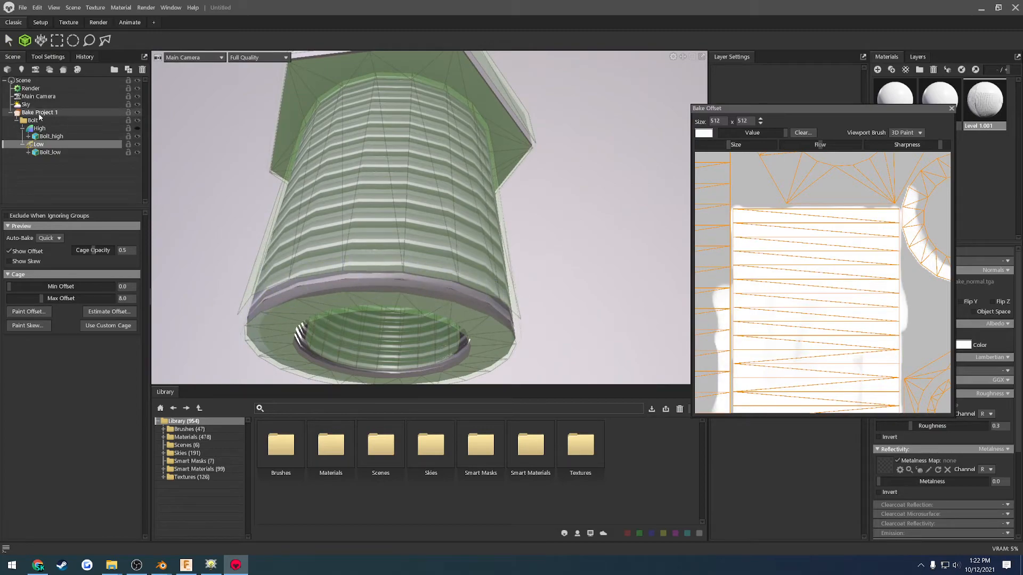
pyautogui.hotkey('ctrl', 'z')
# Paint a white cage offset on the outer thread and along the right edge of its UV island.
pyautogui.moveTo(783, 109); pyautogui.dragTo(749, 105)
pyautogui.moveTo(378, 210); pyautogui.dragTo(392, 207)
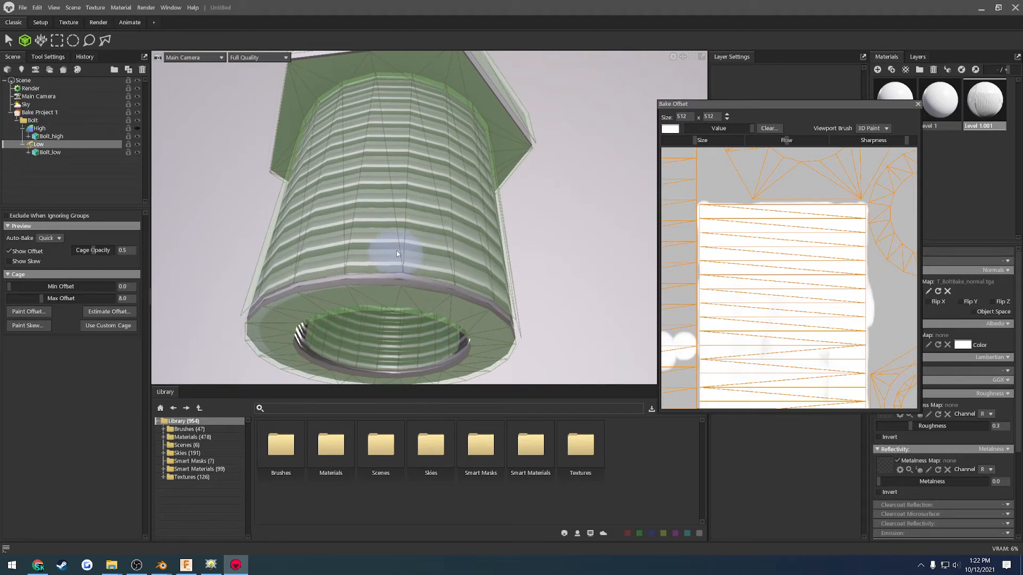
pyautogui.moveTo(702, 298); pyautogui.dragTo(766, 255, button='middle')
pyautogui.moveTo(800, 253); pyautogui.dragTo(802, 248)
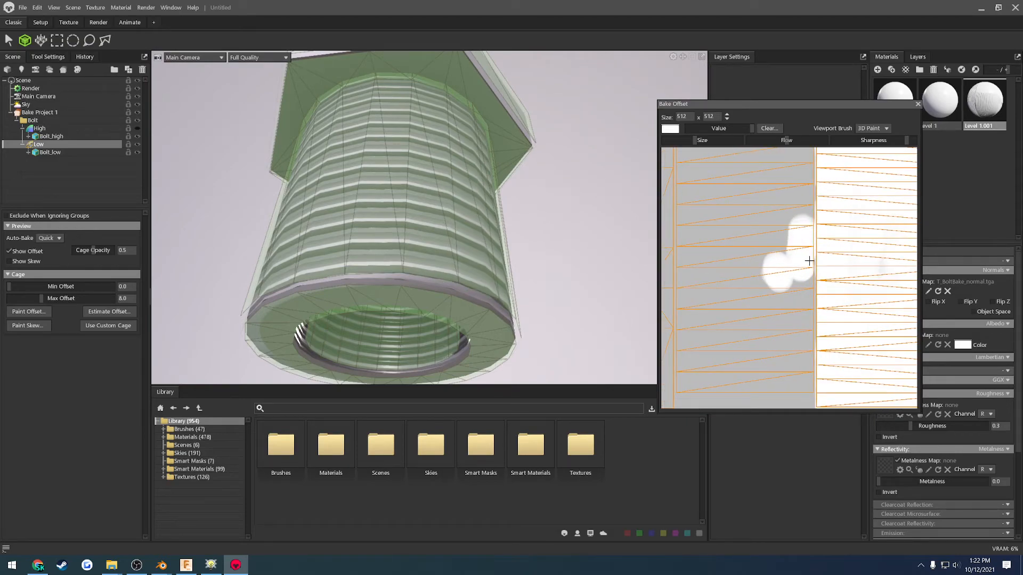
pyautogui.moveTo(808, 257); pyautogui.dragTo(813, 387)
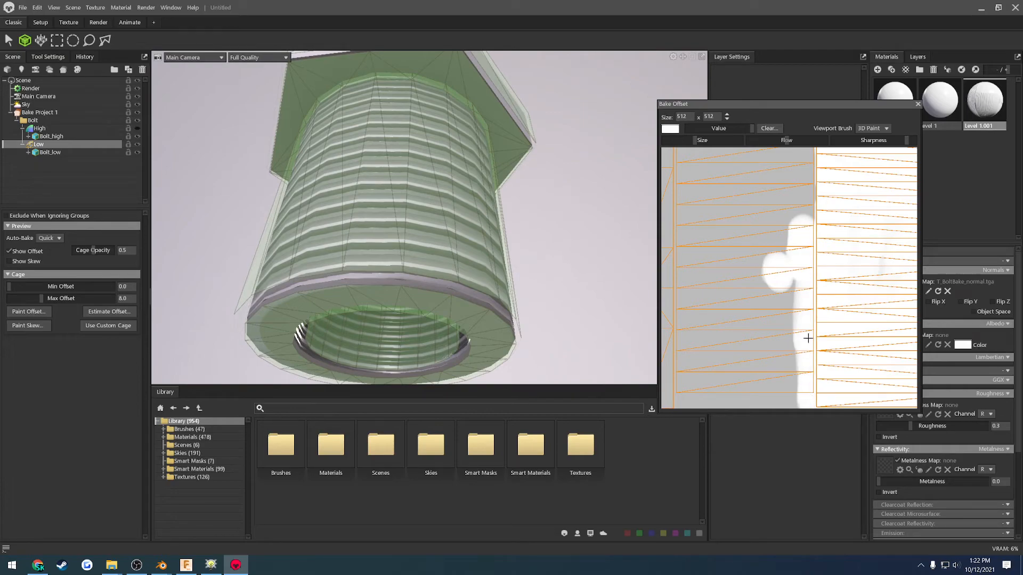
pyautogui.moveTo(812, 270); pyautogui.dragTo(809, 154)
pyautogui.moveTo(815, 186); pyautogui.dragTo(783, 398, button='middle')
pyautogui.moveTo(778, 383); pyautogui.dragTo(773, 170)
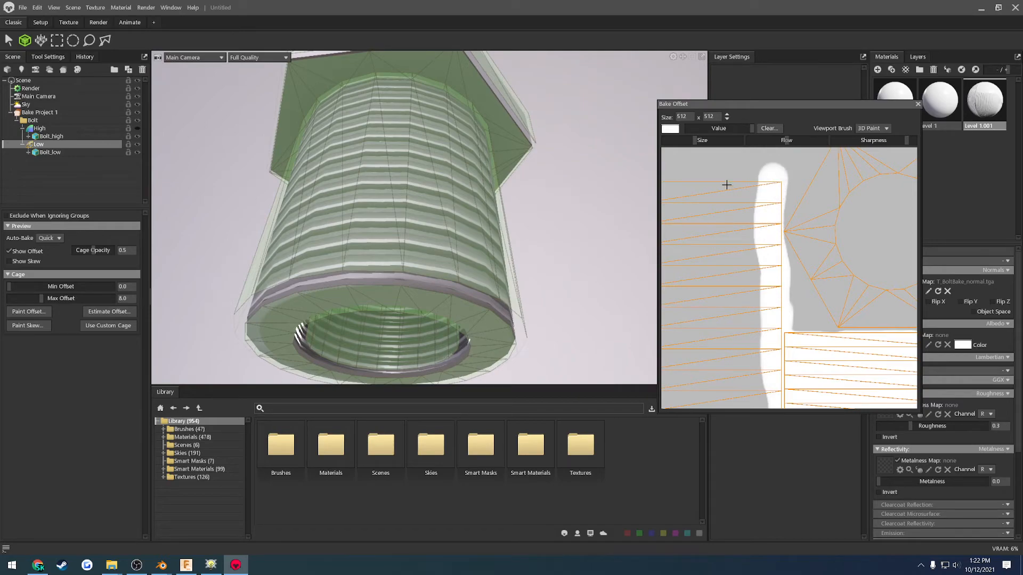
# Return to Bake Project 1, close offset painting, and inspect the bolt's threaded end and head.
pyautogui.click(39, 113)
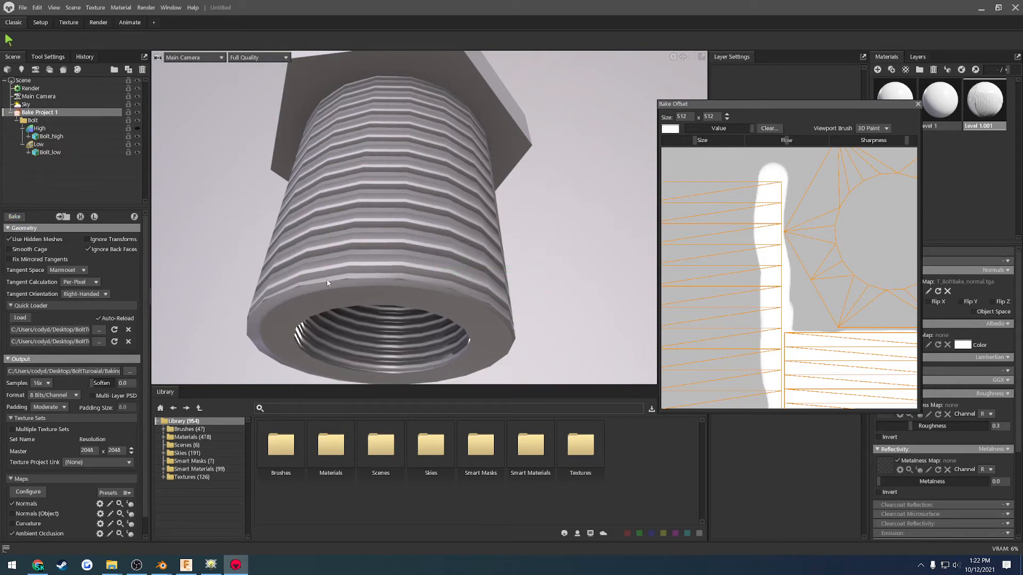
pyautogui.moveTo(548, 267); pyautogui.dragTo(511, 272)
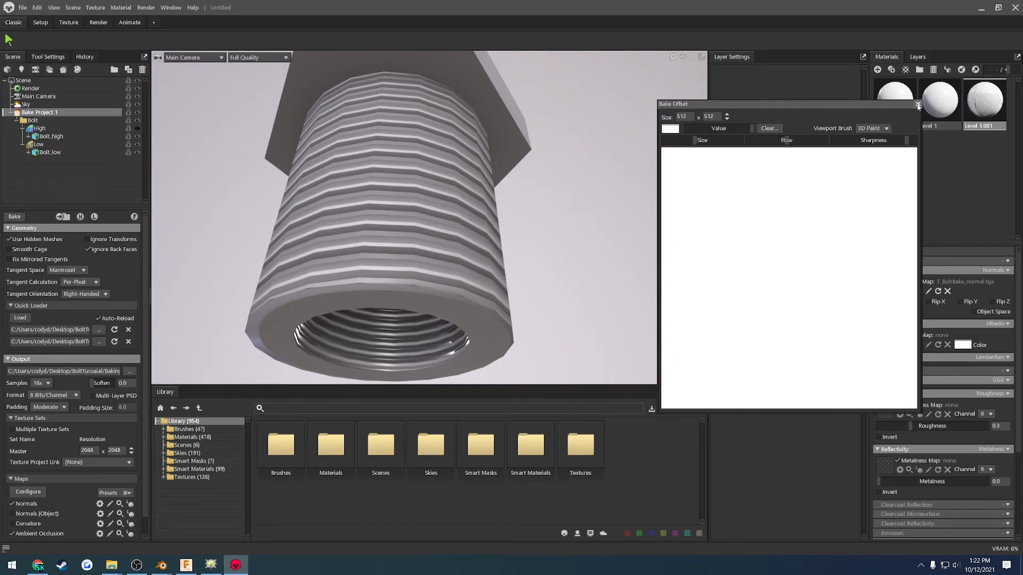
pyautogui.click(917, 106)
pyautogui.moveTo(550, 110); pyautogui.dragTo(549, 264)
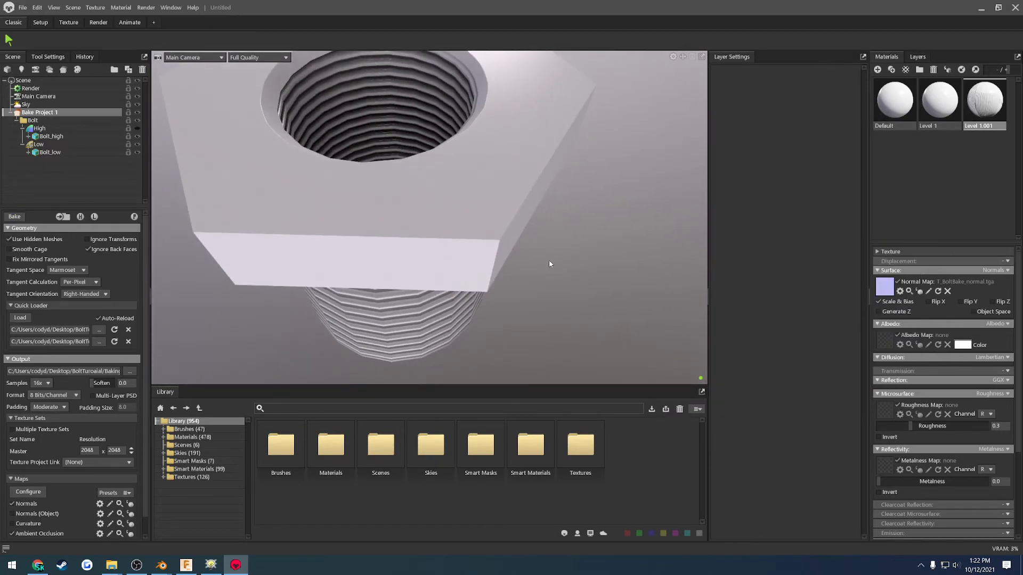
# Review the Low group's painted cage offset around the outer thread's UV island.
pyautogui.click(39, 145)
pyautogui.click(29, 311)
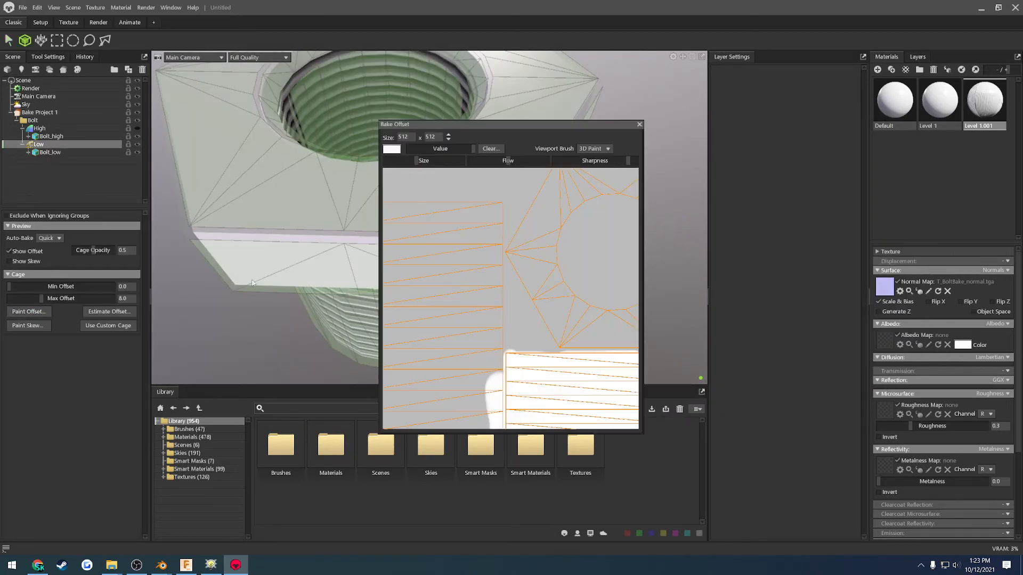
pyautogui.click(639, 125)
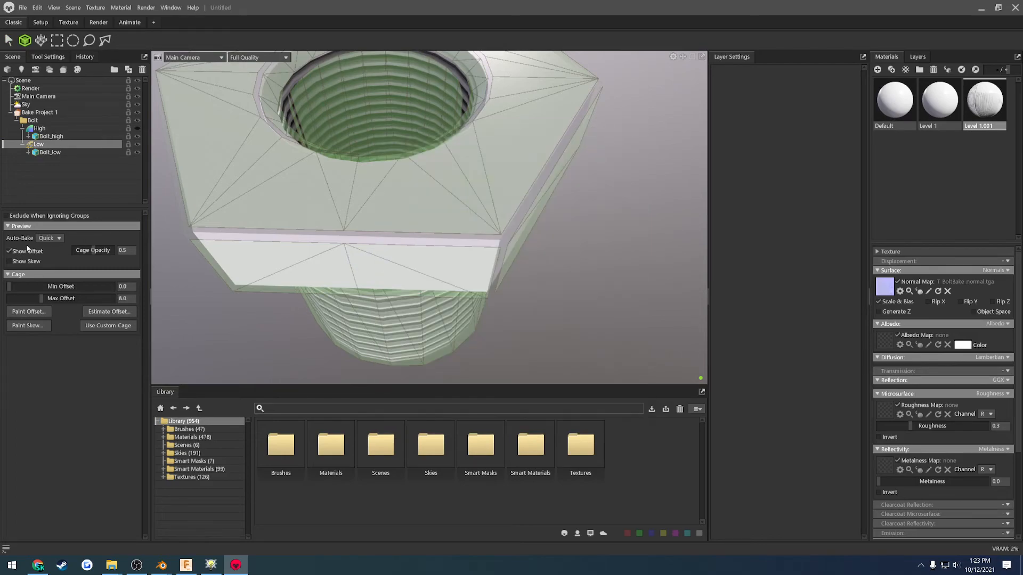
# Bake the normal and ambient occlusion maps again from Bake Project 1 and inspect the whole bolt.
pyautogui.click(45, 113)
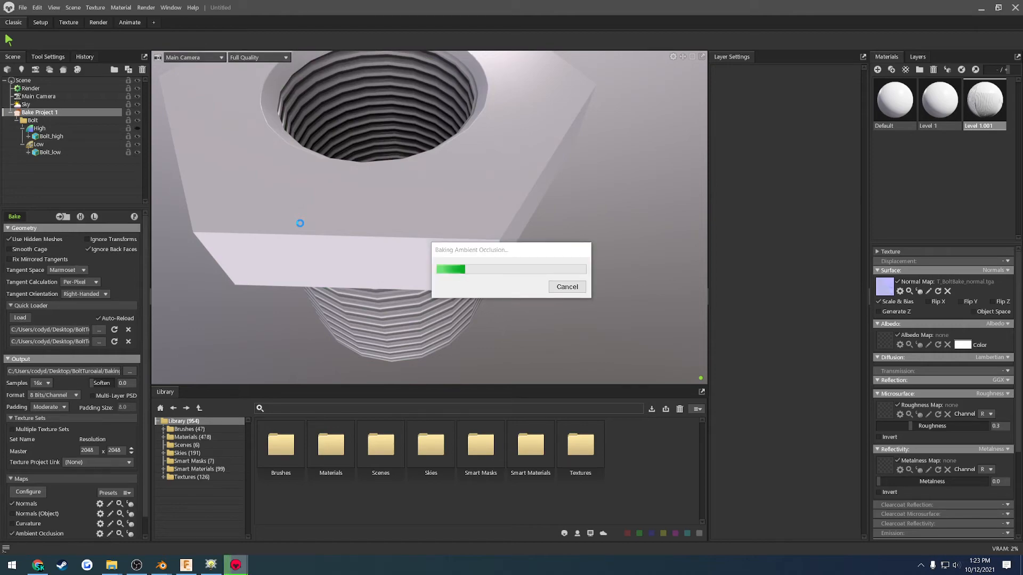
pyautogui.scroll(2, 356, 243)
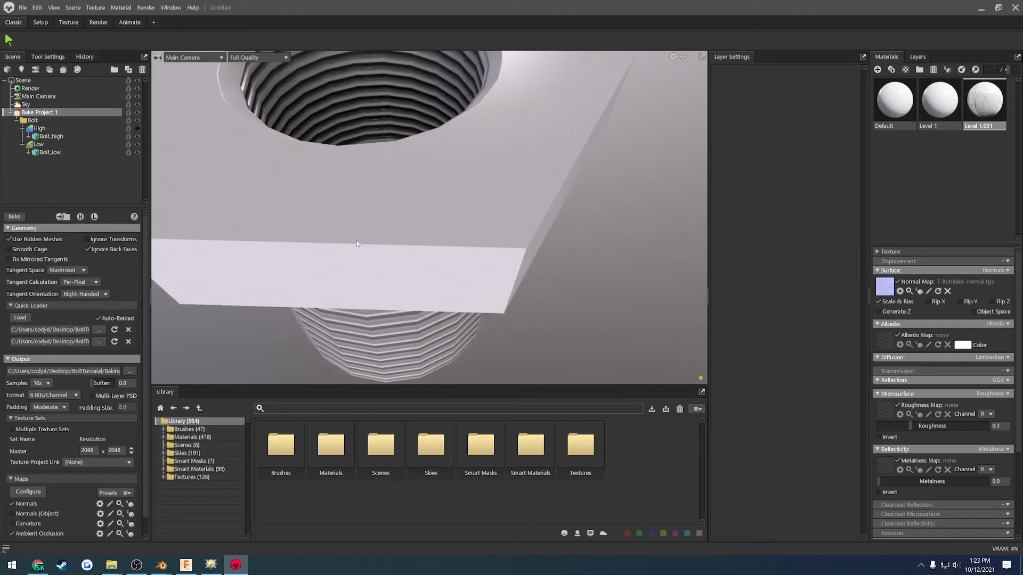
pyautogui.scroll(-6, 356, 237)
pyautogui.moveTo(356, 234); pyautogui.dragTo(397, 160)
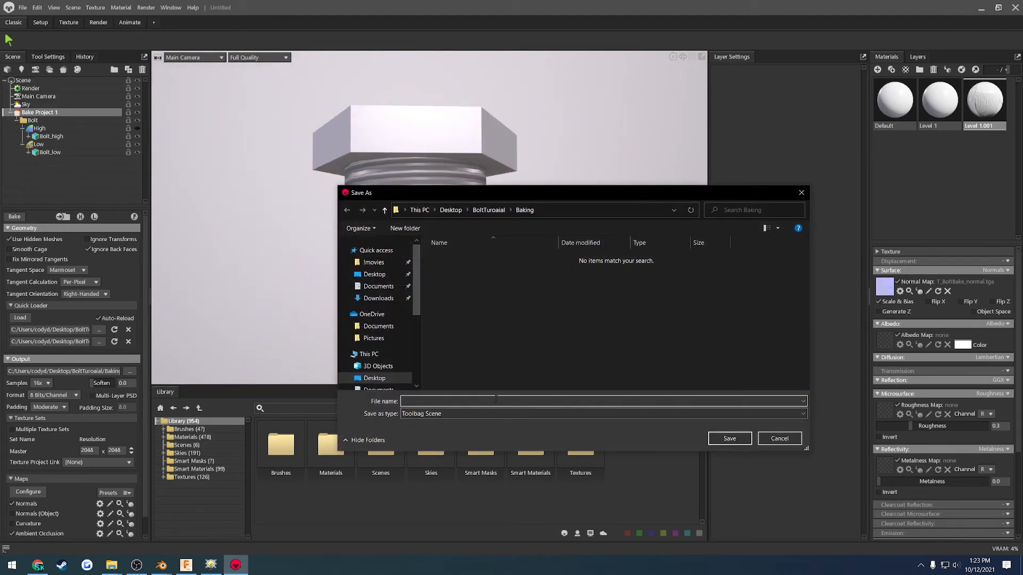
# Save the Toolbag scene as Bake in the Baking folder and start a new scene.
pyautogui.write('Bake')
pyautogui.press('Return')
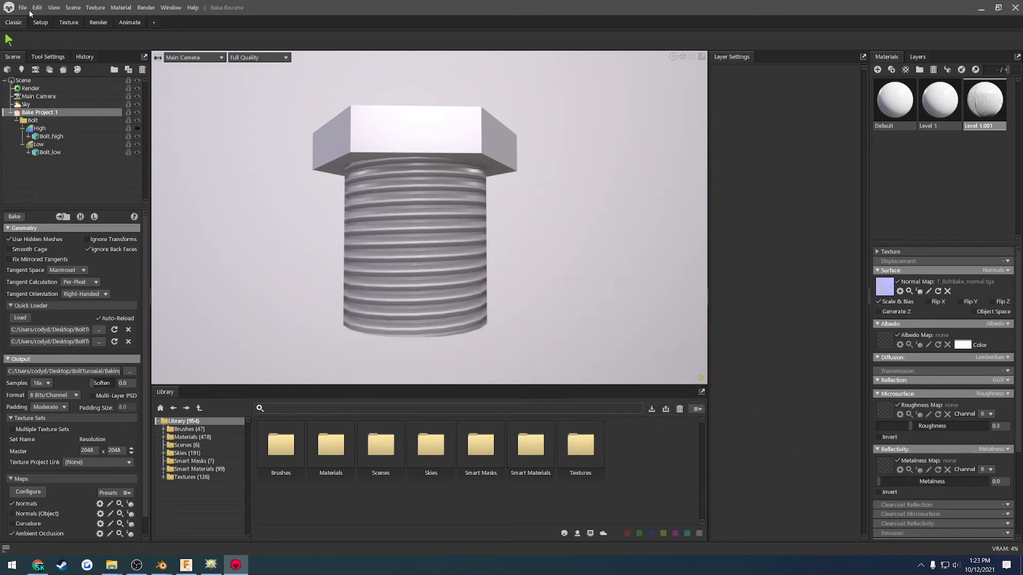
pyautogui.click(22, 7)
pyautogui.click(32, 17)
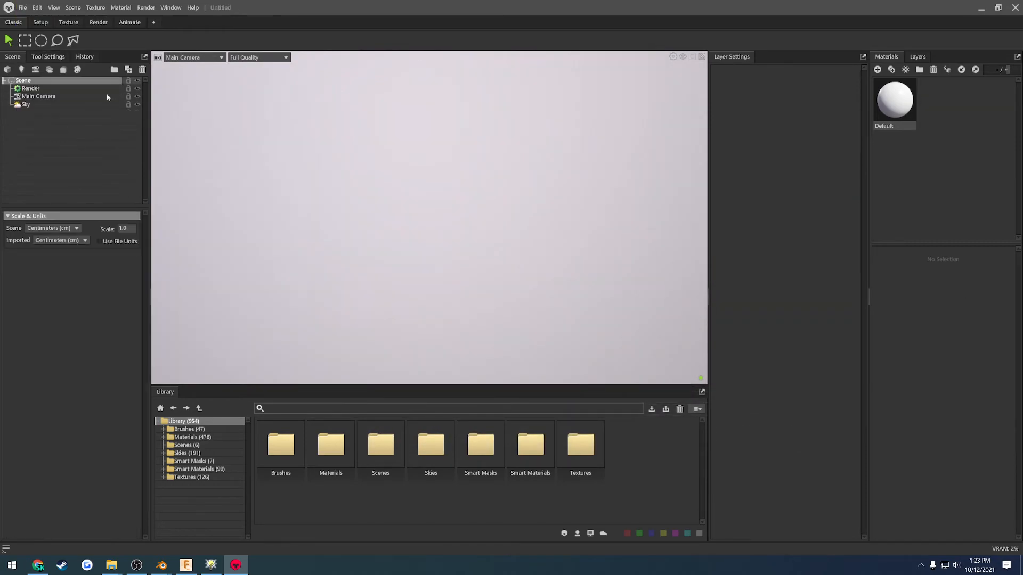
# Import the Bolt_low mesh and create a texture project linked to the Level 1.001 material.
pyautogui.click(8, 70)
pyautogui.doubleClick(447, 268)
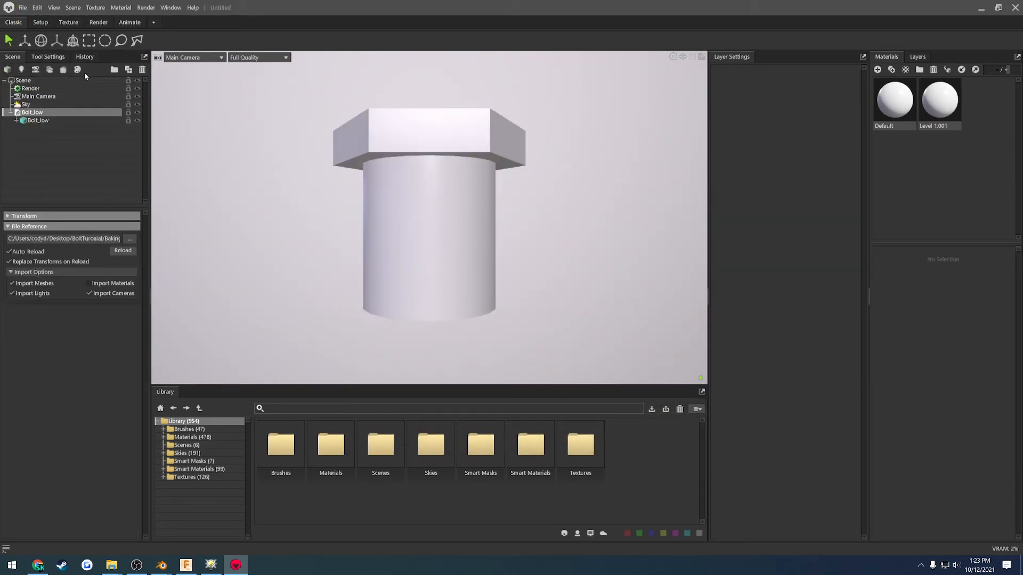
pyautogui.click(77, 69)
pyautogui.moveTo(945, 110); pyautogui.dragTo(28, 328)
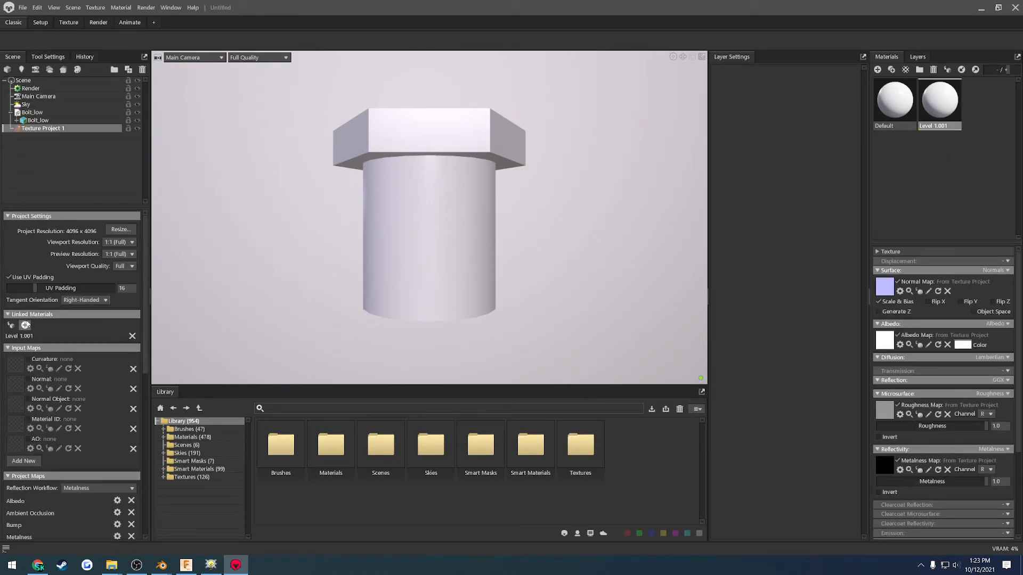
# Load T_BoltBake_normal.tga as the texture project's Normal input map and T_BoltBake_ao.tga as its AO input map.
pyautogui.click(16, 384)
pyautogui.doubleClick(490, 270)
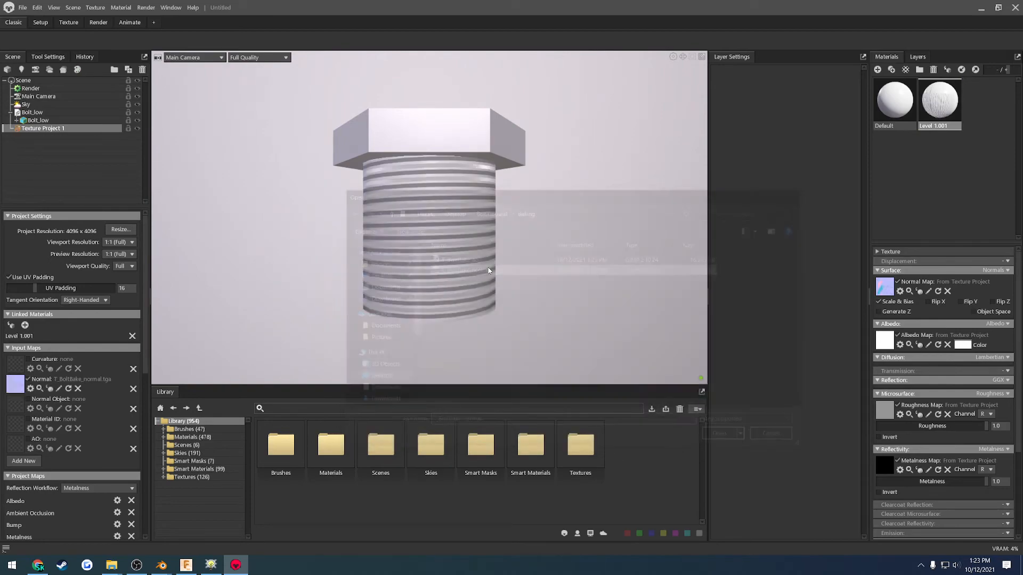
pyautogui.click(18, 443)
pyautogui.doubleClick(470, 259)
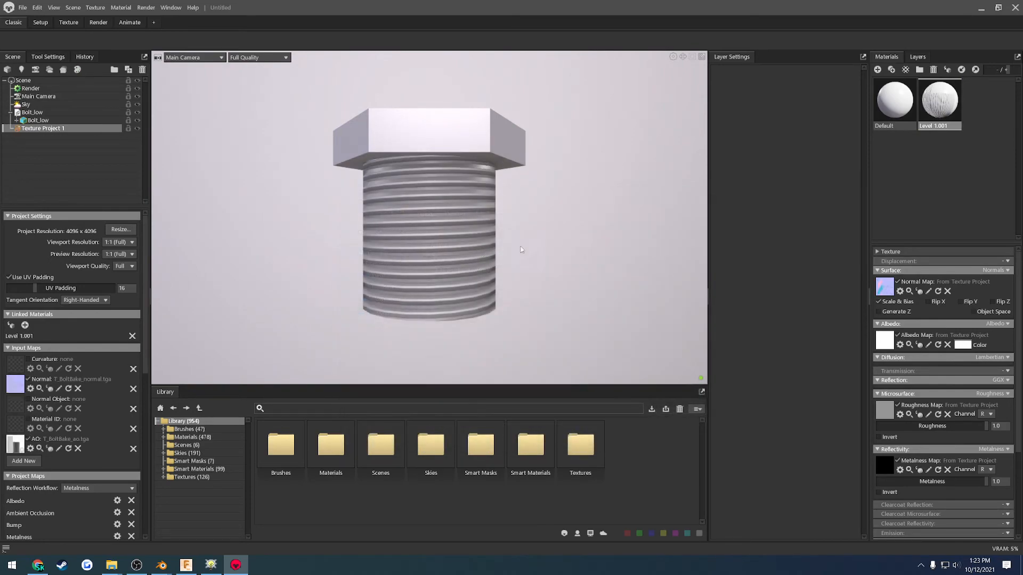
# Add a fill layer to the texture project and change its albedo colour from white to dark grey.
pyautogui.scroll(3, 521, 249)
pyautogui.moveTo(554, 251); pyautogui.dragTo(583, 314)
pyautogui.click(919, 57)
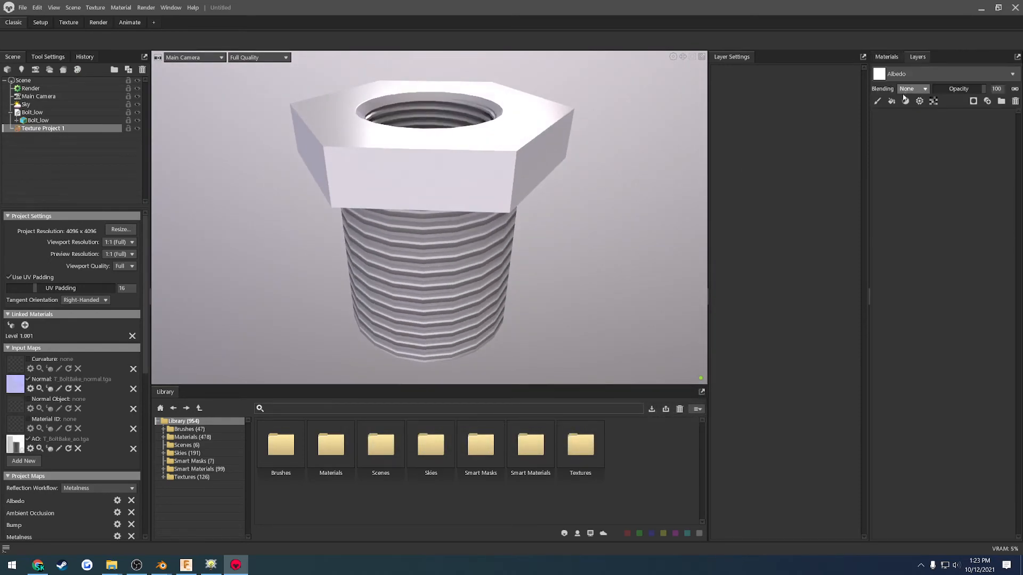
pyautogui.click(825, 325)
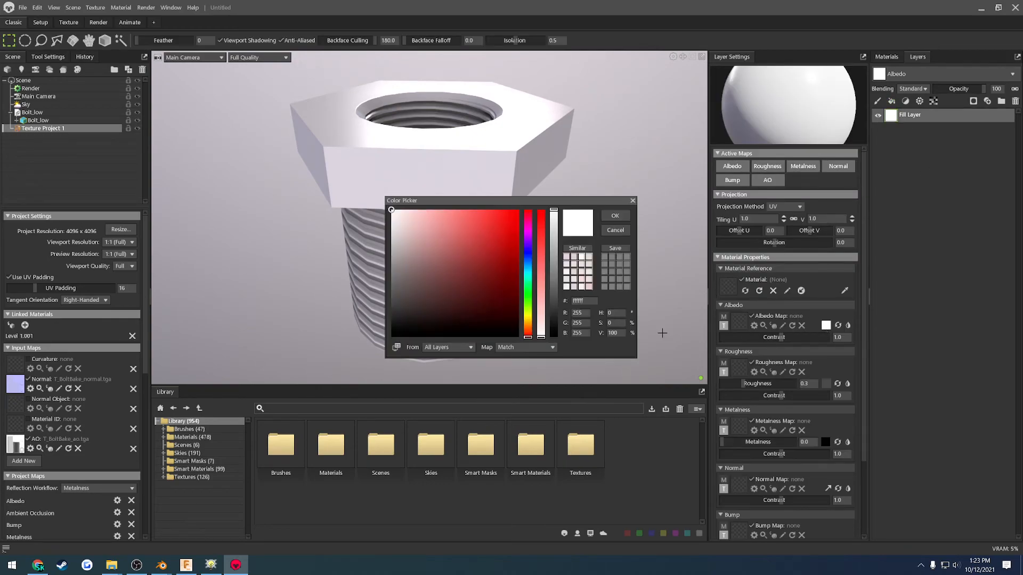
pyautogui.click(552, 304)
pyautogui.click(615, 215)
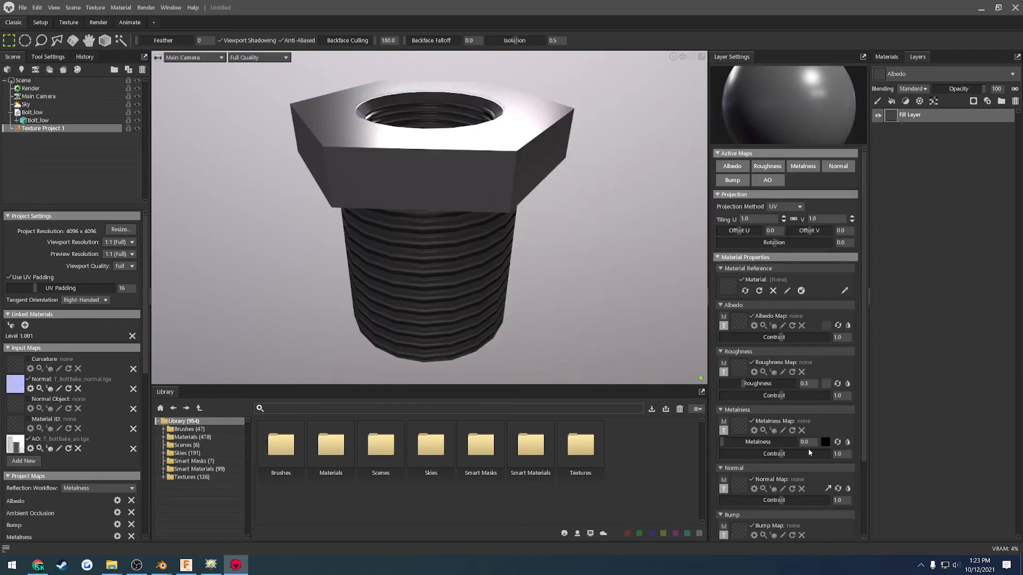
# Set the fill layer's metalness to 0.9 and its roughness to about 0.452, and check the bolt's shading.
pyautogui.write('0.9')
pyautogui.press('Return')
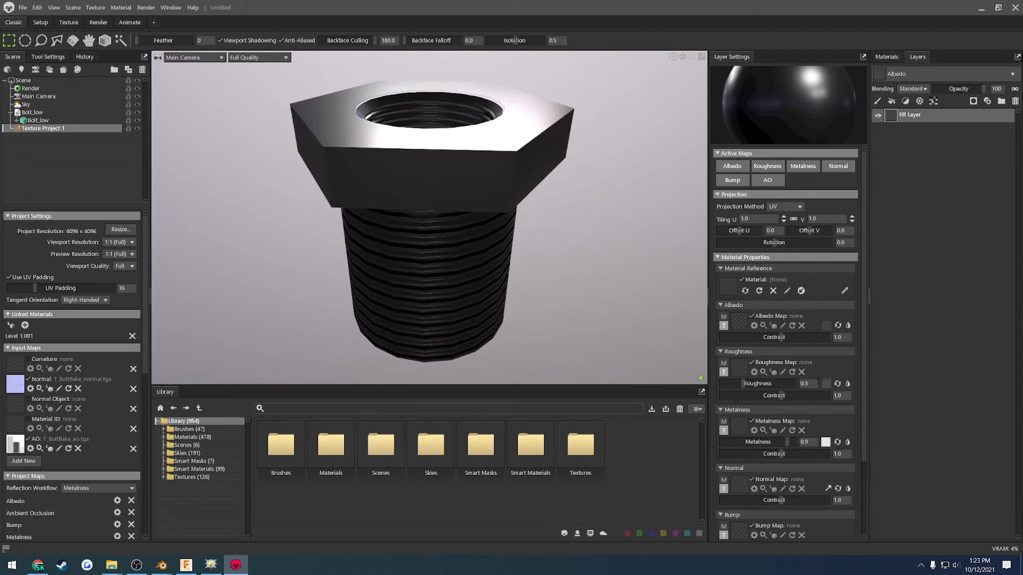
pyautogui.moveTo(749, 385); pyautogui.dragTo(755, 383)
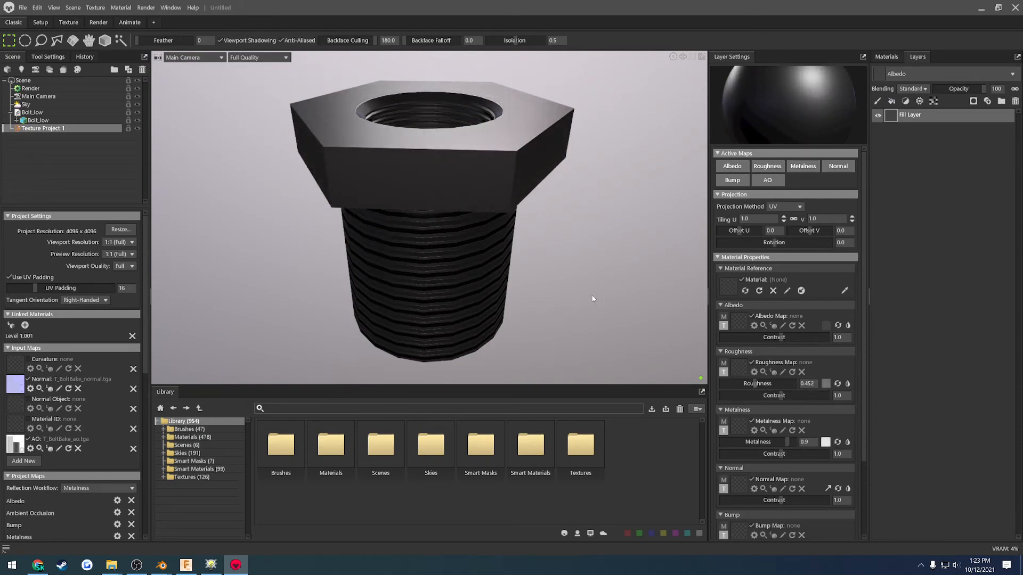
pyautogui.moveTo(592, 299); pyautogui.dragTo(594, 223, button='middle')
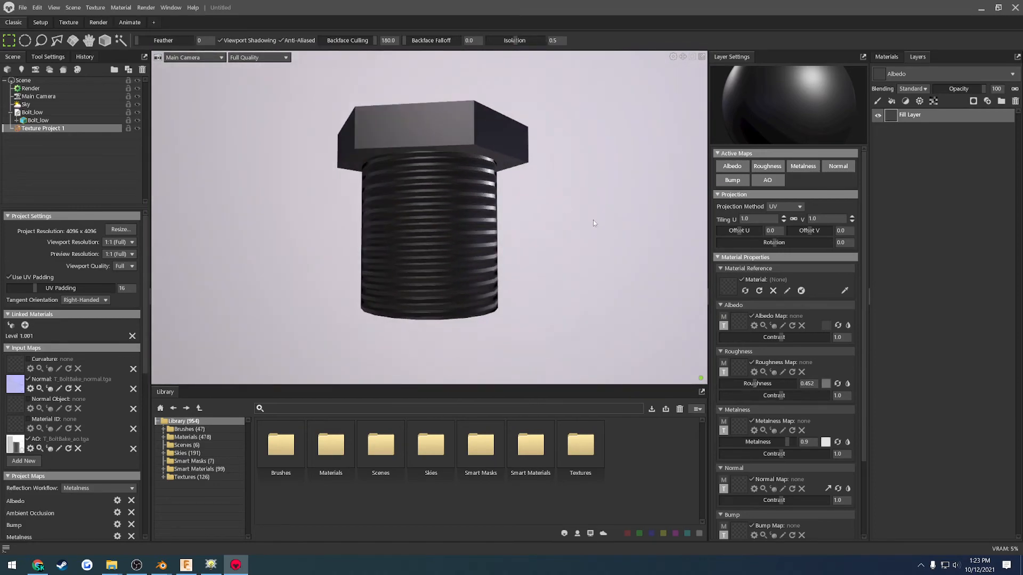
# Close the empty Blender window without saving its changes, keeping the Blender window with the bolt open.
pyautogui.moveTo(161, 565)
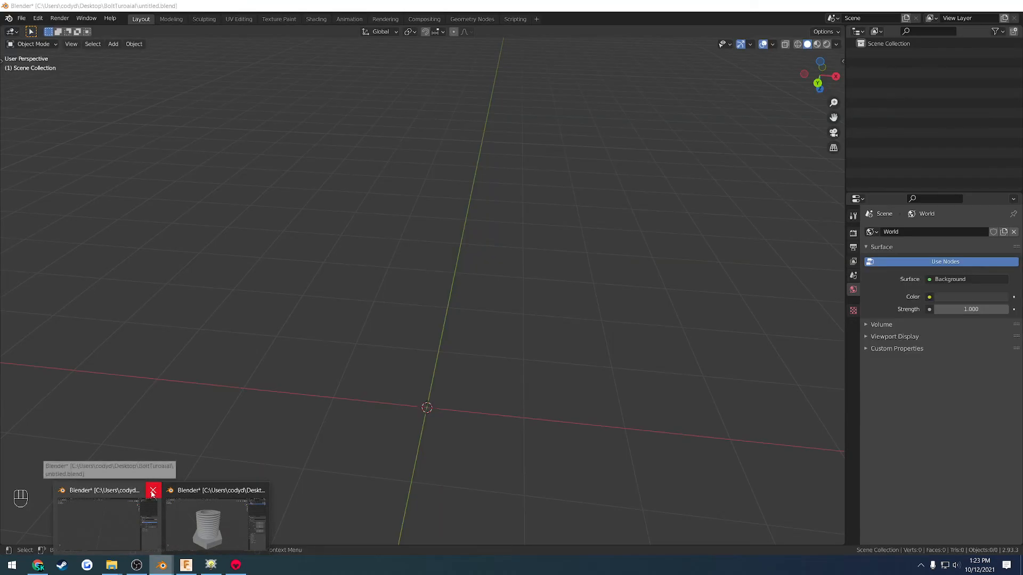
pyautogui.click(152, 494)
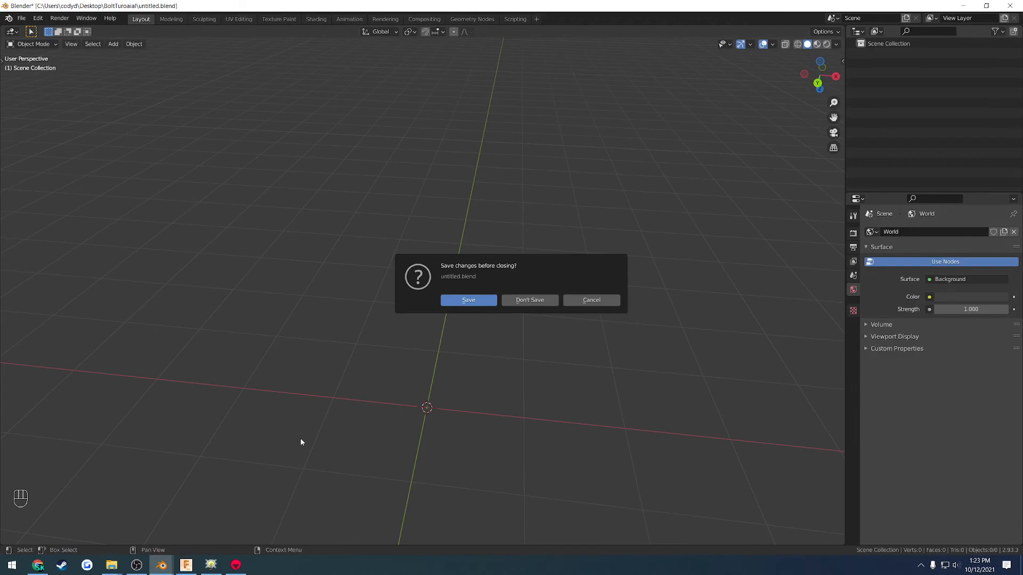
pyautogui.click(529, 300)
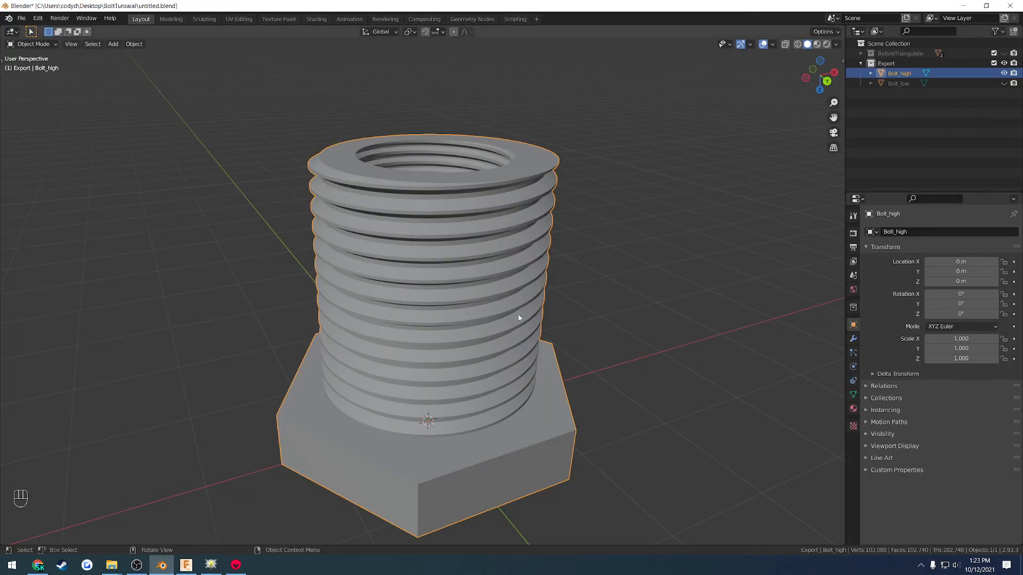
# Hide Bolt_high, show Bolt_low and examine the low-poly bolt's triangulation in Edit Mode.
pyautogui.scroll(-3, 518, 318)
pyautogui.scroll(2, 548, 309)
pyautogui.moveTo(548, 309); pyautogui.dragTo(532, 260, button='middle')
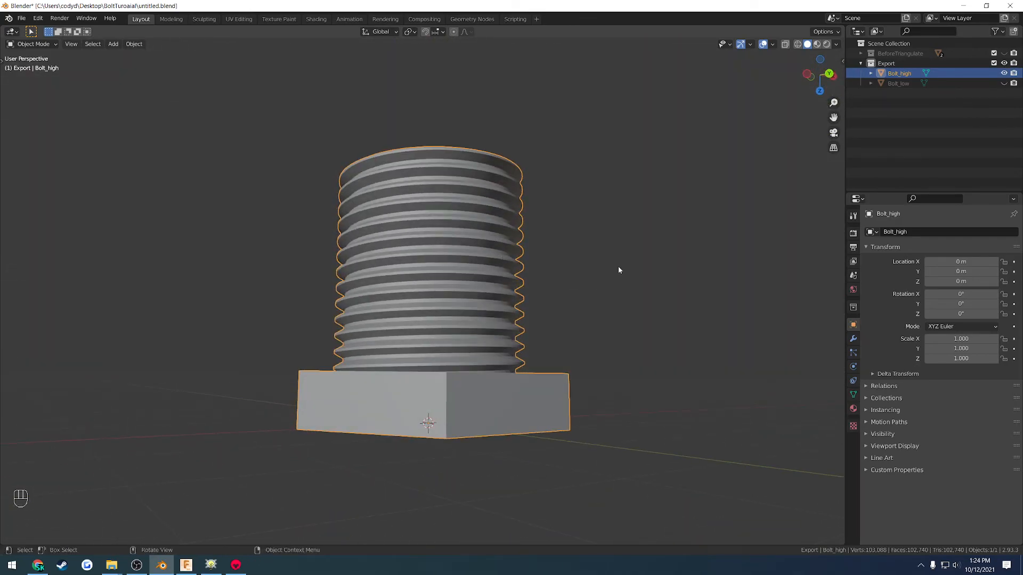
pyautogui.click(618, 267)
pyautogui.click(1004, 74)
pyautogui.click(1004, 84)
pyautogui.click(469, 261)
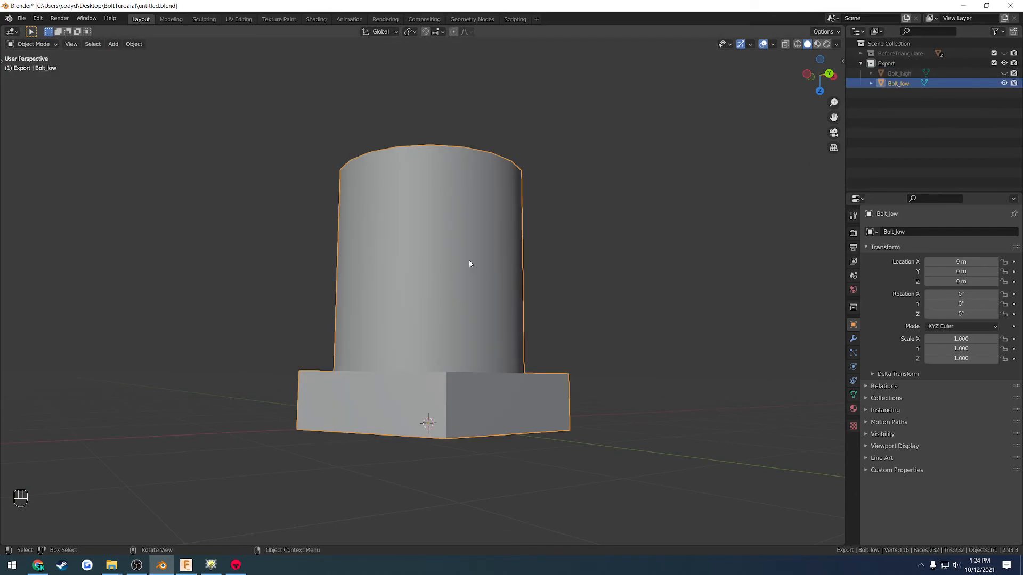
pyautogui.press('Tab')
pyautogui.moveTo(580, 270); pyautogui.dragTo(548, 461, button='middle')
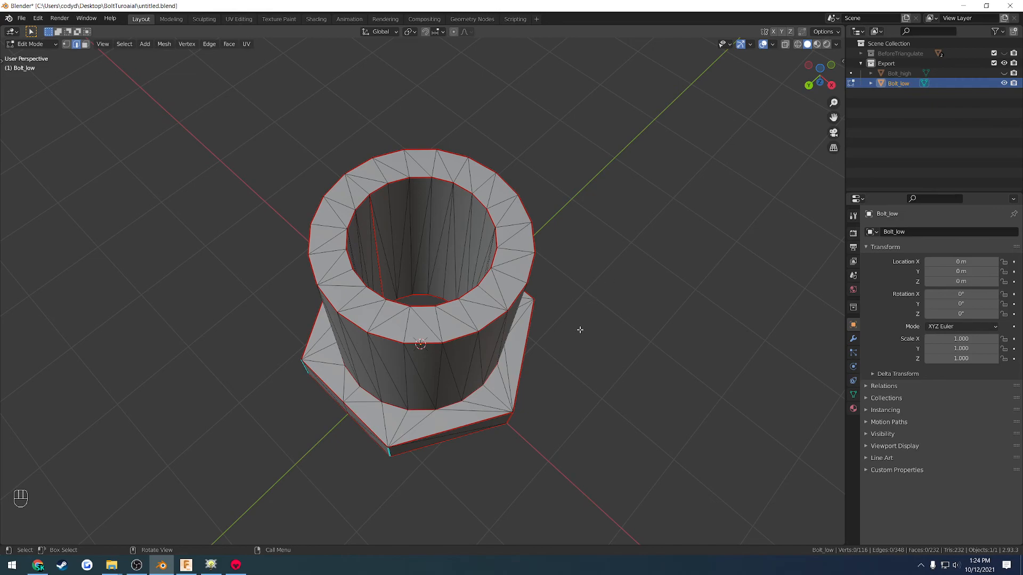
# Hide Bolt_low, show Bolt_high in Object Mode and examine its threads up close.
pyautogui.click(1003, 84)
pyautogui.click(1003, 74)
pyautogui.moveTo(575, 300); pyautogui.dragTo(586, 288, button='middle')
pyautogui.press('Tab')
pyautogui.moveTo(496, 292); pyautogui.dragTo(506, 236, button='middle')
pyautogui.click(458, 299)
pyautogui.scroll(3, 453, 299)
# Switch to Fusion 360, unsuppress the bolt's two thread features and look over the threaded model.
pyautogui.hotkey('alt', 'Tab')
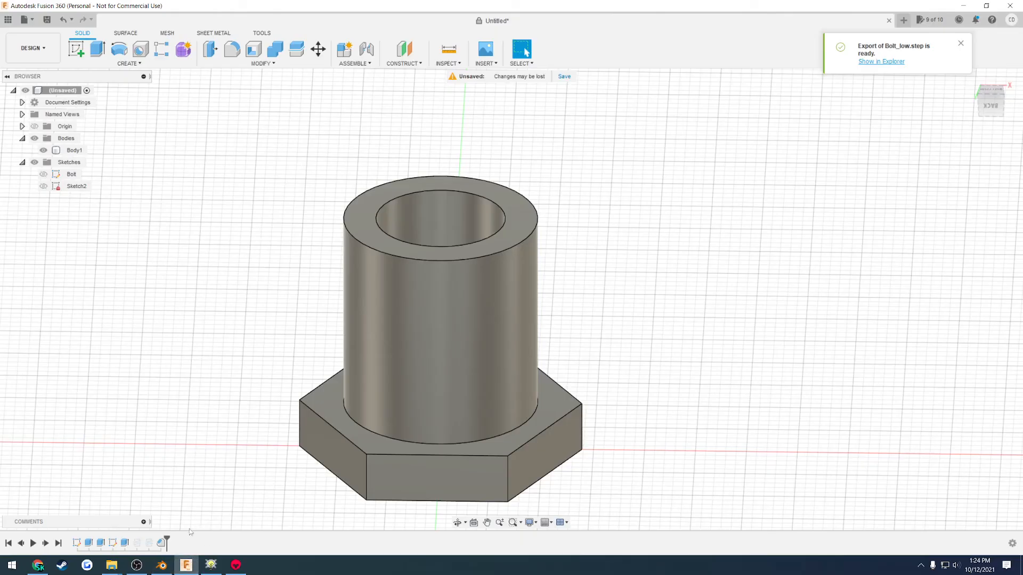
pyautogui.click(149, 545)
pyautogui.rightClick(137, 543)
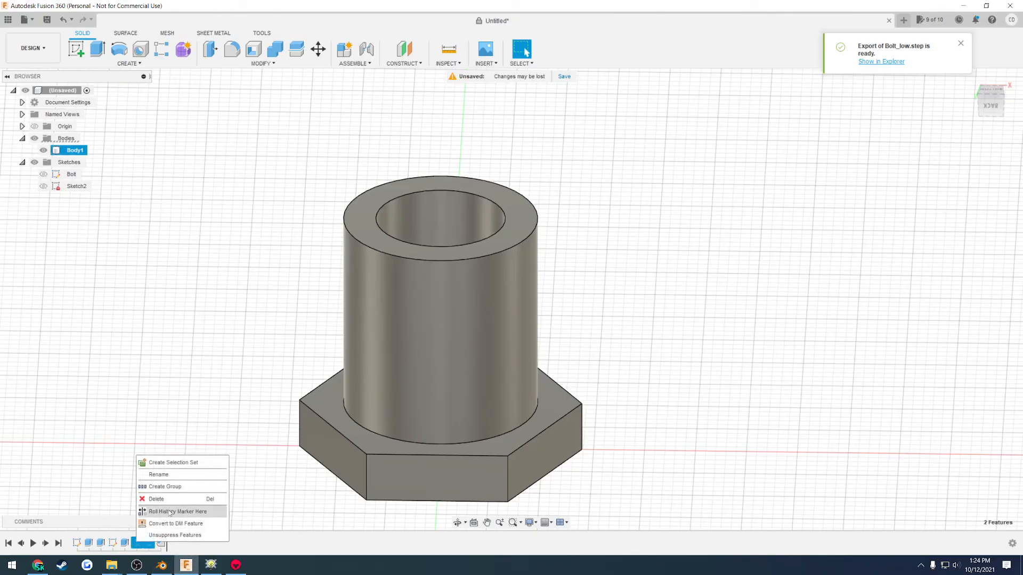
pyautogui.click(169, 536)
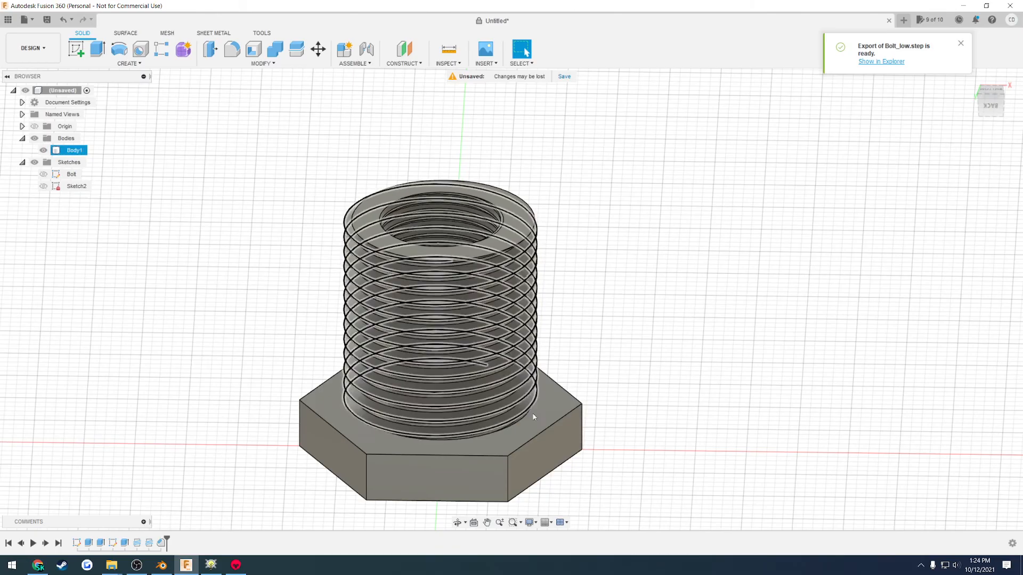
pyautogui.moveTo(643, 429); pyautogui.dragTo(615, 401, button='middle')
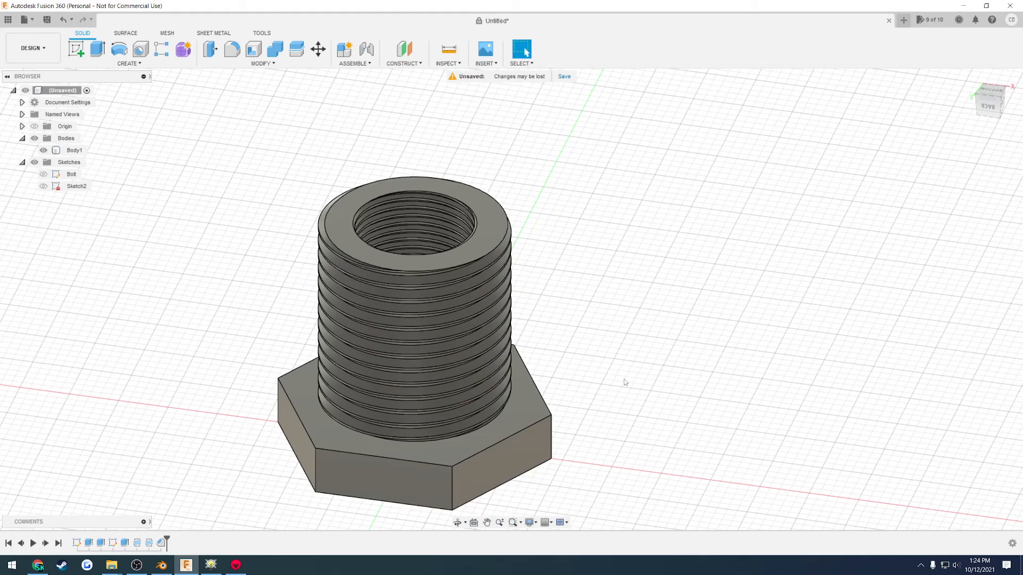
pyautogui.moveTo(594, 388); pyautogui.dragTo(676, 428, button='middle')
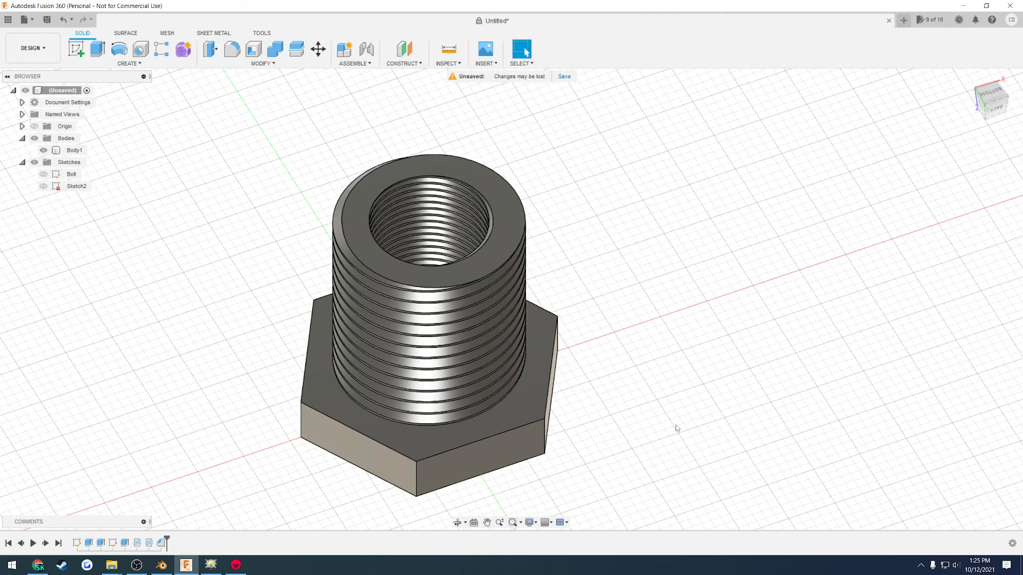
# Compare the Bolt_high mesh in Blender with the bolt model in MoI, and return to Blender.
pyautogui.click(161, 564)
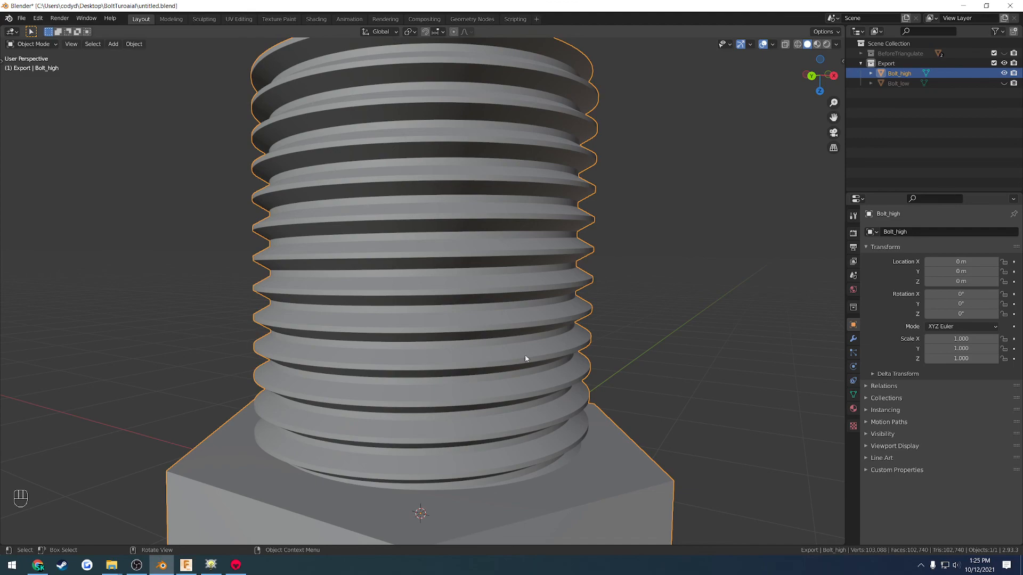
pyautogui.scroll(-6, 571, 334)
pyautogui.moveTo(571, 335); pyautogui.dragTo(548, 346, button='middle')
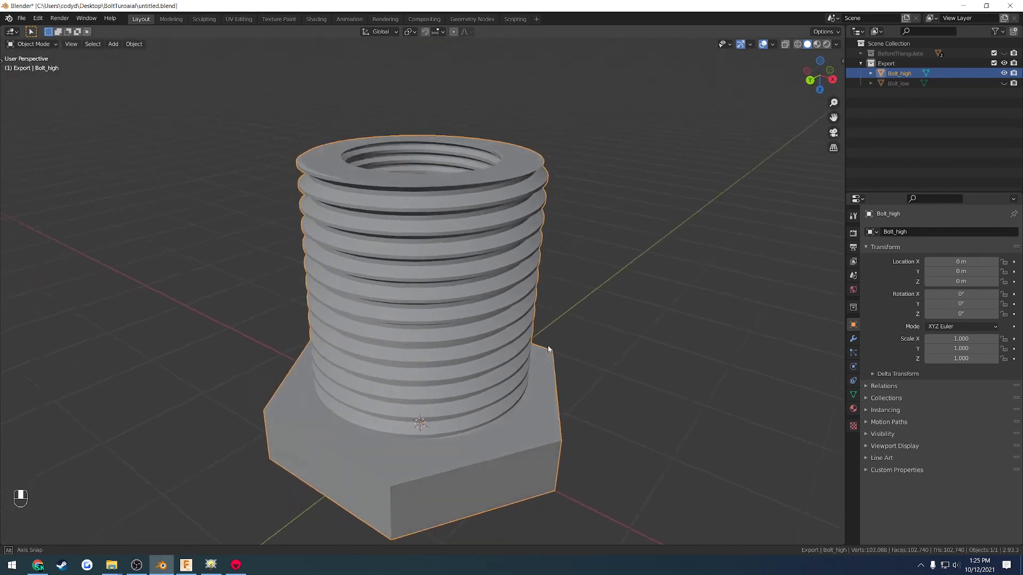
pyautogui.click(211, 565)
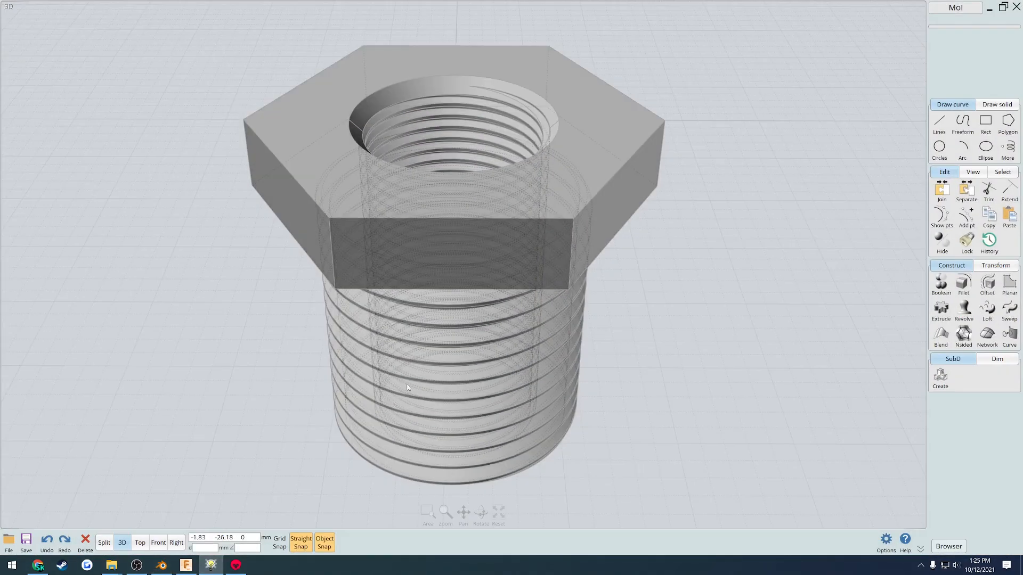
pyautogui.click(161, 564)
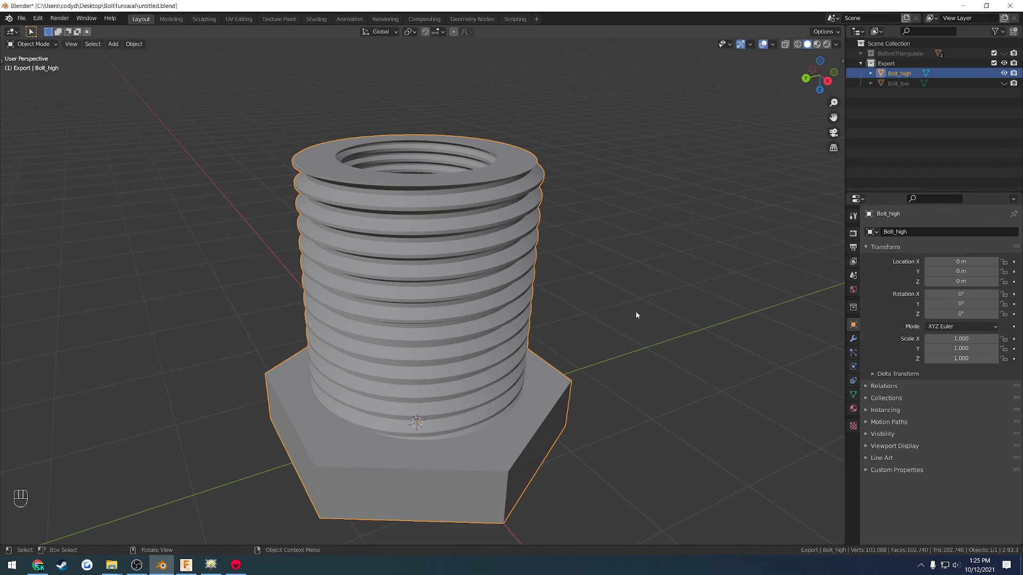
# Clear Bolt_high's custom split normals data and show its Normals settings.
pyautogui.click(854, 395)
pyautogui.click(867, 438)
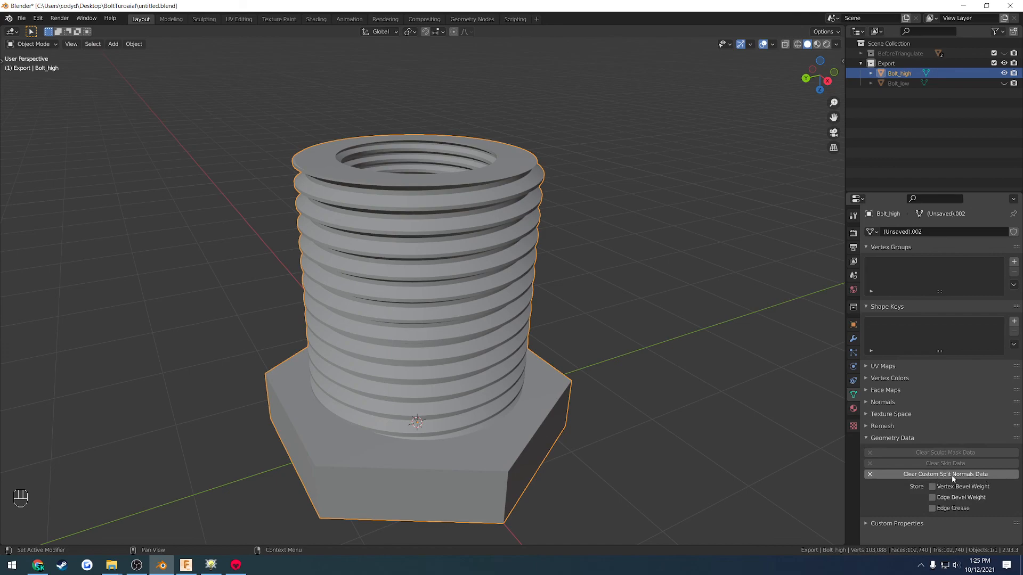
pyautogui.click(983, 476)
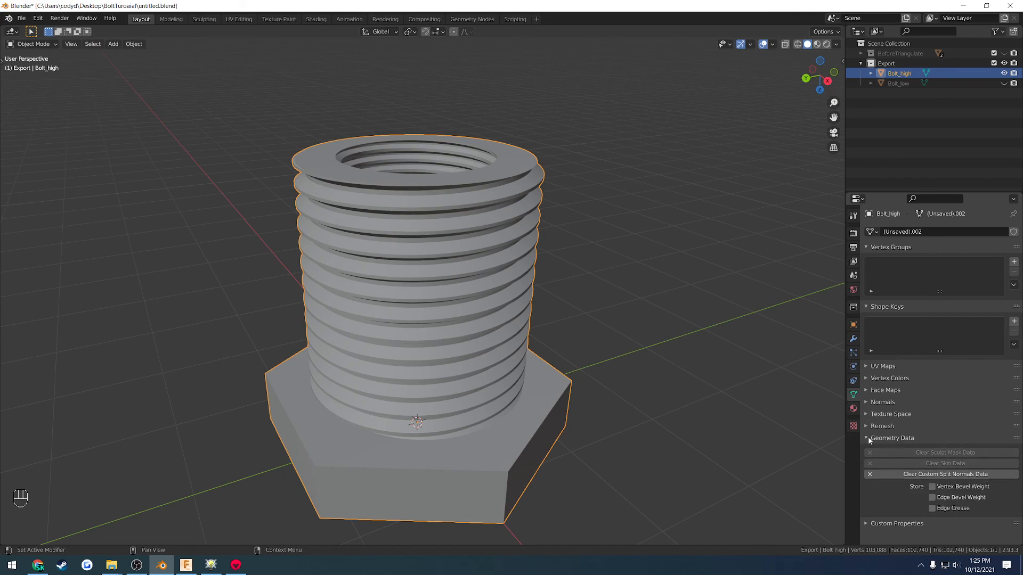
pyautogui.click(867, 437)
pyautogui.click(865, 400)
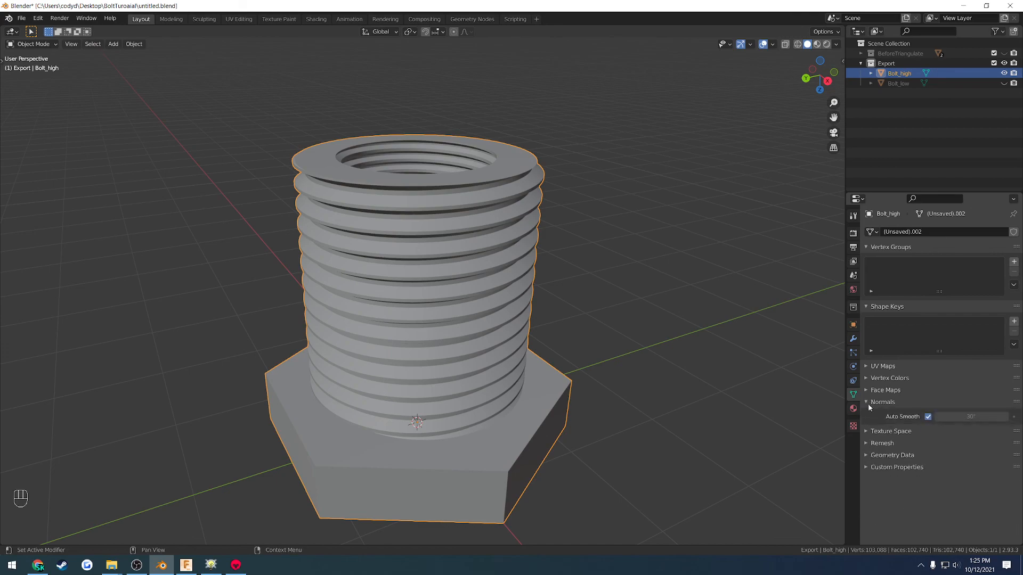
# Set Bolt_high's Auto Smooth angle to 0° and inspect the shading of the threads.
pyautogui.click(929, 417)
pyautogui.click(854, 408)
pyautogui.click(853, 395)
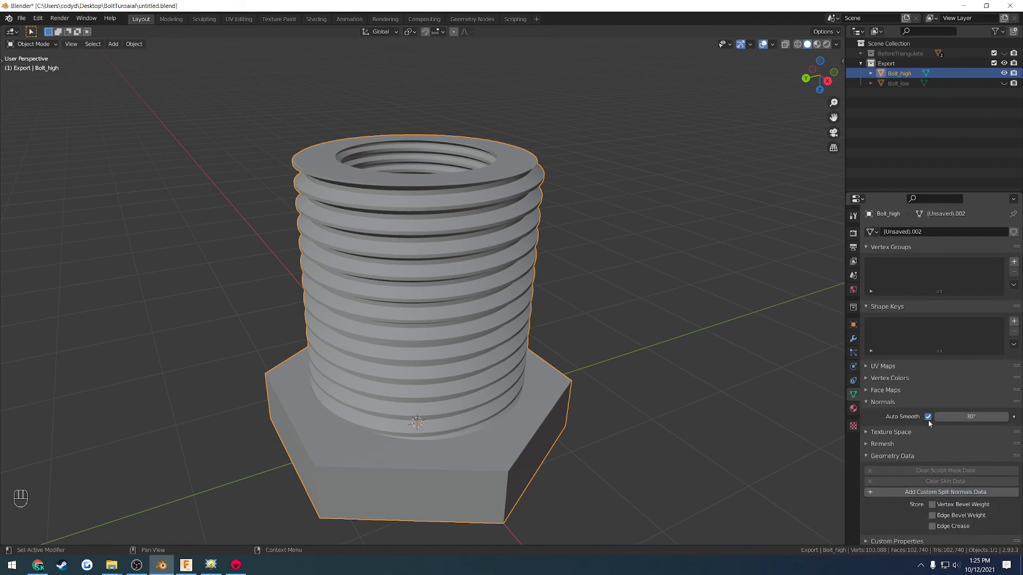
pyautogui.moveTo(948, 417); pyautogui.dragTo(959, 417)
pyautogui.scroll(5, 458, 282)
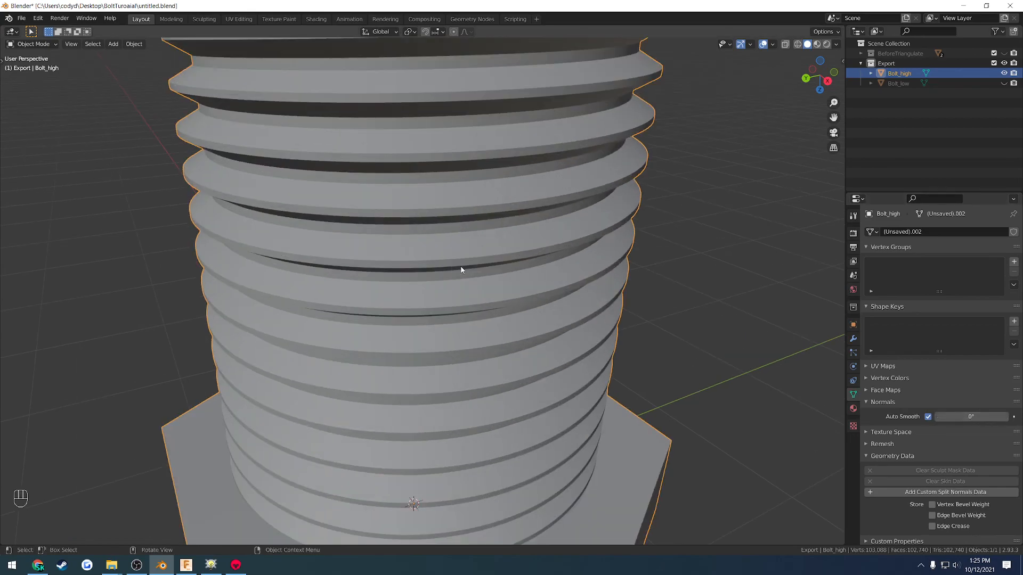
pyautogui.moveTo(461, 291); pyautogui.dragTo(477, 243, button='middle')
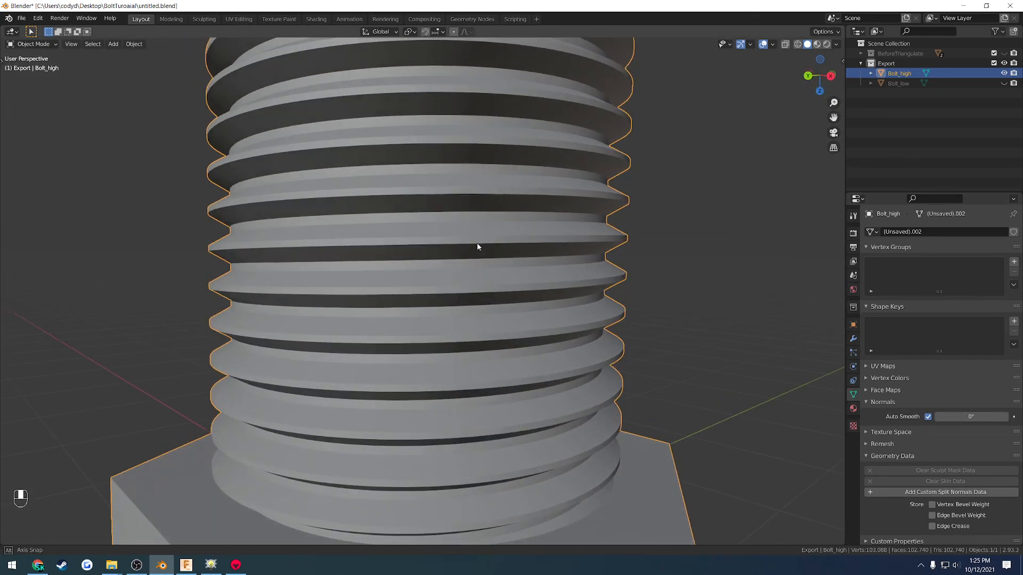
pyautogui.scroll(-4, 536, 306)
# Undo the Auto Smooth changes made to Bolt_high.
pyautogui.hotkey('ctrl', 'z')
pyautogui.hotkey('ctrl', 'z')
pyautogui.hotkey('ctrl', 'z')
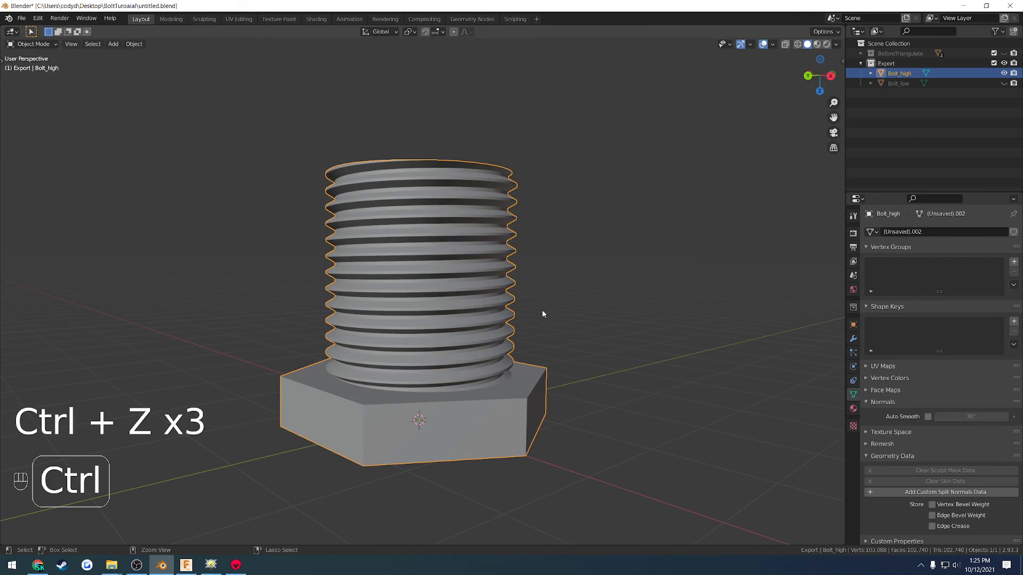
pyautogui.hotkey('ctrl', 'z')
pyautogui.hotkey('ctrl', 'z')
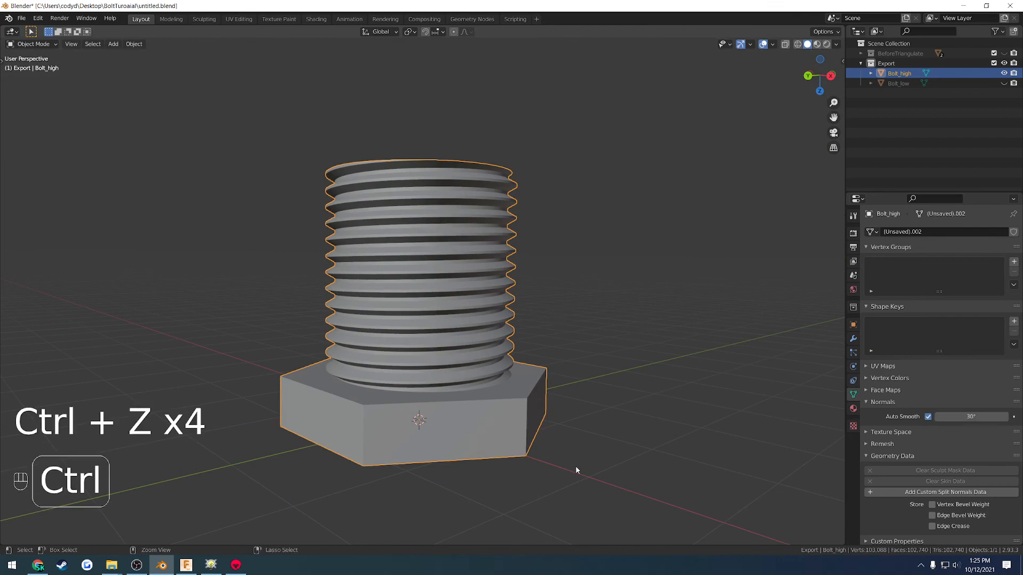